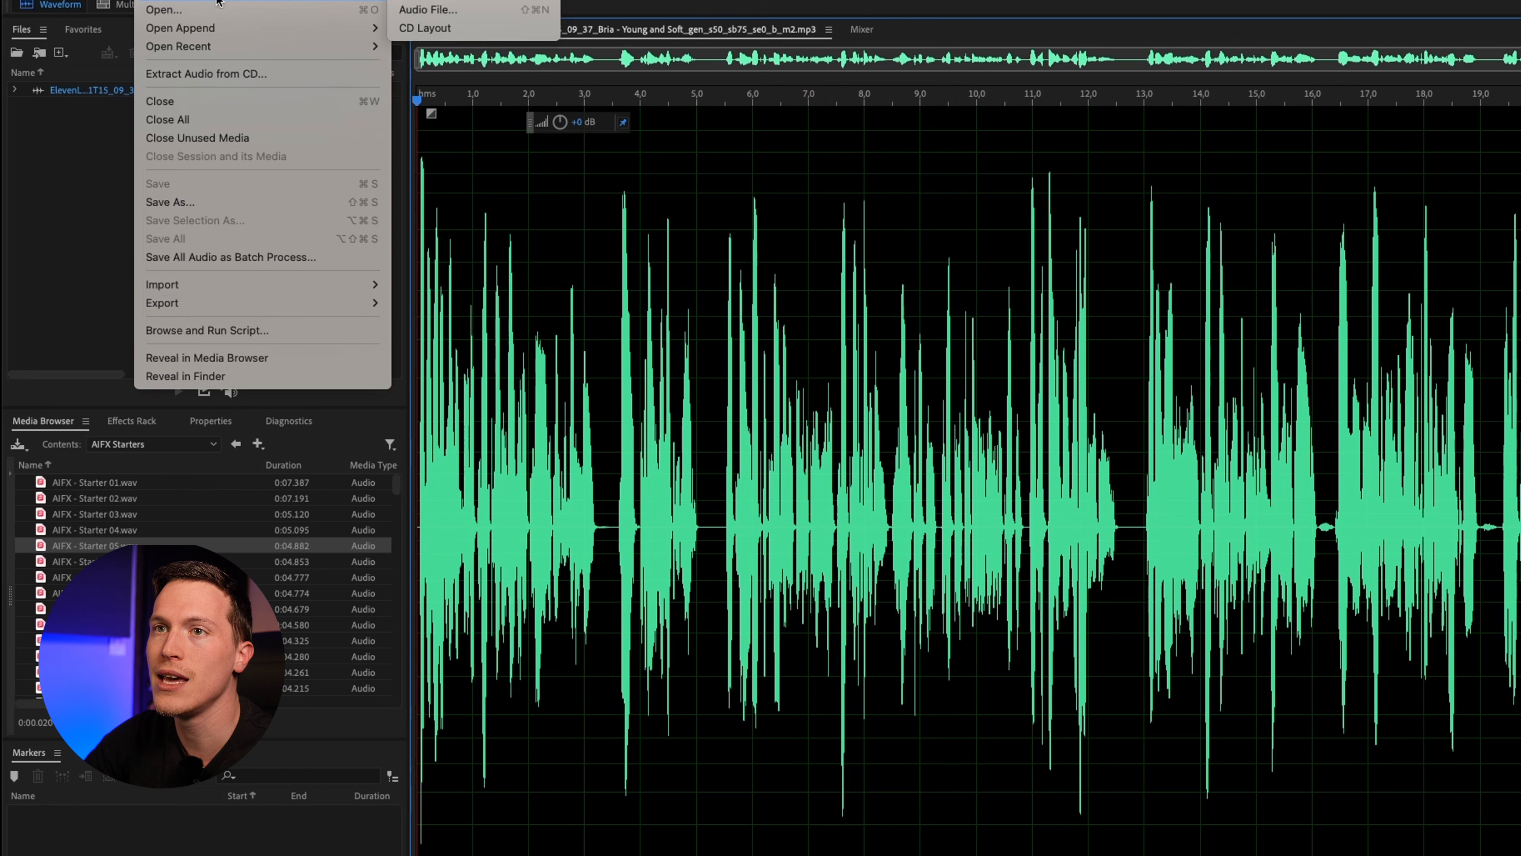
Create a multitrack session named Test Podcast with template None, 48000 Hz sample rate, 32-bit float depth and a stereo mix
{"action": "left_click", "coordinate": [446, 1]}
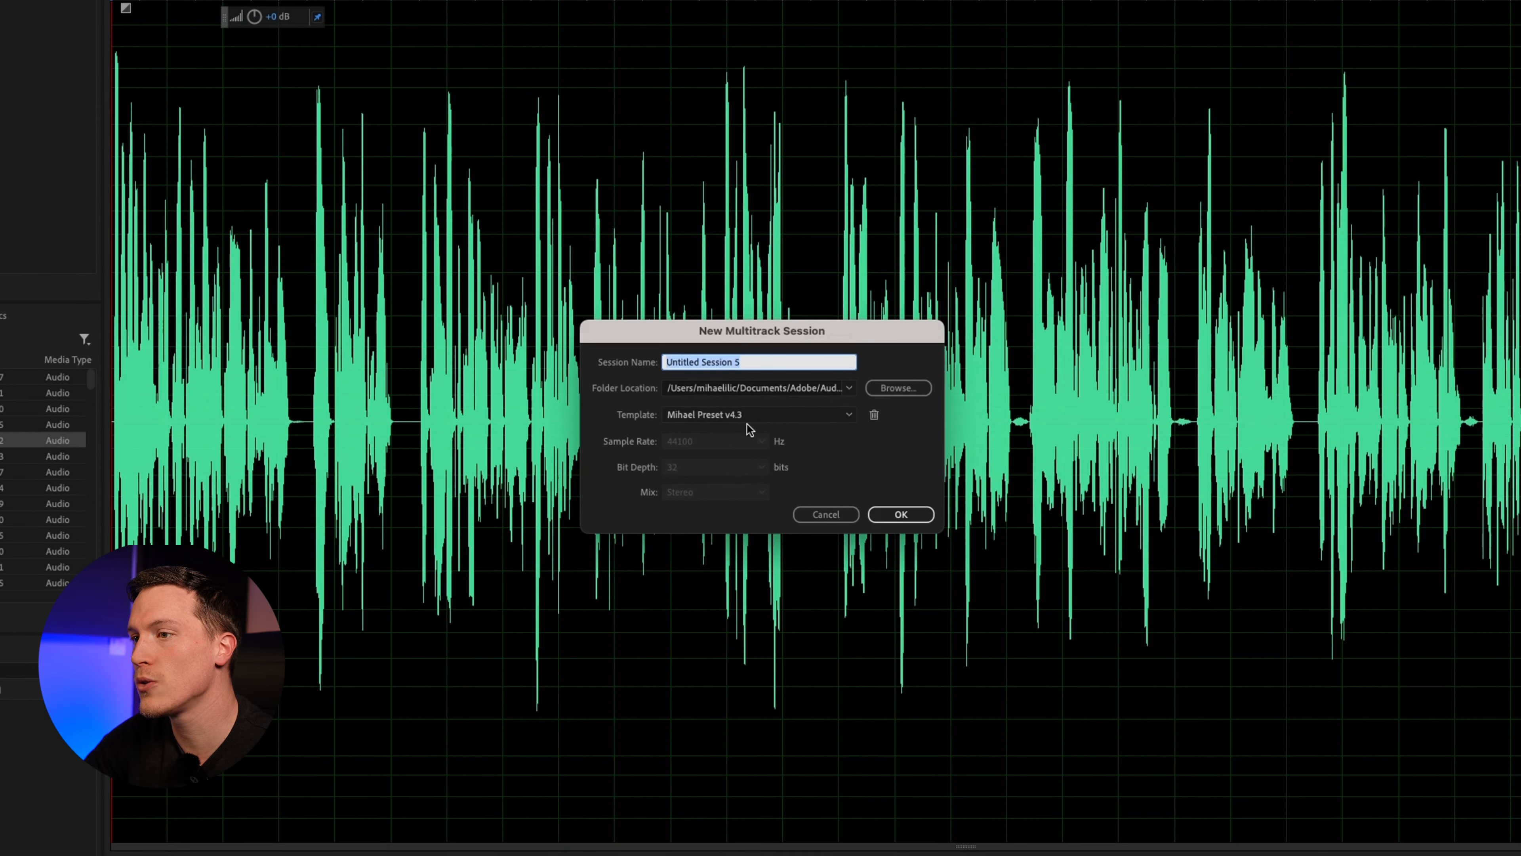
{"action": "left_click", "coordinate": [1045, 515]}
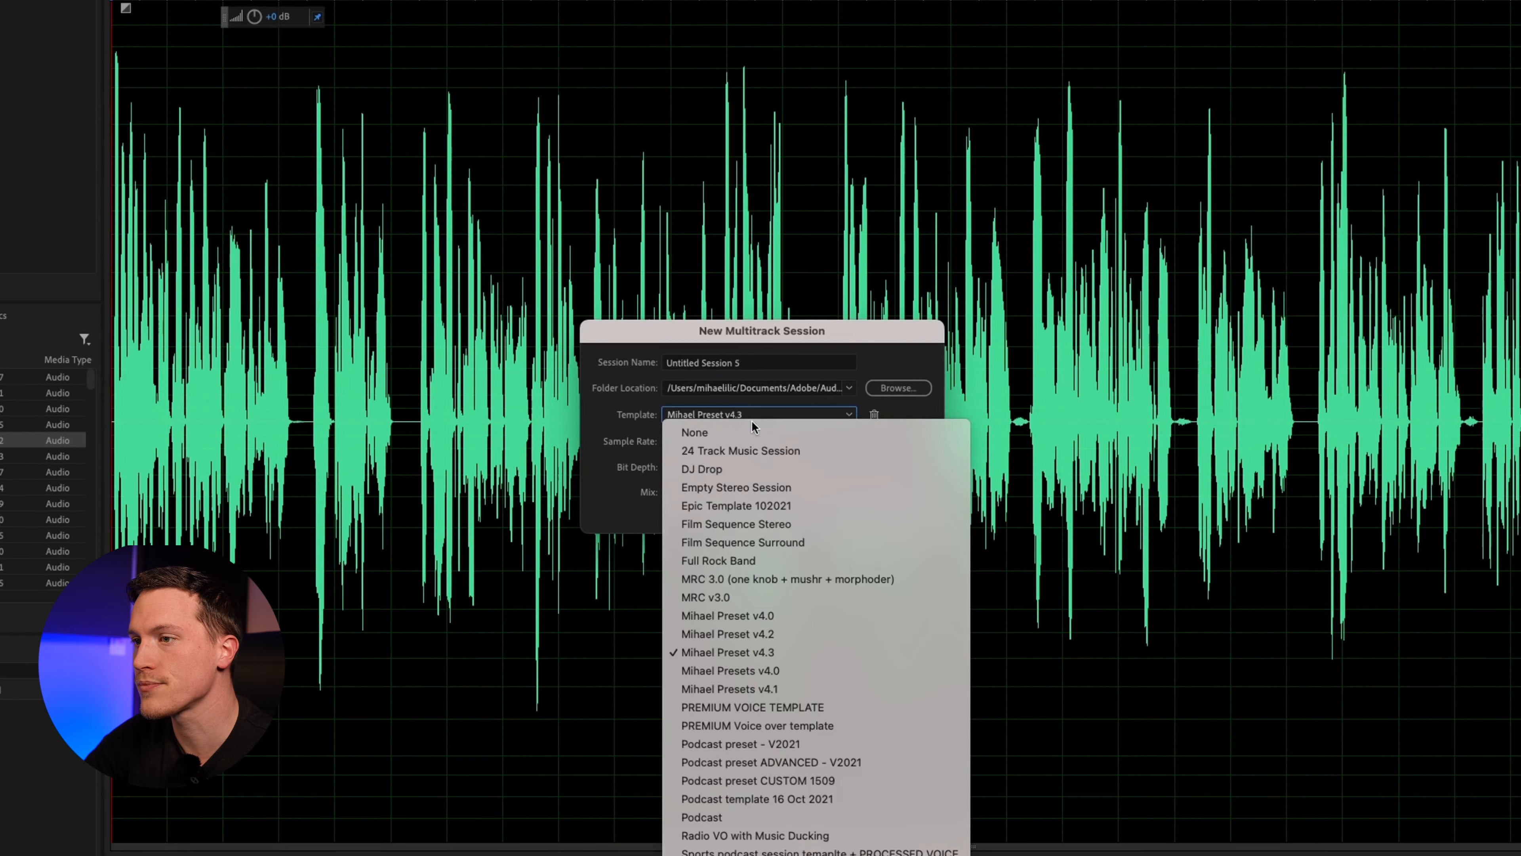
{"action": "left_click", "coordinate": [757, 431]}
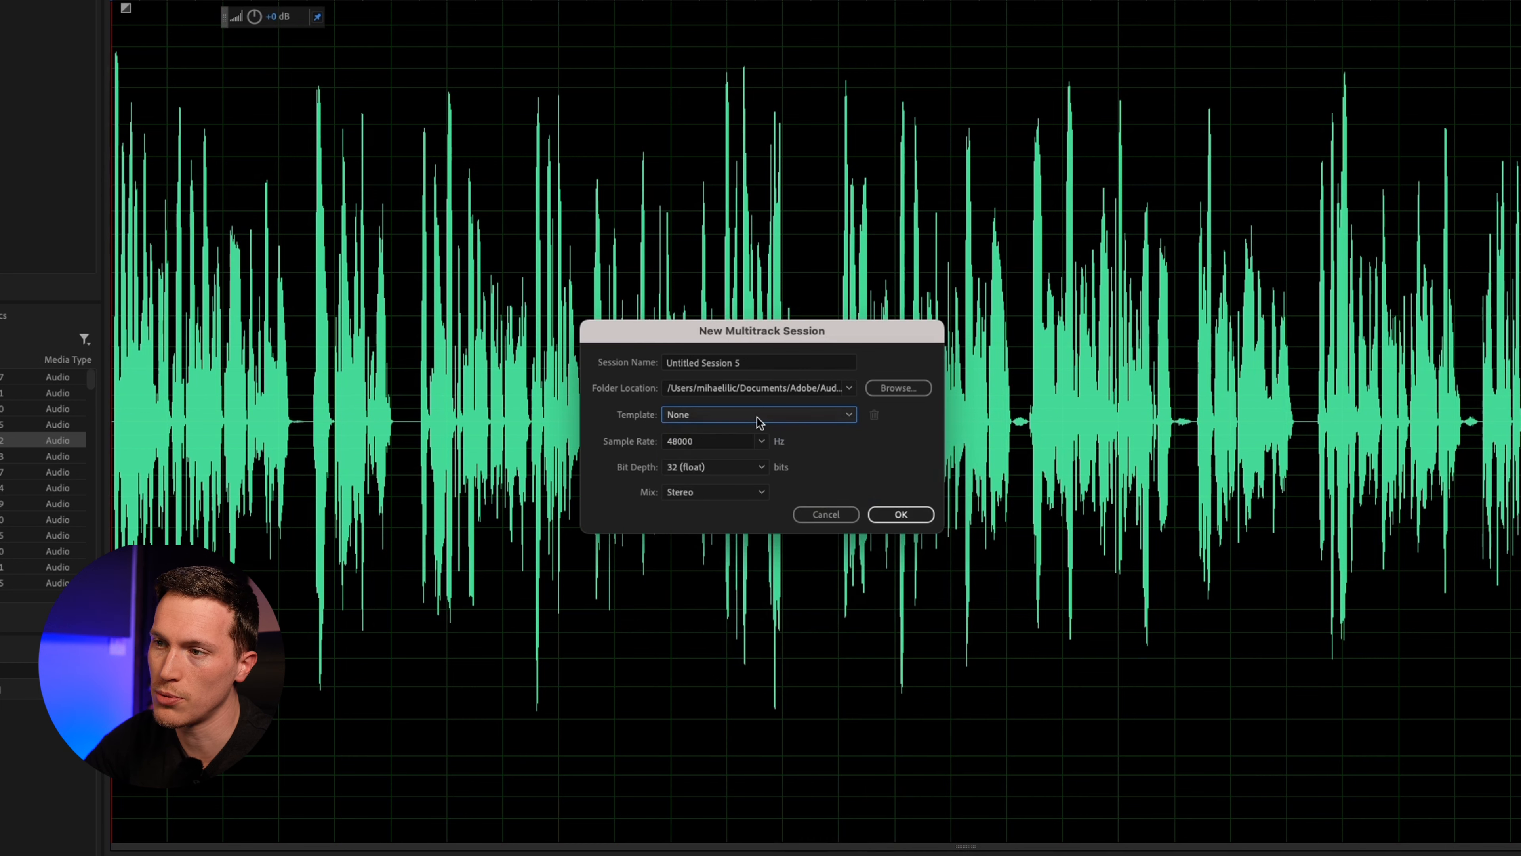
{"action": "left_click", "coordinate": [759, 422]}
{"action": "left_click", "coordinate": [759, 430]}
{"action": "double_click", "coordinate": [784, 362]}
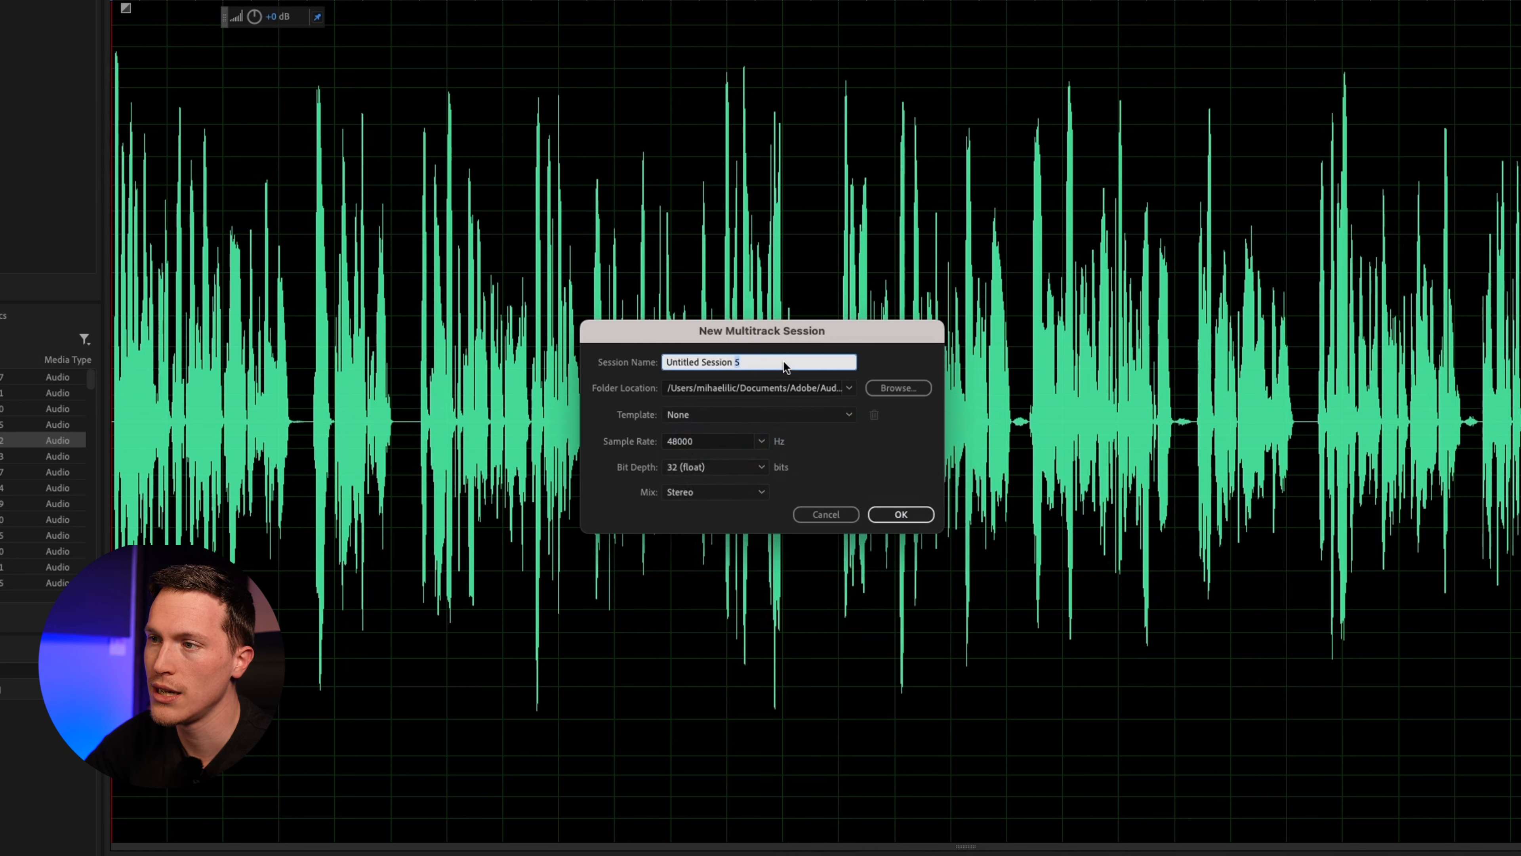
{"action": "triple_click", "coordinate": [783, 361]}
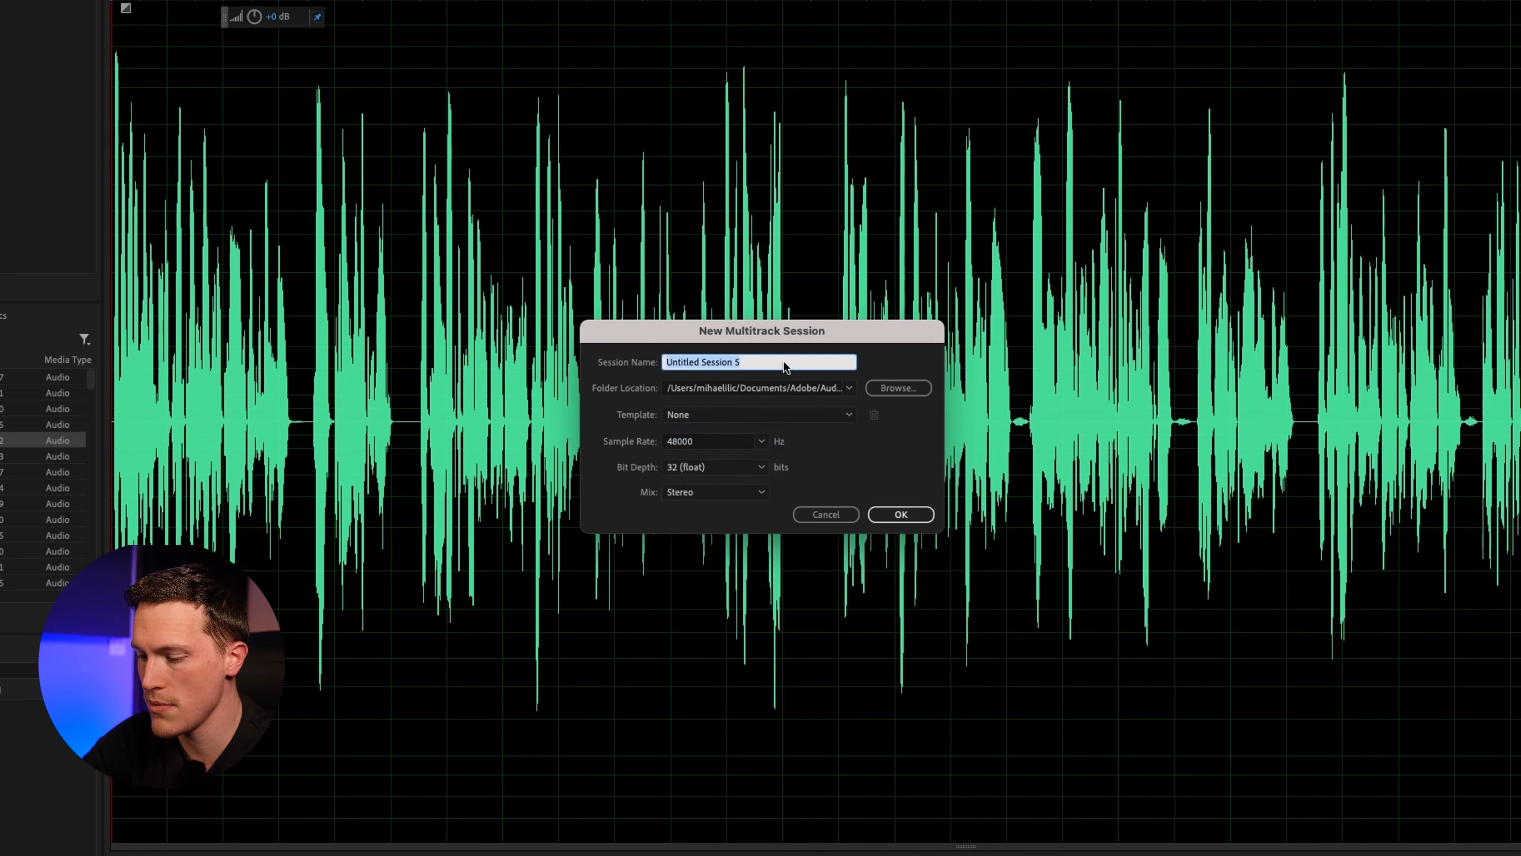
{"action": "type", "text": "Test Podcast"}
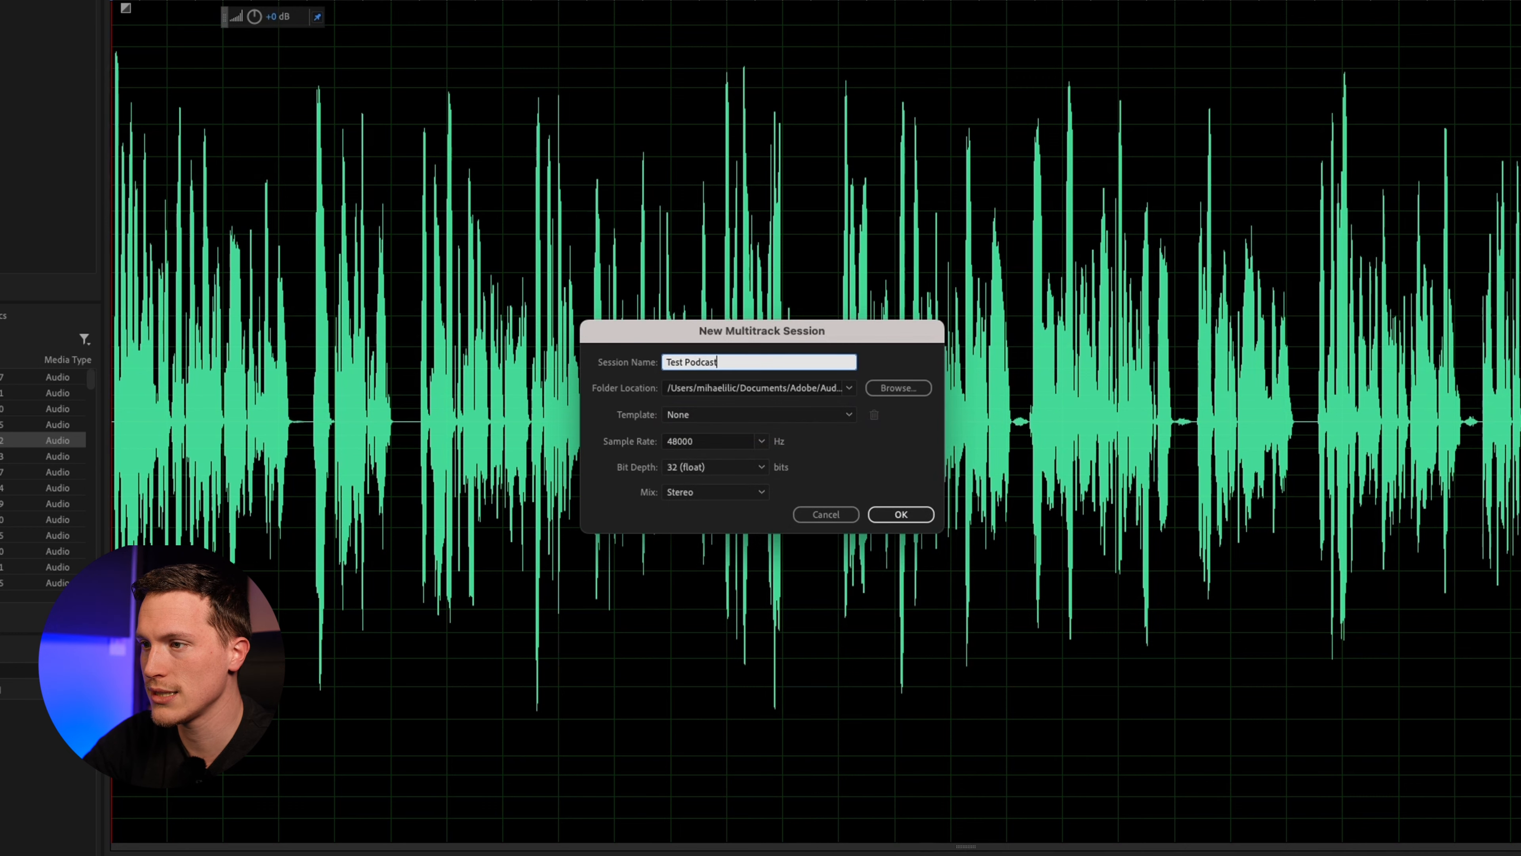
{"action": "left_click", "coordinate": [905, 514]}
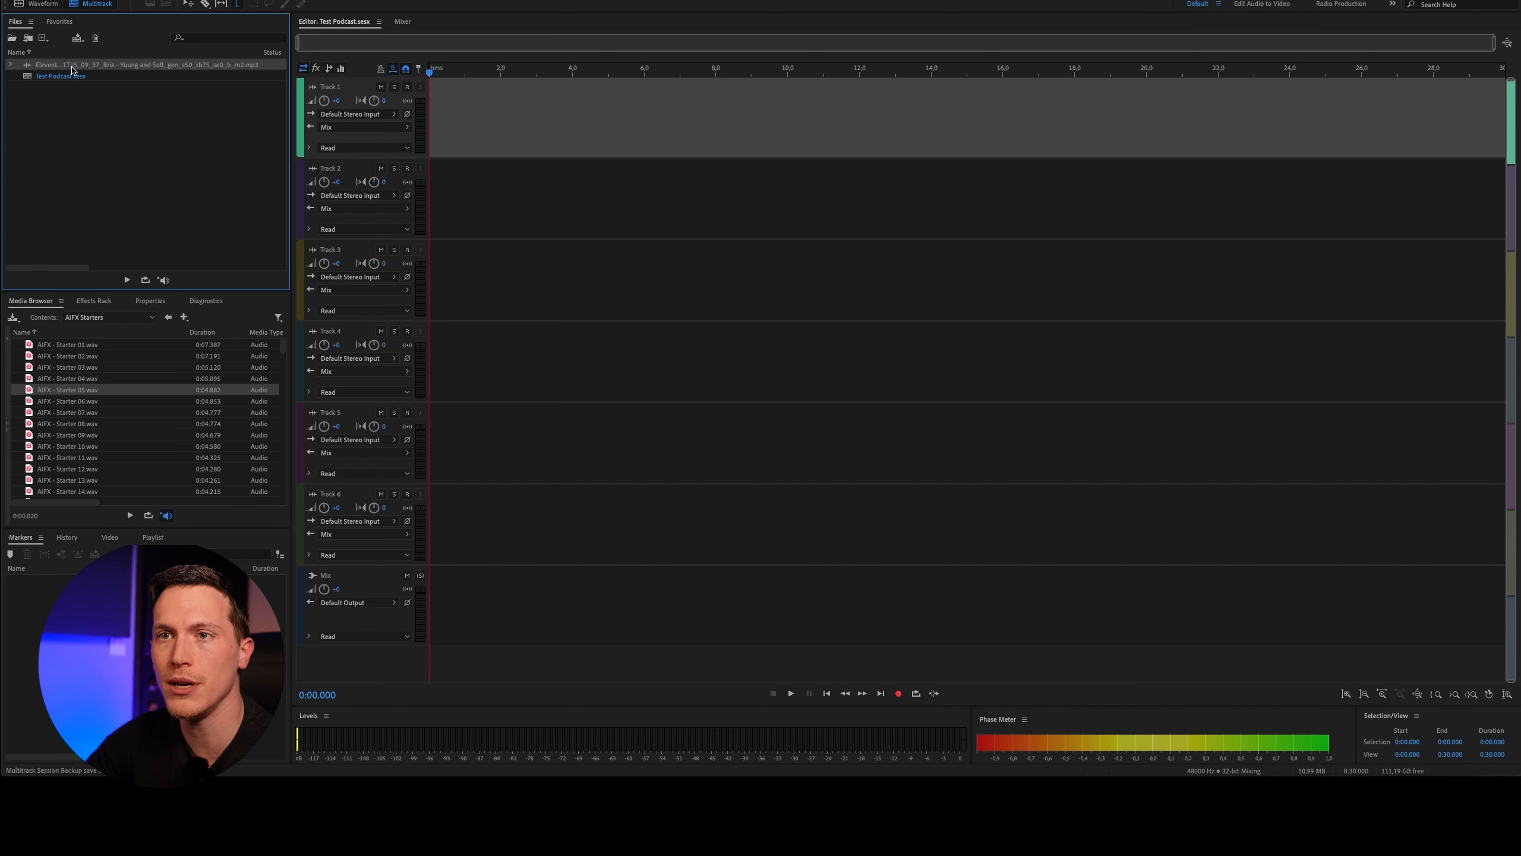
Open the ElevenLabs voice MP3 in the waveform editor and place the playhead in the pause at about 12.7 seconds
{"action": "double_click", "coordinate": [88, 65]}
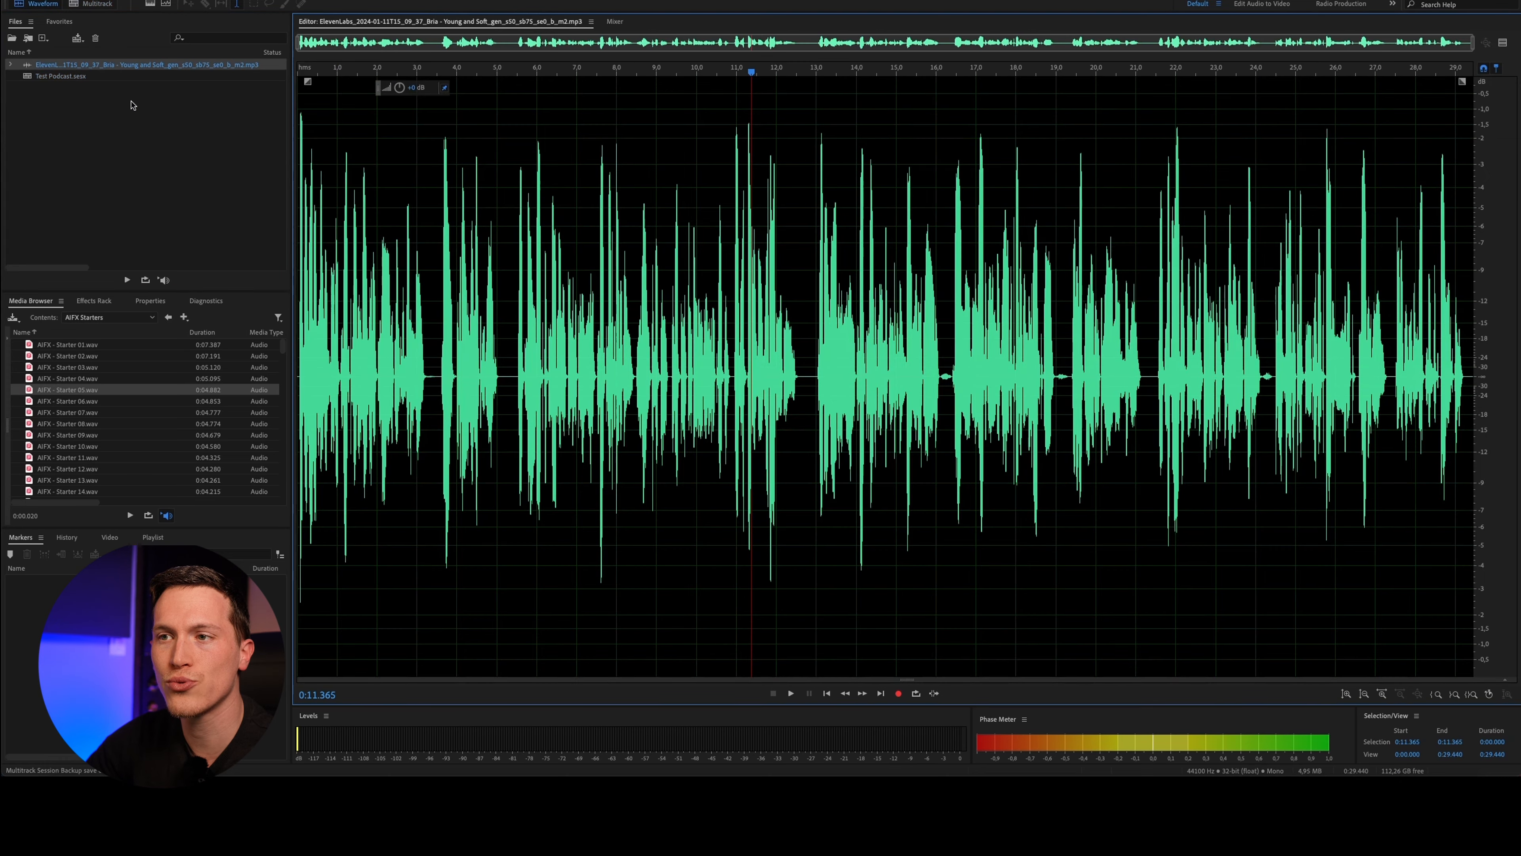
{"action": "double_click", "coordinate": [841, 332]}
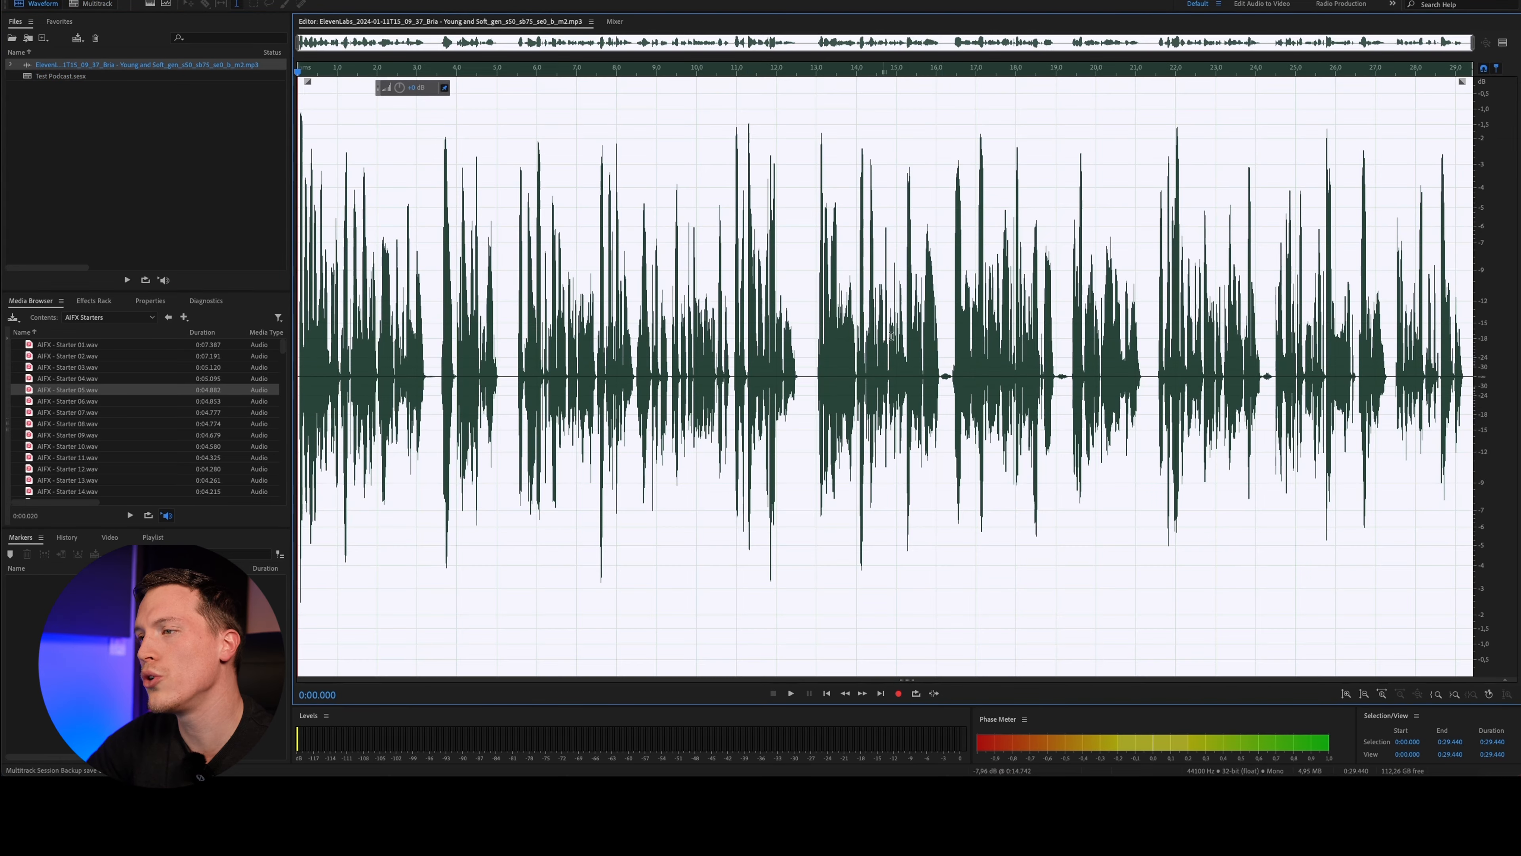
{"action": "left_click", "coordinate": [945, 330]}
{"action": "double_click", "coordinate": [957, 330]}
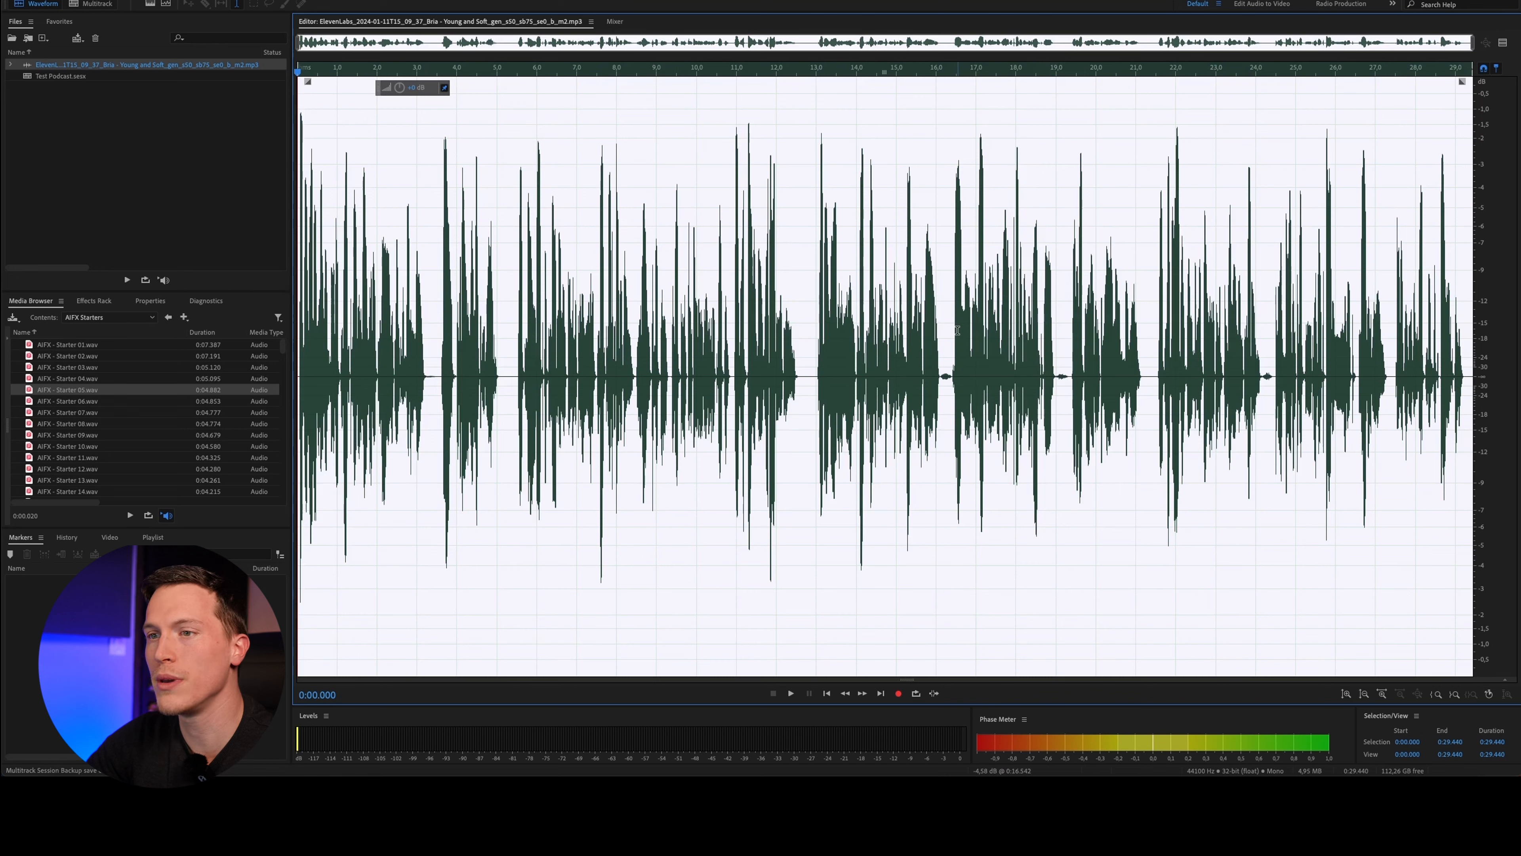
{"action": "left_click", "coordinate": [957, 330]}
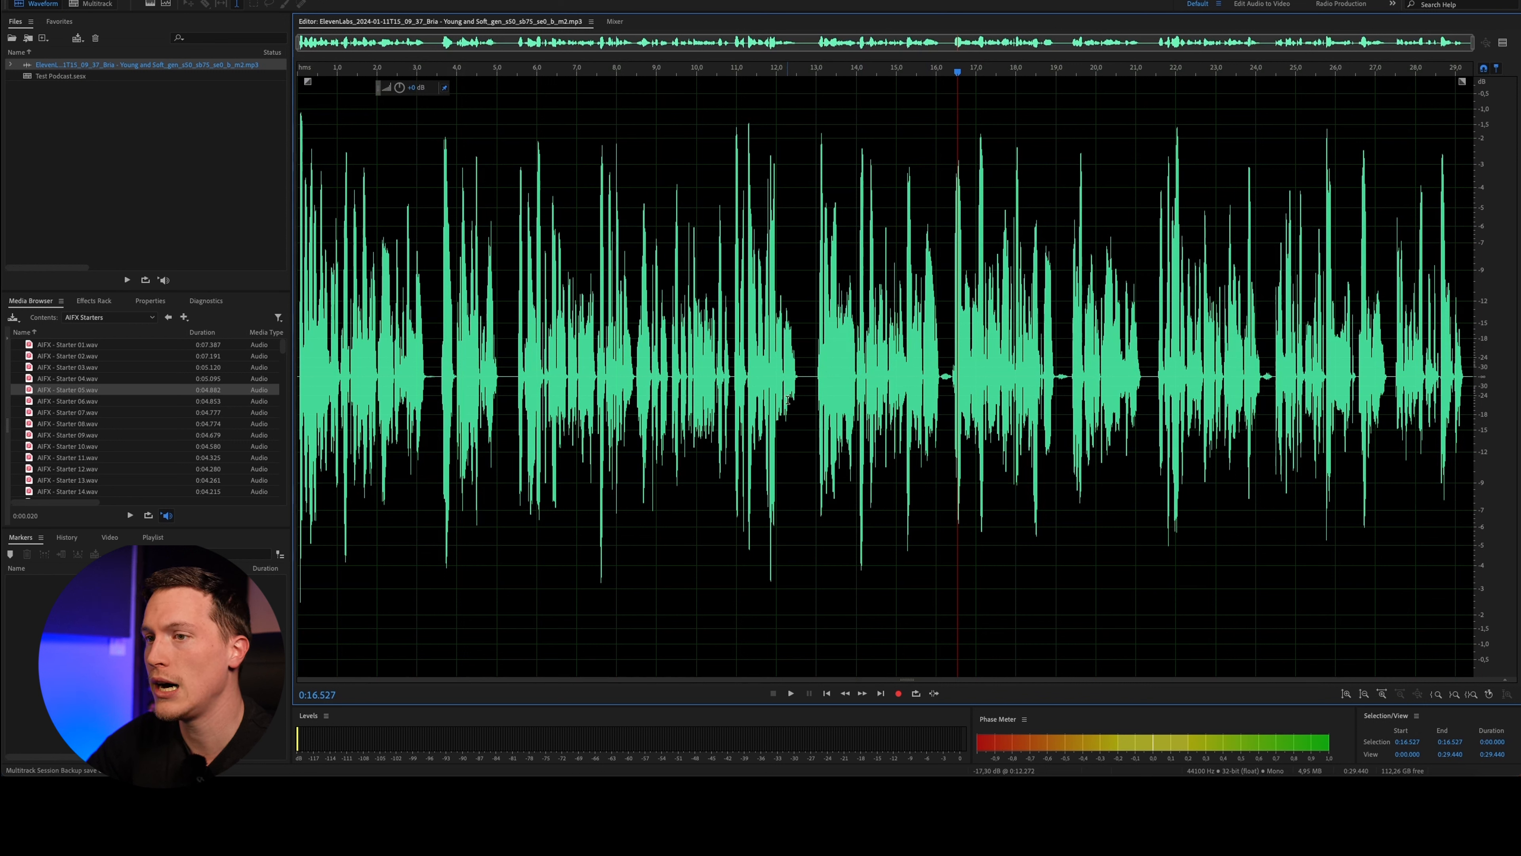
{"action": "left_click", "coordinate": [805, 415]}
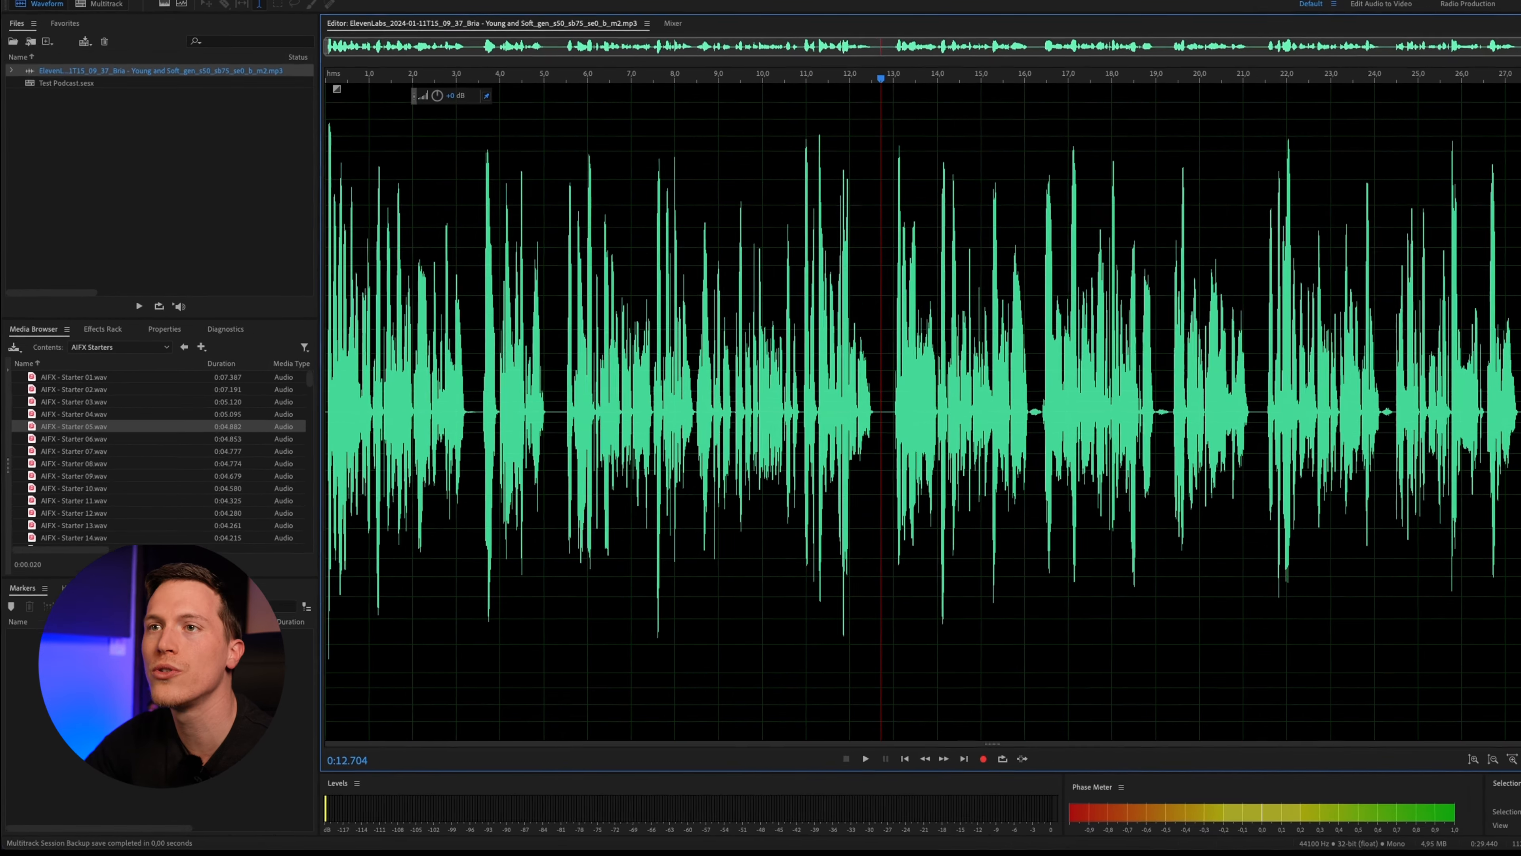
Apply the Automatic Click Remover effect to the entire voice recording and clear the selection
{"action": "left_click", "coordinate": [258, 0]}
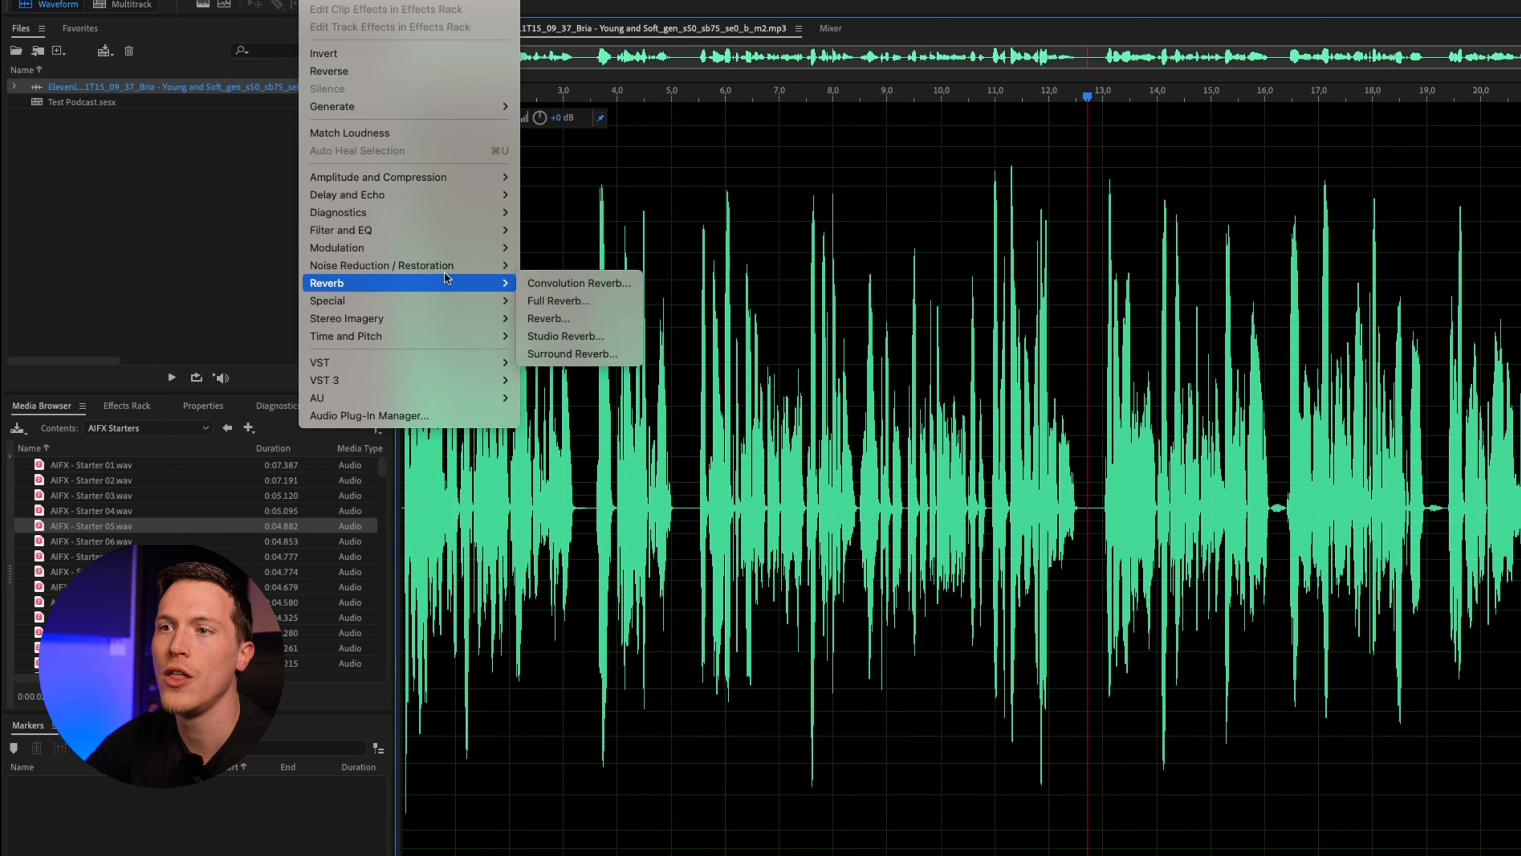
{"action": "mouse_move", "coordinate": [444, 267]}
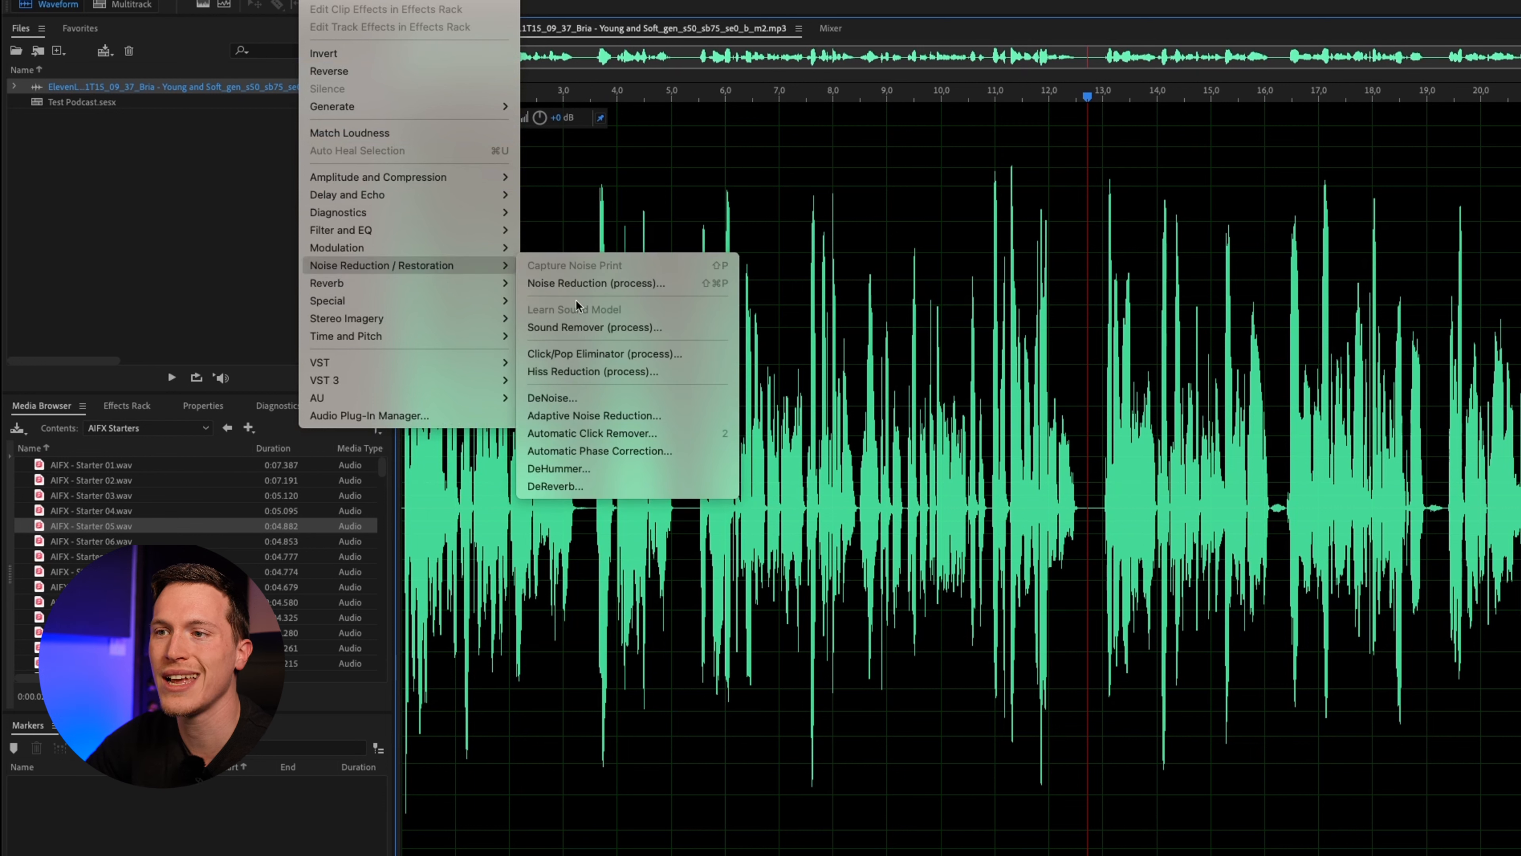
{"action": "left_click", "coordinate": [669, 439]}
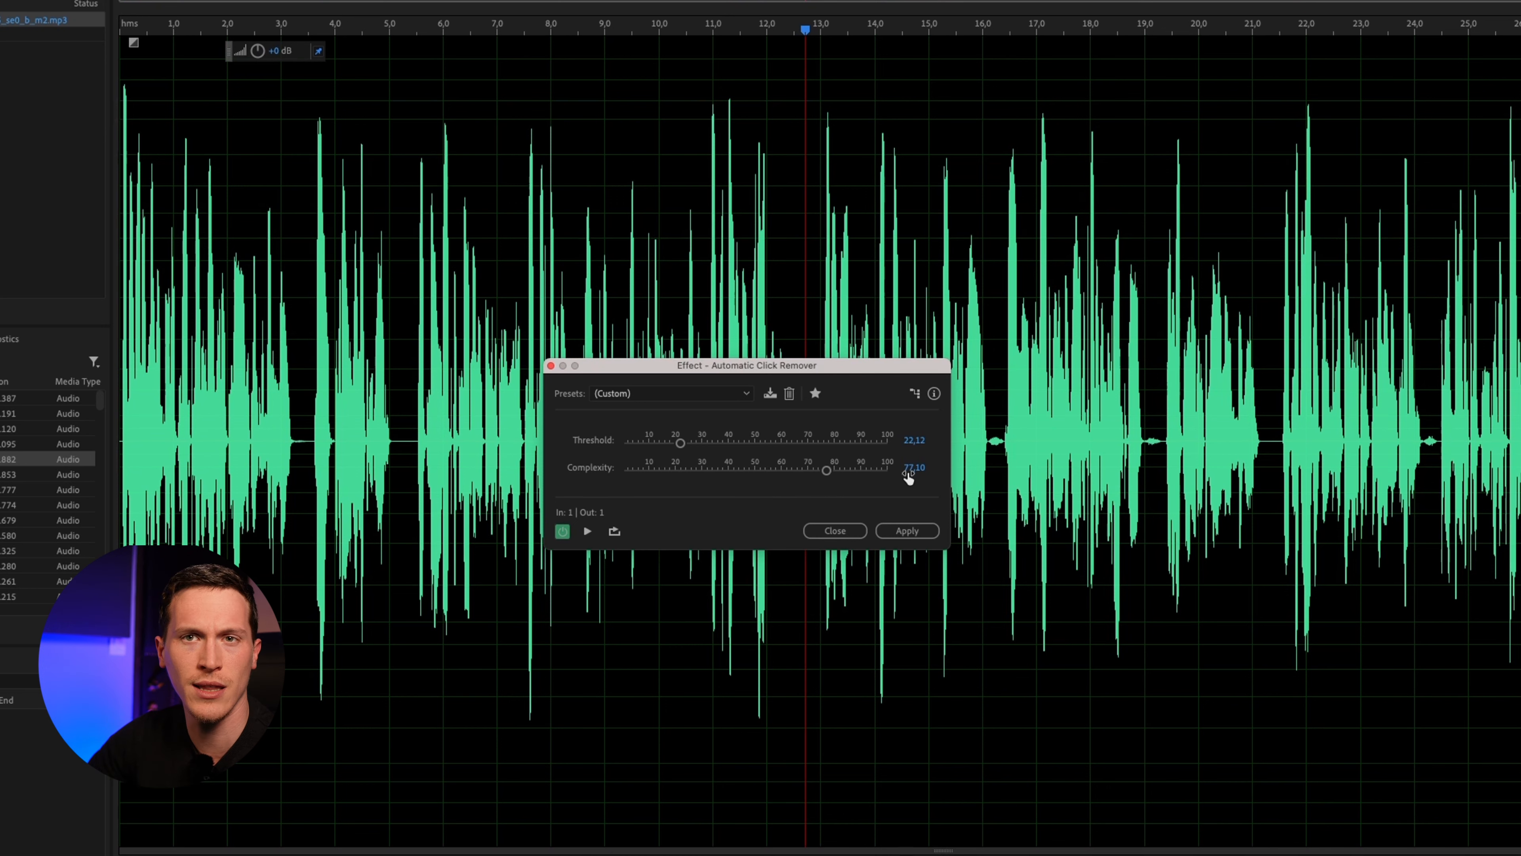
{"action": "left_click", "coordinate": [922, 534]}
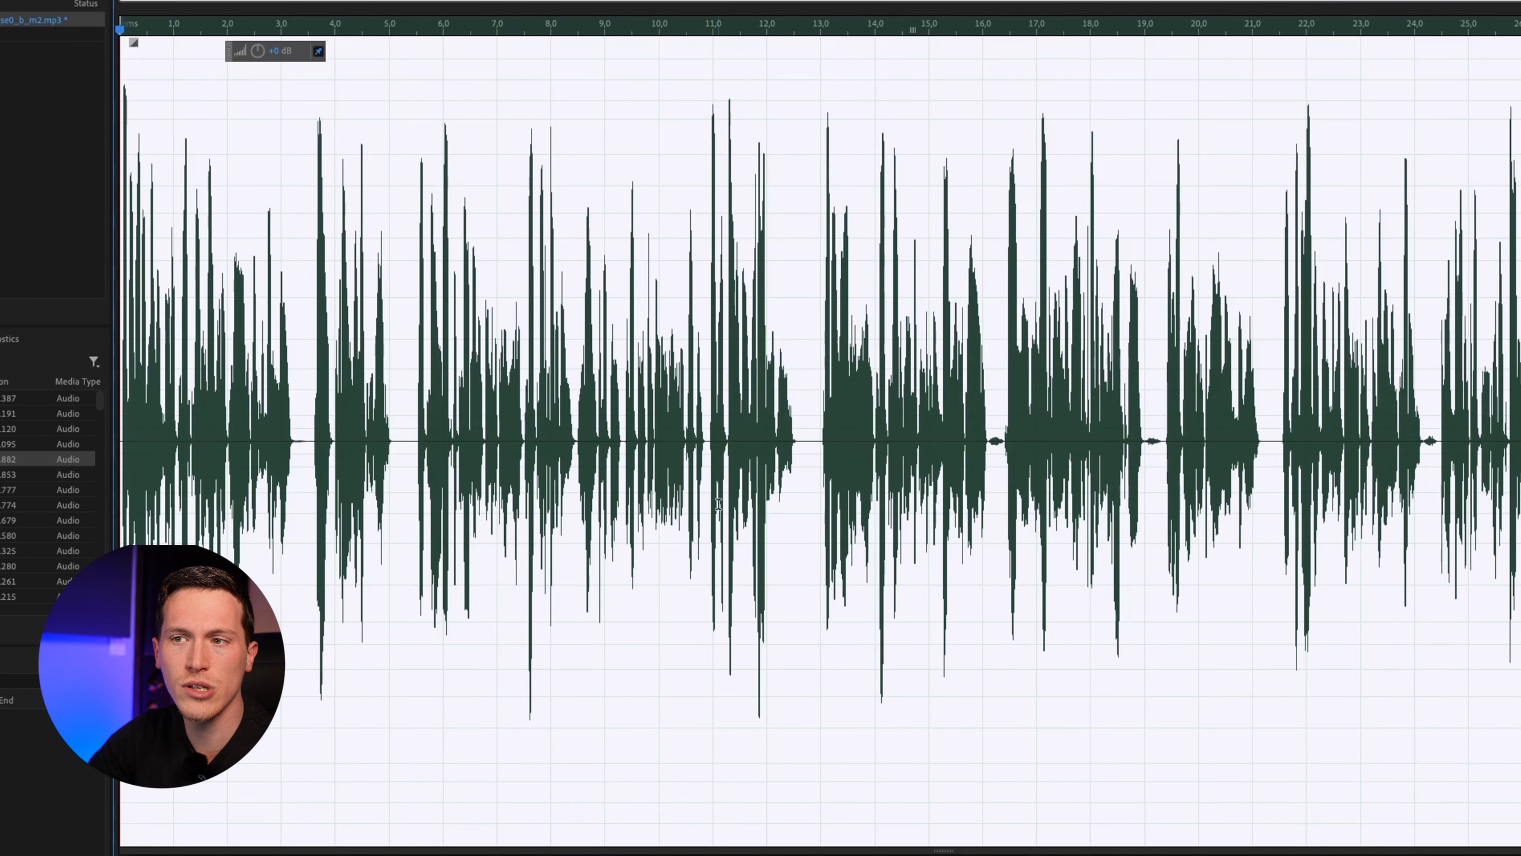
{"action": "left_click", "coordinate": [712, 504]}
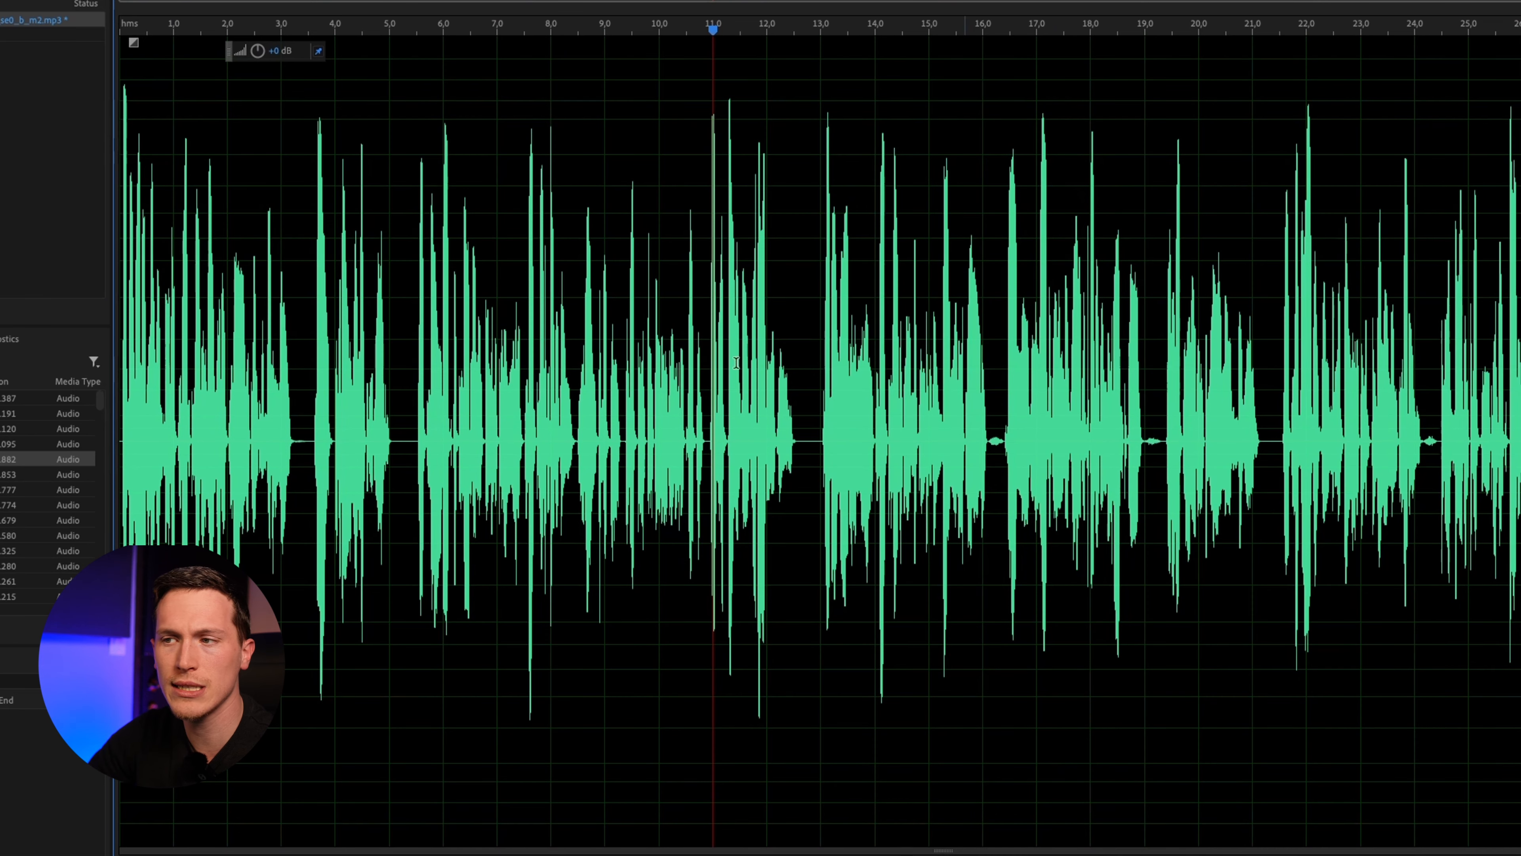
{"action": "double_click", "coordinate": [712, 480]}
{"action": "left_click", "coordinate": [612, 474]}
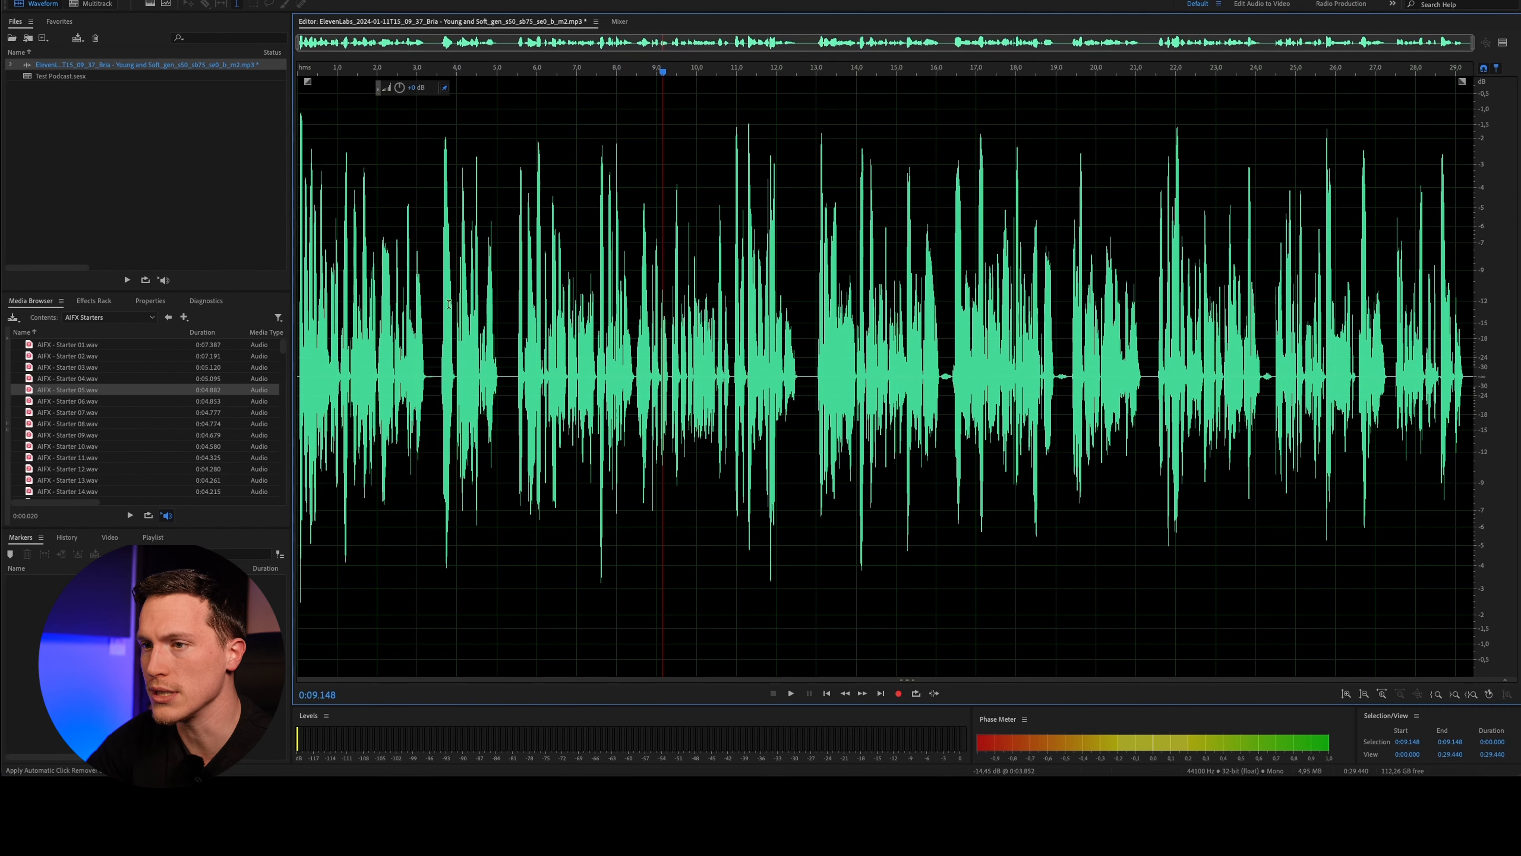
{"action": "scroll", "coordinate": [431, 310], "scroll_direction": "up", "scroll_amount": 3}
{"action": "scroll", "coordinate": [430, 310], "scroll_direction": "up", "scroll_amount": 1}
{"action": "scroll", "coordinate": [432, 297], "scroll_direction": "down", "scroll_amount": 5}
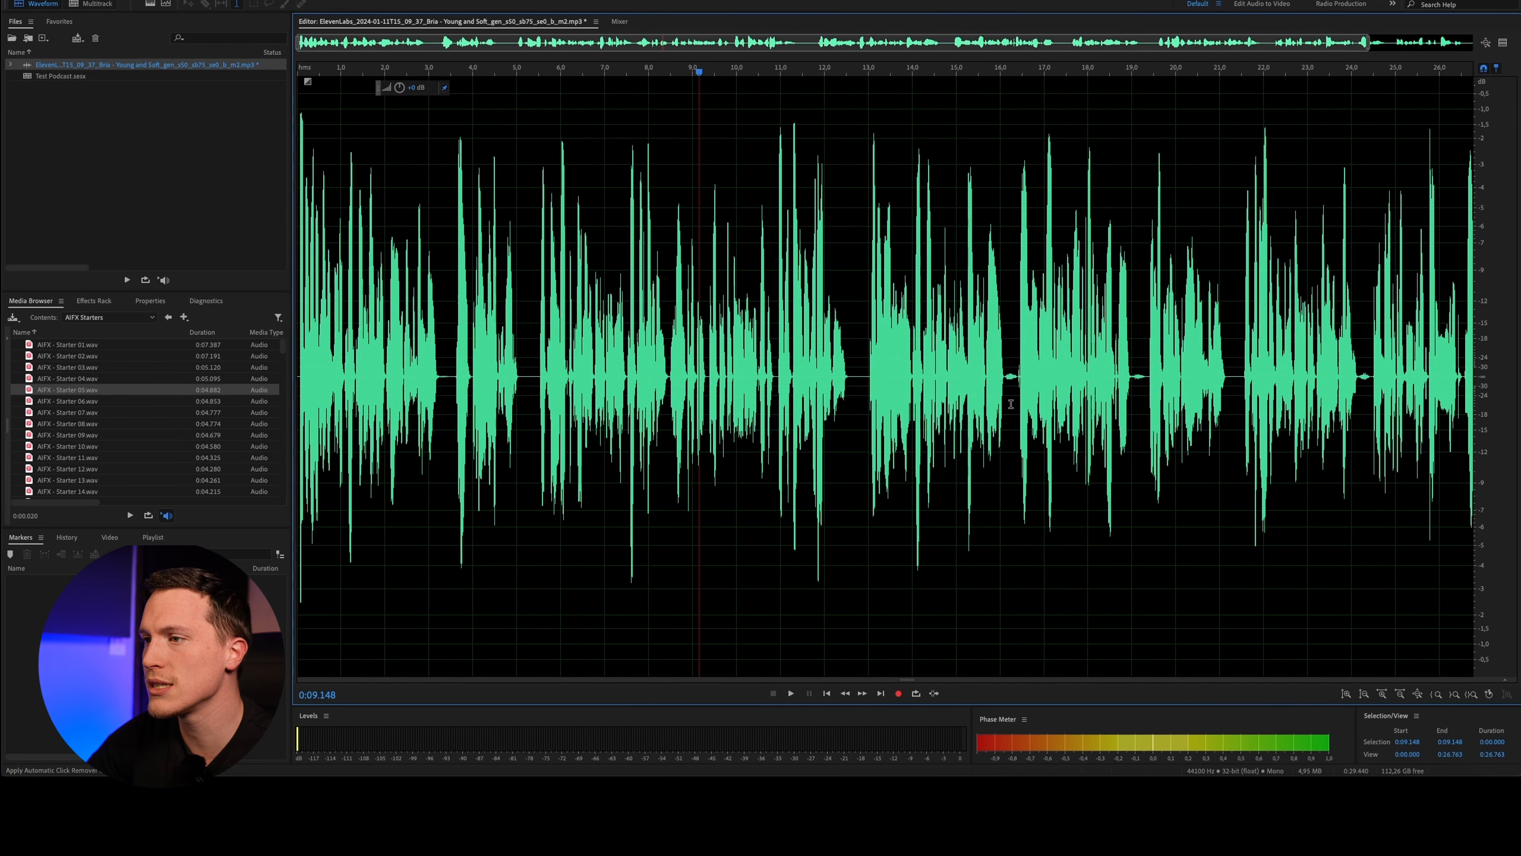
{"action": "scroll", "coordinate": [477, 173], "scroll_direction": "up", "scroll_amount": 4}
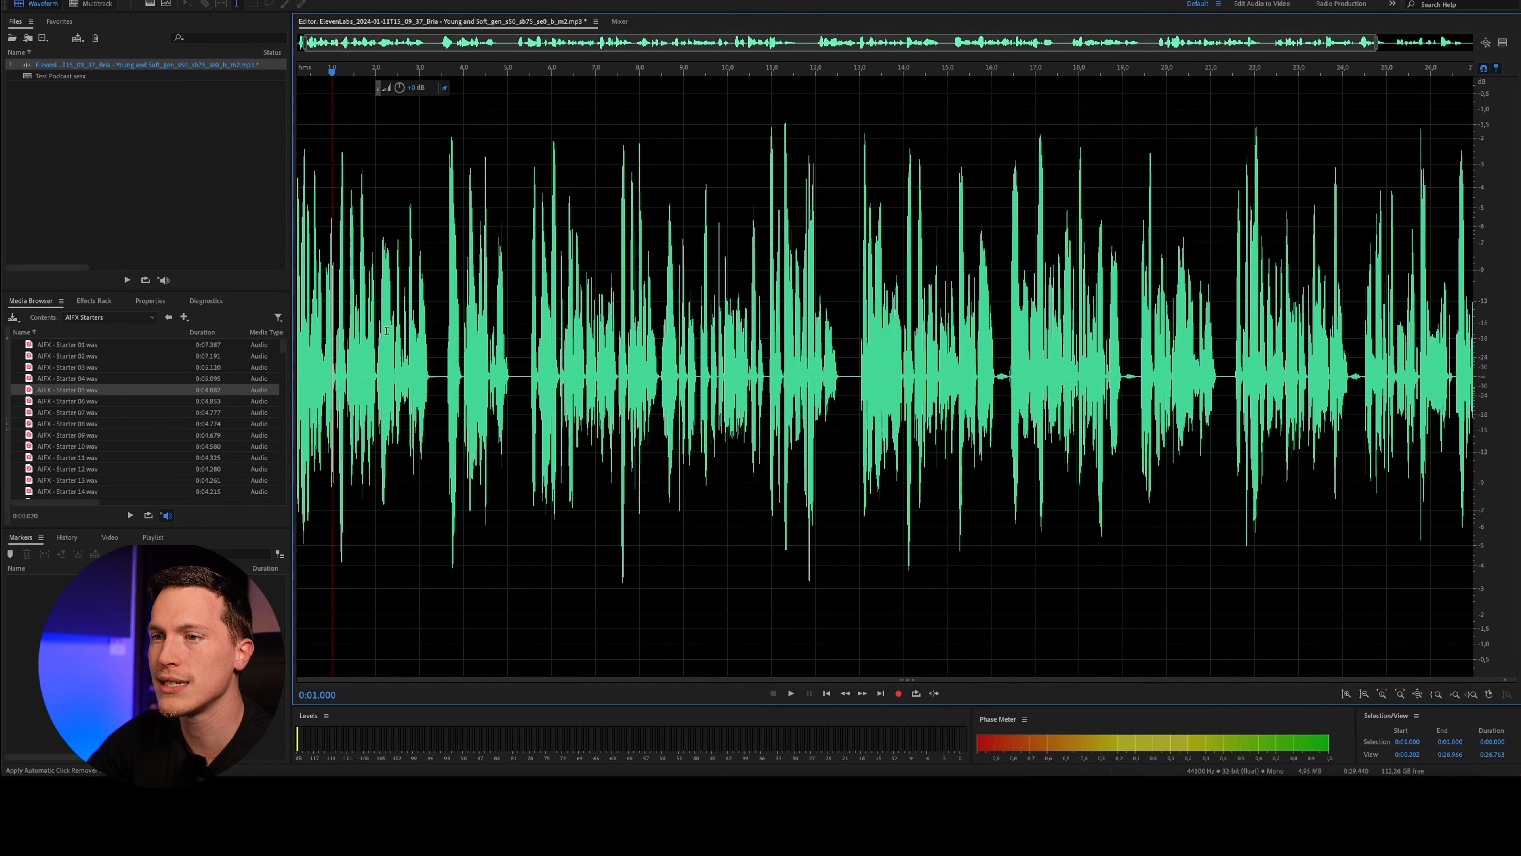
{"action": "scroll", "coordinate": [616, 398], "scroll_direction": "left", "scroll_amount": 3}
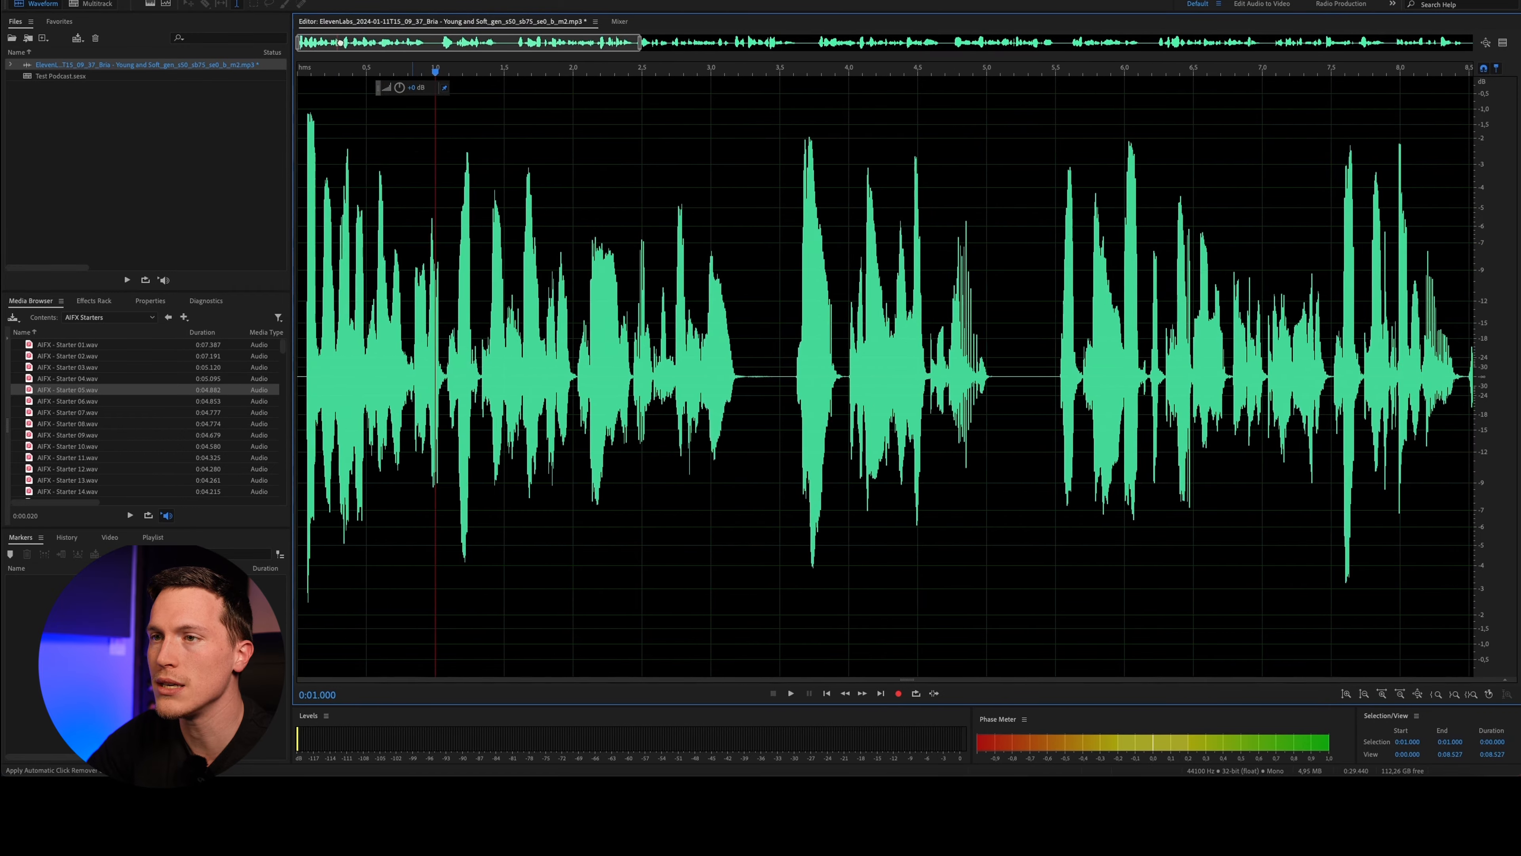
{"action": "scroll", "coordinate": [627, 407], "scroll_direction": "right", "scroll_amount": 3}
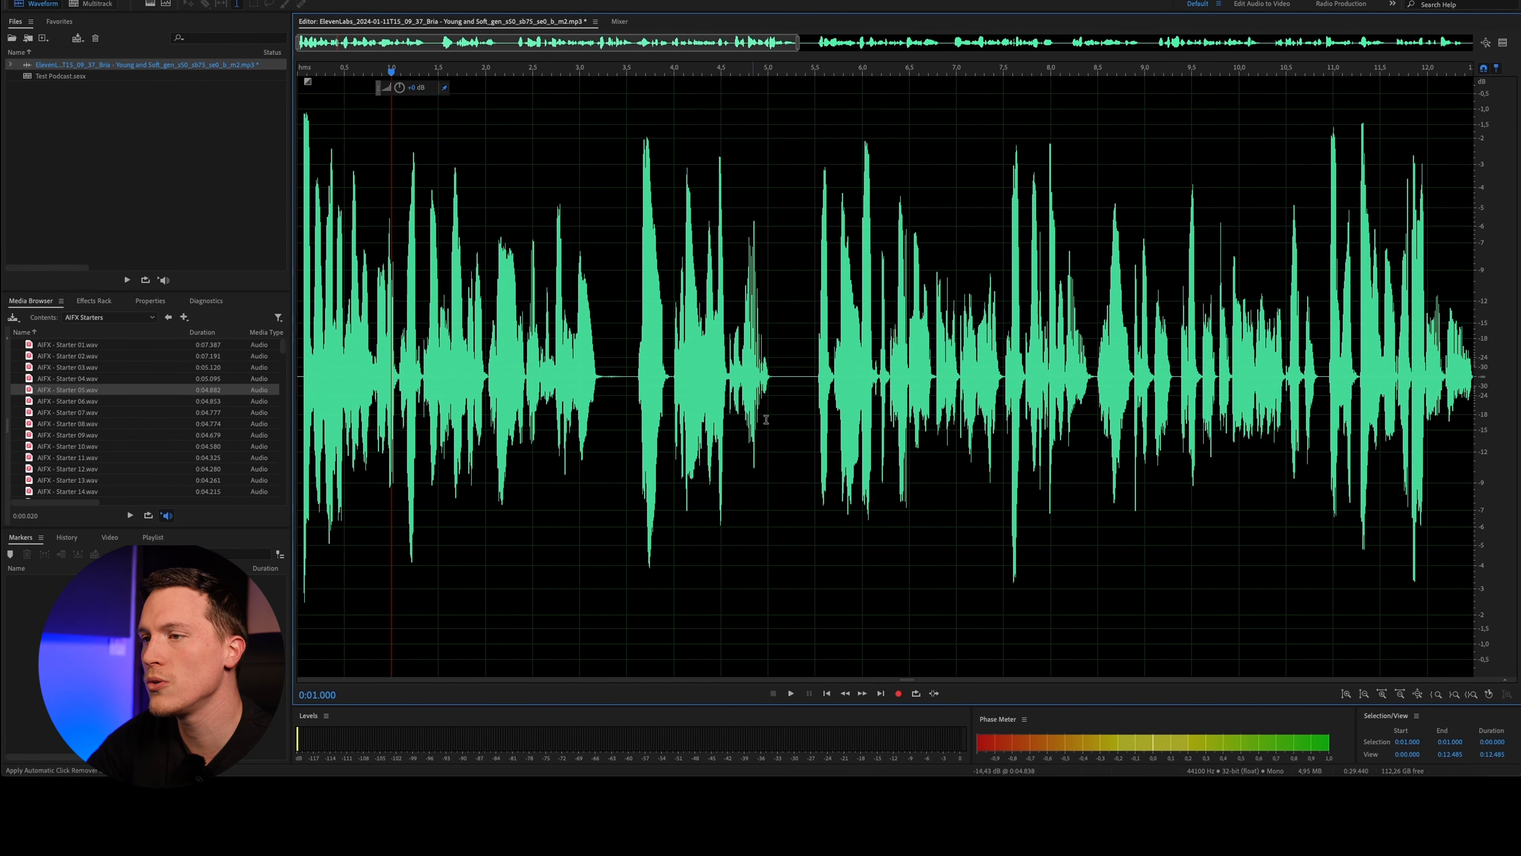
{"action": "scroll", "coordinate": [767, 420], "scroll_direction": "down", "scroll_amount": 1}
{"action": "left_click_drag", "start_coordinate": [770, 378], "coordinate": [821, 423]}
{"action": "scroll", "coordinate": [823, 427], "scroll_direction": "up", "scroll_amount": 3}
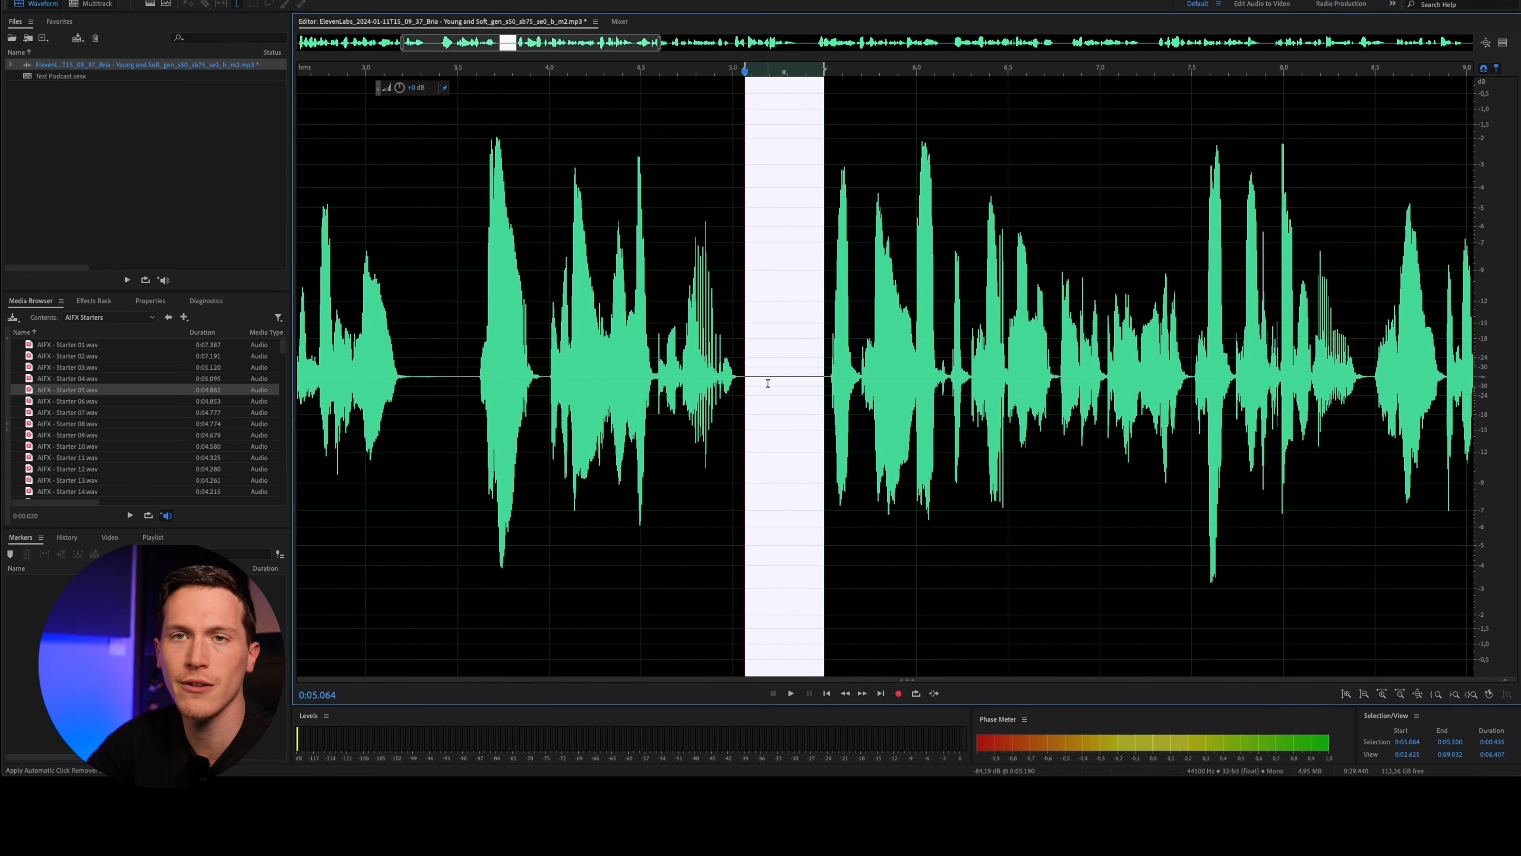
{"action": "left_click_drag", "start_coordinate": [825, 335], "coordinate": [1380, 352]}
{"action": "scroll", "coordinate": [1380, 352], "scroll_direction": "down", "scroll_amount": 3}
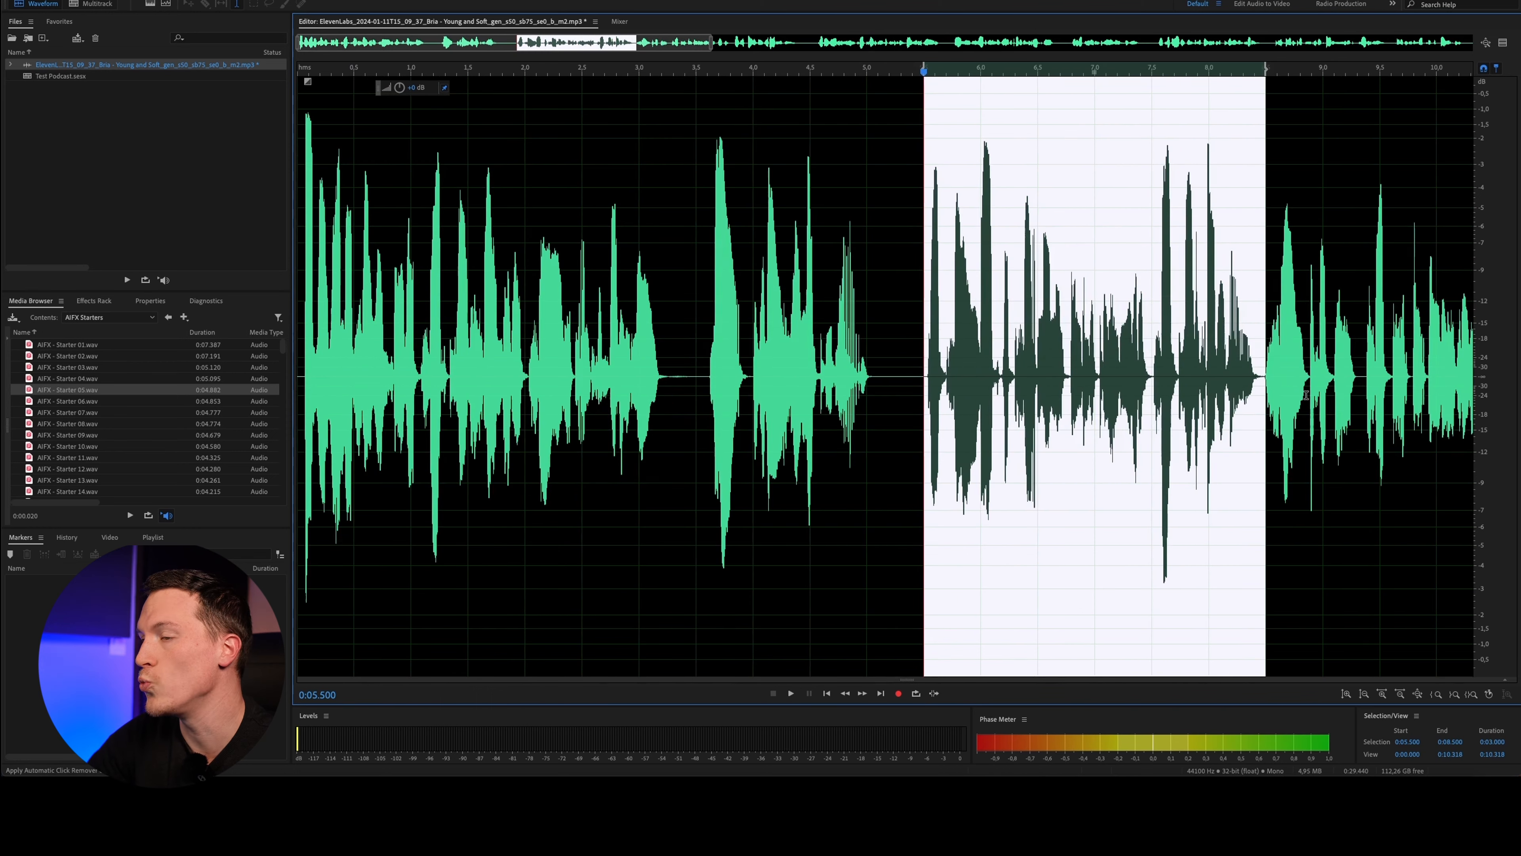
{"action": "left_click", "coordinate": [1171, 393]}
{"action": "left_click", "coordinate": [923, 326]}
Cut the silent pause between about 5.08 and 5.50 seconds out of the voice recording
{"action": "scroll", "coordinate": [923, 325], "scroll_direction": "down", "scroll_amount": 5}
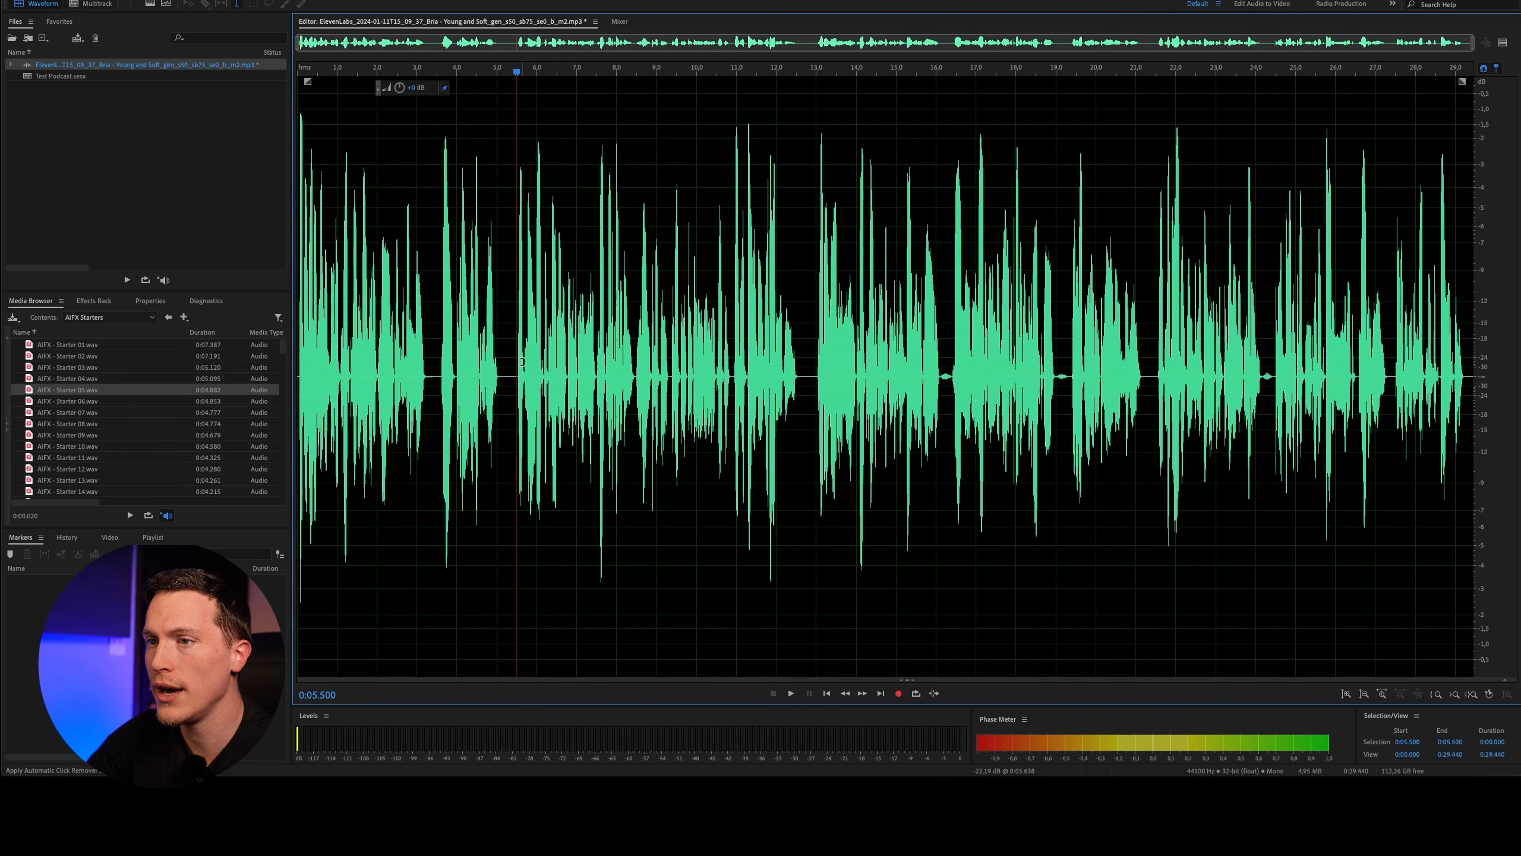
{"action": "scroll", "coordinate": [484, 367], "scroll_direction": "up", "scroll_amount": 5}
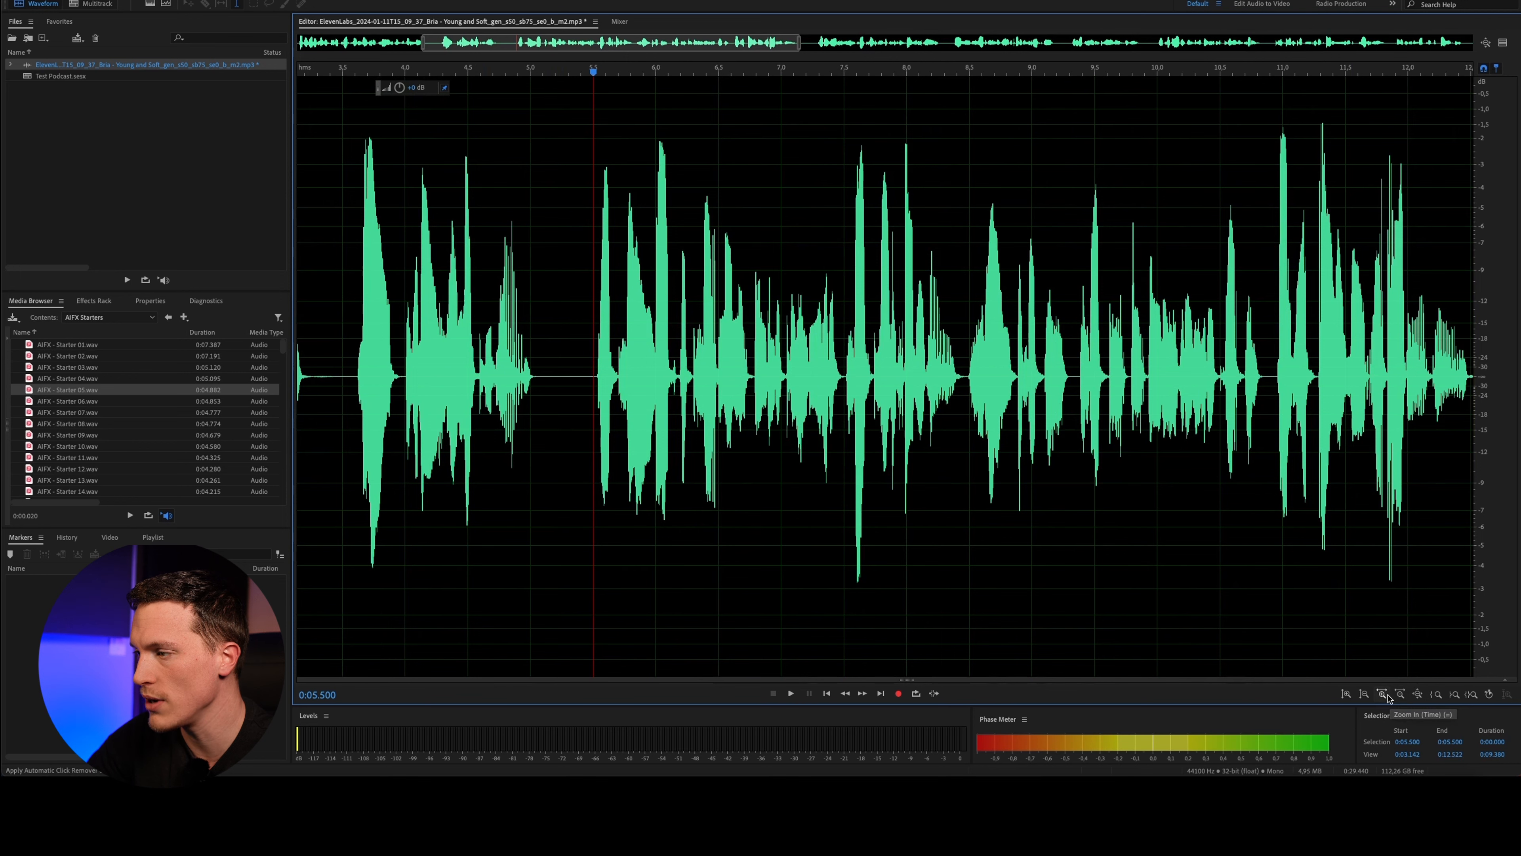
{"action": "scroll", "coordinate": [535, 378], "scroll_direction": "up", "scroll_amount": 1}
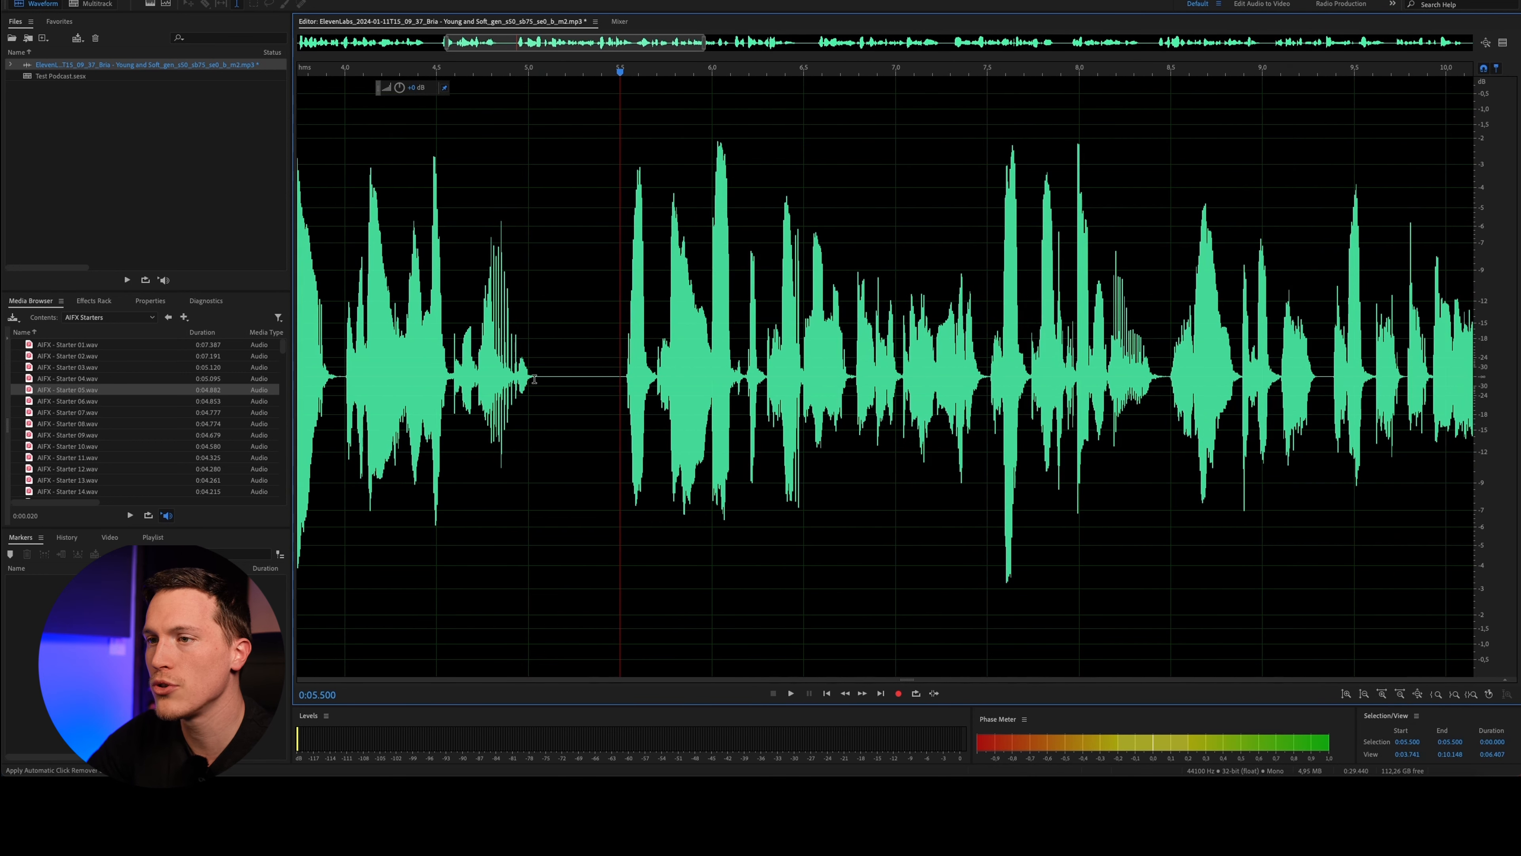
{"action": "scroll", "coordinate": [534, 379], "scroll_direction": "down", "scroll_amount": 3}
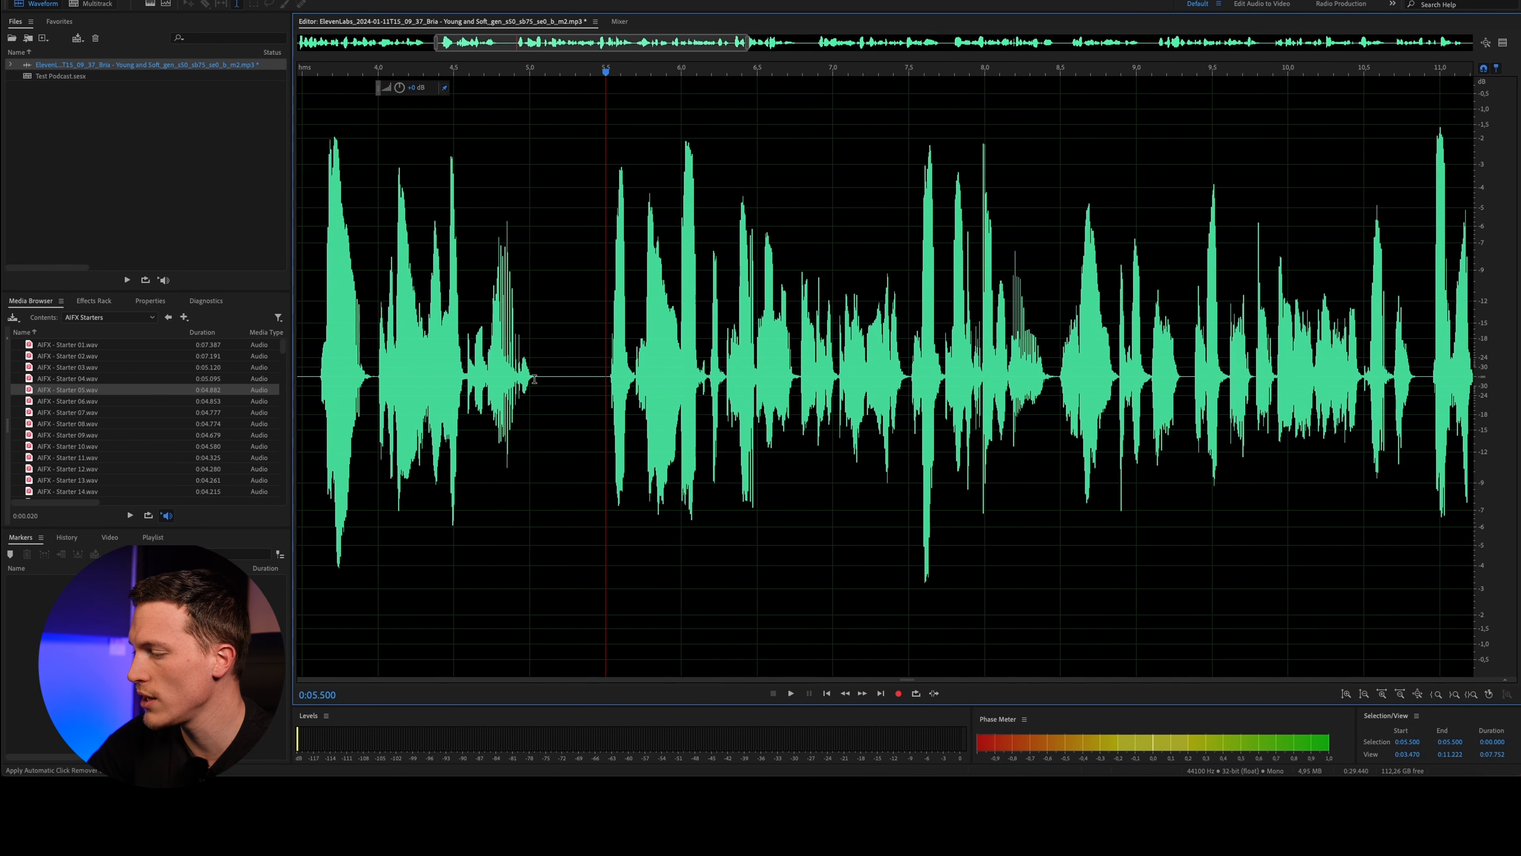
{"action": "scroll", "coordinate": [534, 378], "scroll_direction": "down", "scroll_amount": 1}
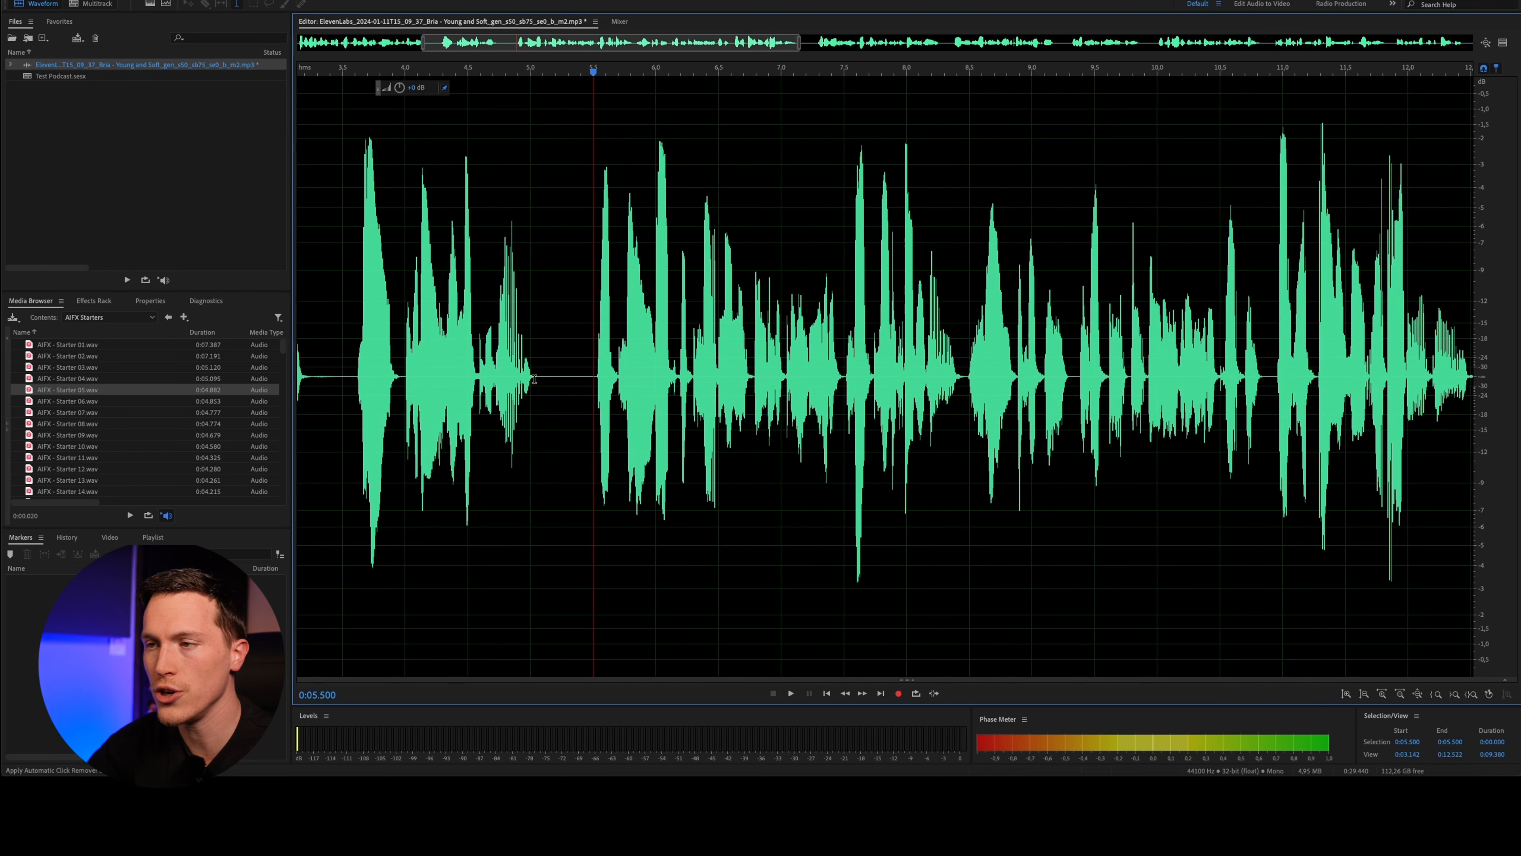
{"action": "scroll", "coordinate": [534, 378], "scroll_direction": "down", "scroll_amount": 5}
{"action": "left_click_drag", "start_coordinate": [546, 45], "coordinate": [357, 47]}
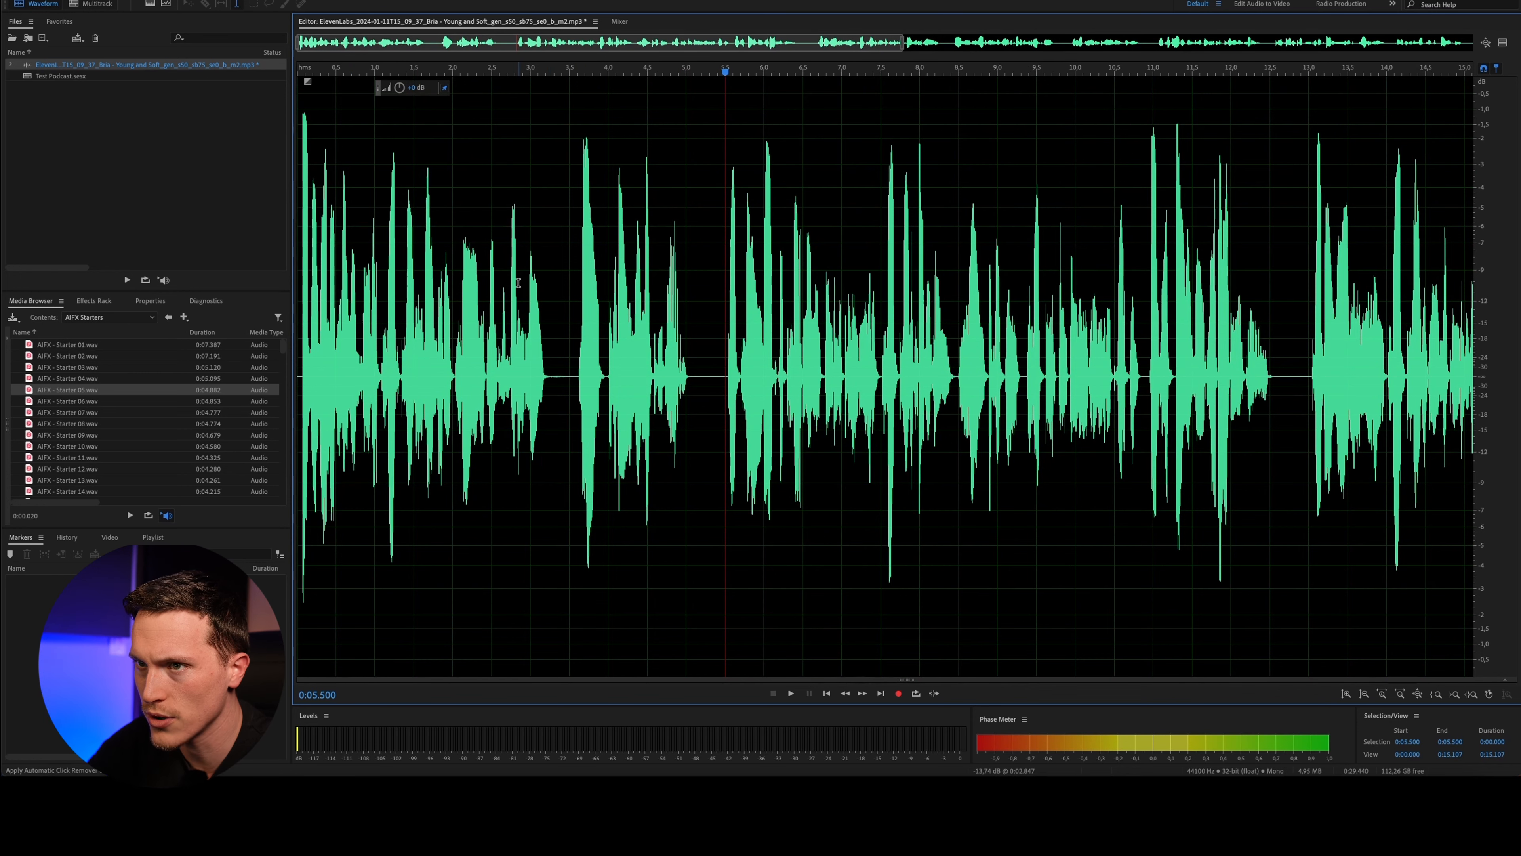
{"action": "scroll", "coordinate": [697, 383], "scroll_direction": "up", "scroll_amount": 5}
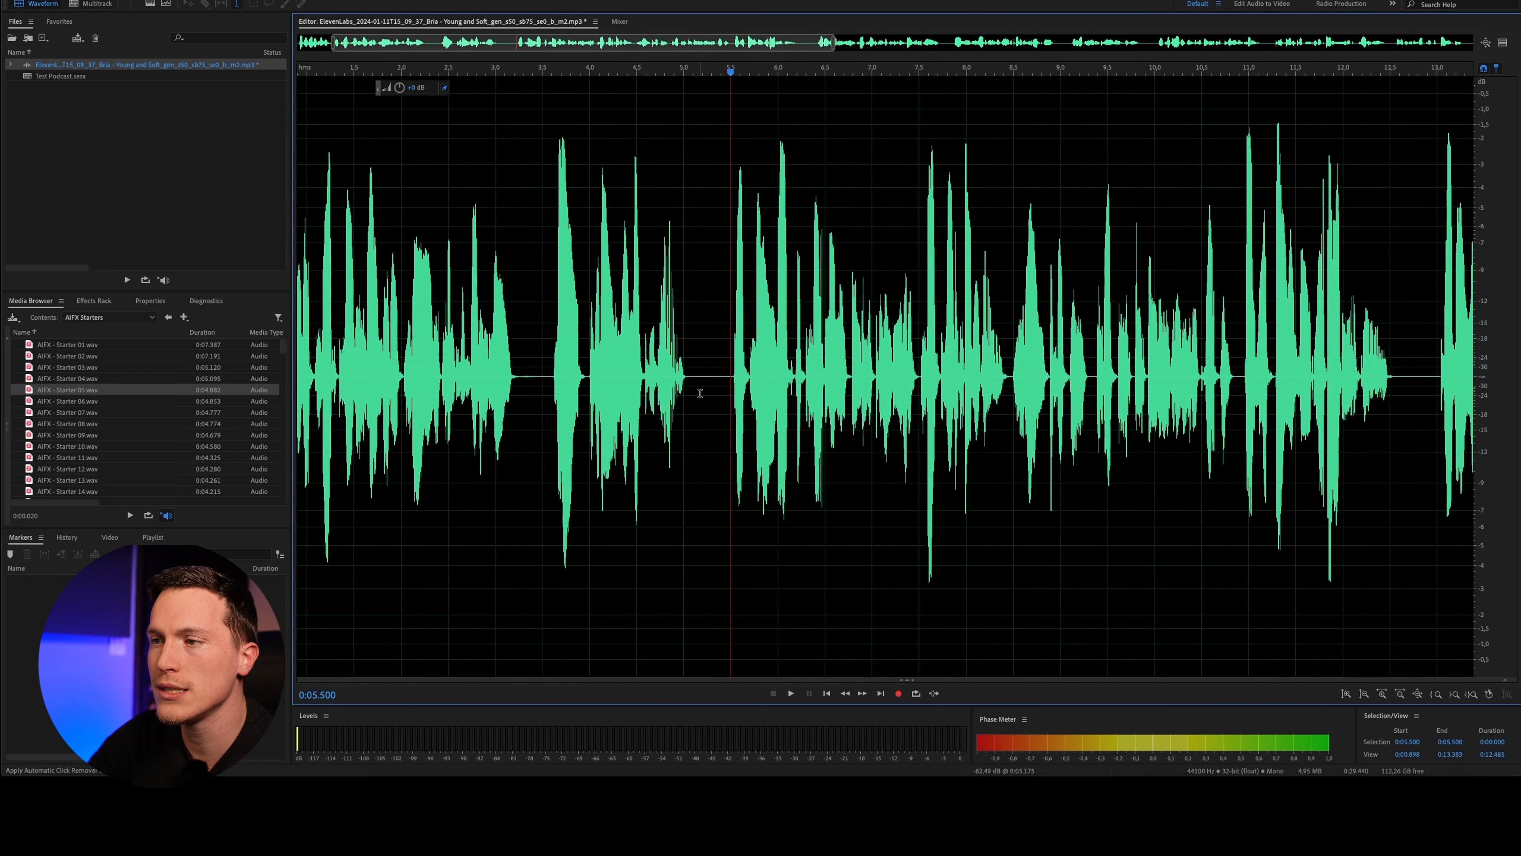
{"action": "left_click", "coordinate": [675, 372]}
{"action": "left_click_drag", "start_coordinate": [675, 373], "coordinate": [789, 396]}
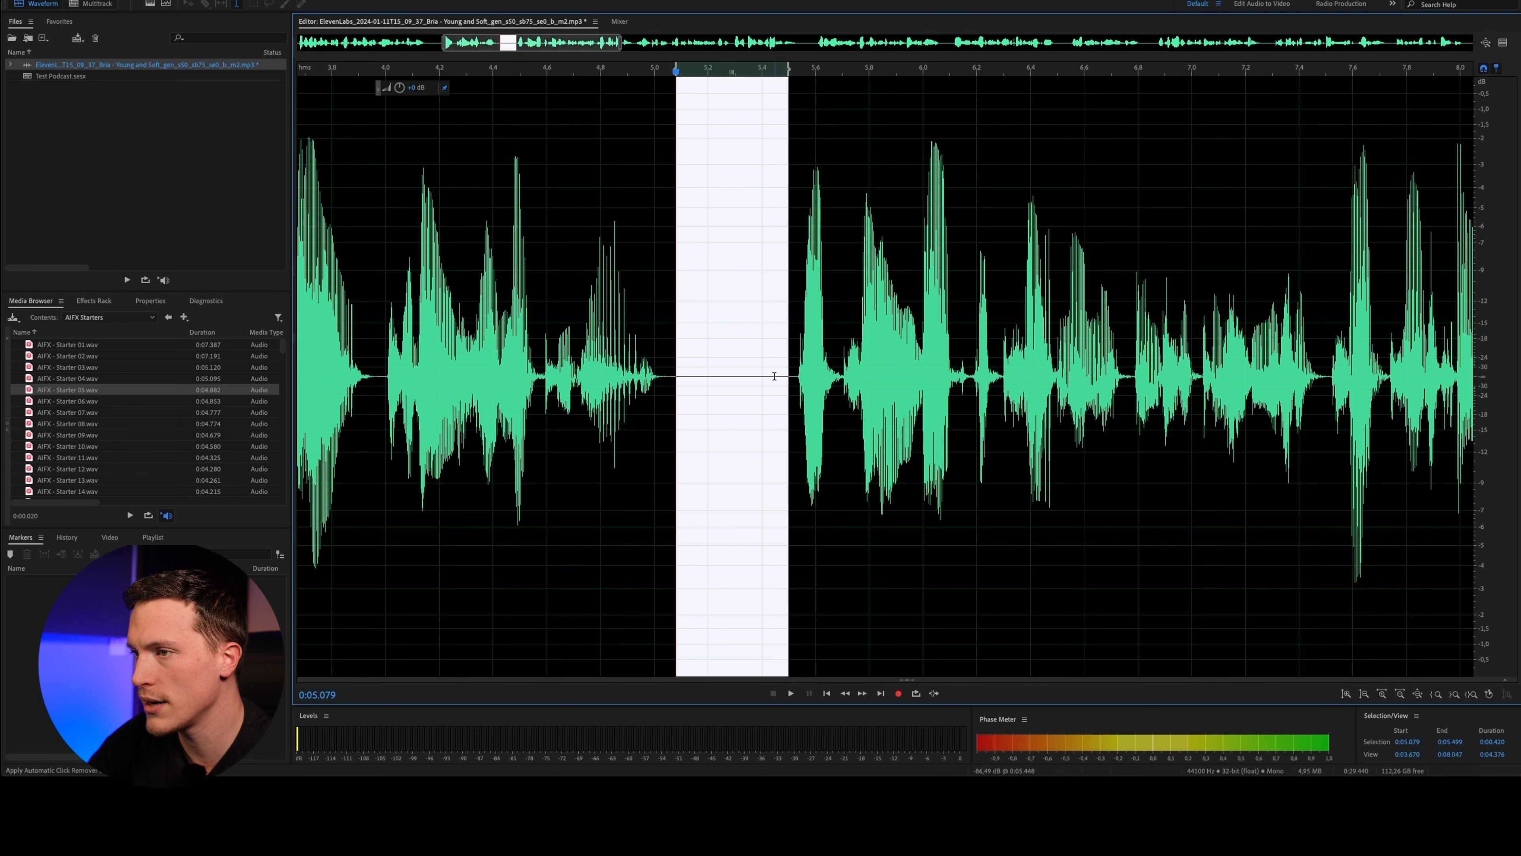
{"action": "key", "text": "Delete"}
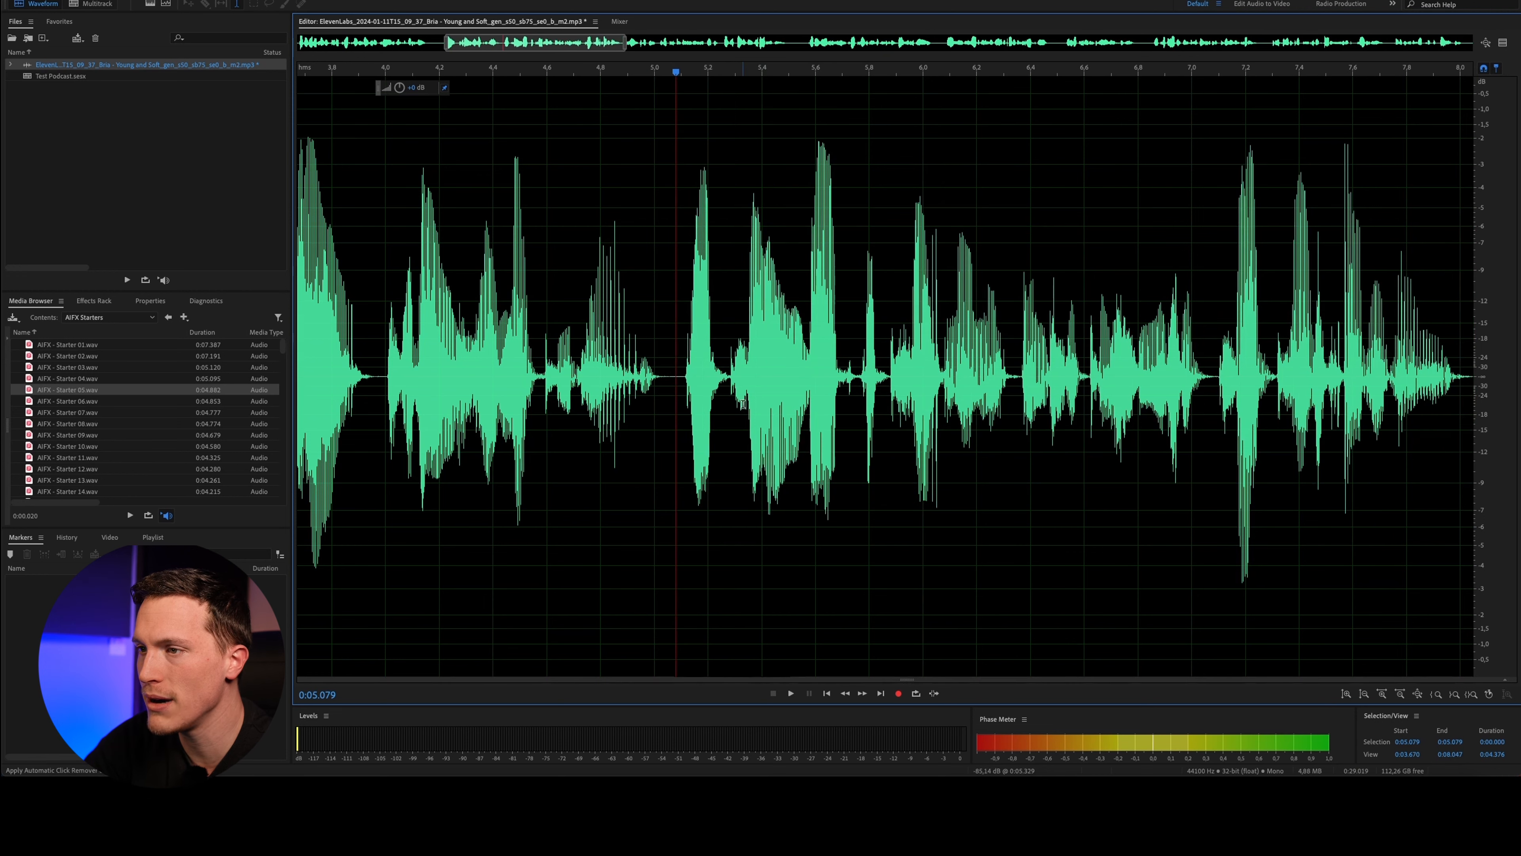
Cut the silent pause between about 12.14 and 12.58 seconds out of the voice recording
{"action": "scroll", "coordinate": [696, 424], "scroll_direction": "down", "scroll_amount": 6}
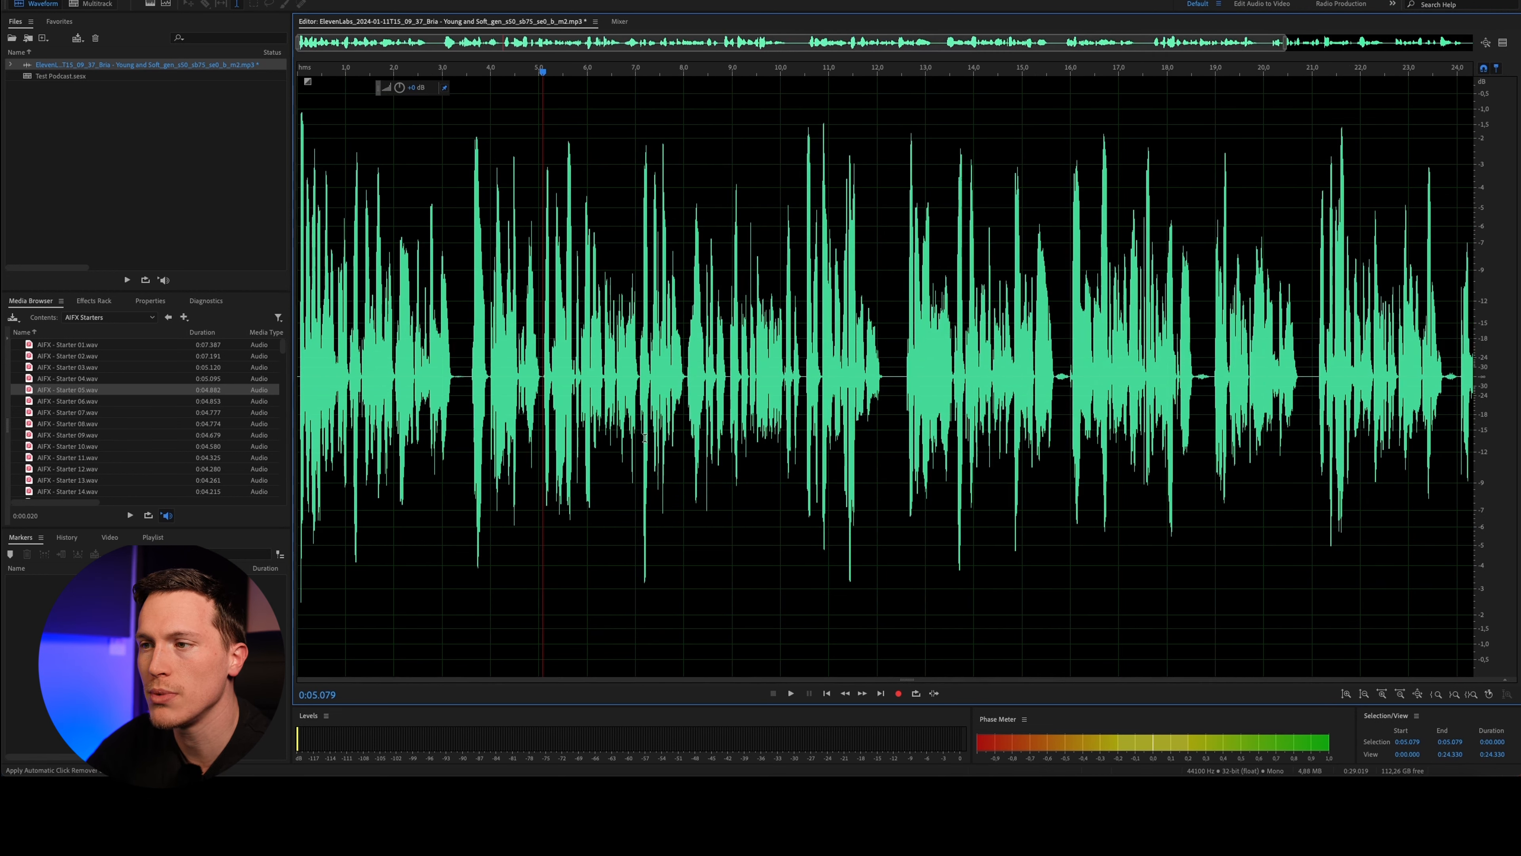
{"action": "scroll", "coordinate": [899, 441], "scroll_direction": "up", "scroll_amount": 3}
{"action": "scroll", "coordinate": [905, 441], "scroll_direction": "up", "scroll_amount": 2}
{"action": "left_click_drag", "start_coordinate": [878, 387], "coordinate": [958, 433]}
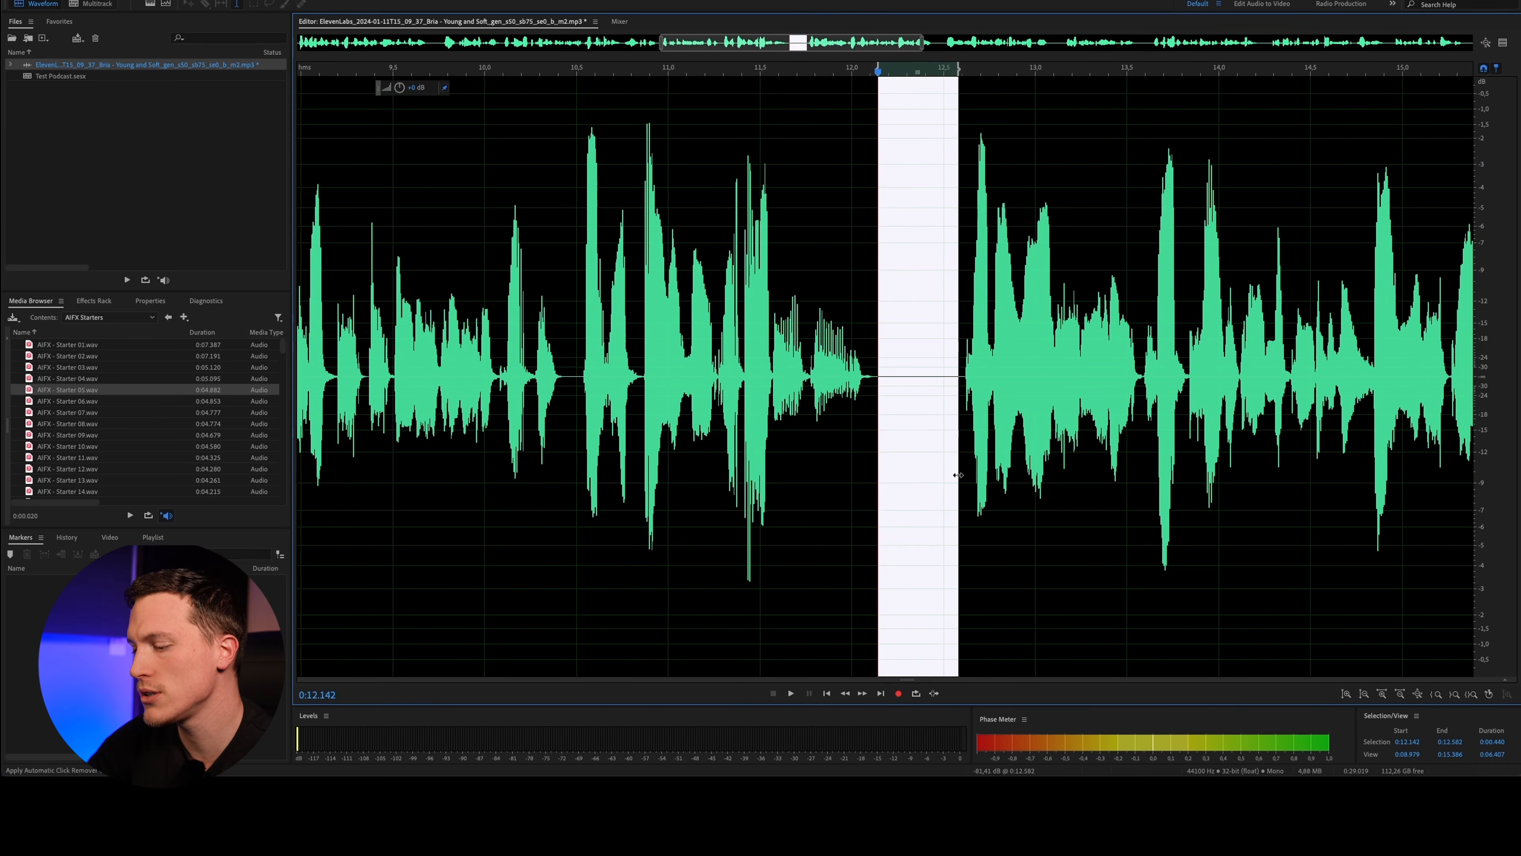
{"action": "key", "text": "Delete"}
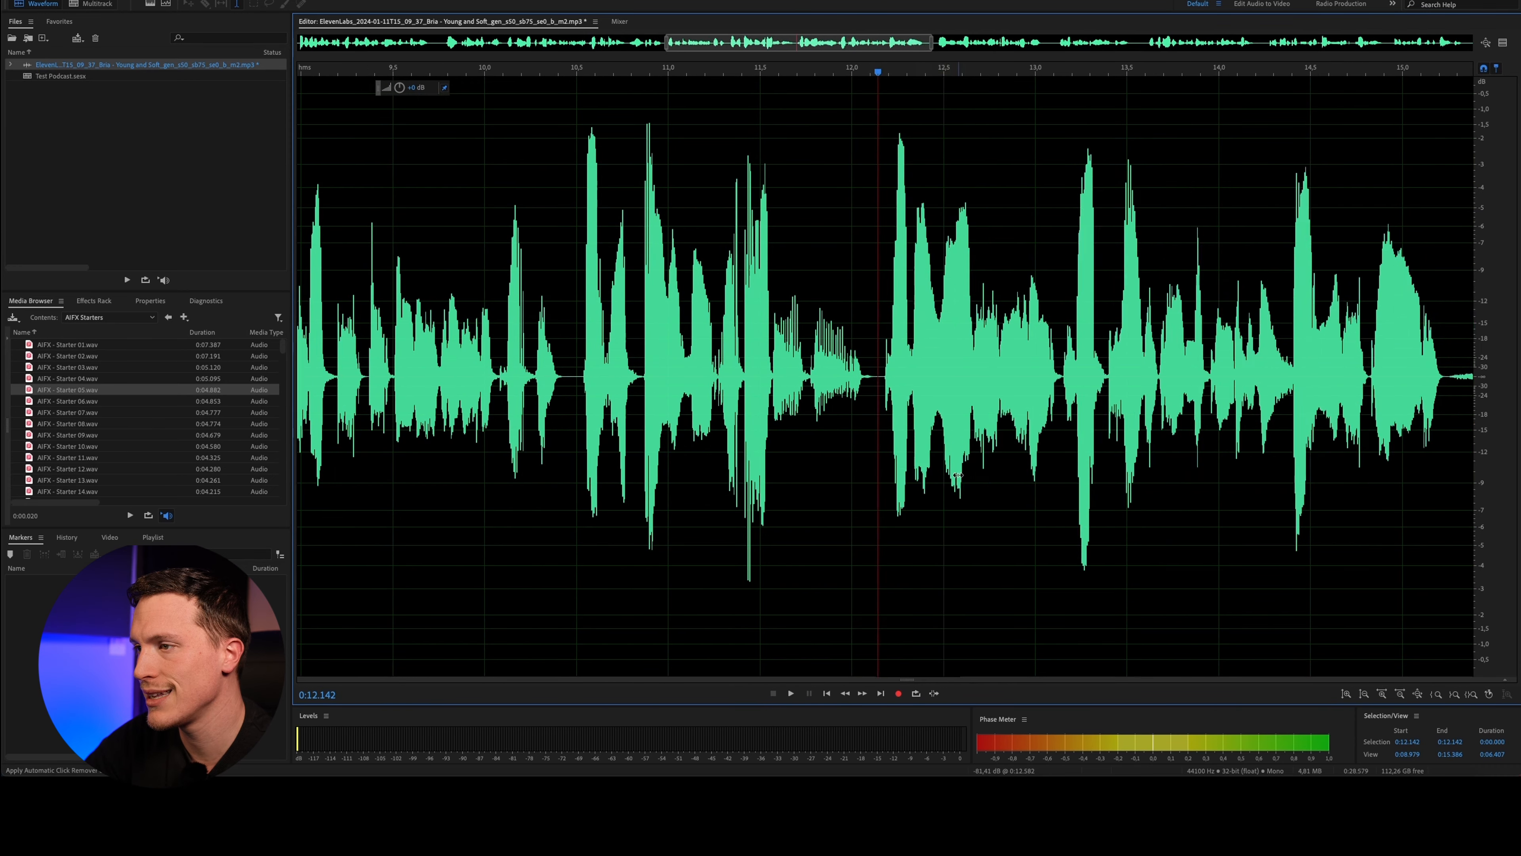
Undo the last two pause cuts in the voice recording
{"action": "scroll", "coordinate": [958, 475], "scroll_direction": "down", "scroll_amount": 5}
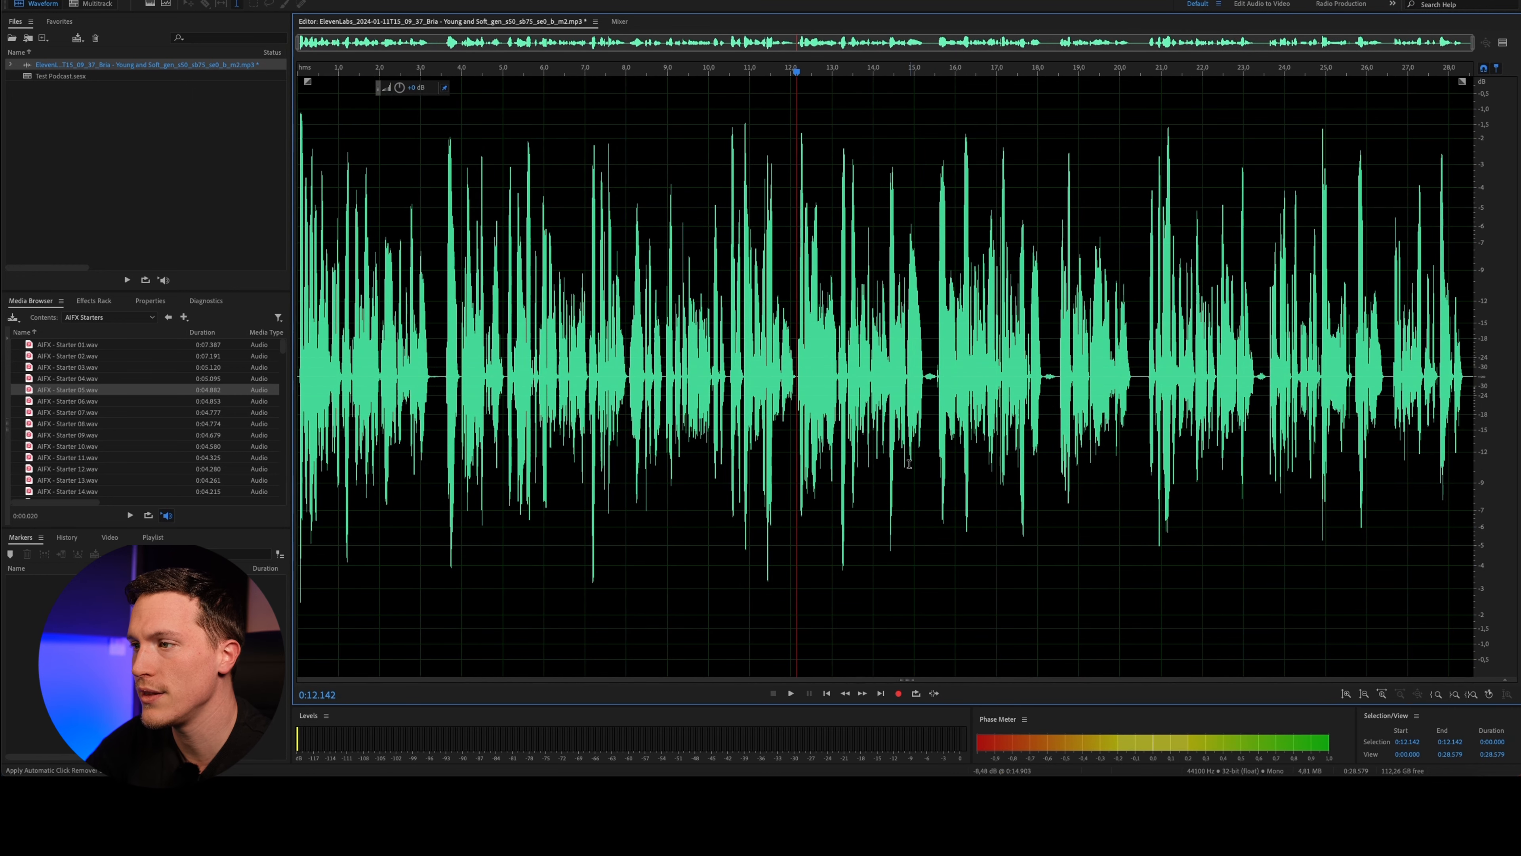
{"action": "key", "text": "ctrl+z"}
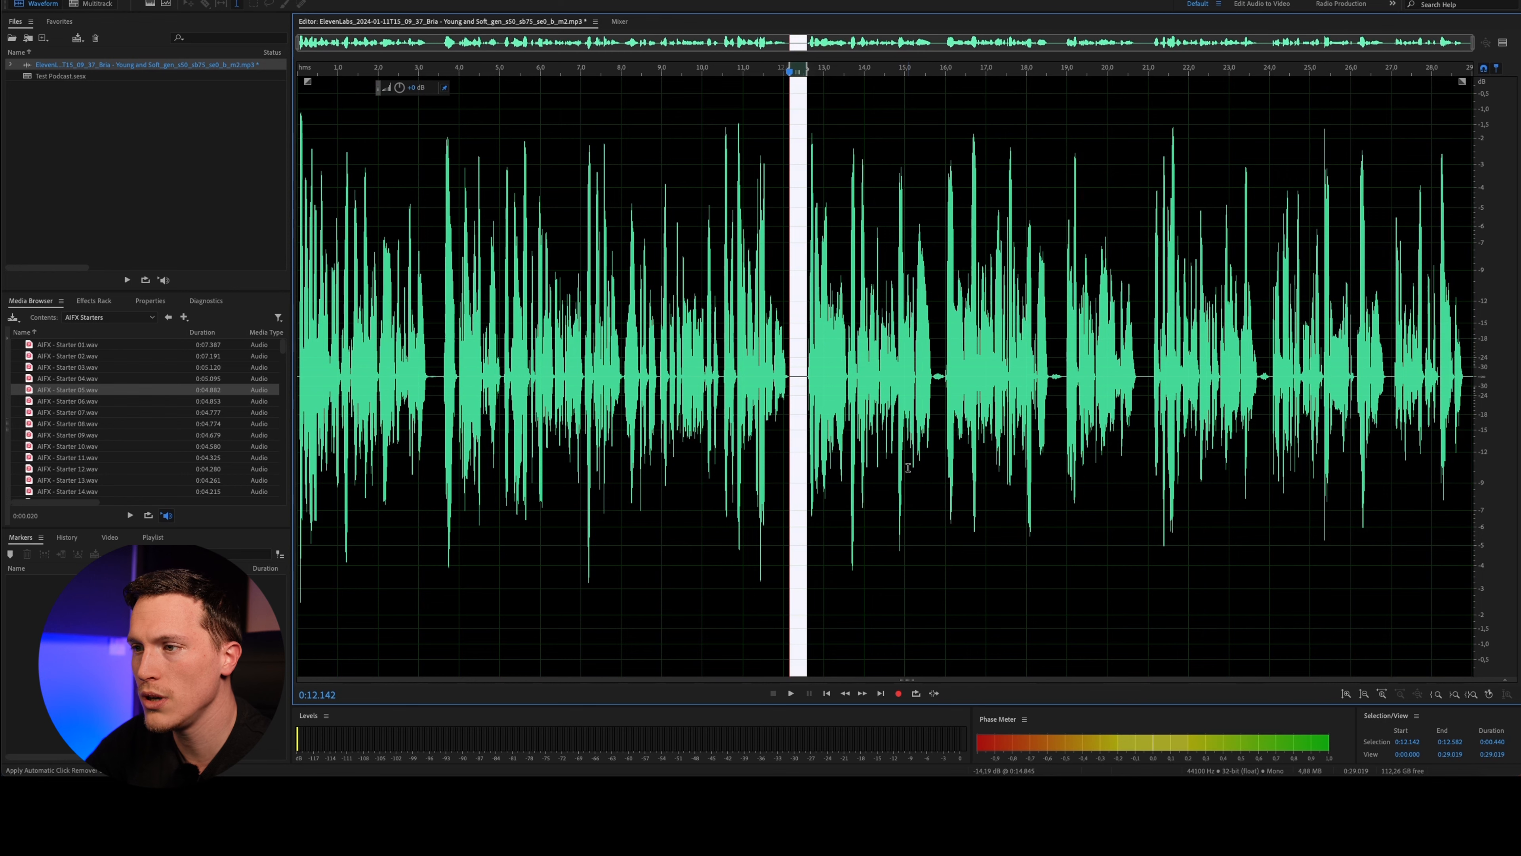
{"action": "key", "text": "ctrl+z"}
Inspect the speech tail before the first cut pause by highlighting about 4.84 to 5.08 seconds, and clear the selection
{"action": "scroll", "coordinate": [589, 398], "scroll_direction": "up", "scroll_amount": 4}
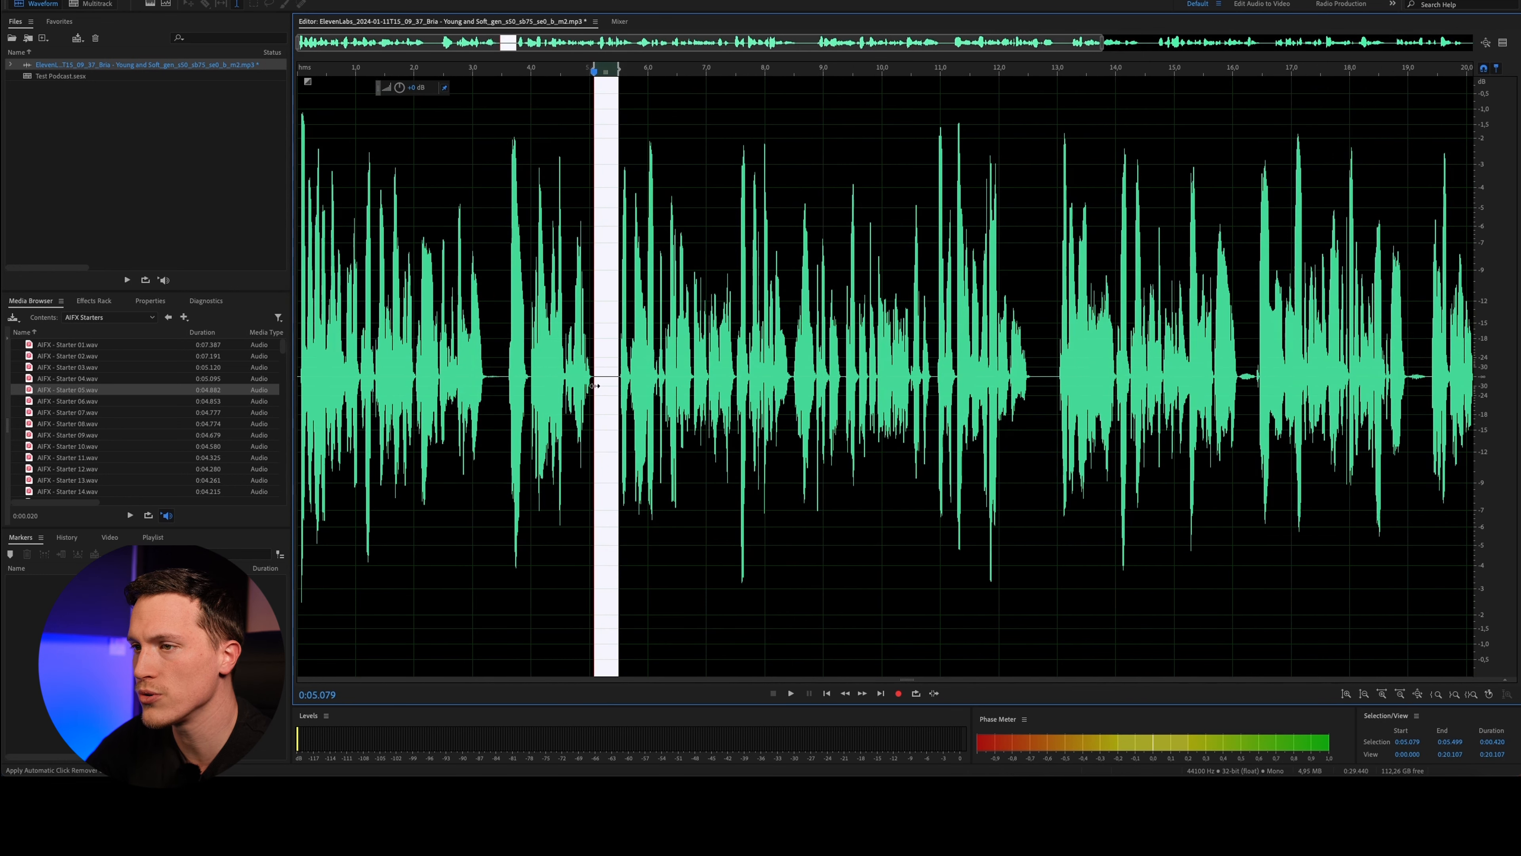
{"action": "left_click", "coordinate": [611, 389]}
{"action": "scroll", "coordinate": [621, 387], "scroll_direction": "up", "scroll_amount": 5}
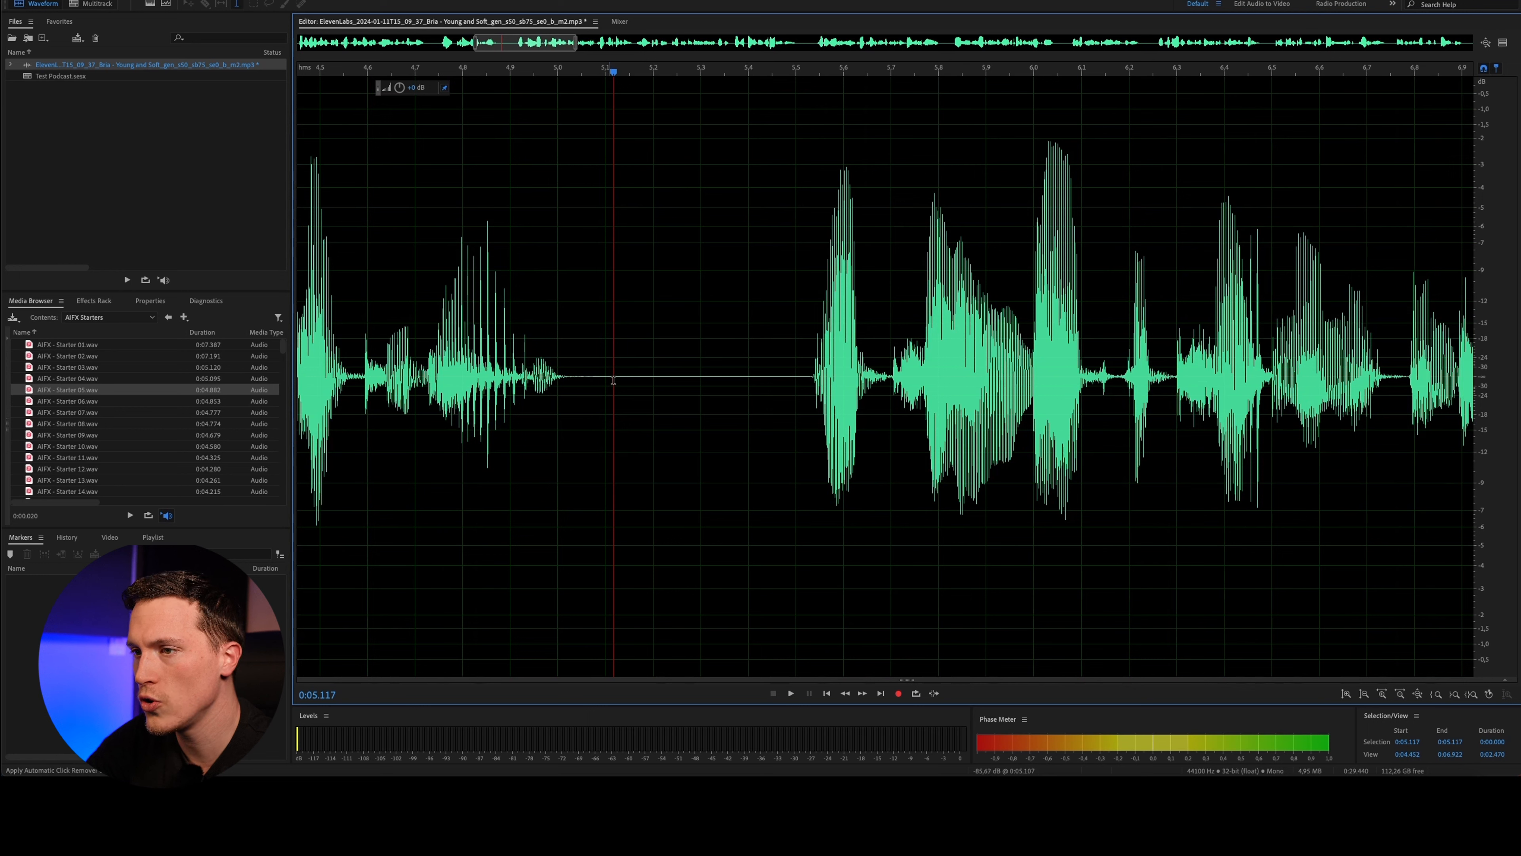
{"action": "left_click_drag", "start_coordinate": [597, 374], "coordinate": [482, 375]}
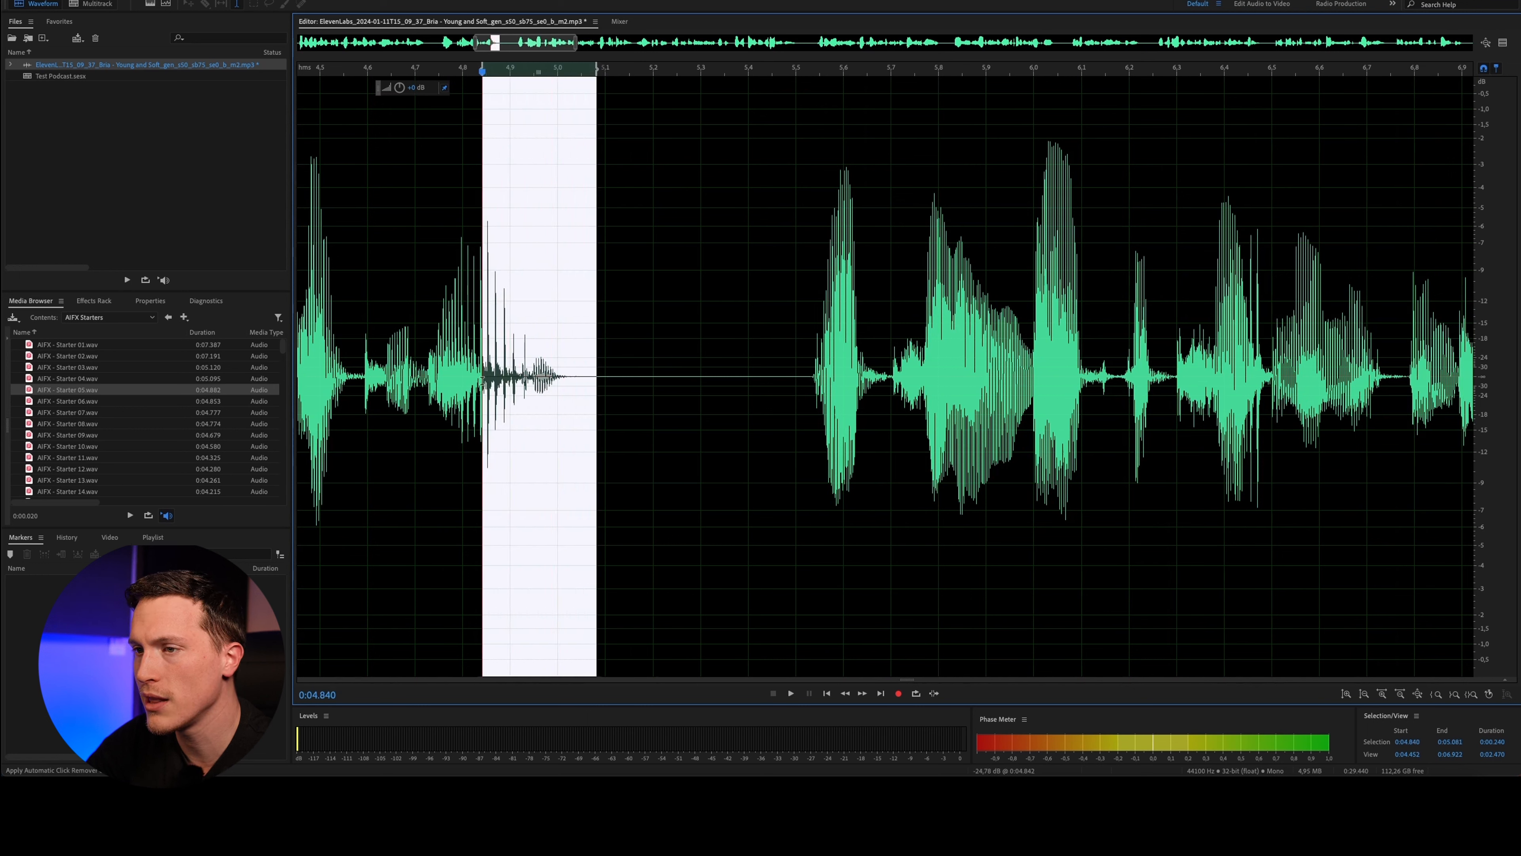
{"action": "left_click", "coordinate": [540, 379]}
{"action": "left_click", "coordinate": [450, 372]}
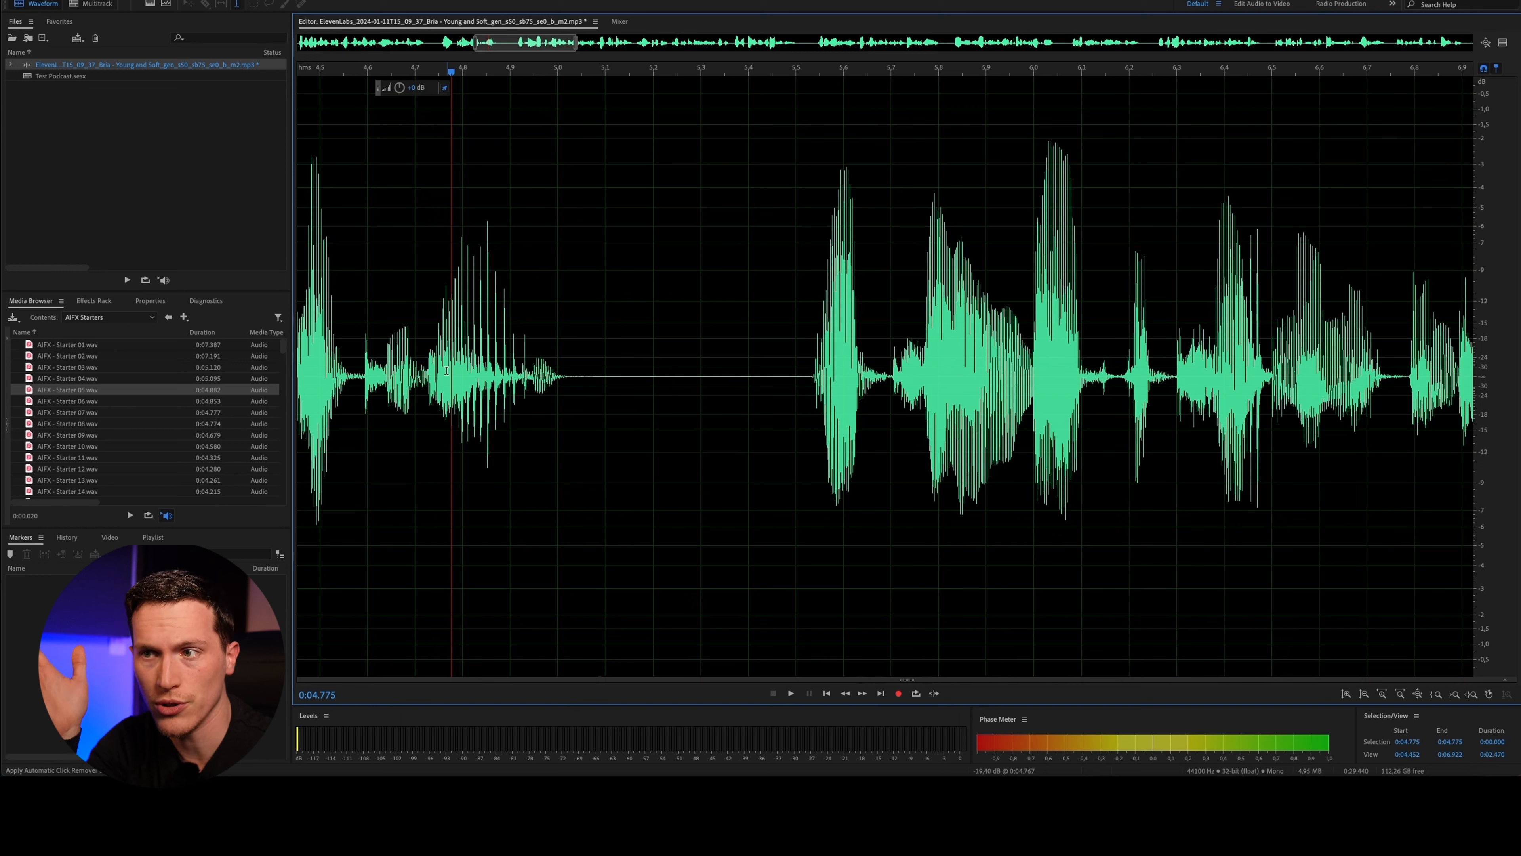
Inspect the silent pause by highlighting about 5.12 to 5.53 seconds, and clear the selection
{"action": "scroll", "coordinate": [446, 371], "scroll_direction": "down", "scroll_amount": 5}
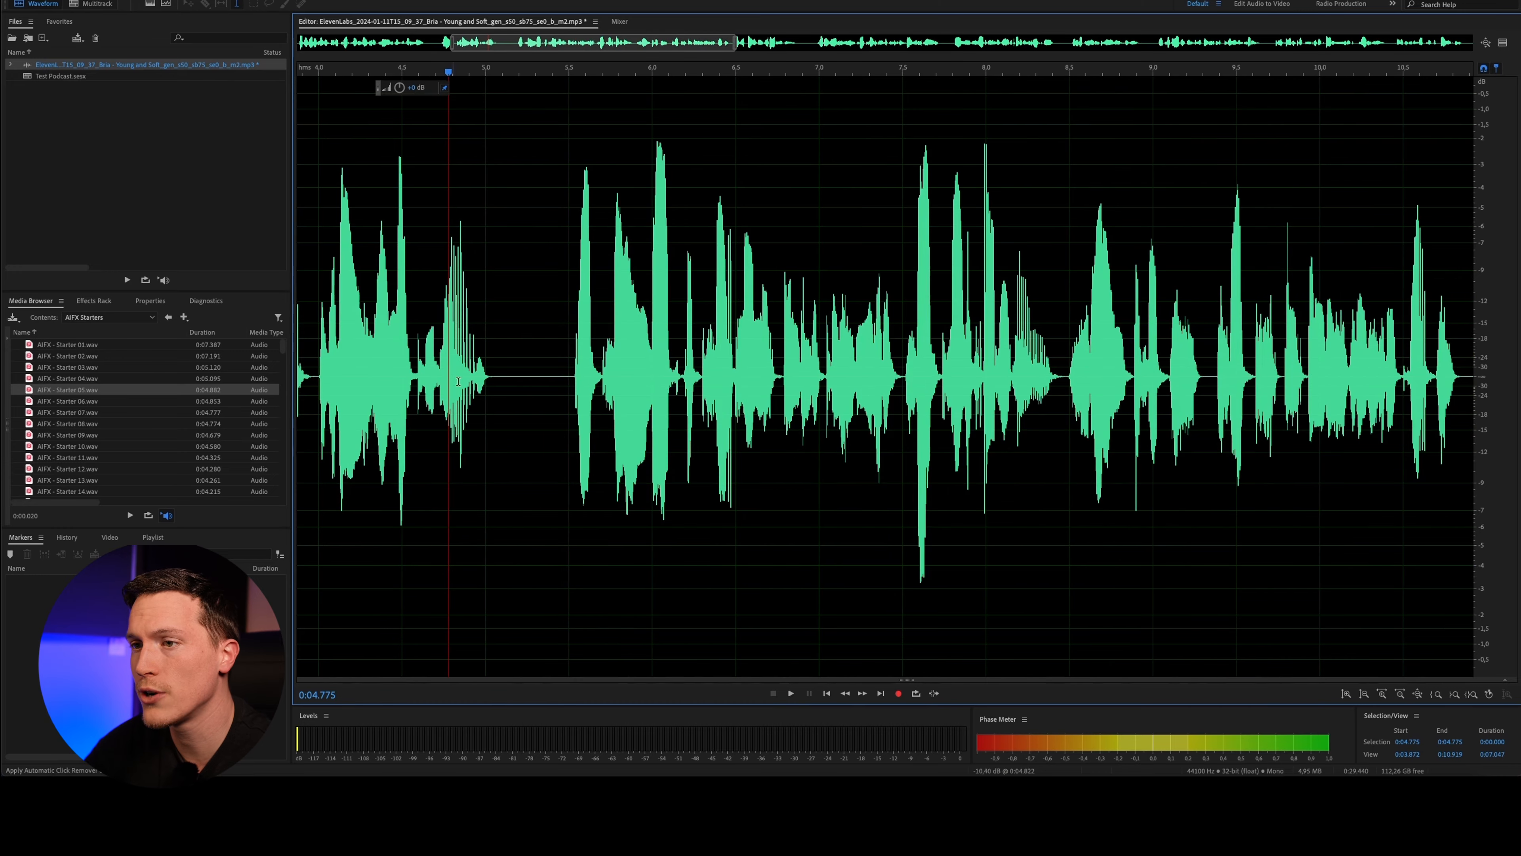
{"action": "scroll", "coordinate": [446, 371], "scroll_direction": "up", "scroll_amount": 2}
{"action": "scroll", "coordinate": [509, 394], "scroll_direction": "up", "scroll_amount": 1}
{"action": "scroll", "coordinate": [509, 394], "scroll_direction": "up", "scroll_amount": 2}
{"action": "left_click_drag", "start_coordinate": [494, 377], "coordinate": [836, 391]}
{"action": "left_click", "coordinate": [732, 391]}
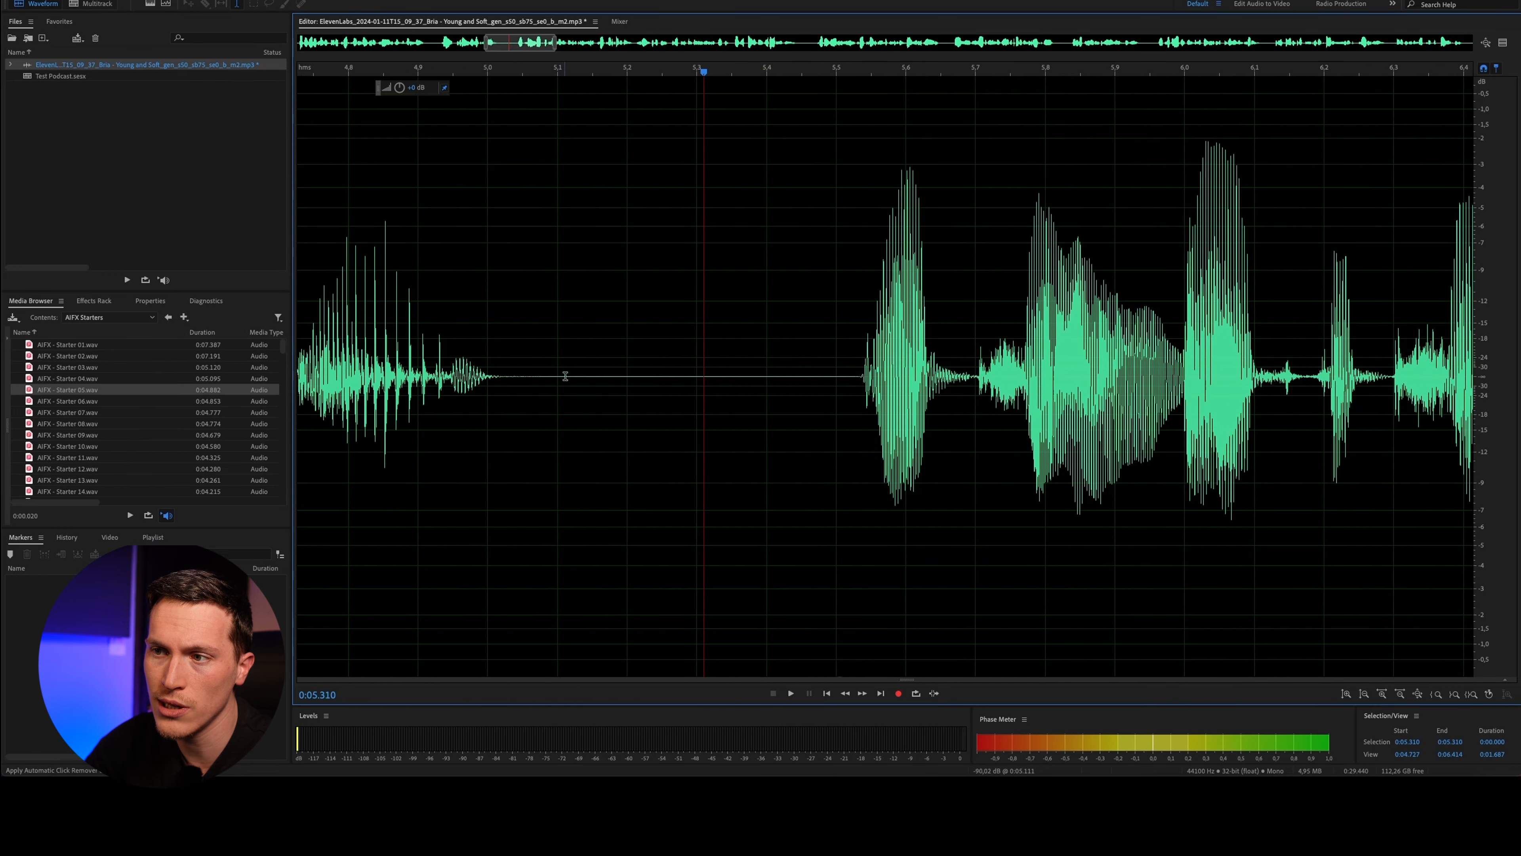
{"action": "left_click_drag", "start_coordinate": [570, 384], "coordinate": [854, 406]}
{"action": "scroll", "coordinate": [665, 419], "scroll_direction": "down", "scroll_amount": 1}
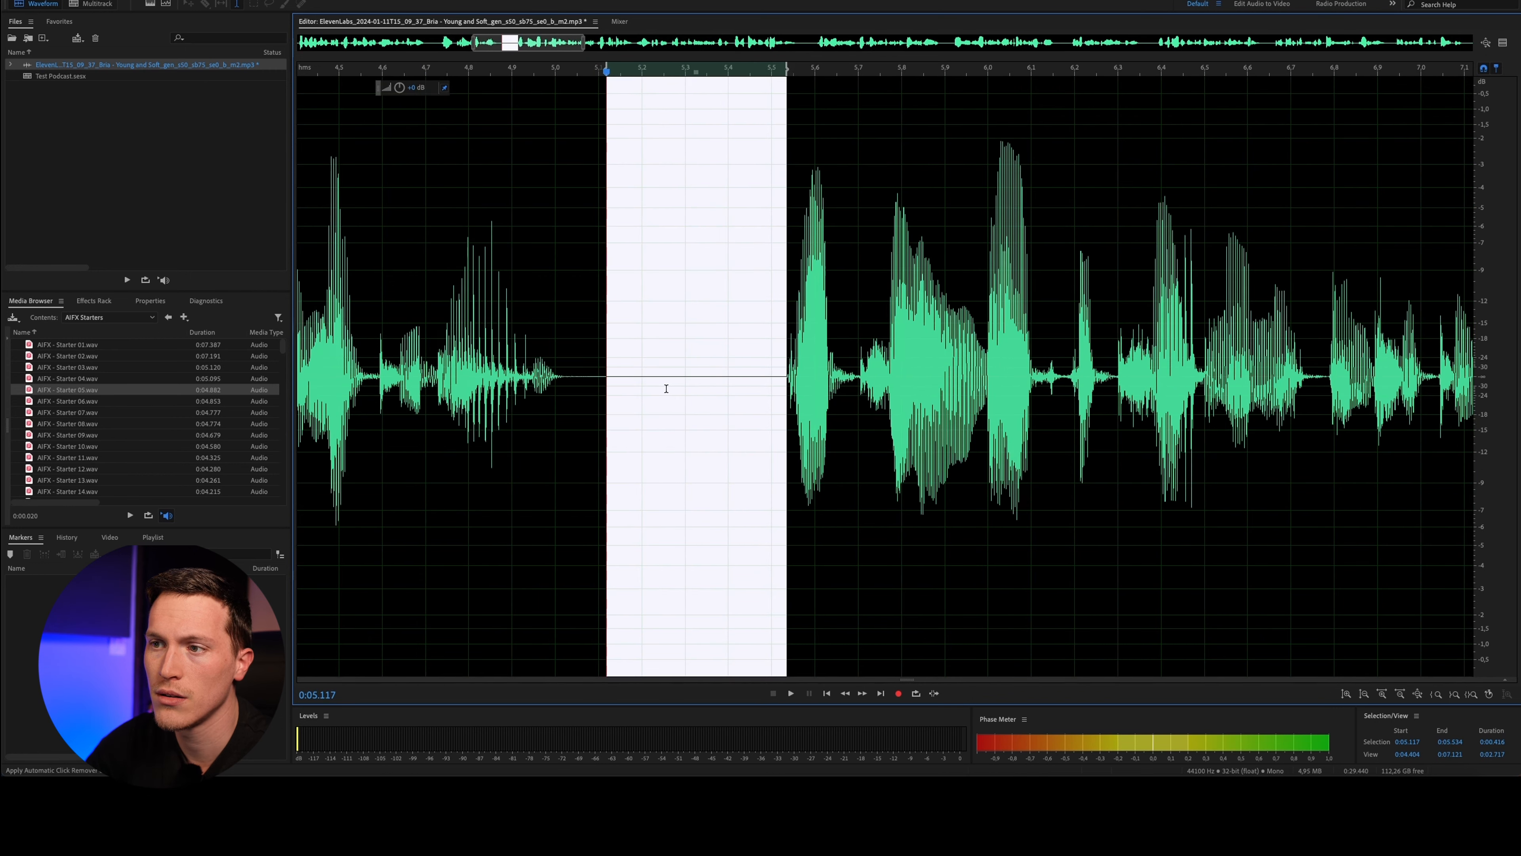
{"action": "left_click", "coordinate": [667, 388]}
{"action": "scroll", "coordinate": [667, 388], "scroll_direction": "down", "scroll_amount": 4}
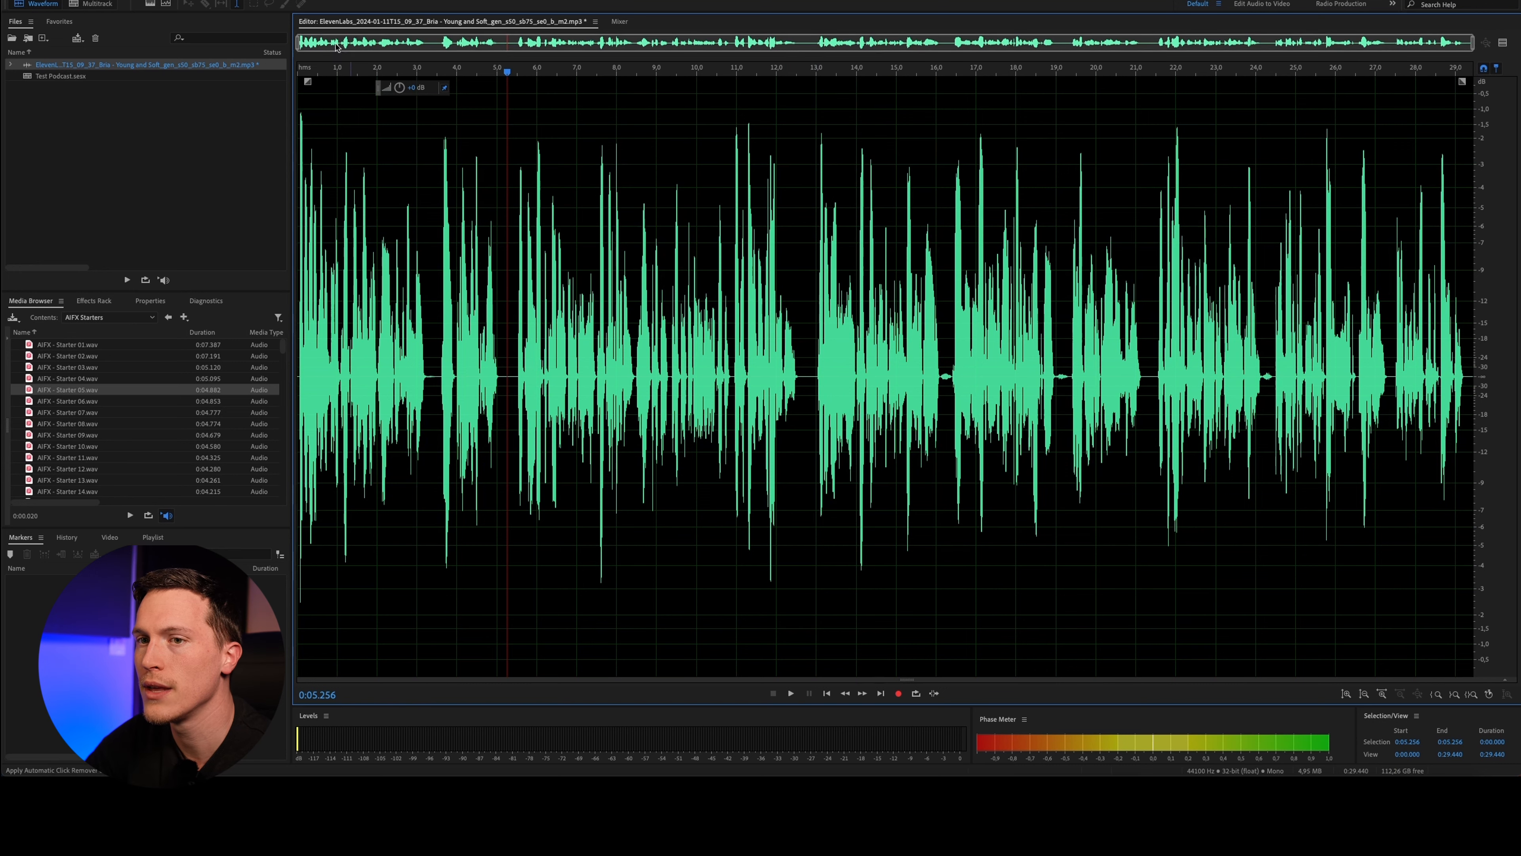
Load the Delete Silence diagnostic with the Clean up Podcast Interview preset and set the minimum silence duration to 496 ms
{"action": "left_click", "coordinate": [210, 304]}
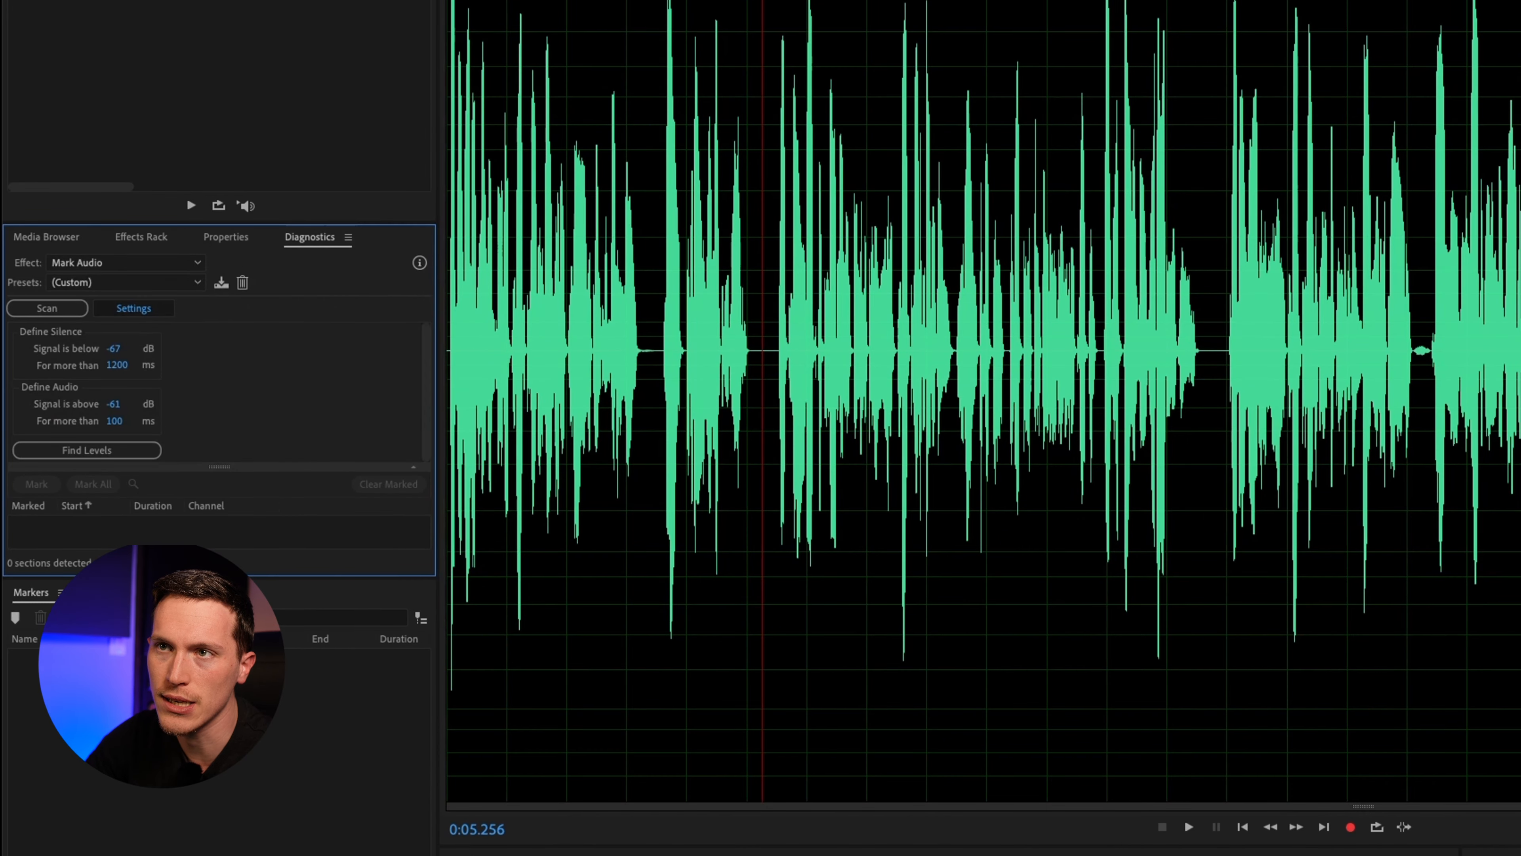
{"action": "left_click", "coordinate": [362, 1]}
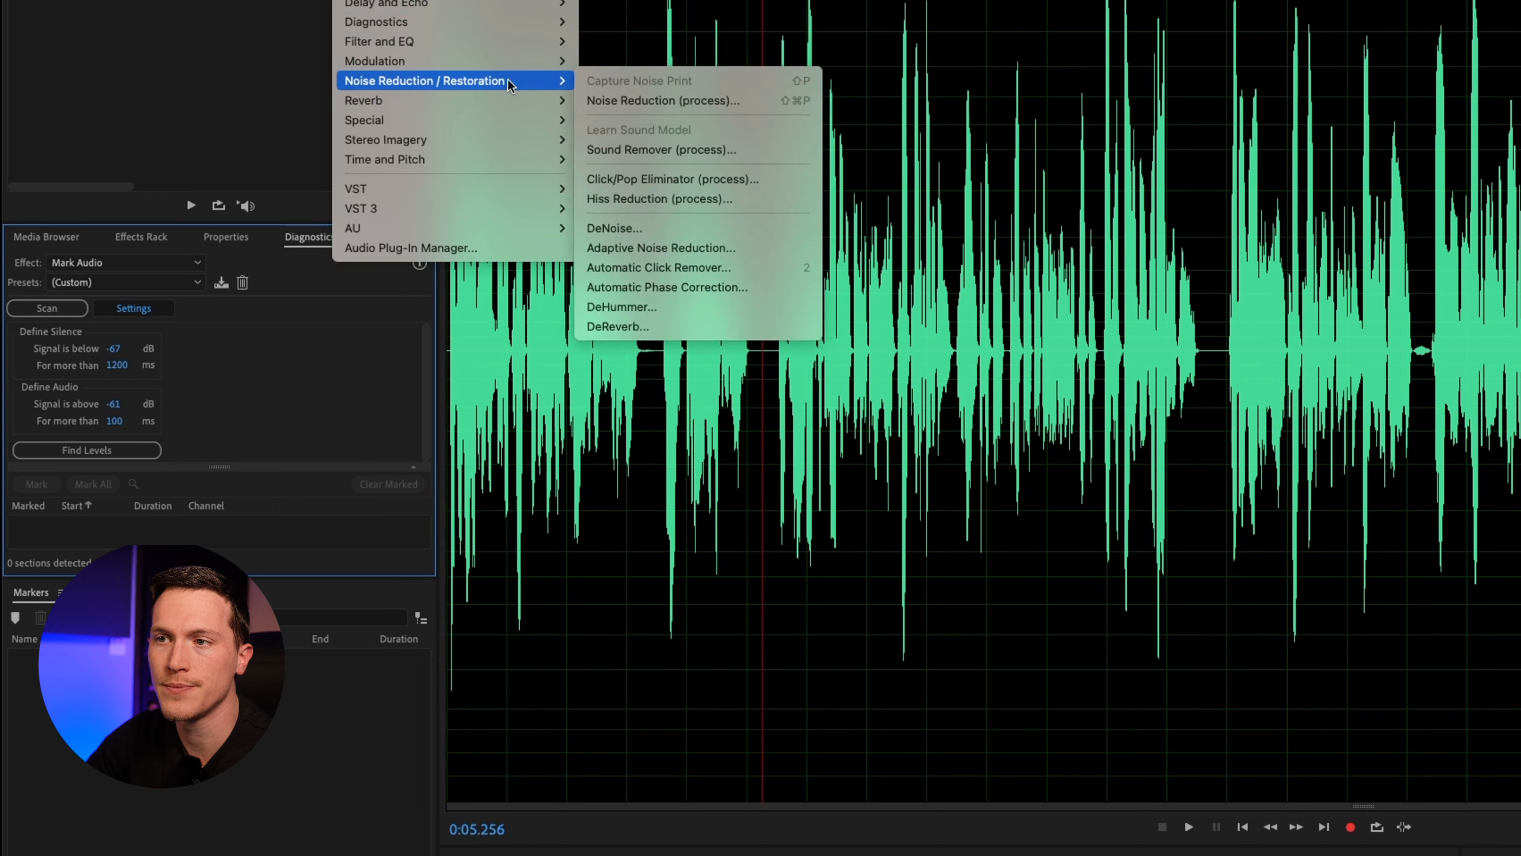
{"action": "mouse_move", "coordinate": [527, 30]}
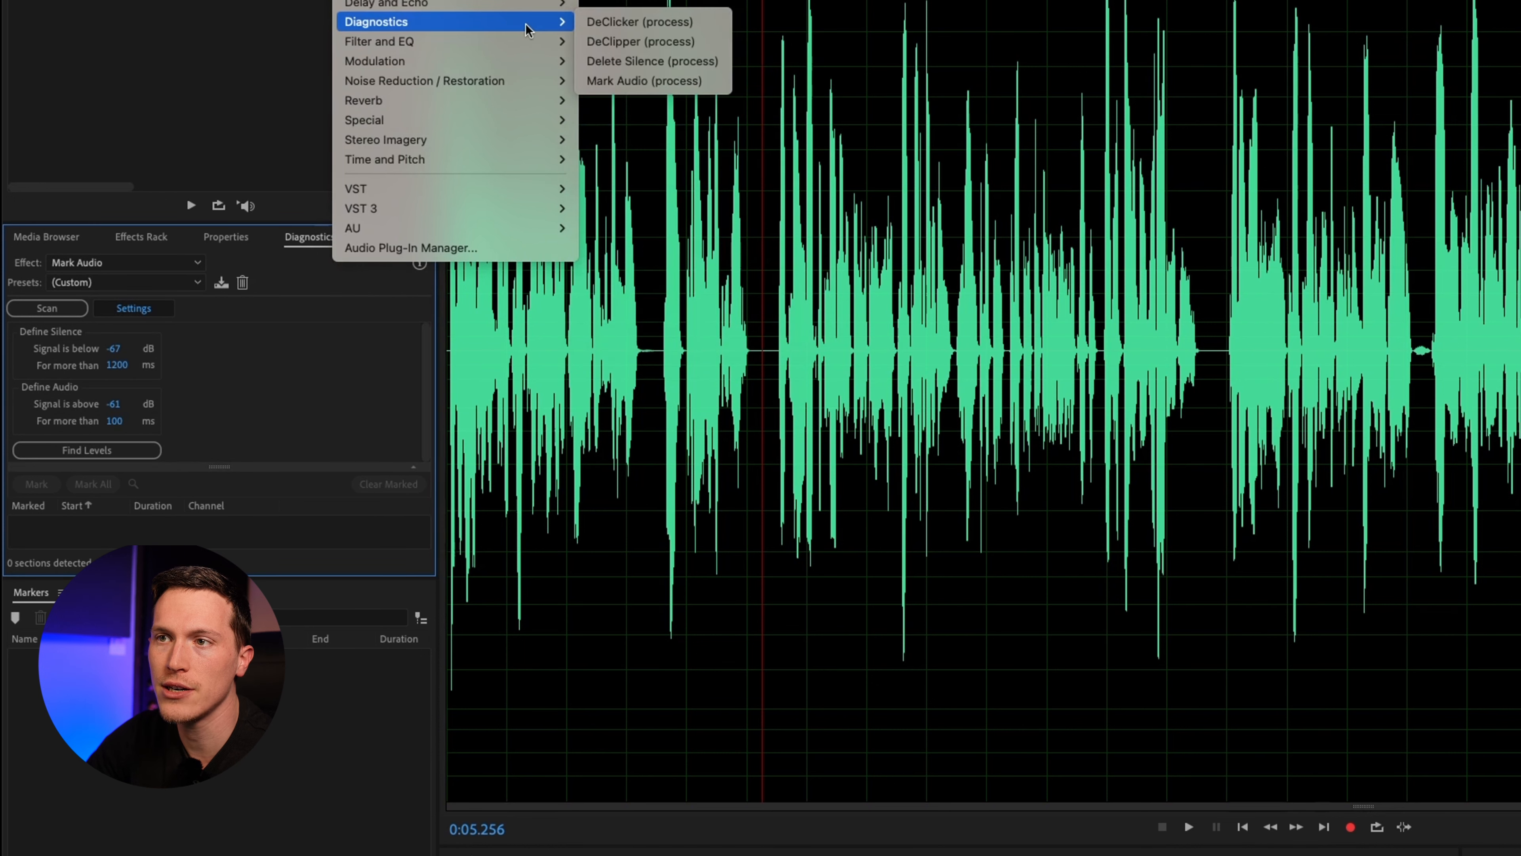
{"action": "left_click", "coordinate": [642, 61]}
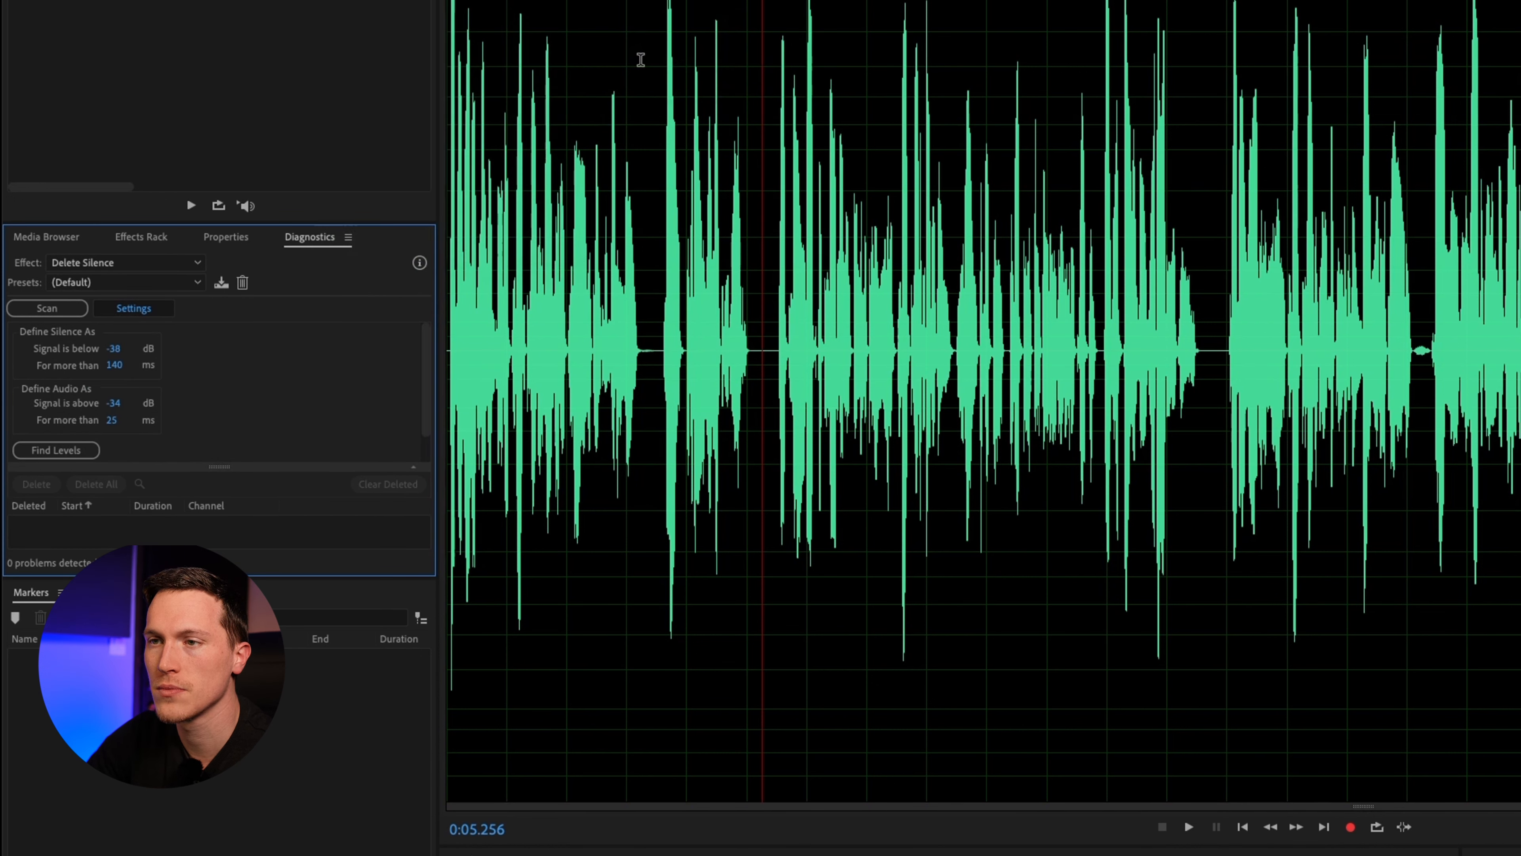
{"action": "left_click", "coordinate": [135, 282]}
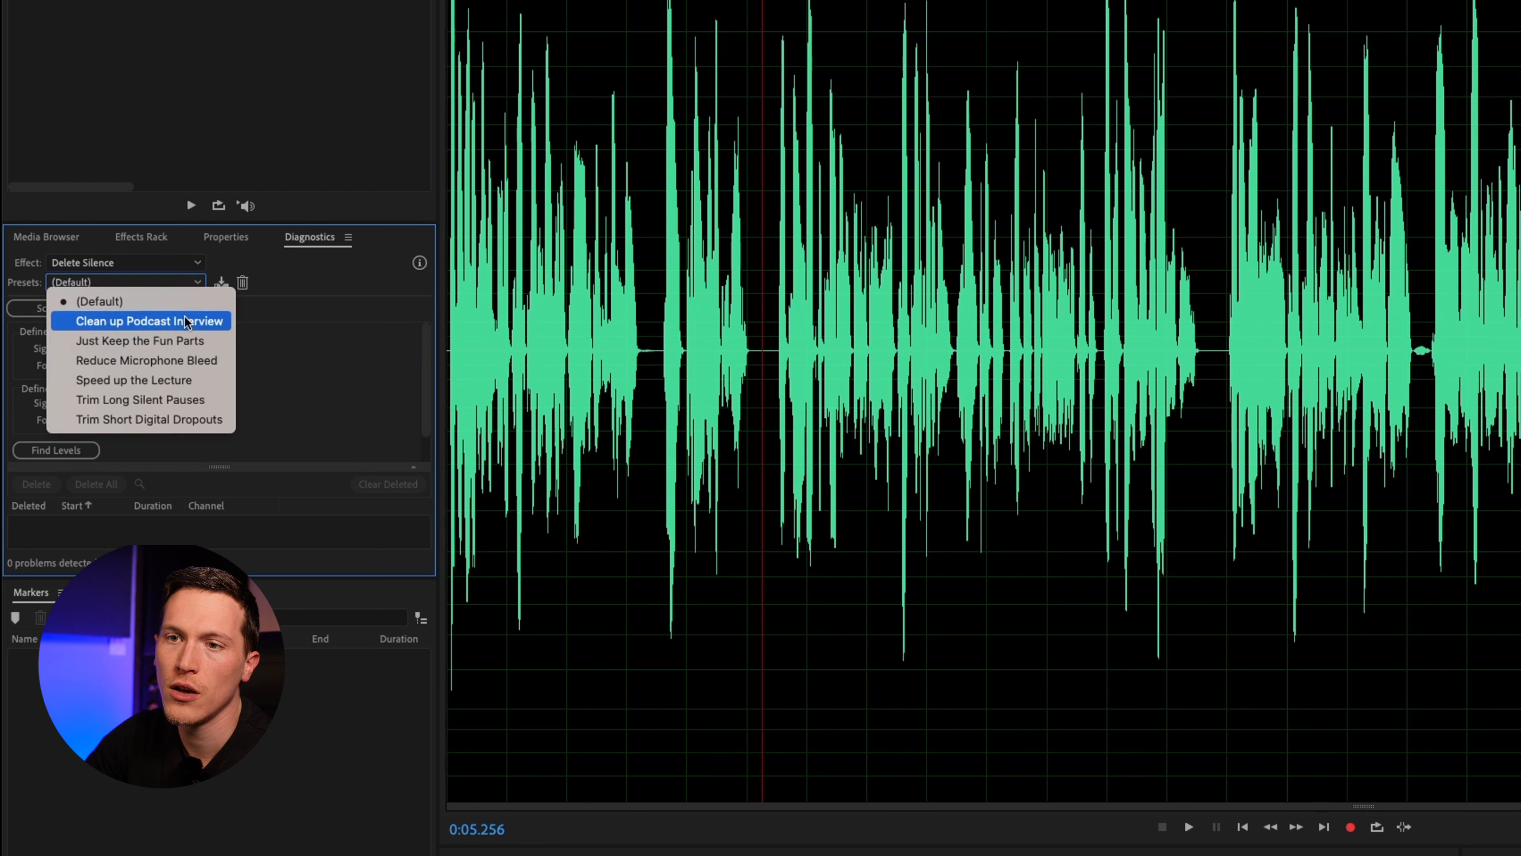
{"action": "left_click", "coordinate": [214, 323]}
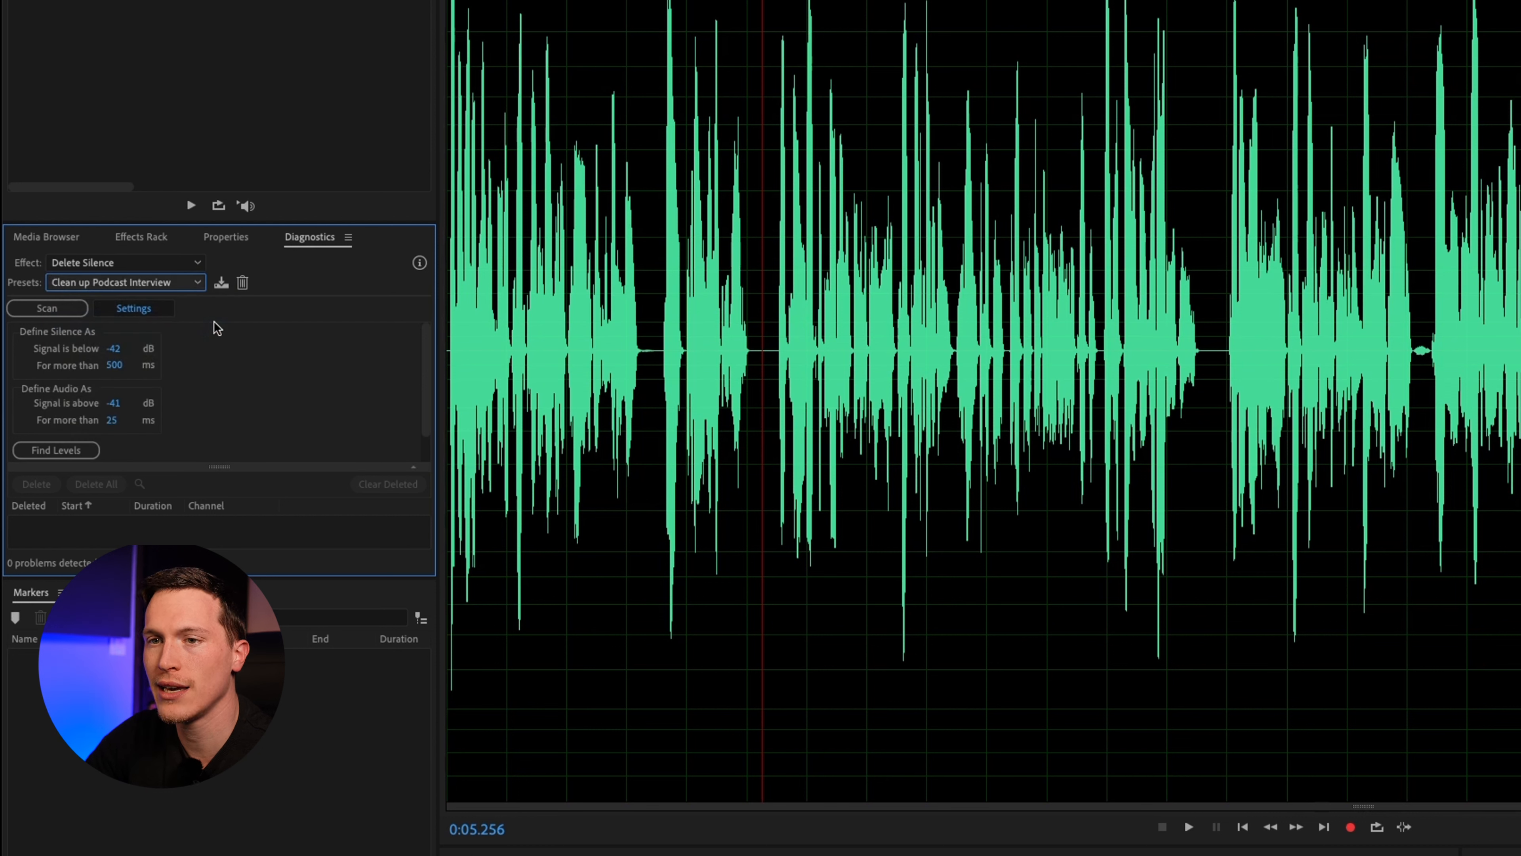
{"action": "left_click_drag", "start_coordinate": [122, 367], "coordinate": [116, 369]}
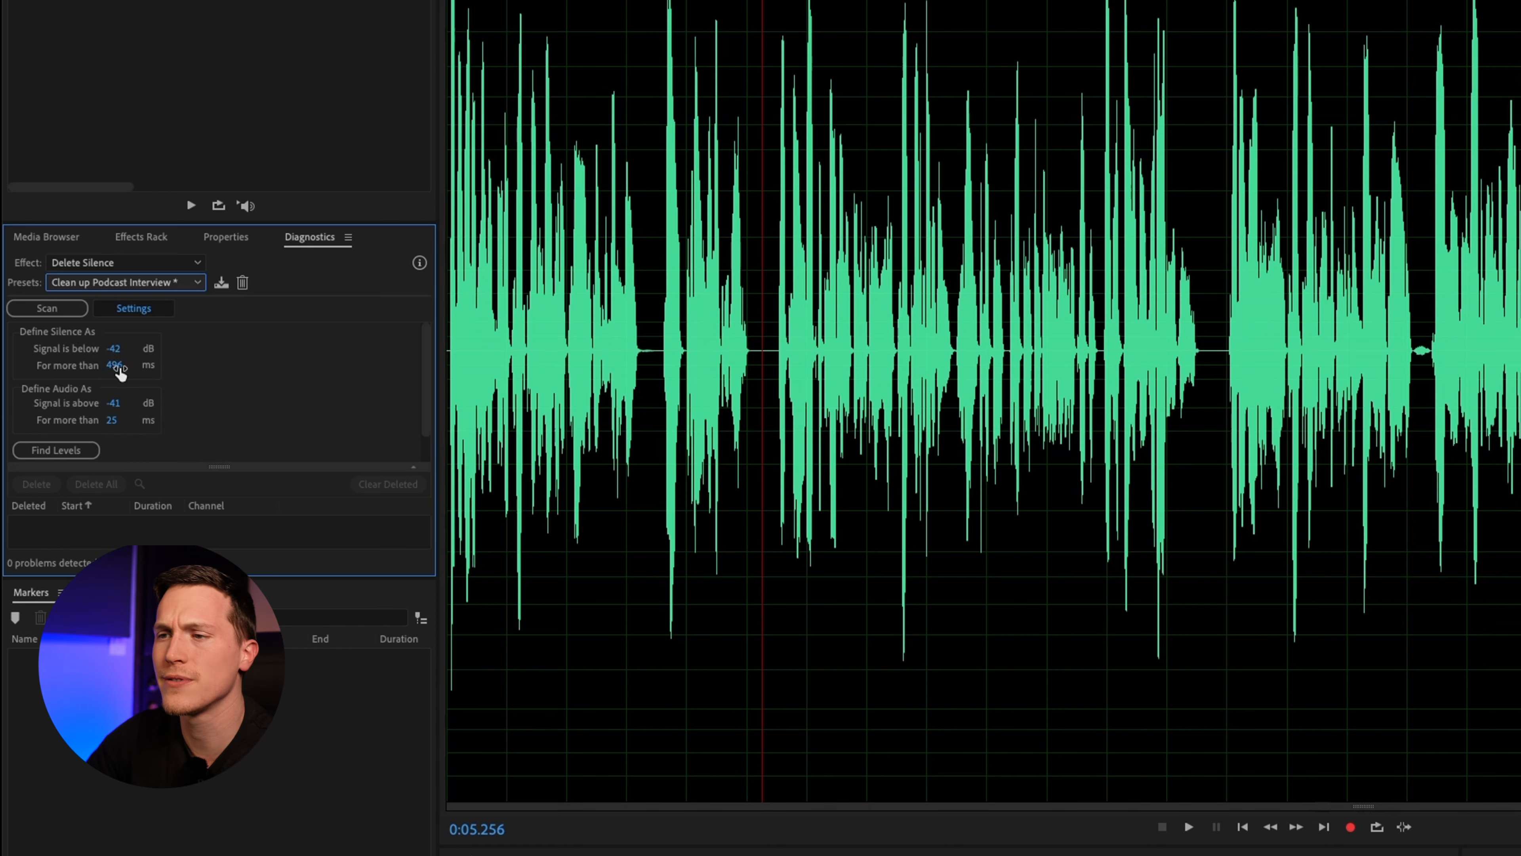
Measure the duration of the silent pause by selecting it from about 5.07 to 5.50 seconds
{"action": "scroll", "coordinate": [737, 366], "scroll_direction": "up", "scroll_amount": 5}
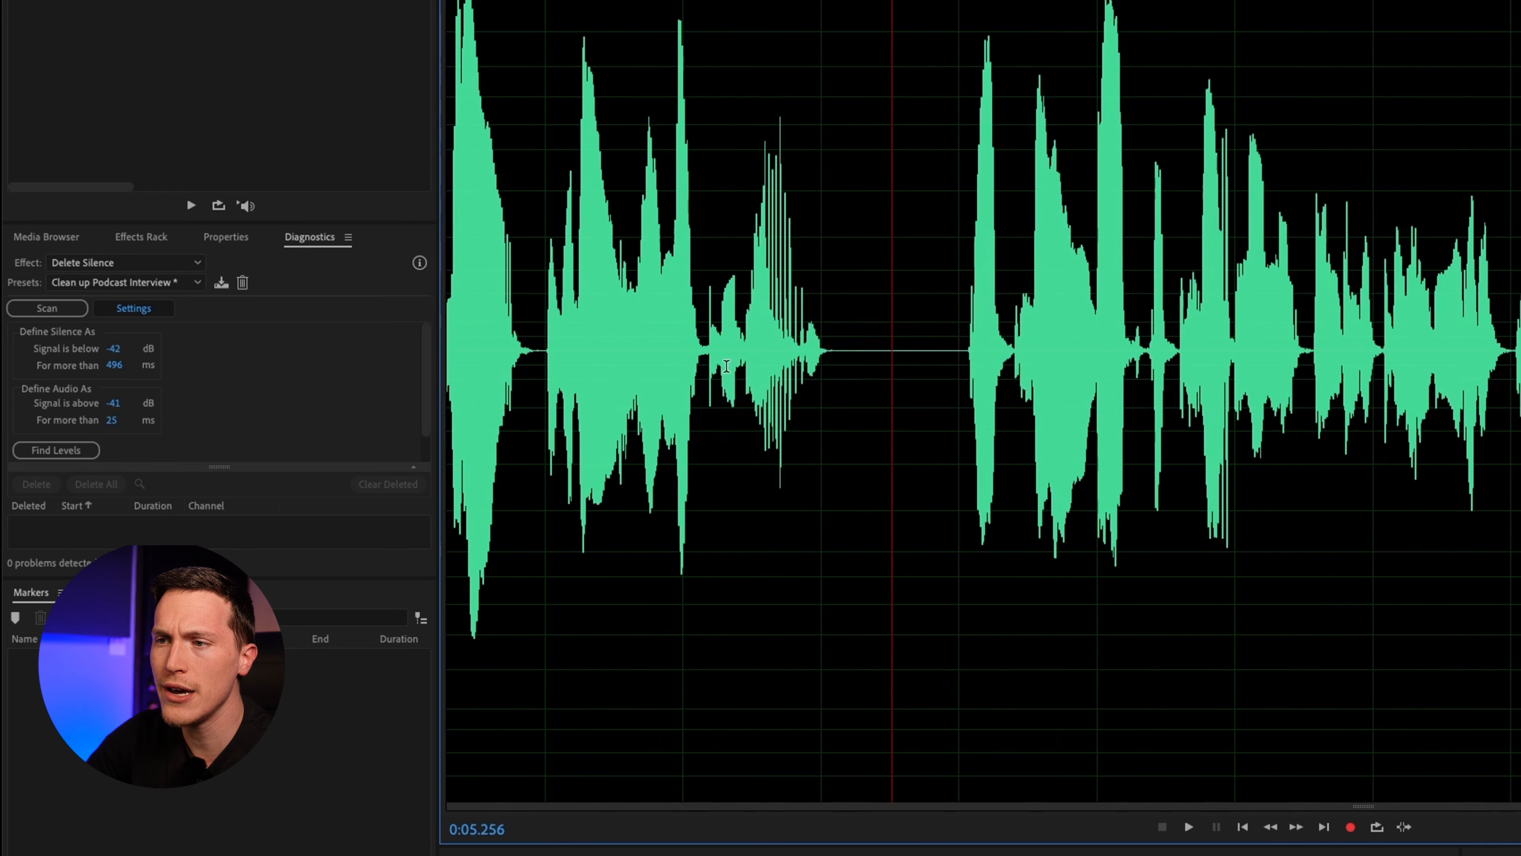
{"action": "scroll", "coordinate": [803, 367], "scroll_direction": "up", "scroll_amount": 2}
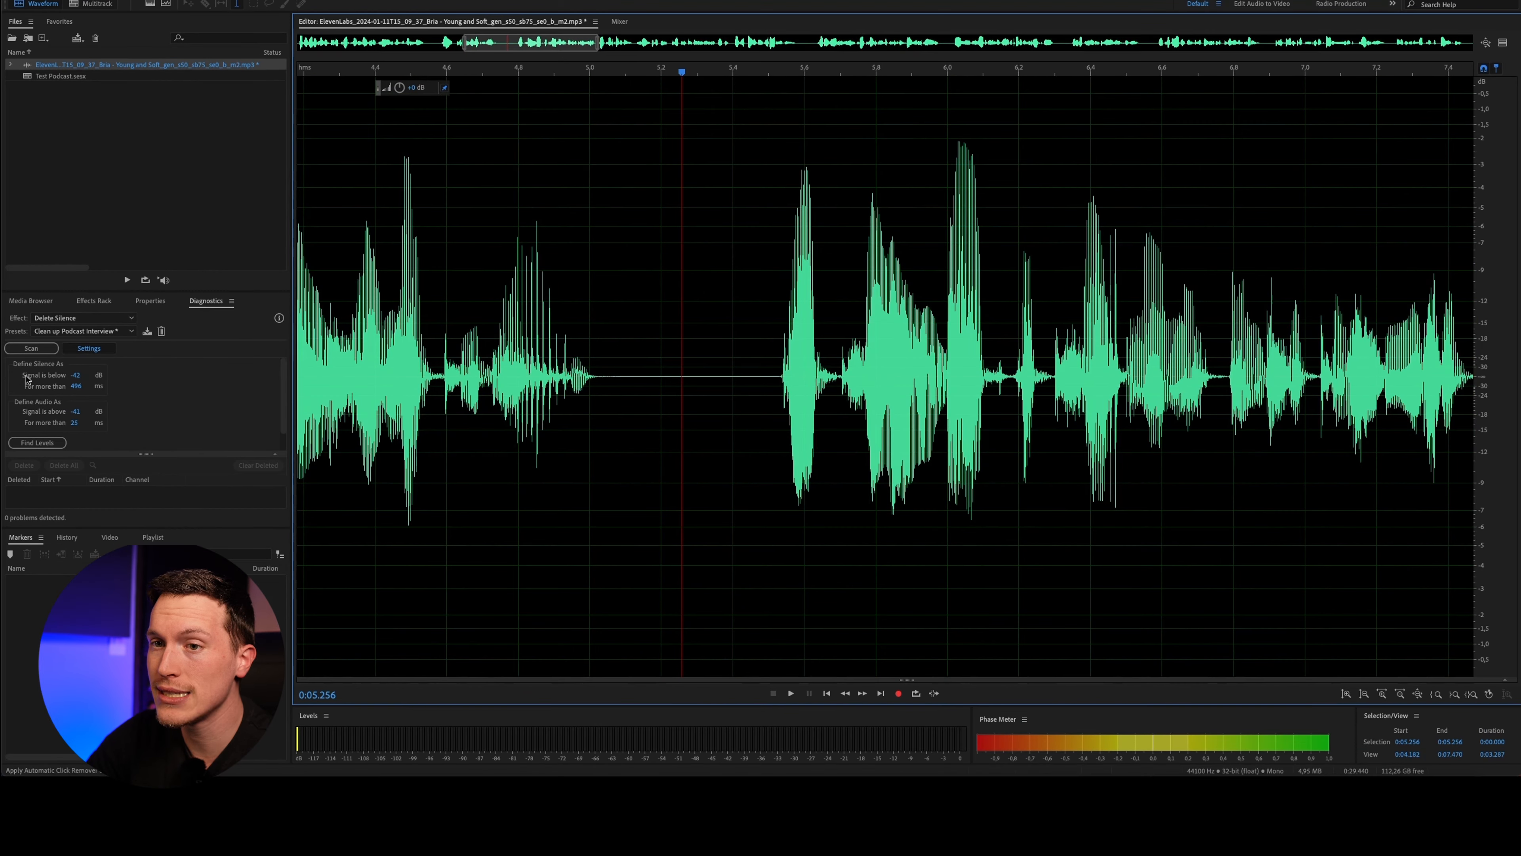
{"action": "left_click_drag", "start_coordinate": [646, 352], "coordinate": [623, 373]}
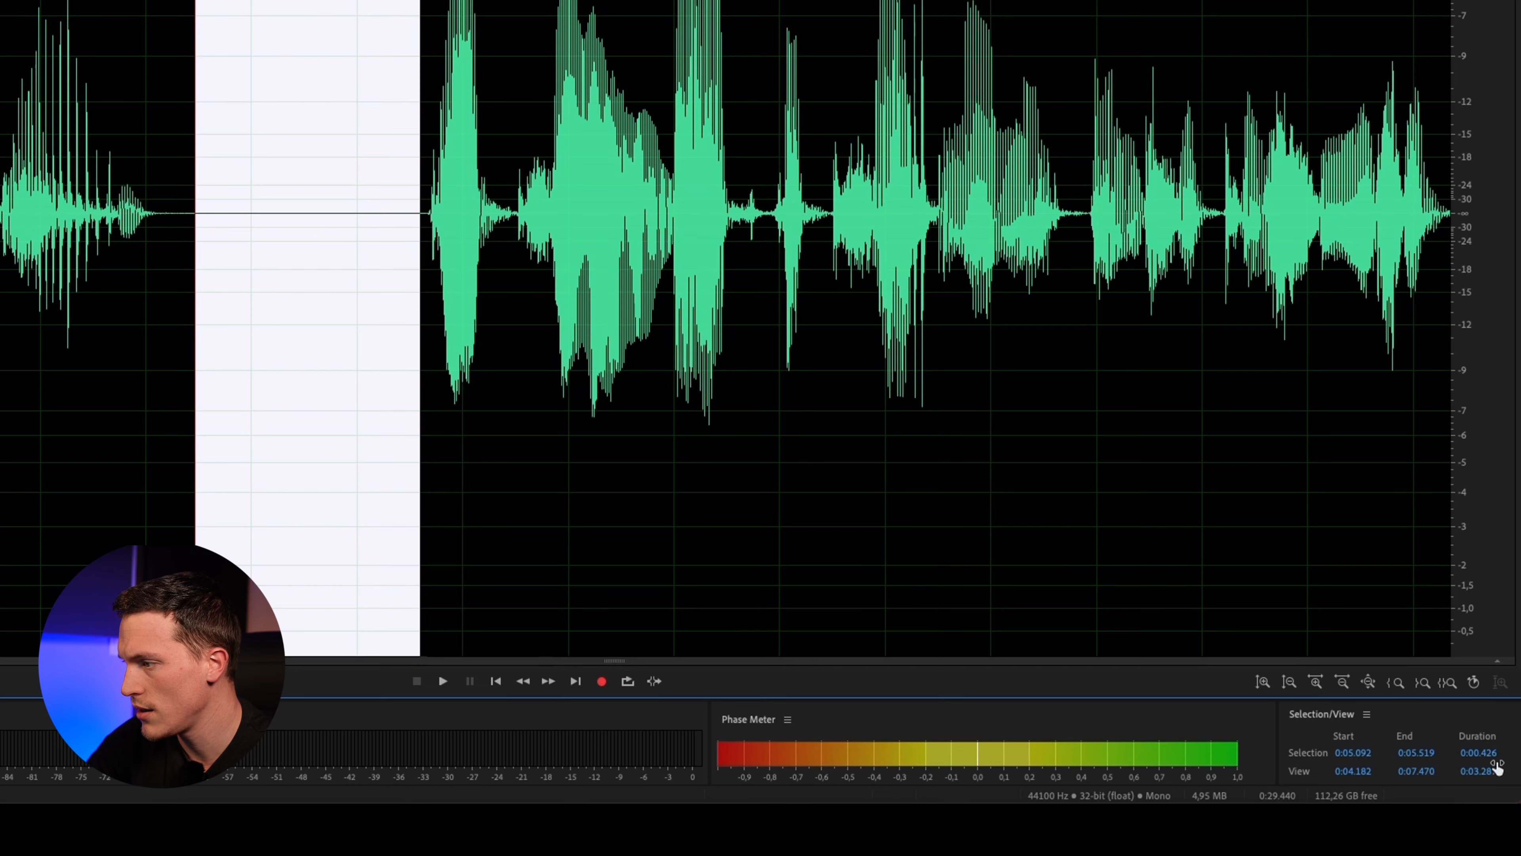
{"action": "left_click", "coordinate": [333, 219]}
{"action": "left_click_drag", "start_coordinate": [412, 204], "coordinate": [147, 213]}
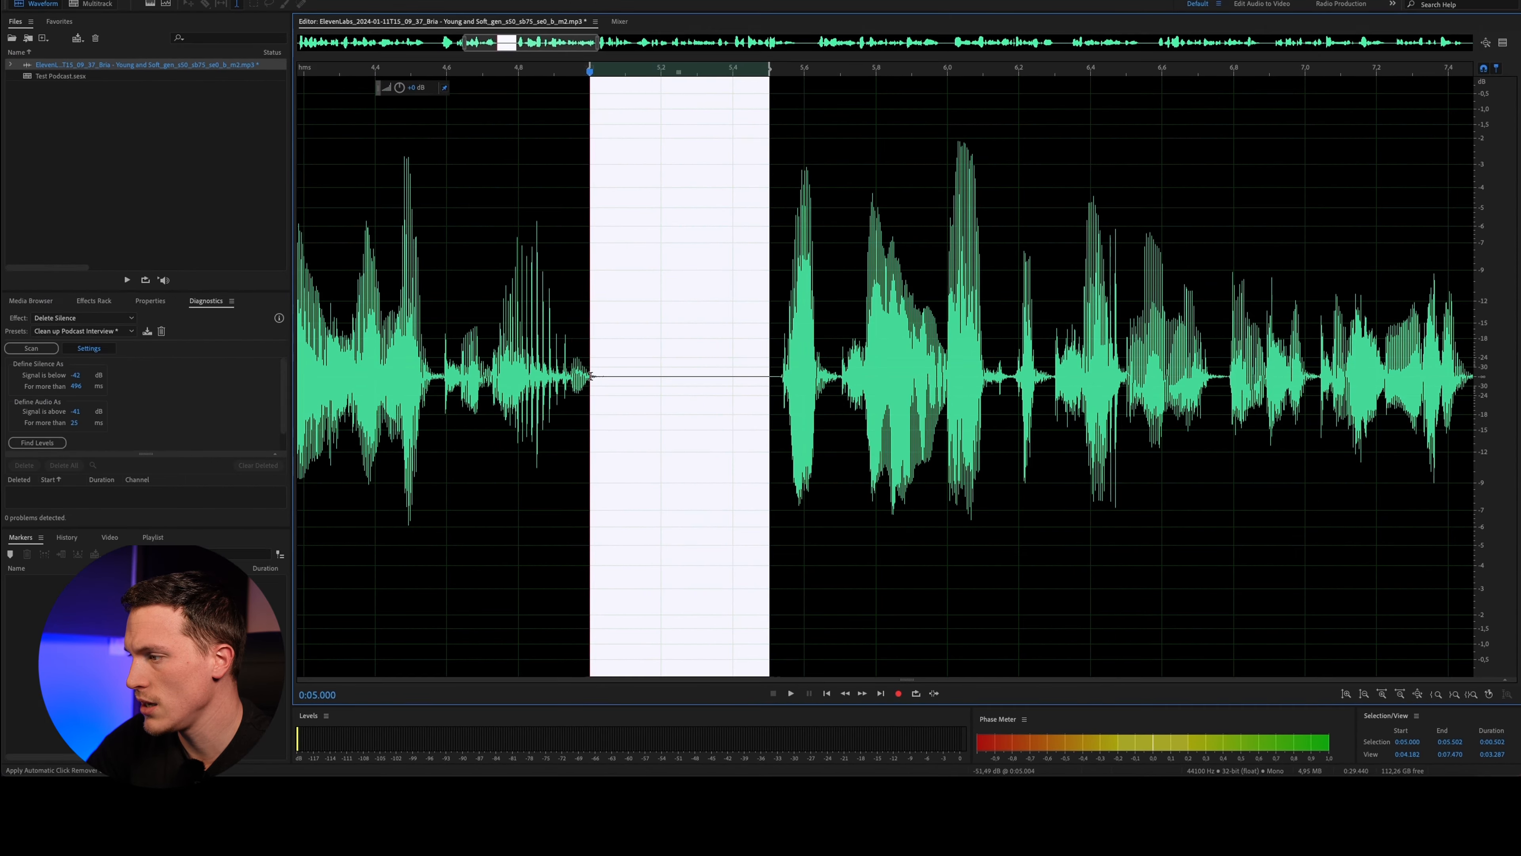
{"action": "left_click_drag", "start_coordinate": [591, 376], "coordinate": [613, 381]}
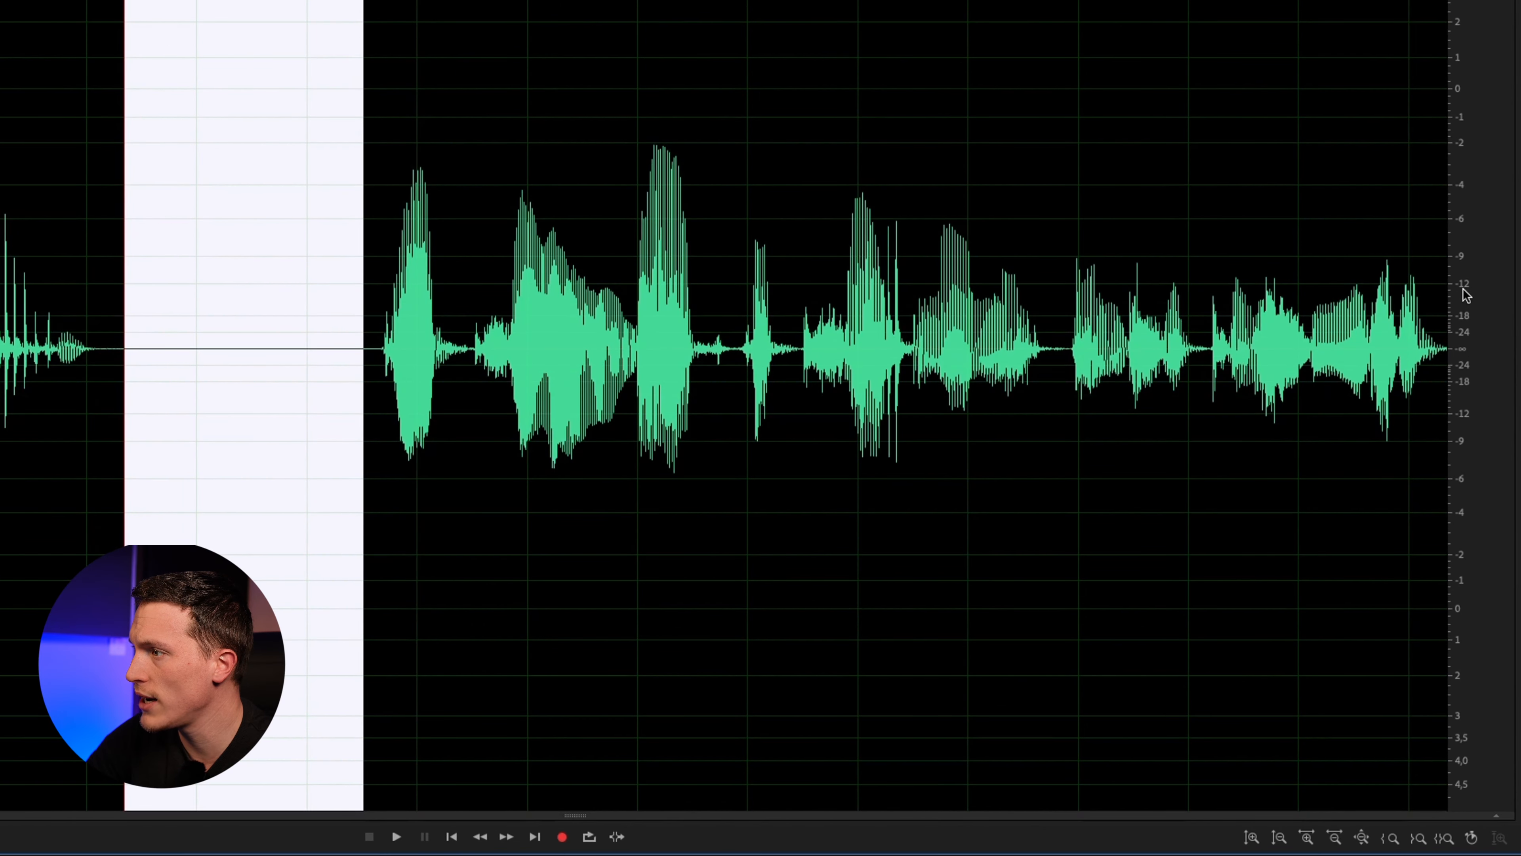
Examine the signal level in and around the selected pause against the -42 dB threshold, and reset the amplitude zoom
{"action": "scroll", "coordinate": [1465, 294], "scroll_direction": "up", "scroll_amount": 6}
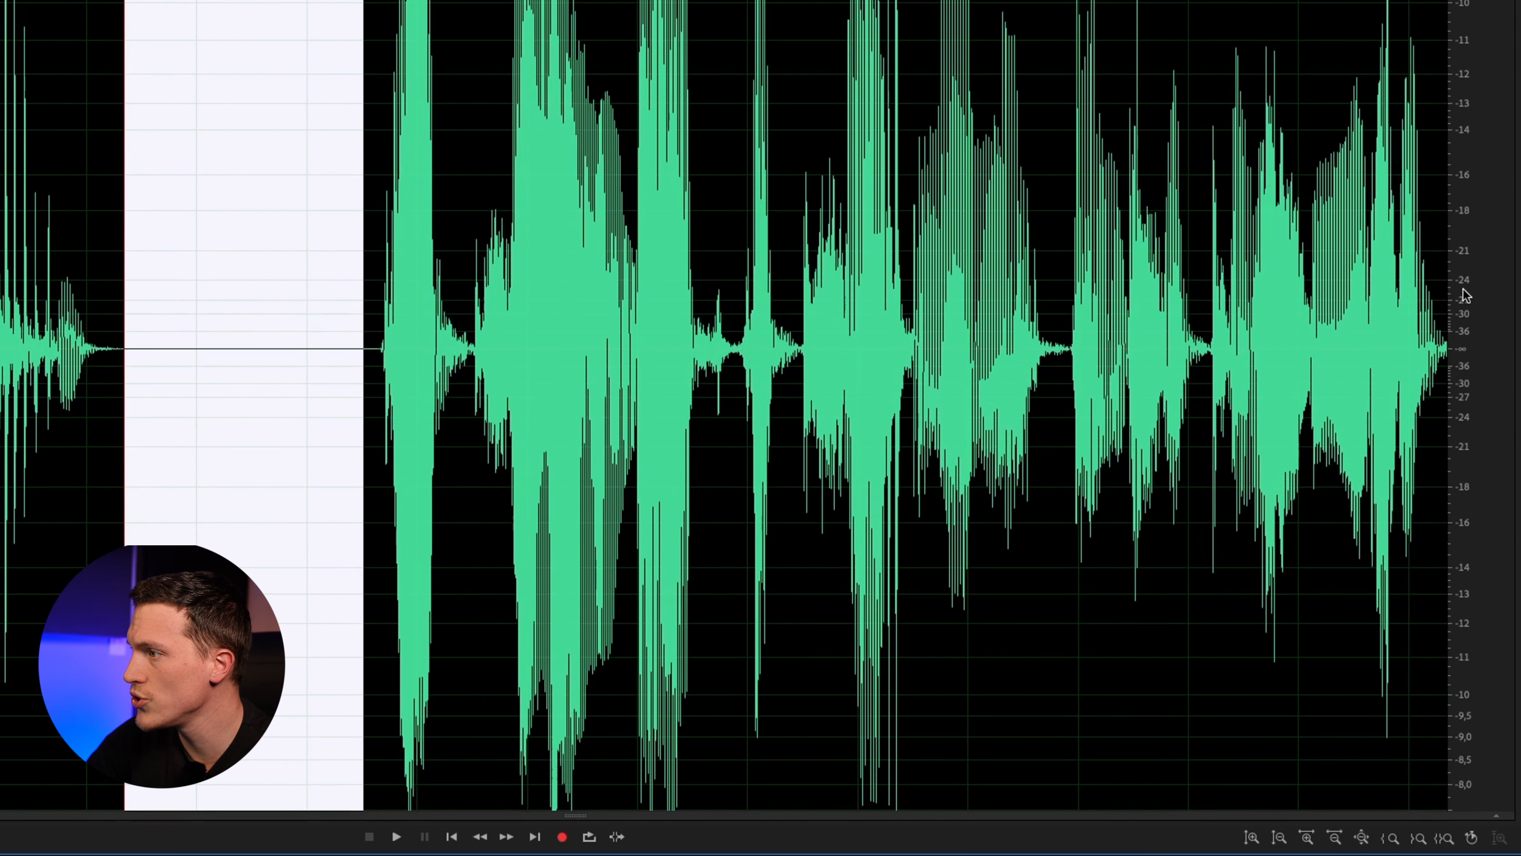
{"action": "scroll", "coordinate": [1464, 294], "scroll_direction": "up", "scroll_amount": 5}
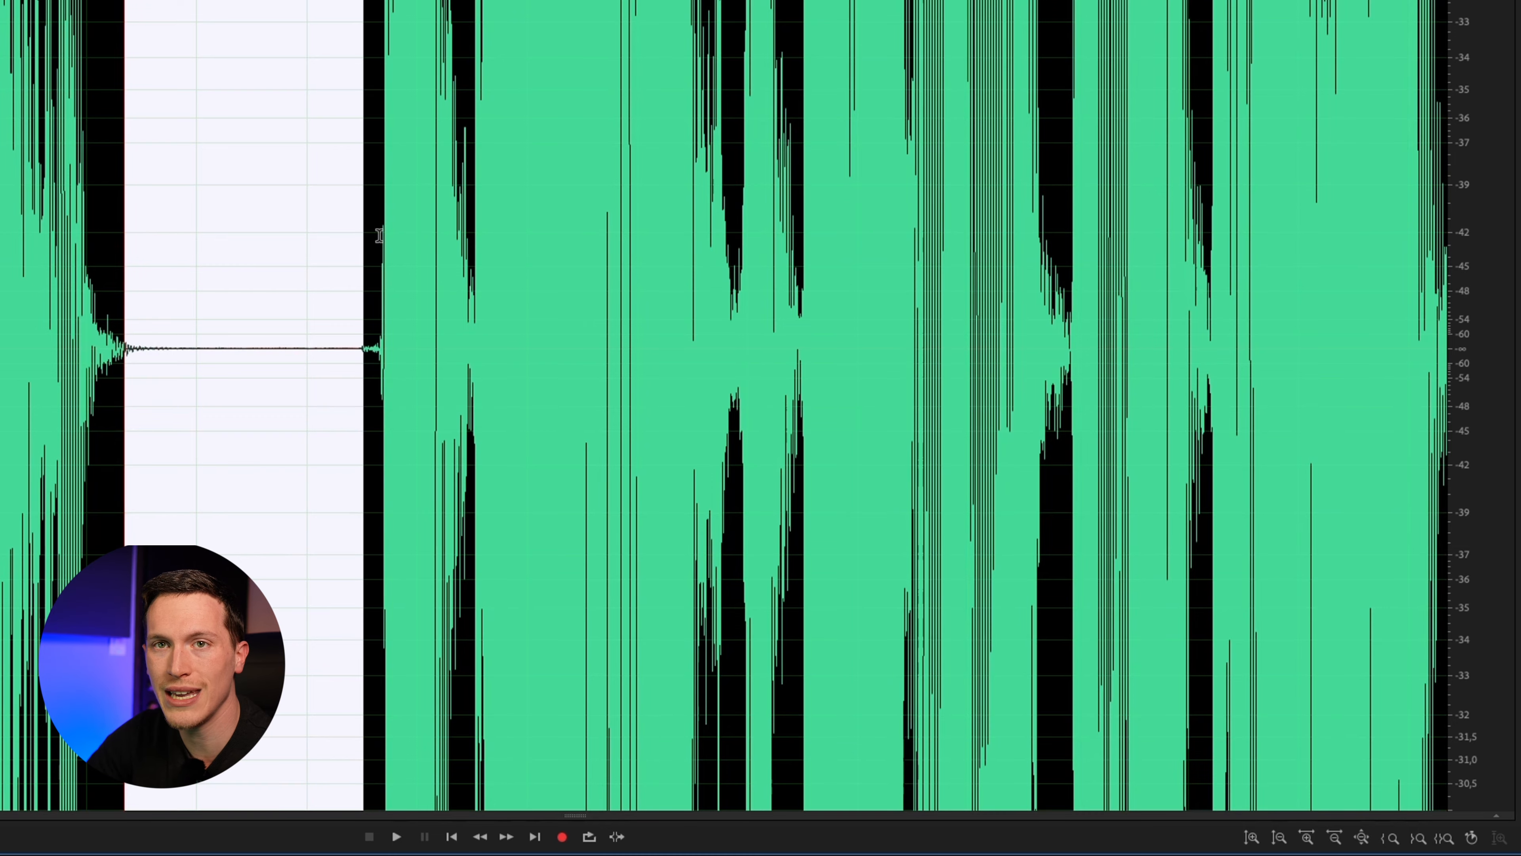
{"action": "scroll", "coordinate": [379, 235], "scroll_direction": "down", "scroll_amount": 7}
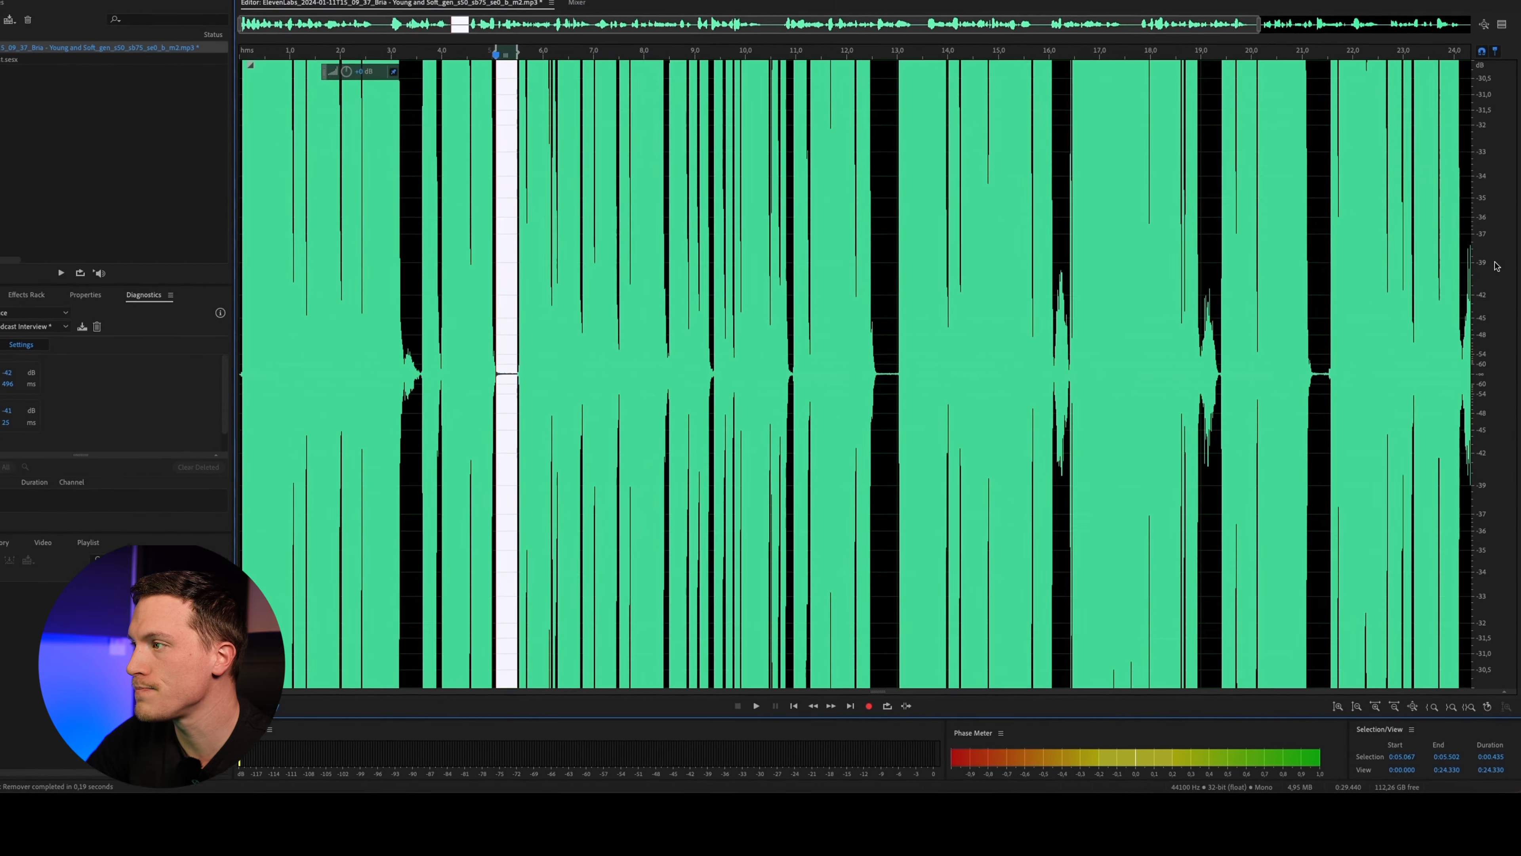
{"action": "right_click", "coordinate": [1274, 206]}
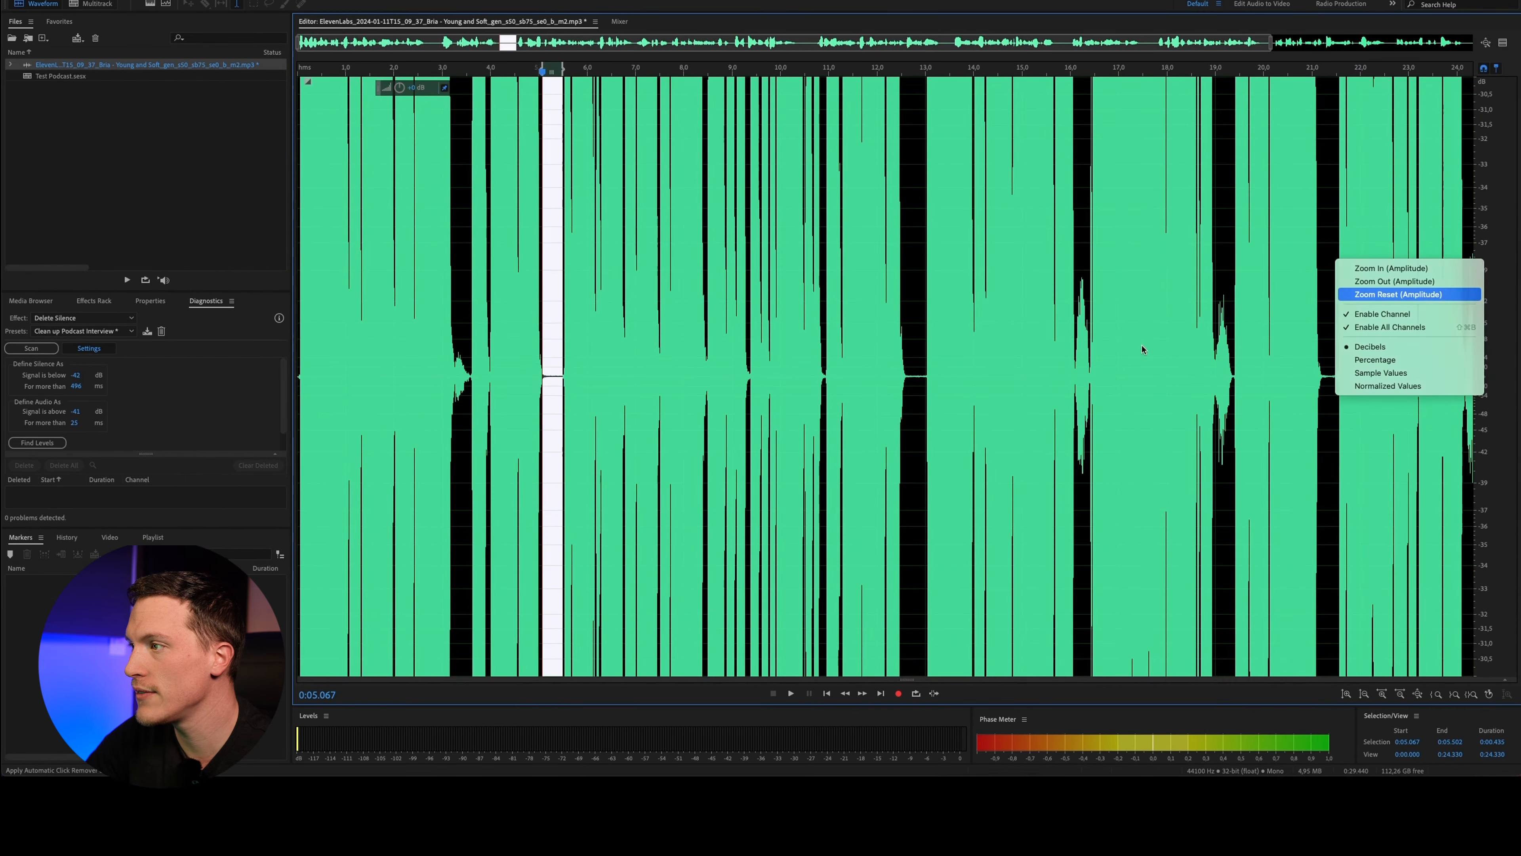
{"action": "left_click", "coordinate": [1426, 295]}
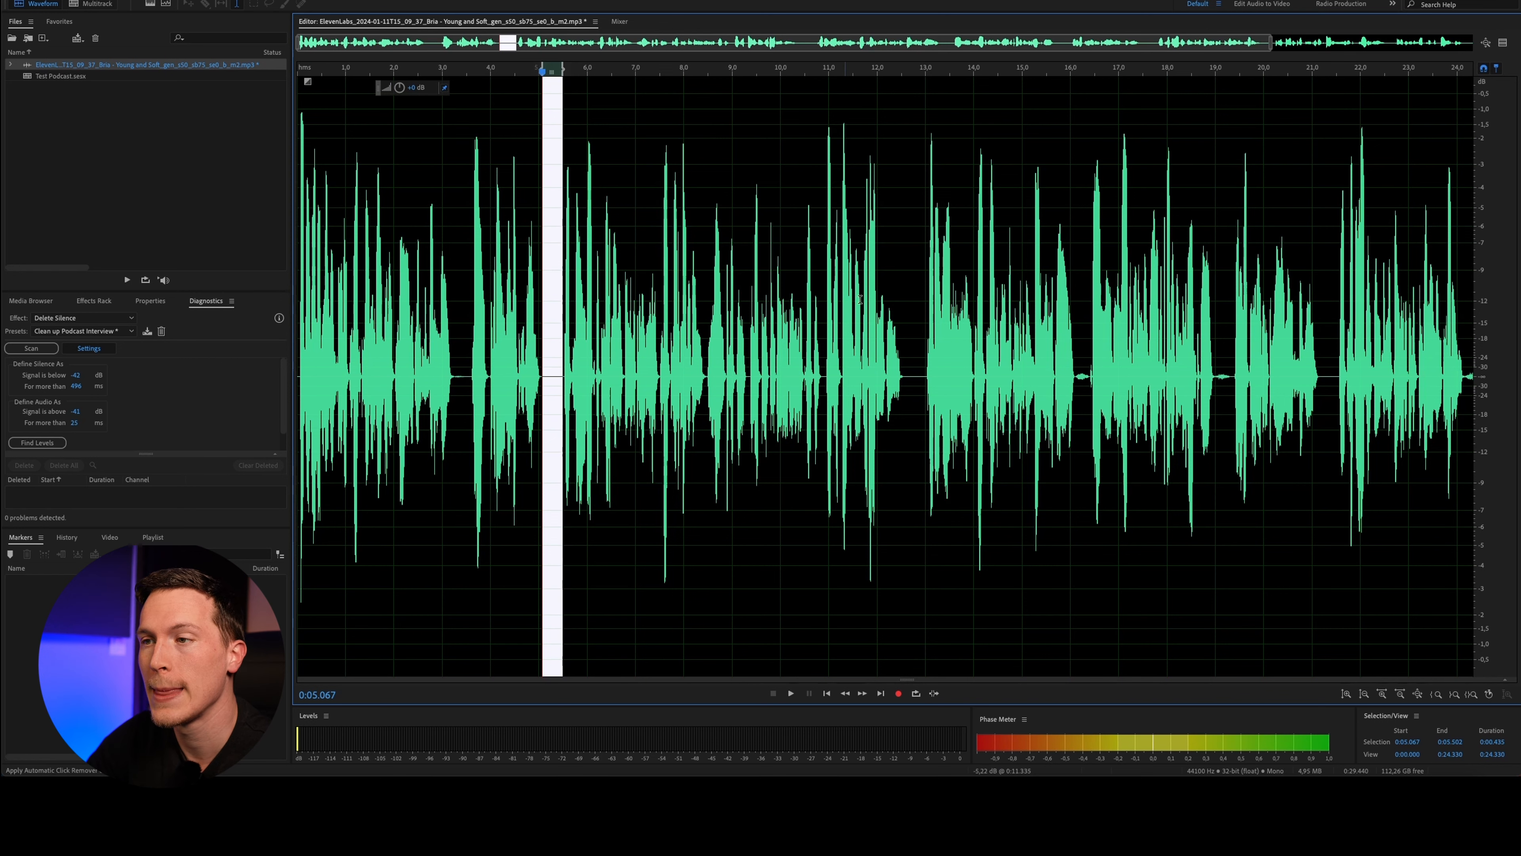
Clear the selection, scan the whole voice recording for silences and select the first detected silence, at about 5.0 seconds
{"action": "scroll", "coordinate": [1023, 384], "scroll_direction": "down", "scroll_amount": 2}
{"action": "double_click", "coordinate": [1022, 383]}
{"action": "left_click", "coordinate": [847, 396]}
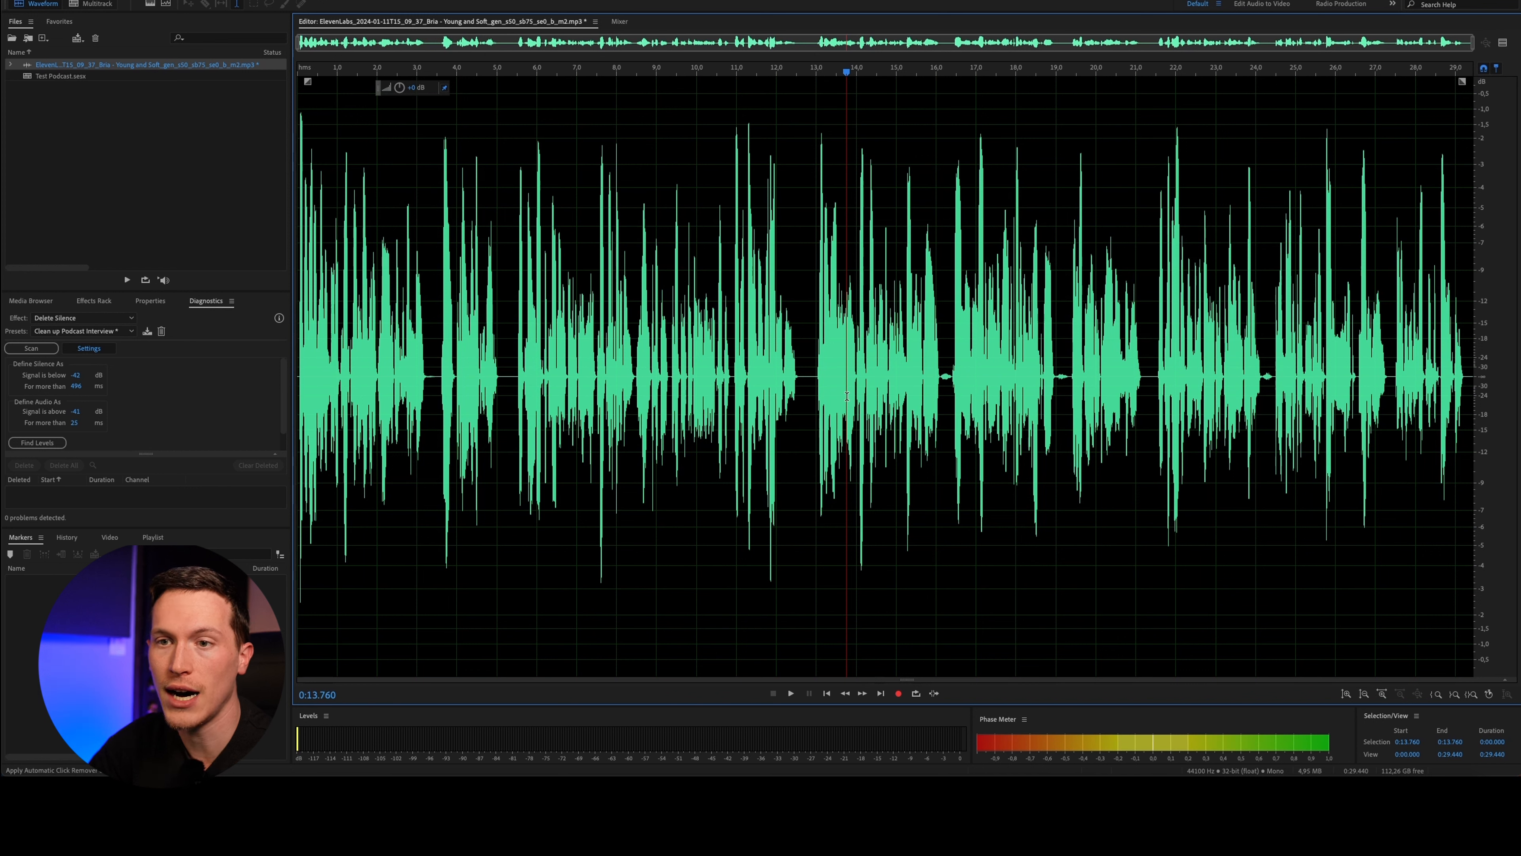
{"action": "left_click", "coordinate": [36, 350]}
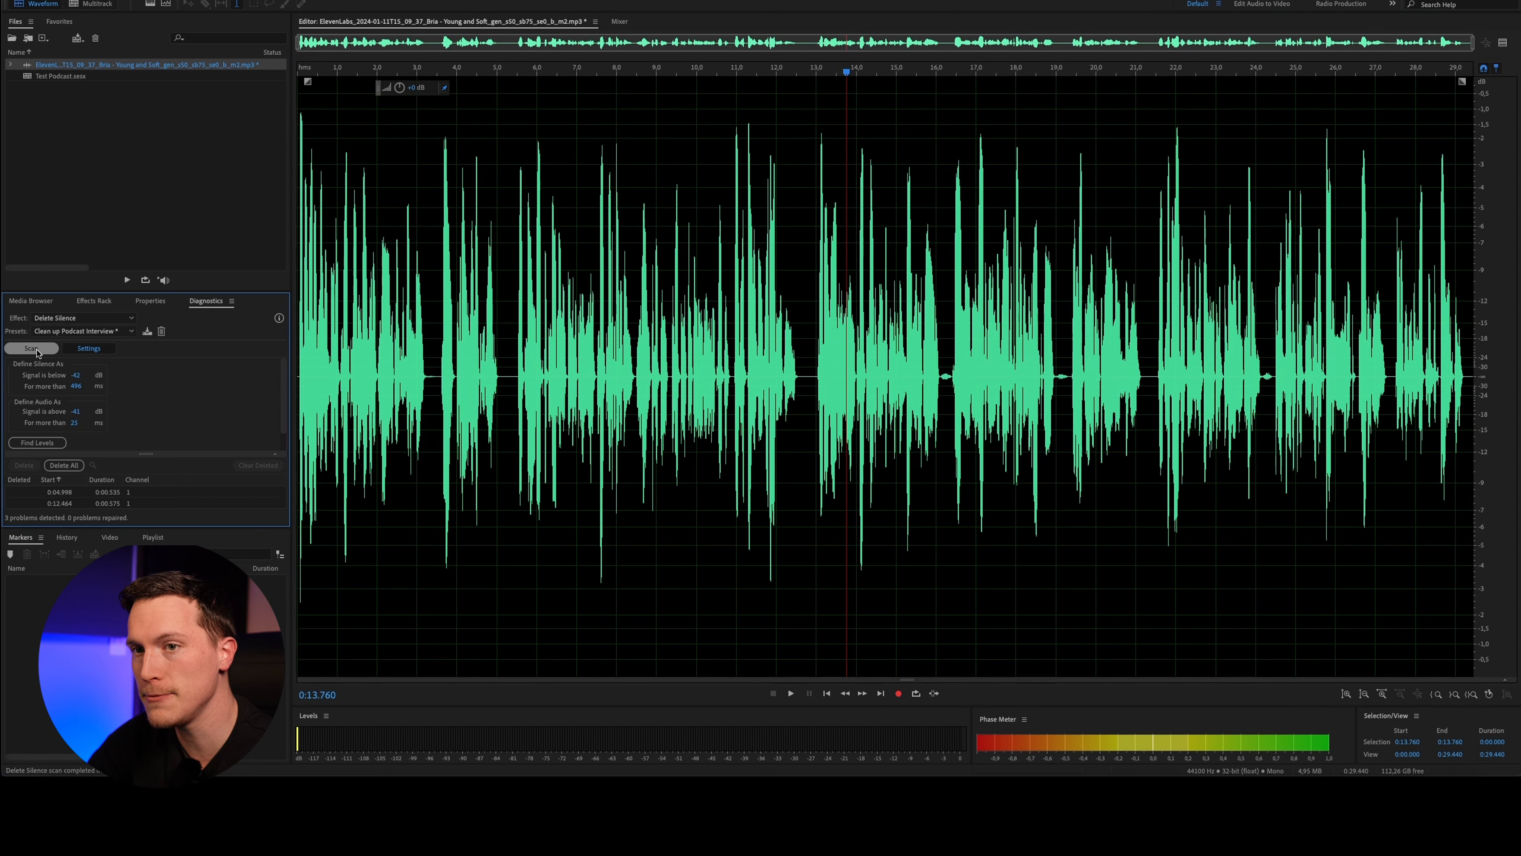
{"action": "scroll", "coordinate": [134, 501], "scroll_direction": "down", "scroll_amount": 1}
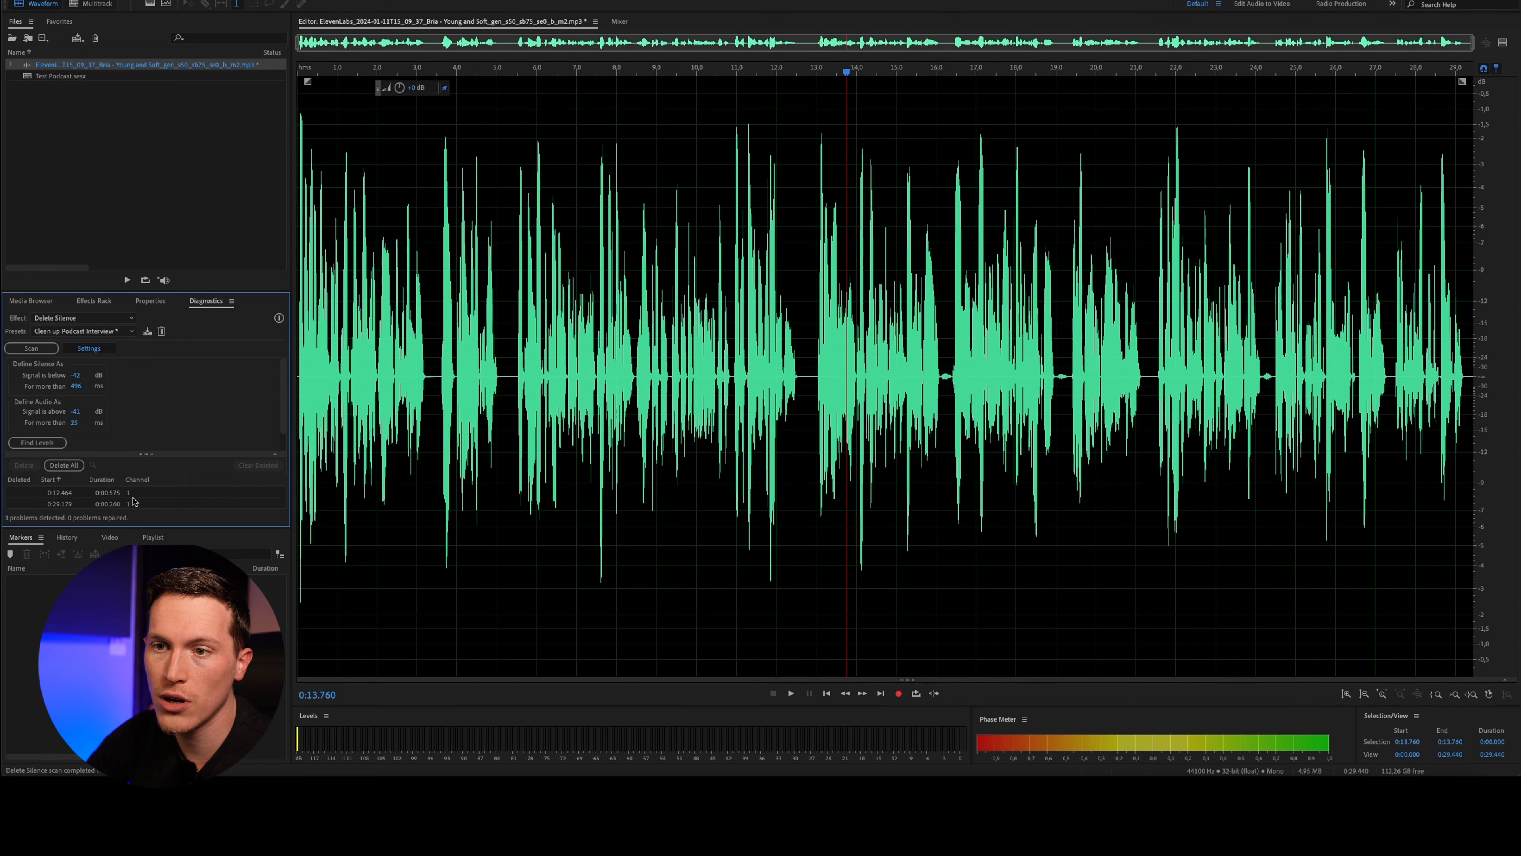
{"action": "scroll", "coordinate": [133, 501], "scroll_direction": "up", "scroll_amount": 1}
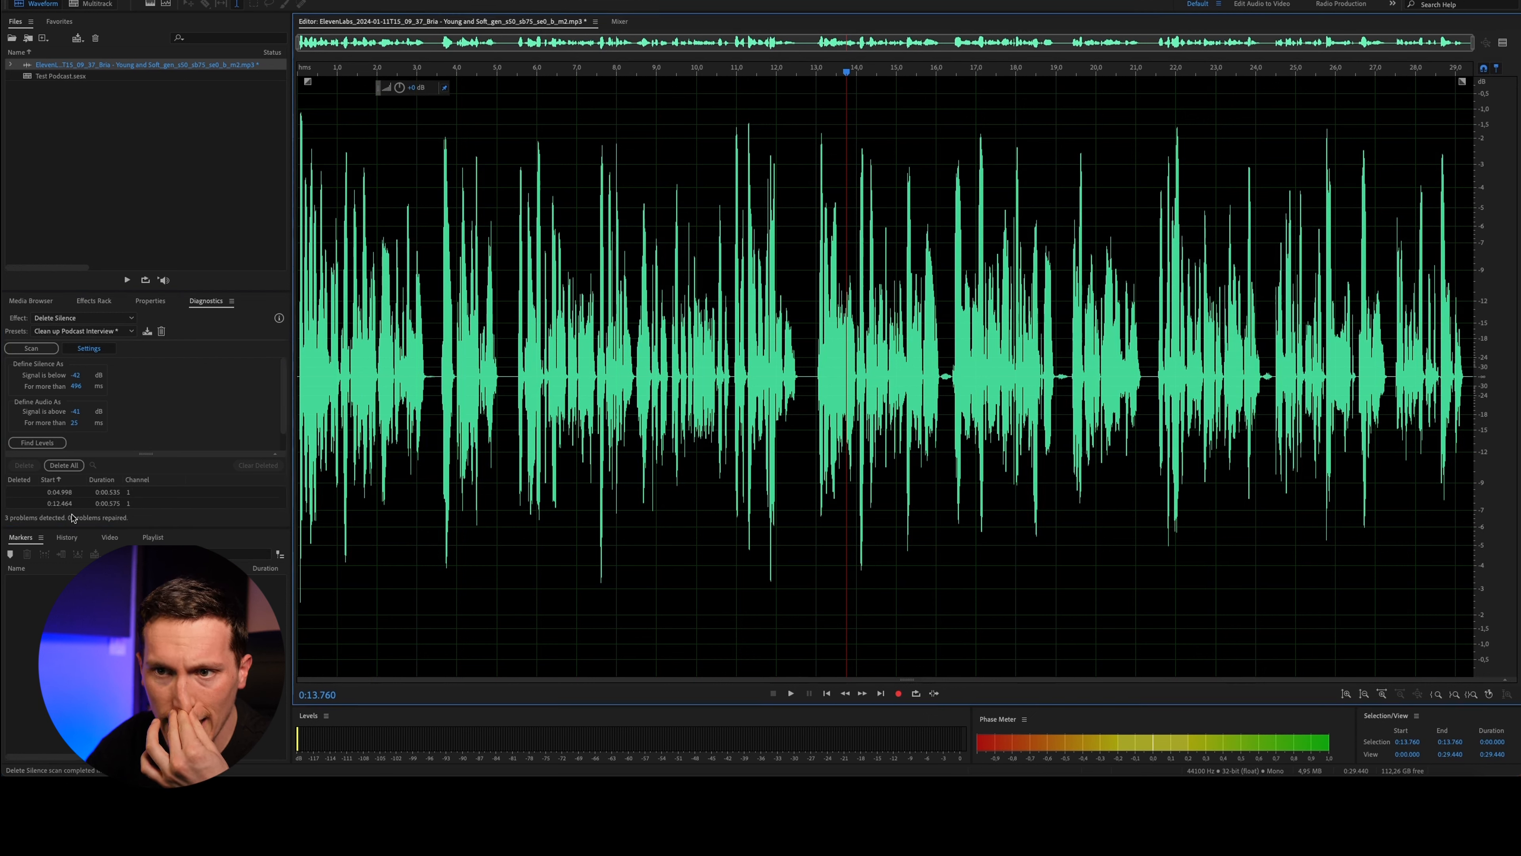
{"action": "left_click", "coordinate": [84, 492]}
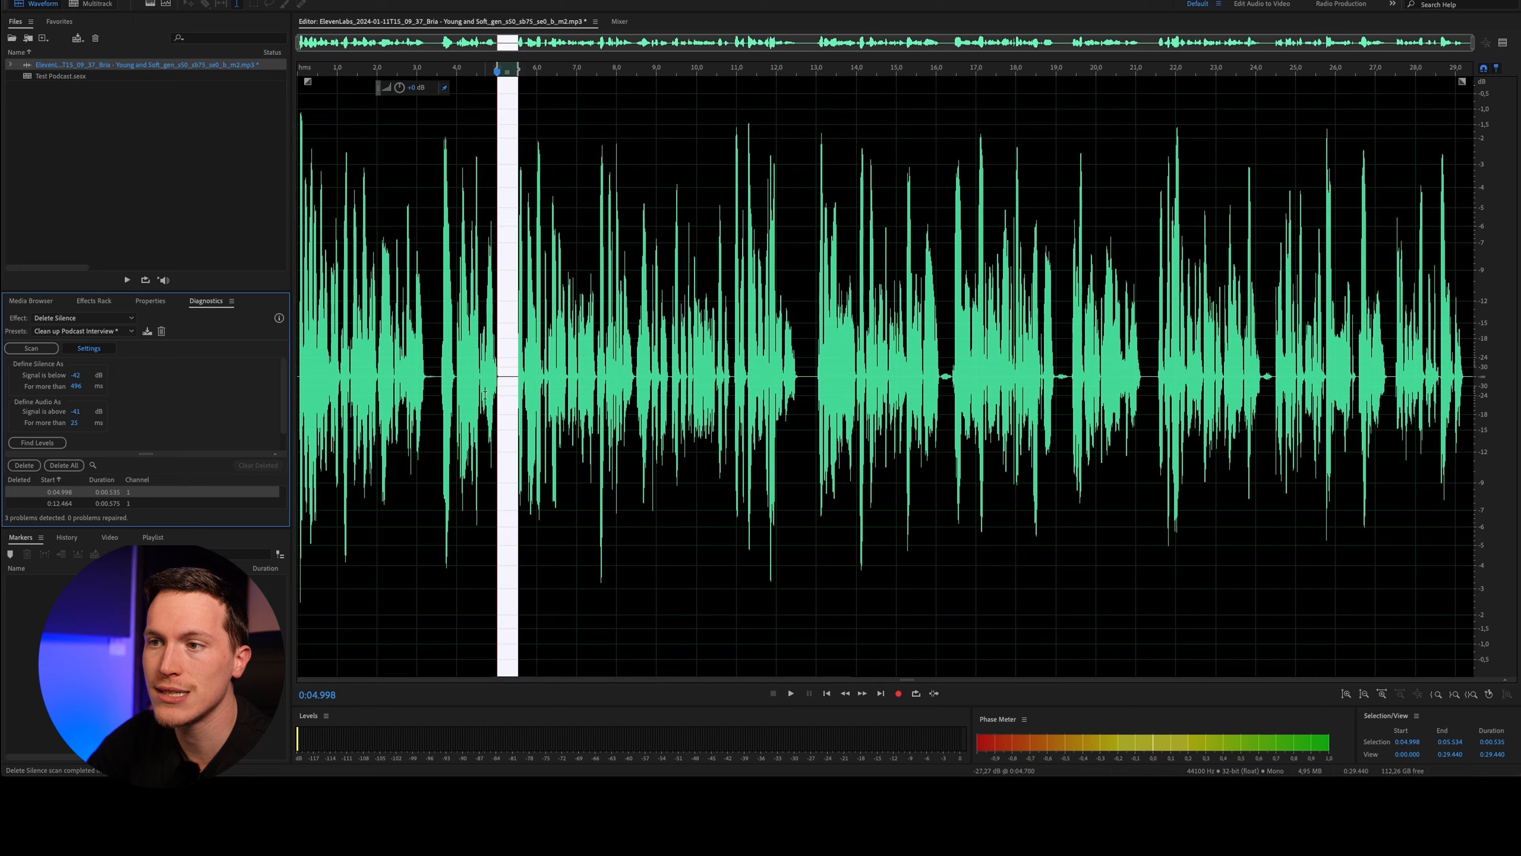
Lower the silence threshold to signals below -56 dB and rescan the voice recording for silences
{"action": "scroll", "coordinate": [485, 393], "scroll_direction": "up", "scroll_amount": 5}
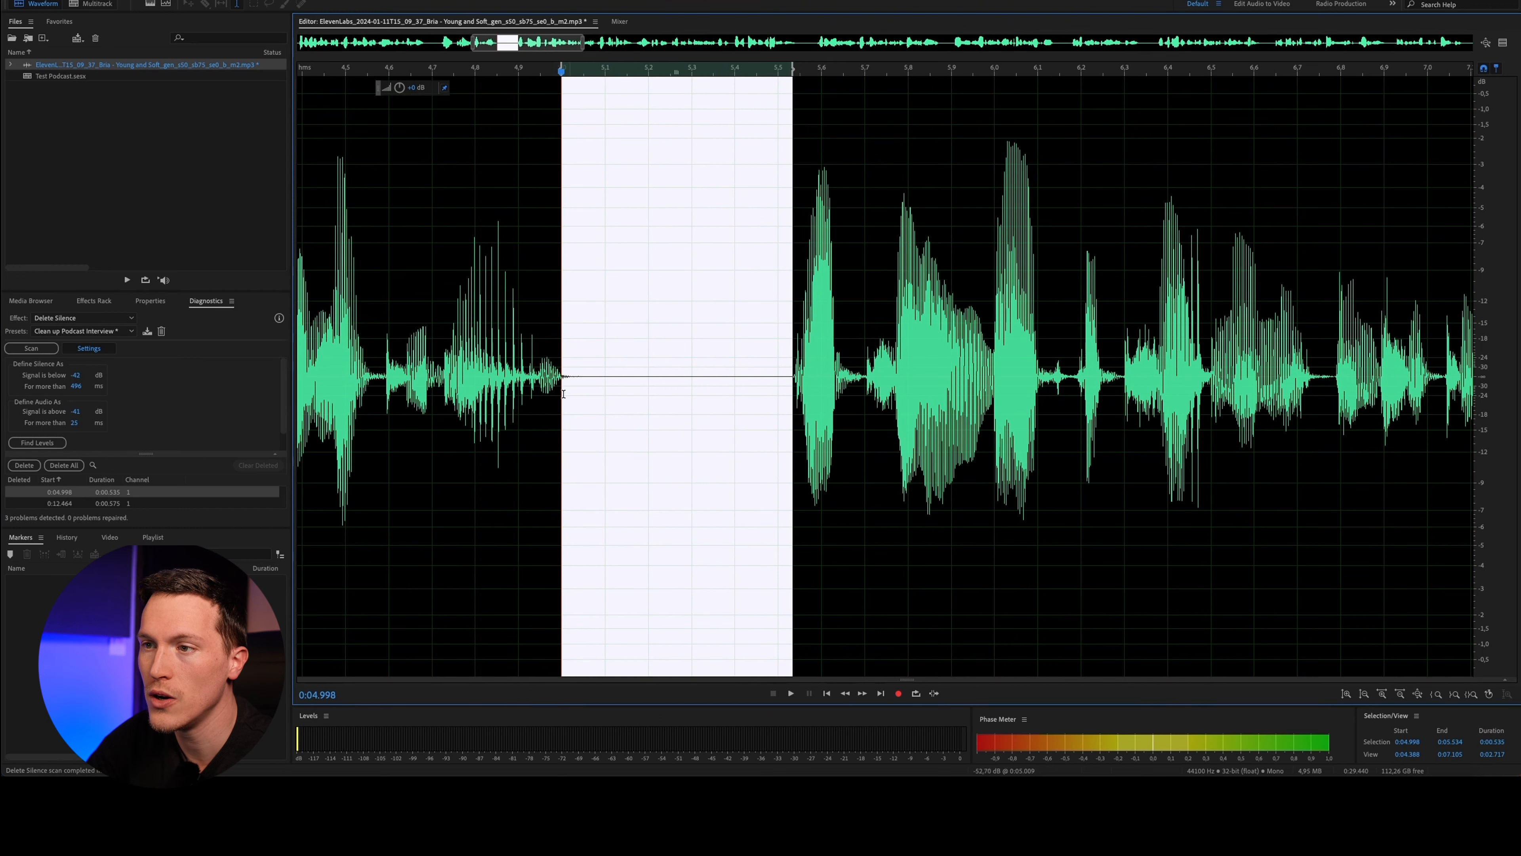
{"action": "scroll", "coordinate": [563, 394], "scroll_direction": "up", "scroll_amount": 2}
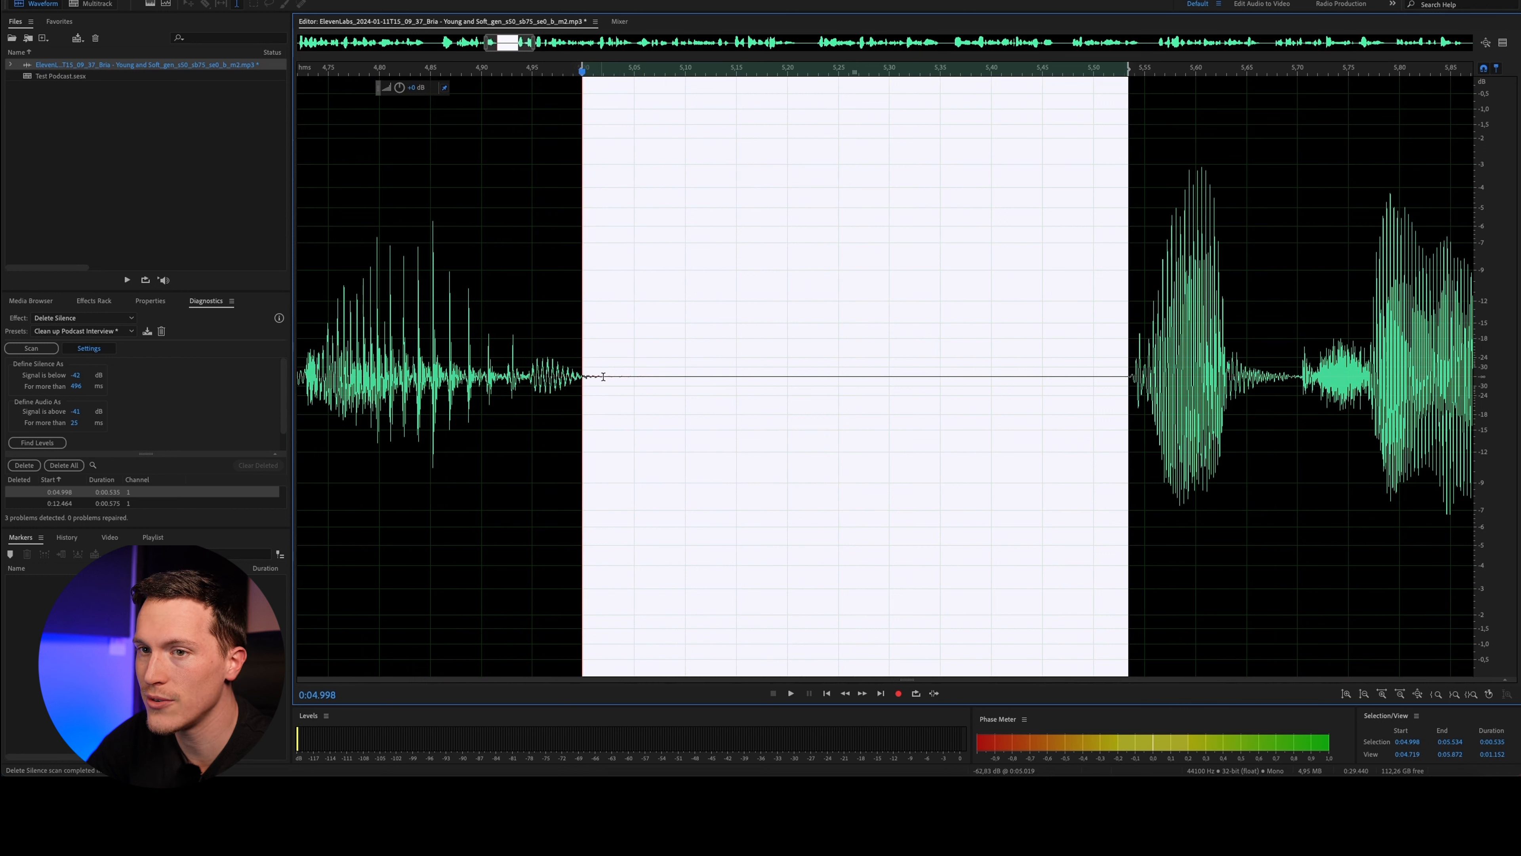
{"action": "left_click", "coordinate": [75, 380]}
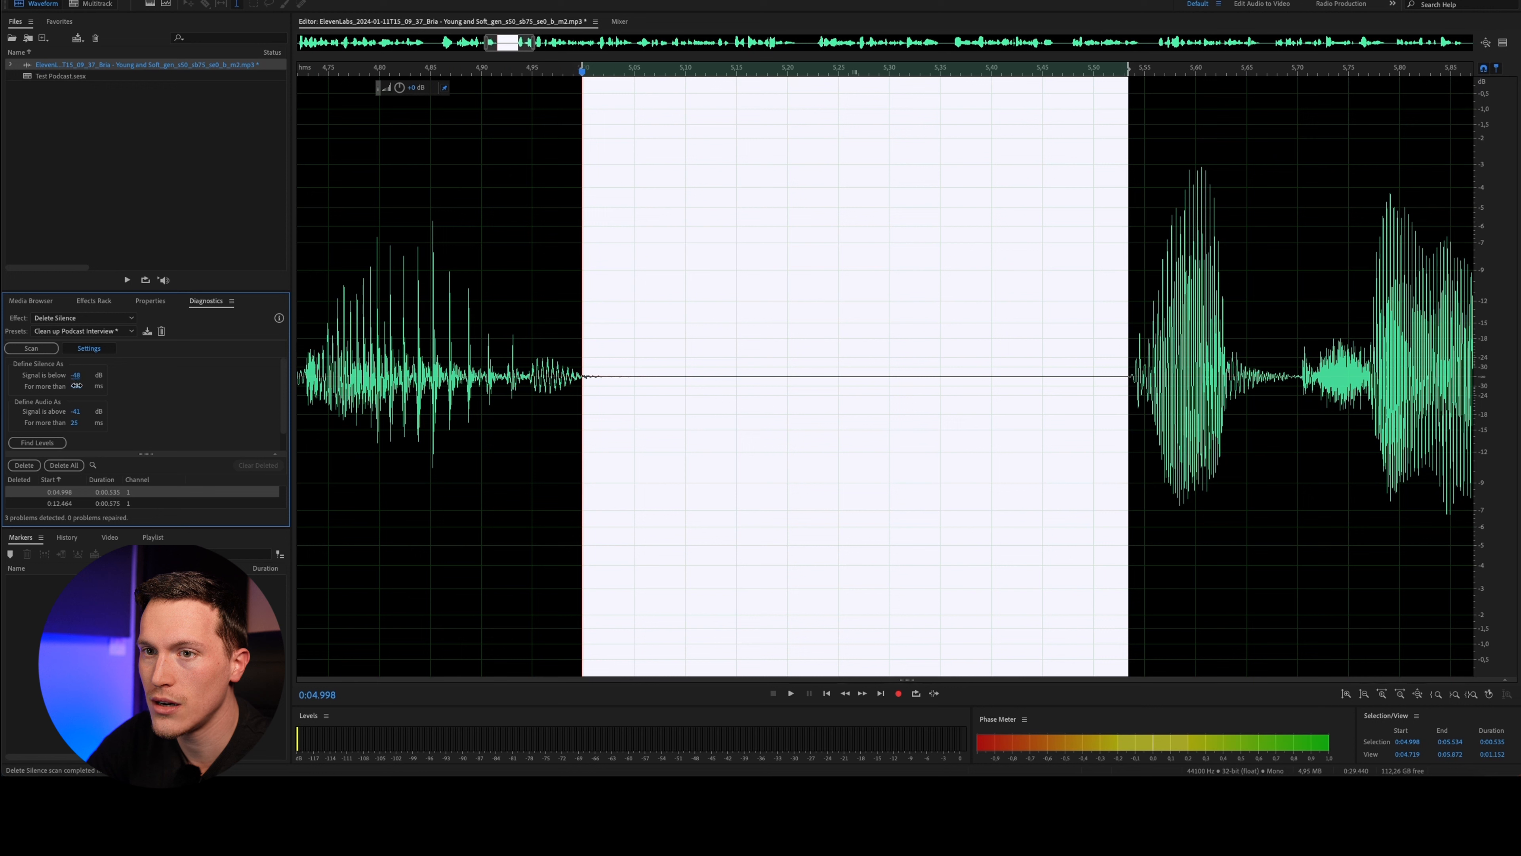
{"action": "left_click_drag", "start_coordinate": [77, 387], "coordinate": [79, 391]}
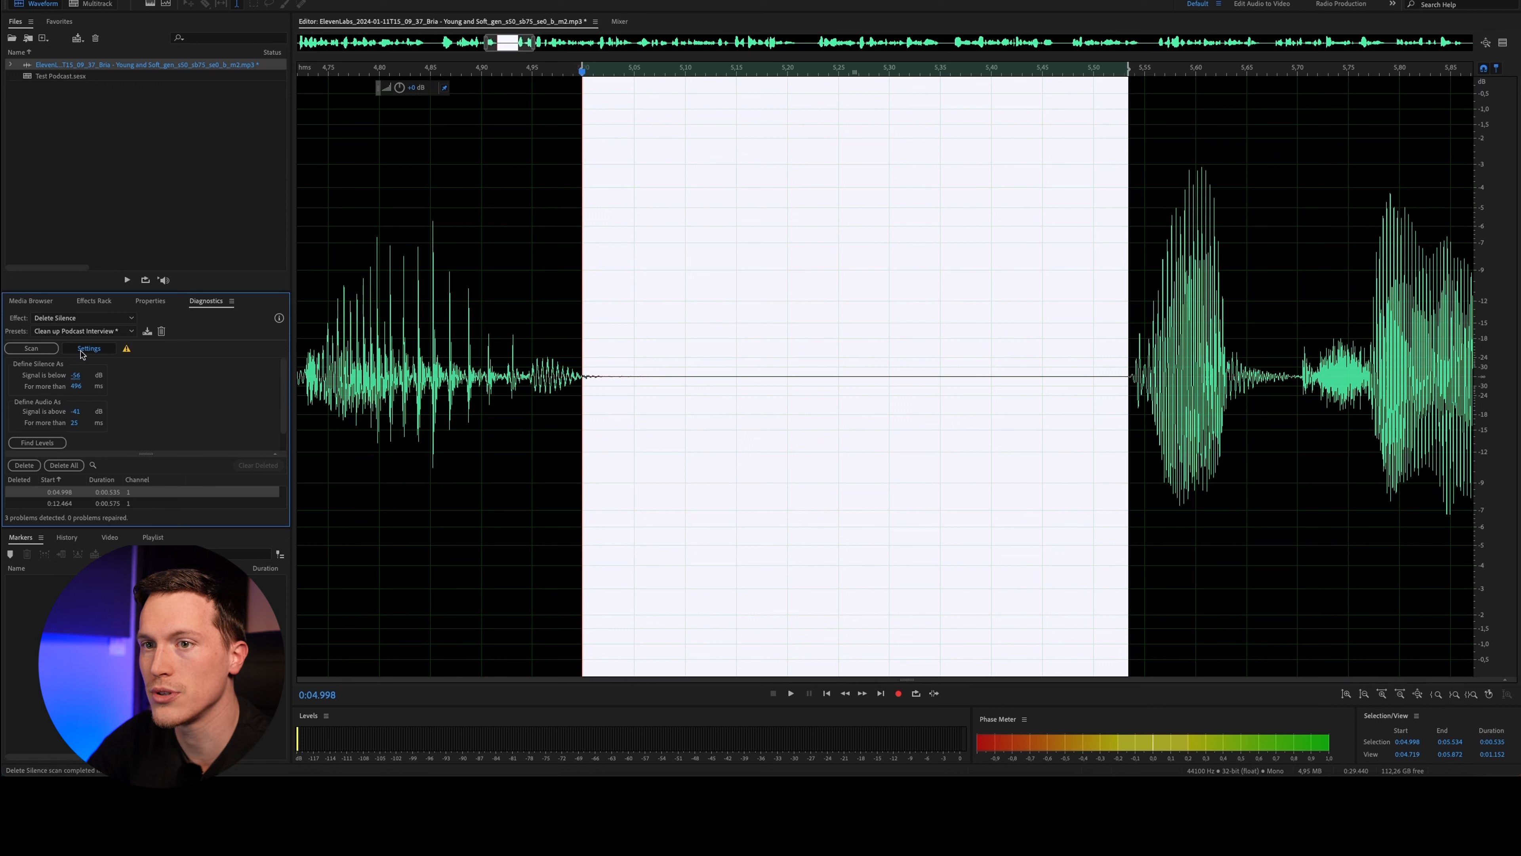
{"action": "left_click", "coordinate": [32, 348]}
Select the first detected silence, move its start to about 5.036 seconds, and examine the waveform around the selection
{"action": "left_click", "coordinate": [546, 403]}
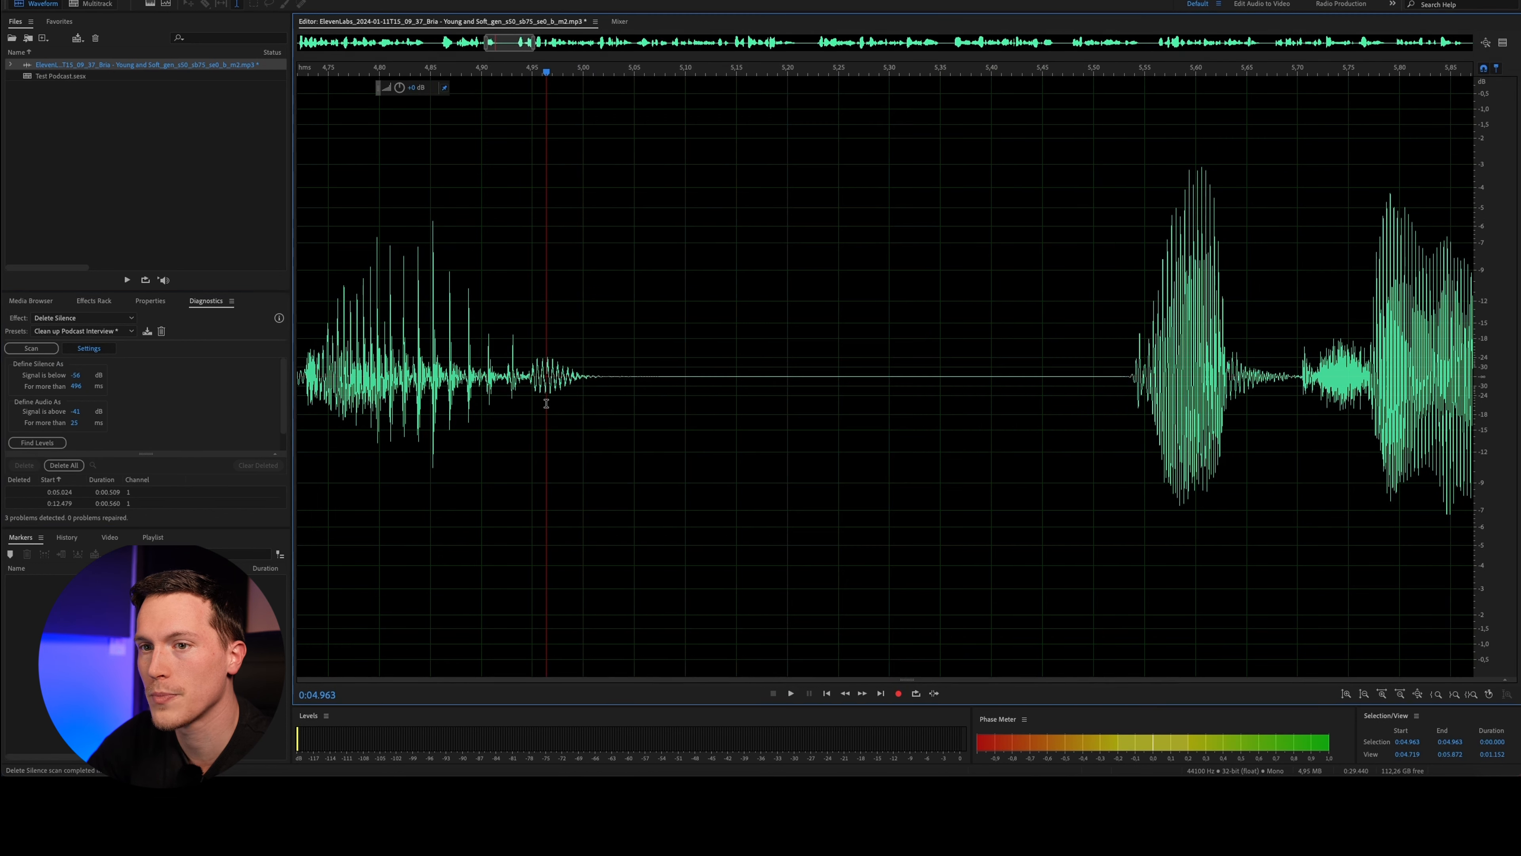
{"action": "left_click", "coordinate": [35, 492]}
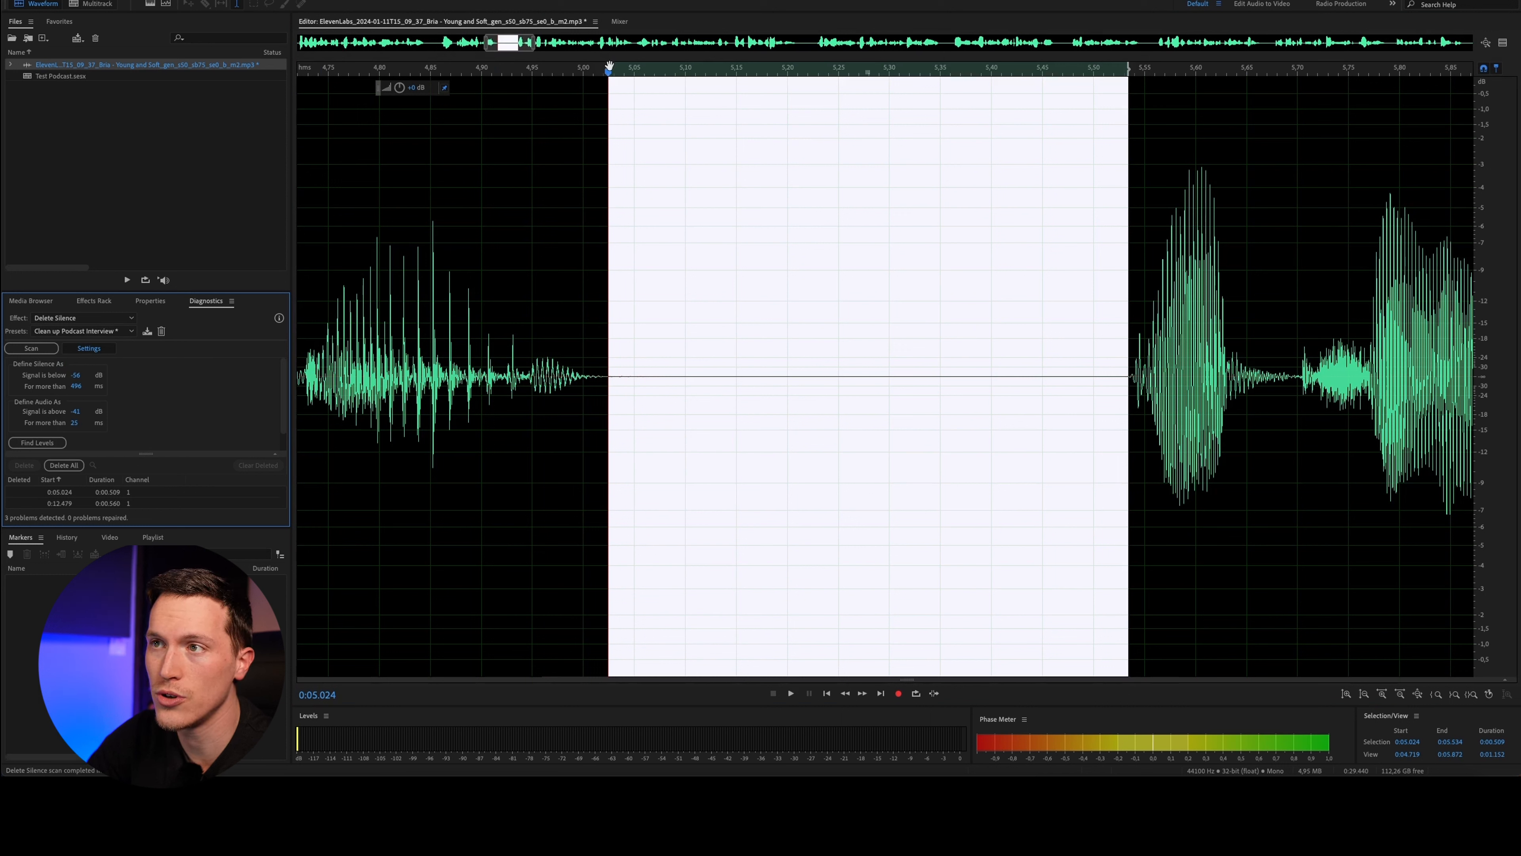
{"action": "mouse_move", "coordinate": [608, 68]}
{"action": "left_mouse_down"}
{"action": "mouse_move", "coordinate": [582, 68]}
{"action": "mouse_move", "coordinate": [619, 67]}
{"action": "left_mouse_up"}
{"action": "scroll", "coordinate": [635, 346], "scroll_direction": "down", "scroll_amount": 3}
{"action": "scroll", "coordinate": [635, 345], "scroll_direction": "down", "scroll_amount": 1}
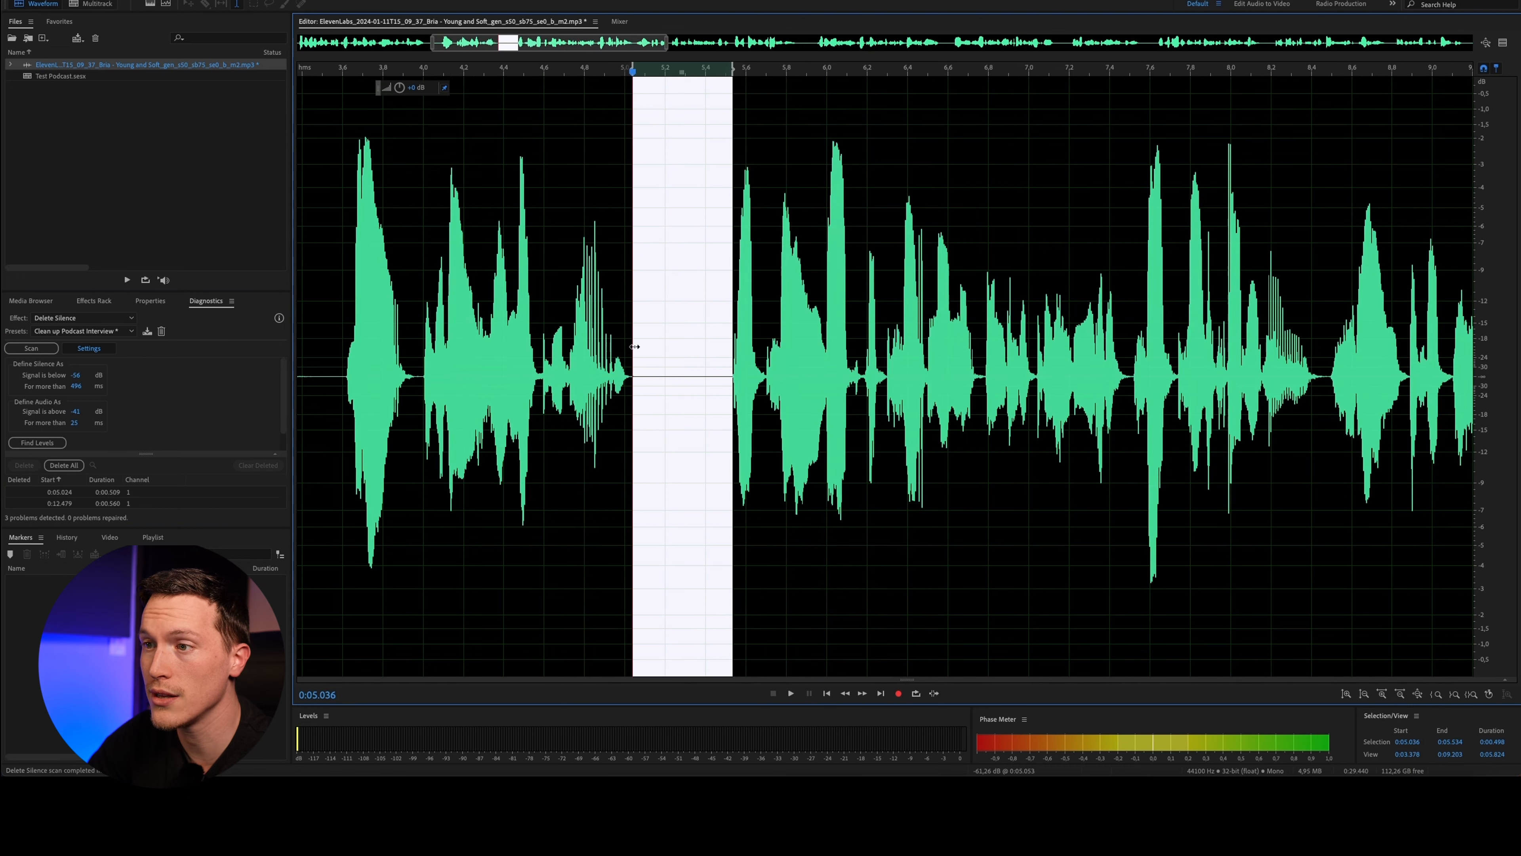
{"action": "scroll", "coordinate": [714, 342], "scroll_direction": "up", "scroll_amount": 5}
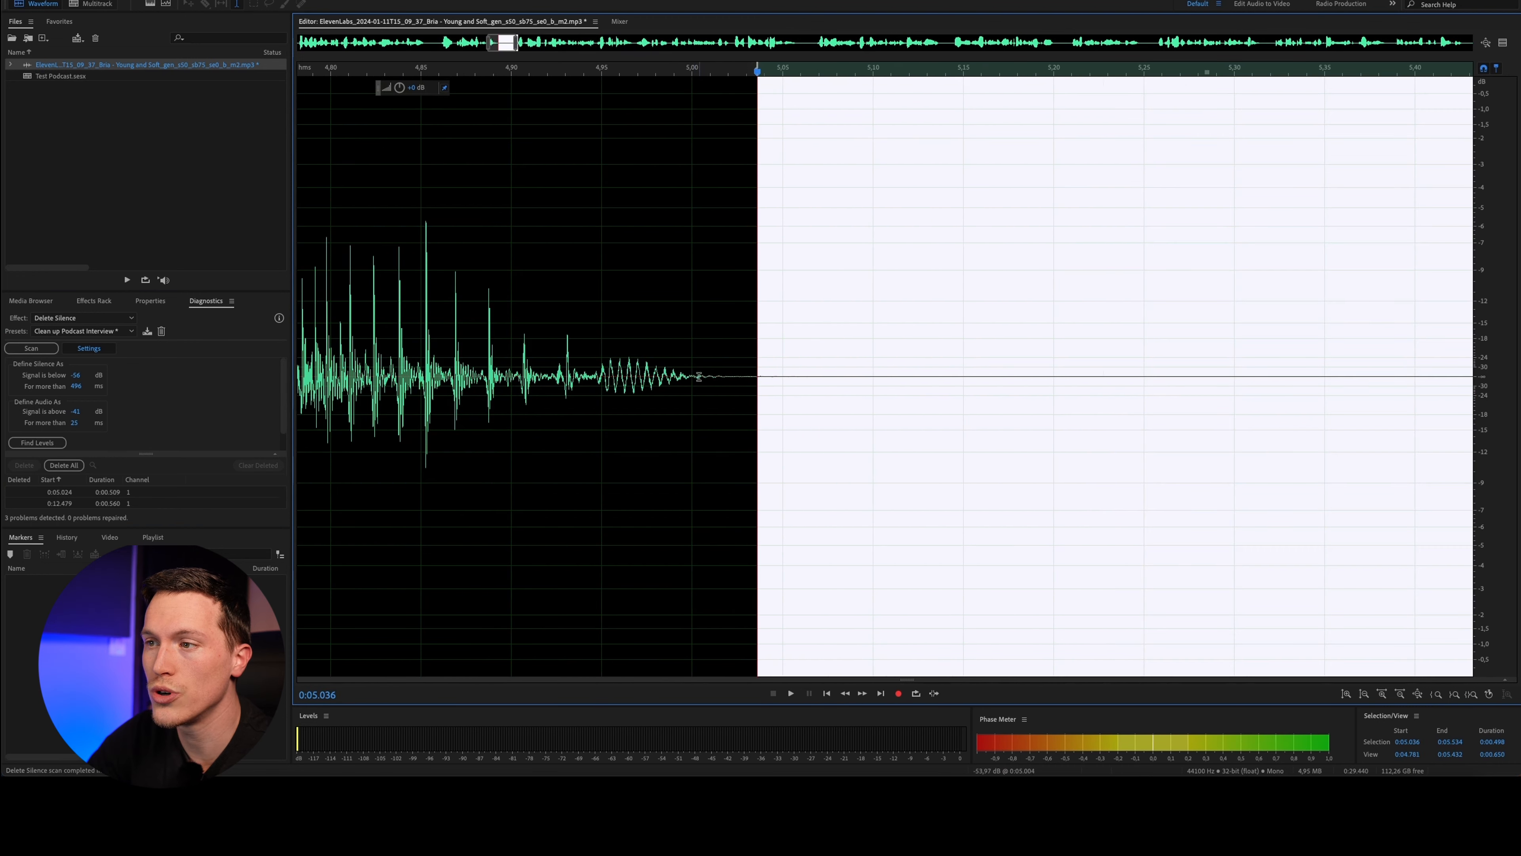
{"action": "scroll", "coordinate": [698, 378], "scroll_direction": "down", "scroll_amount": 3}
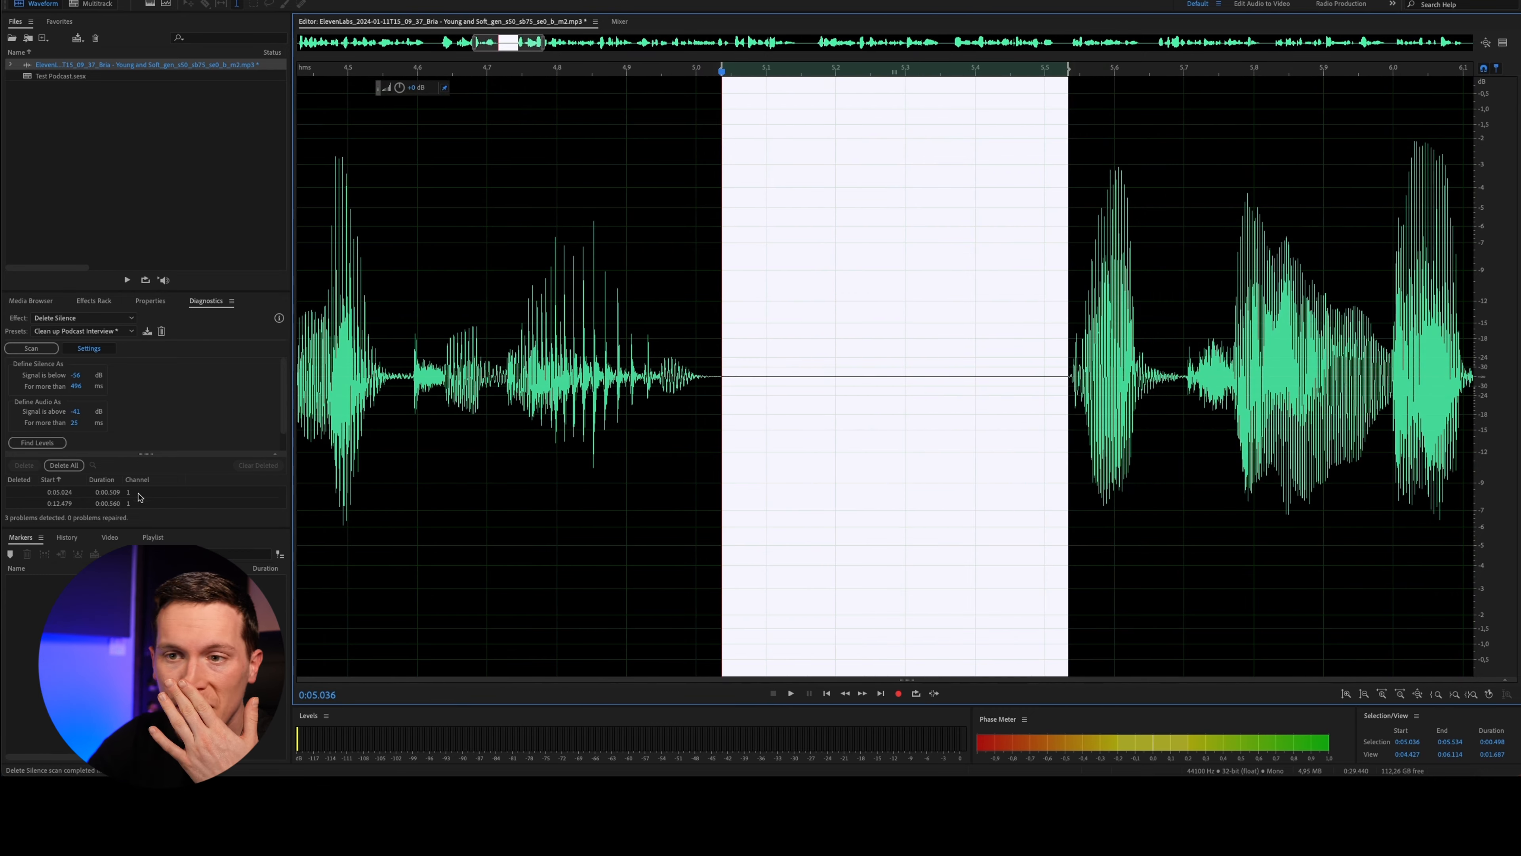
Select the detected silence at about 29.19 seconds and examine the waveform around the end of the recording
{"action": "left_click", "coordinate": [67, 465]}
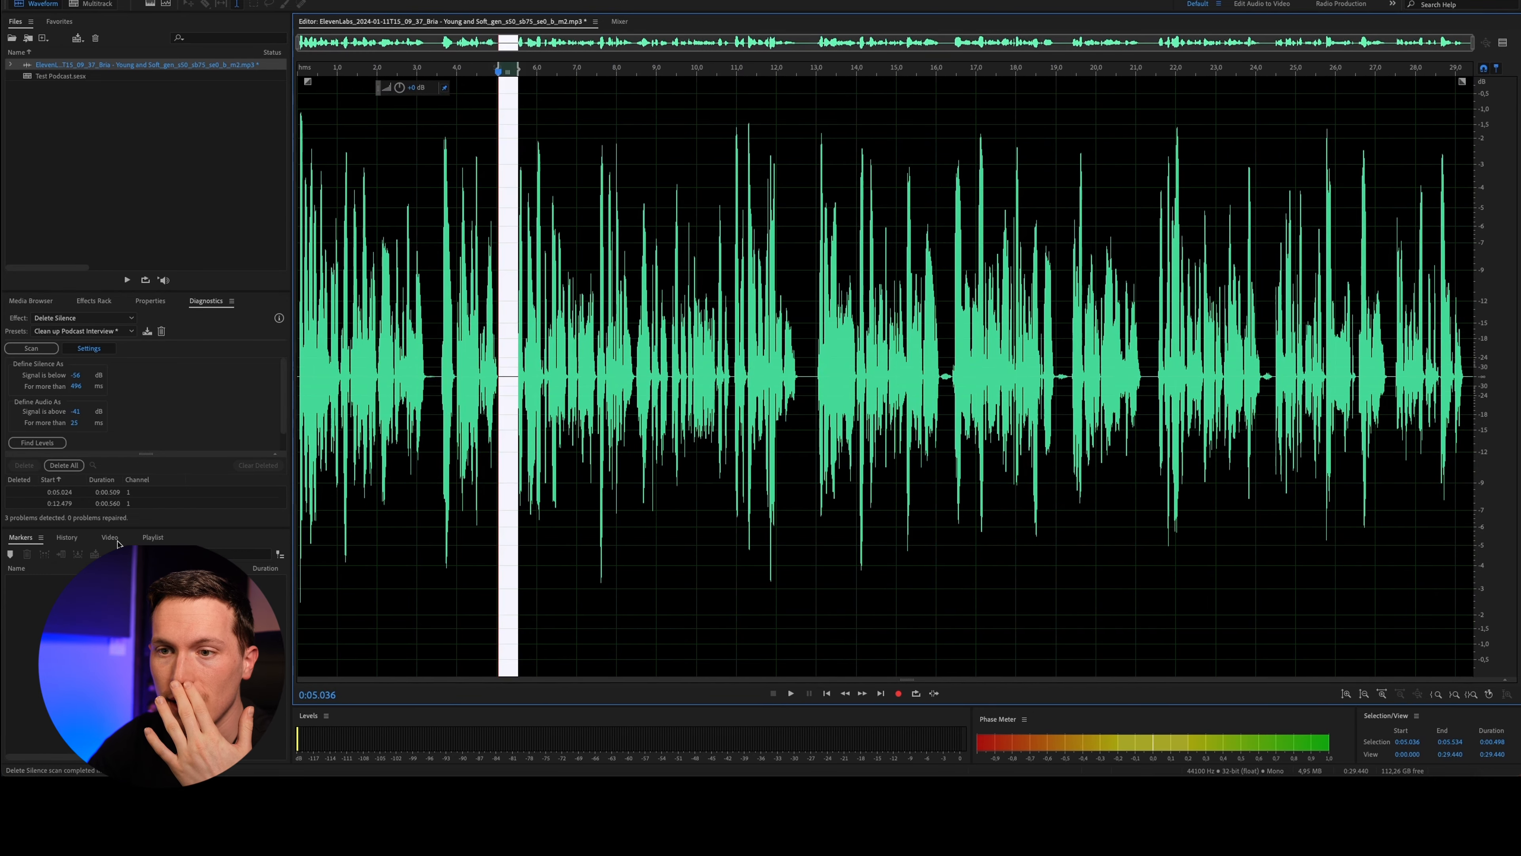
{"action": "scroll", "coordinate": [58, 499], "scroll_direction": "down", "scroll_amount": 1}
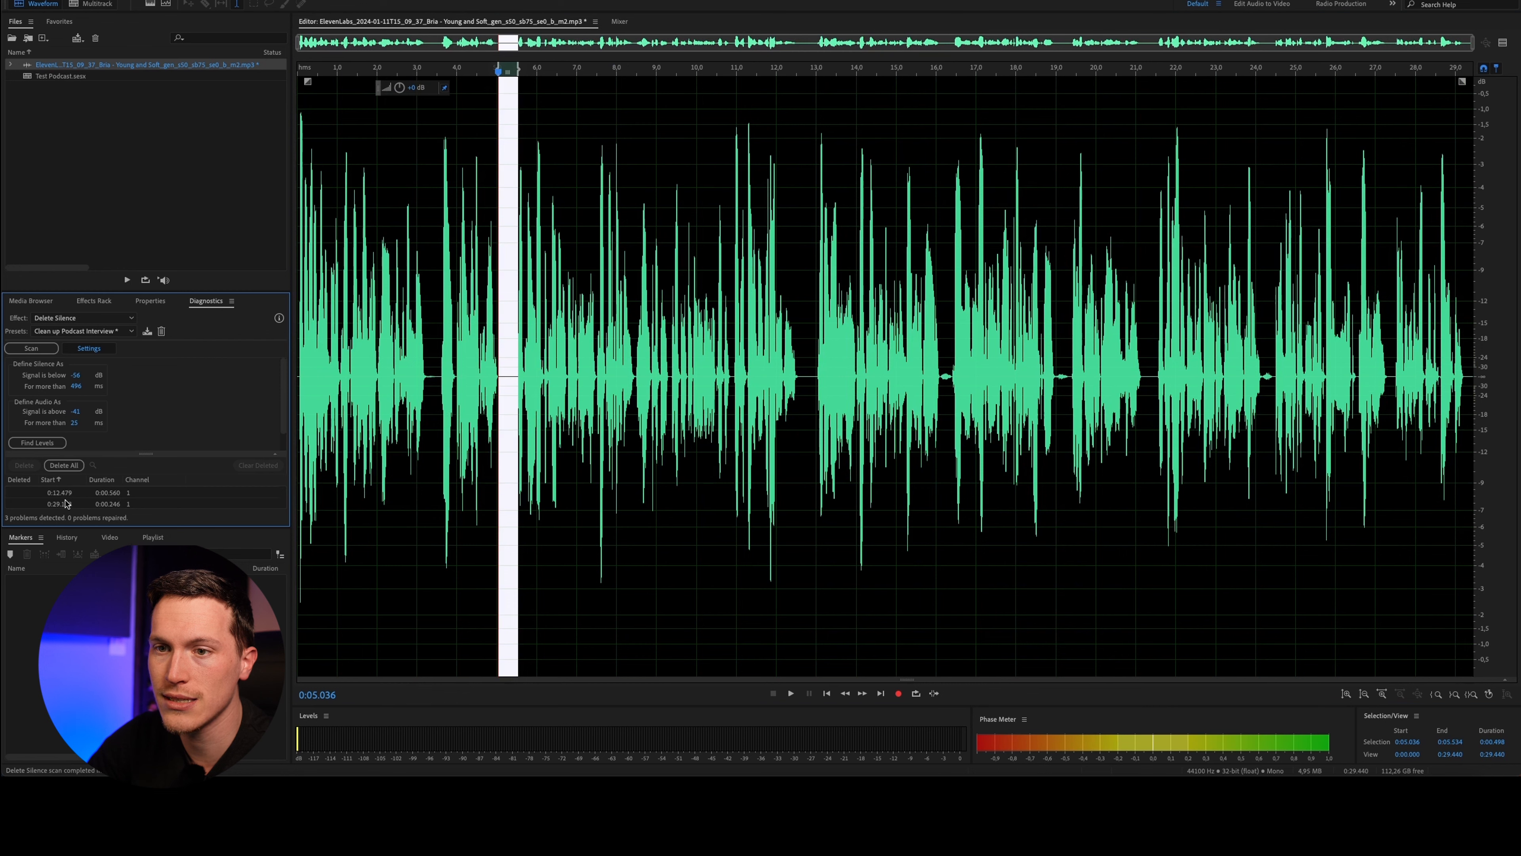
{"action": "left_click", "coordinate": [65, 504]}
{"action": "scroll", "coordinate": [1426, 108], "scroll_direction": "up", "scroll_amount": 5}
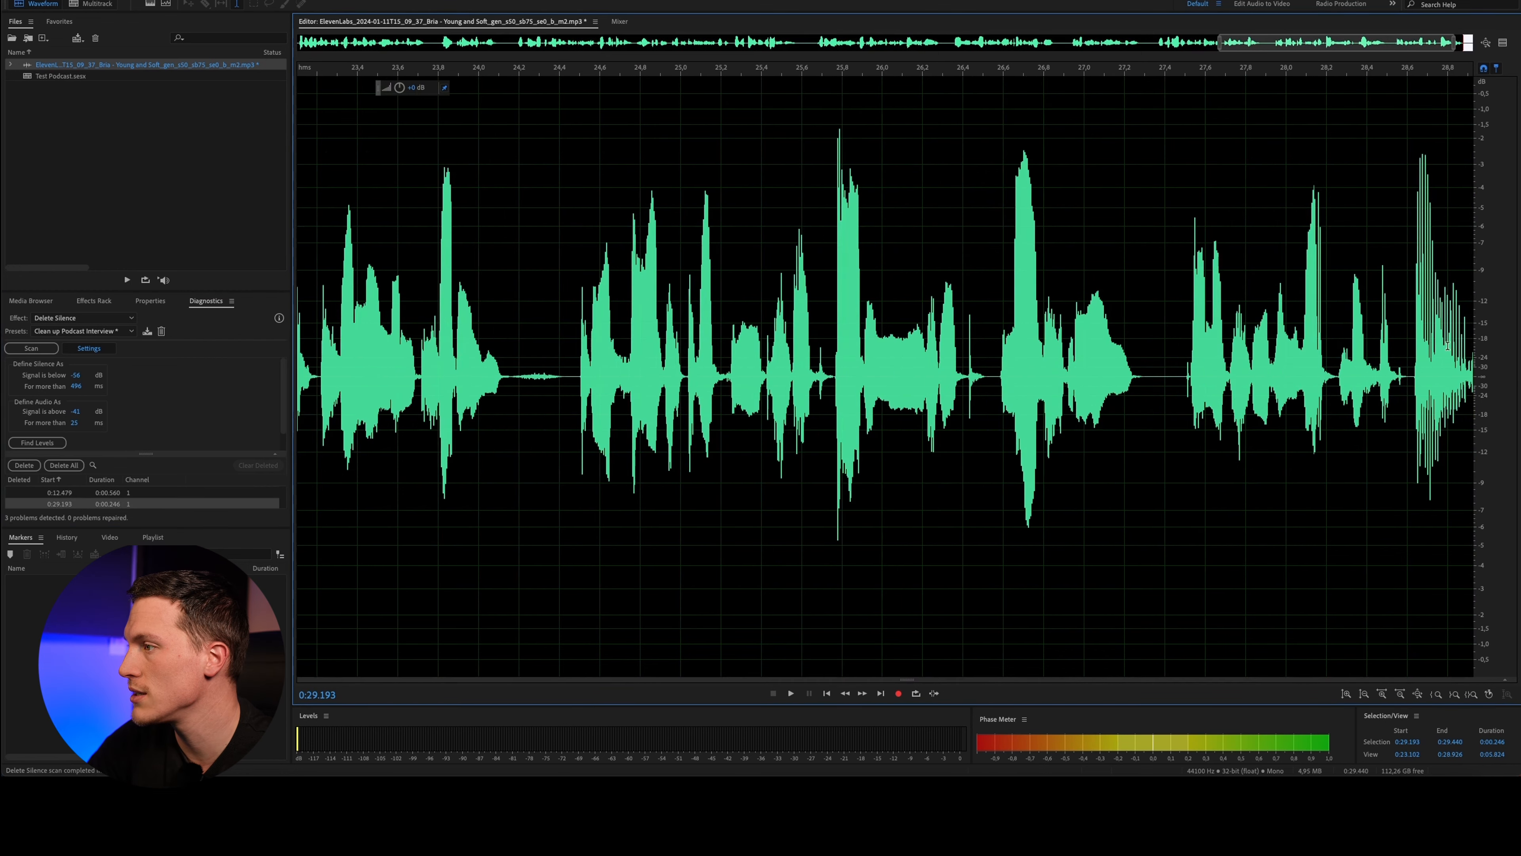
{"action": "scroll", "coordinate": [1275, 385], "scroll_direction": "up", "scroll_amount": 5}
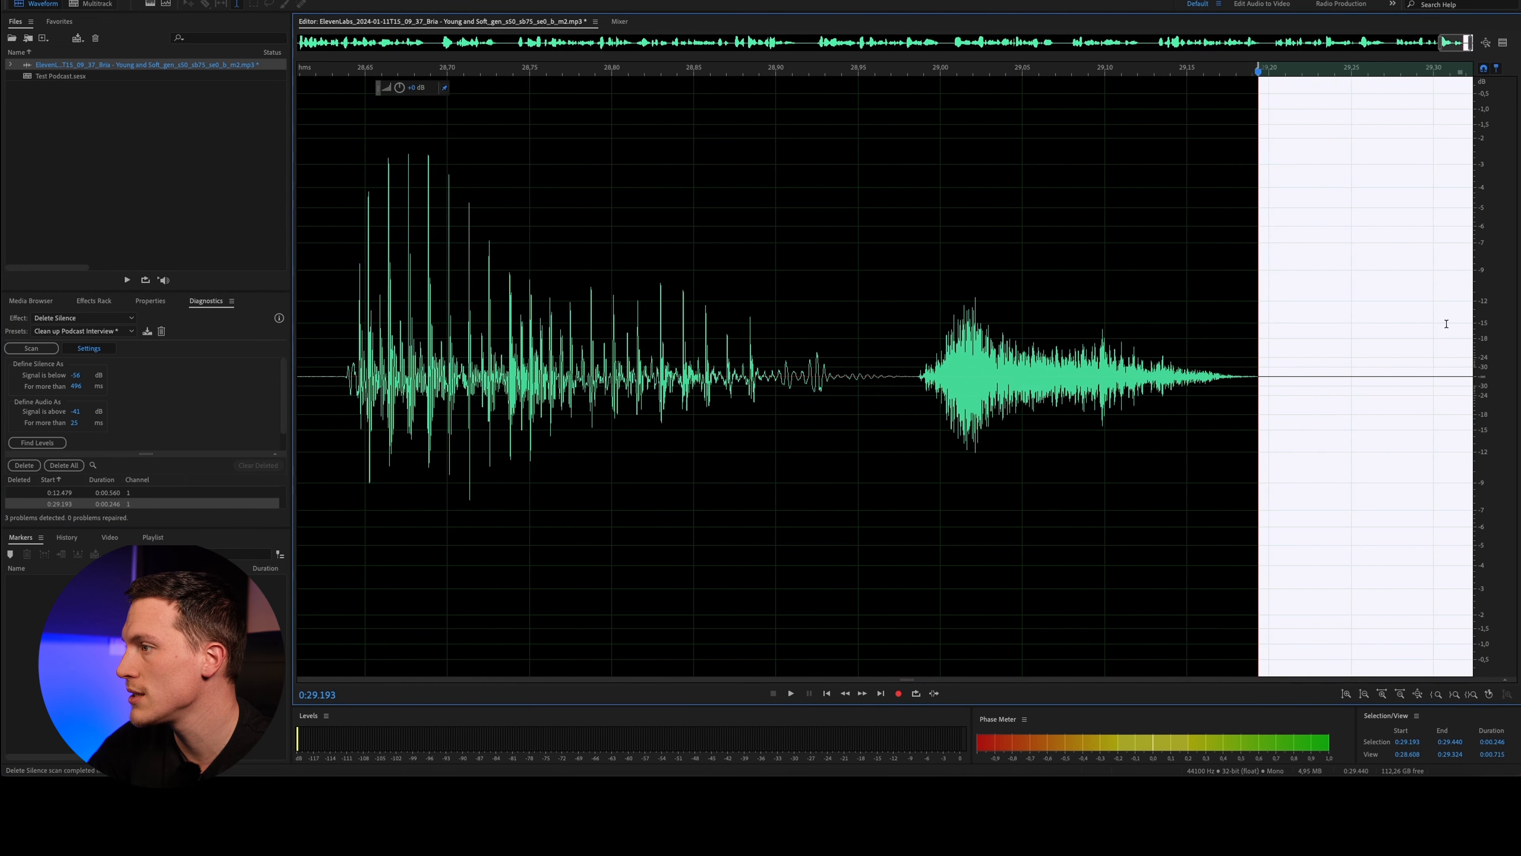
{"action": "scroll", "coordinate": [1275, 386], "scroll_direction": "down", "scroll_amount": 10}
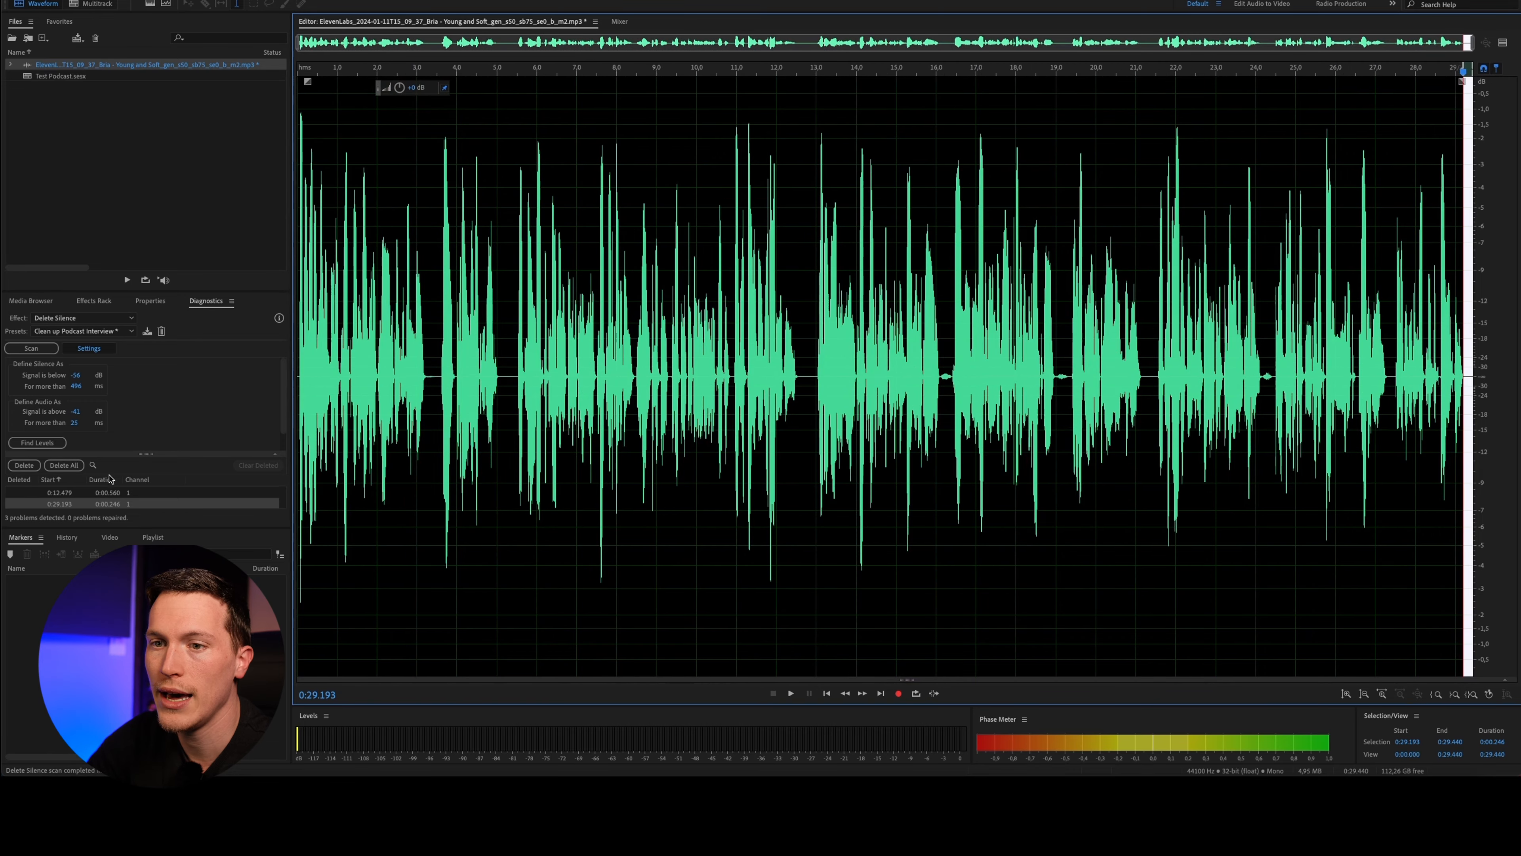
Delete all detected silences from the voice recording and clear the selection
{"action": "left_click", "coordinate": [121, 469]}
{"action": "left_click", "coordinate": [75, 467]}
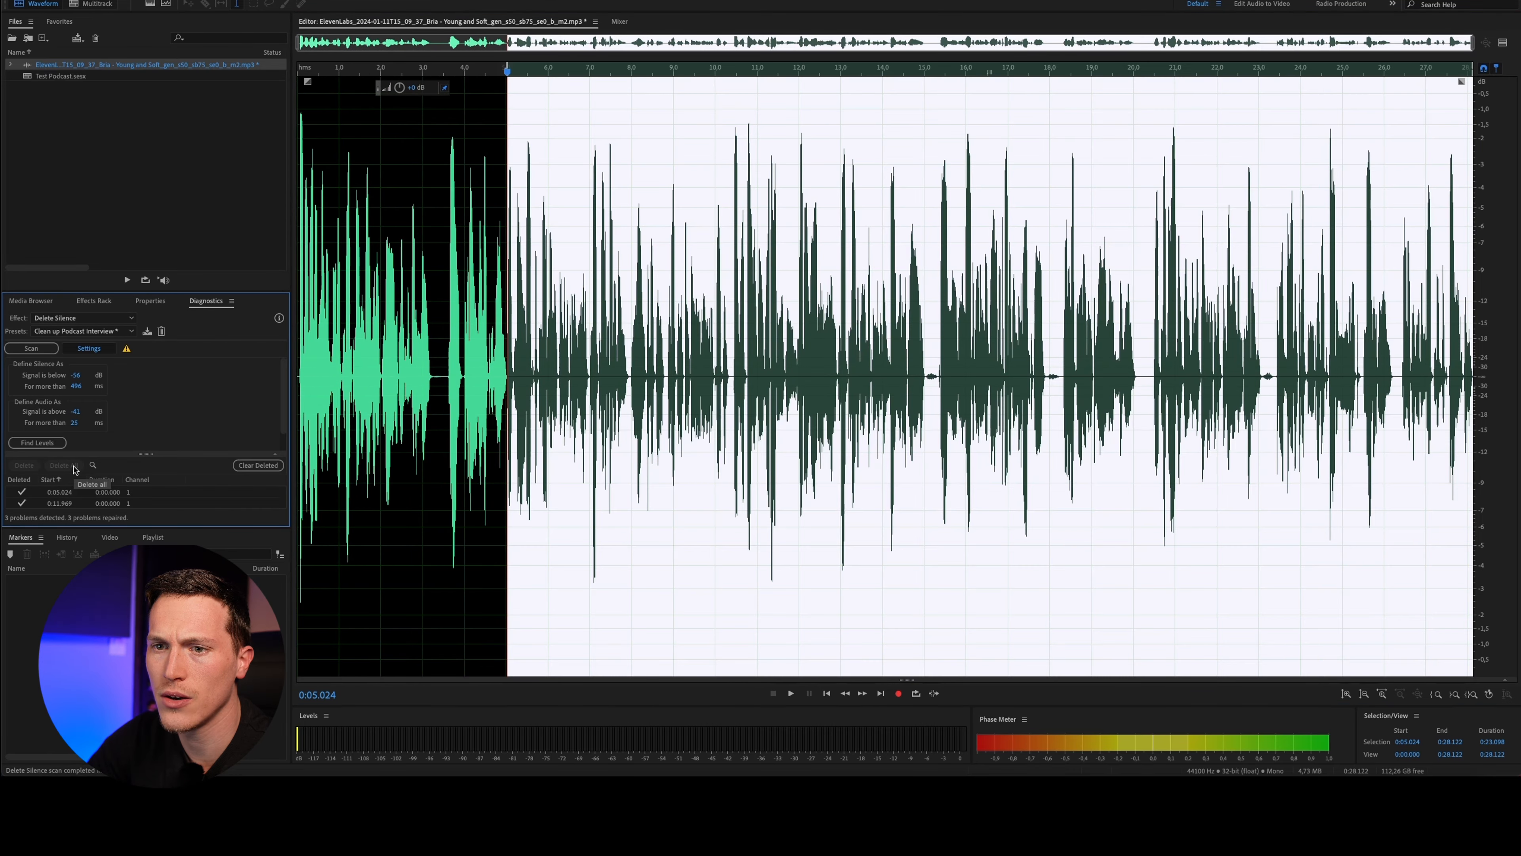
{"action": "left_click", "coordinate": [706, 347]}
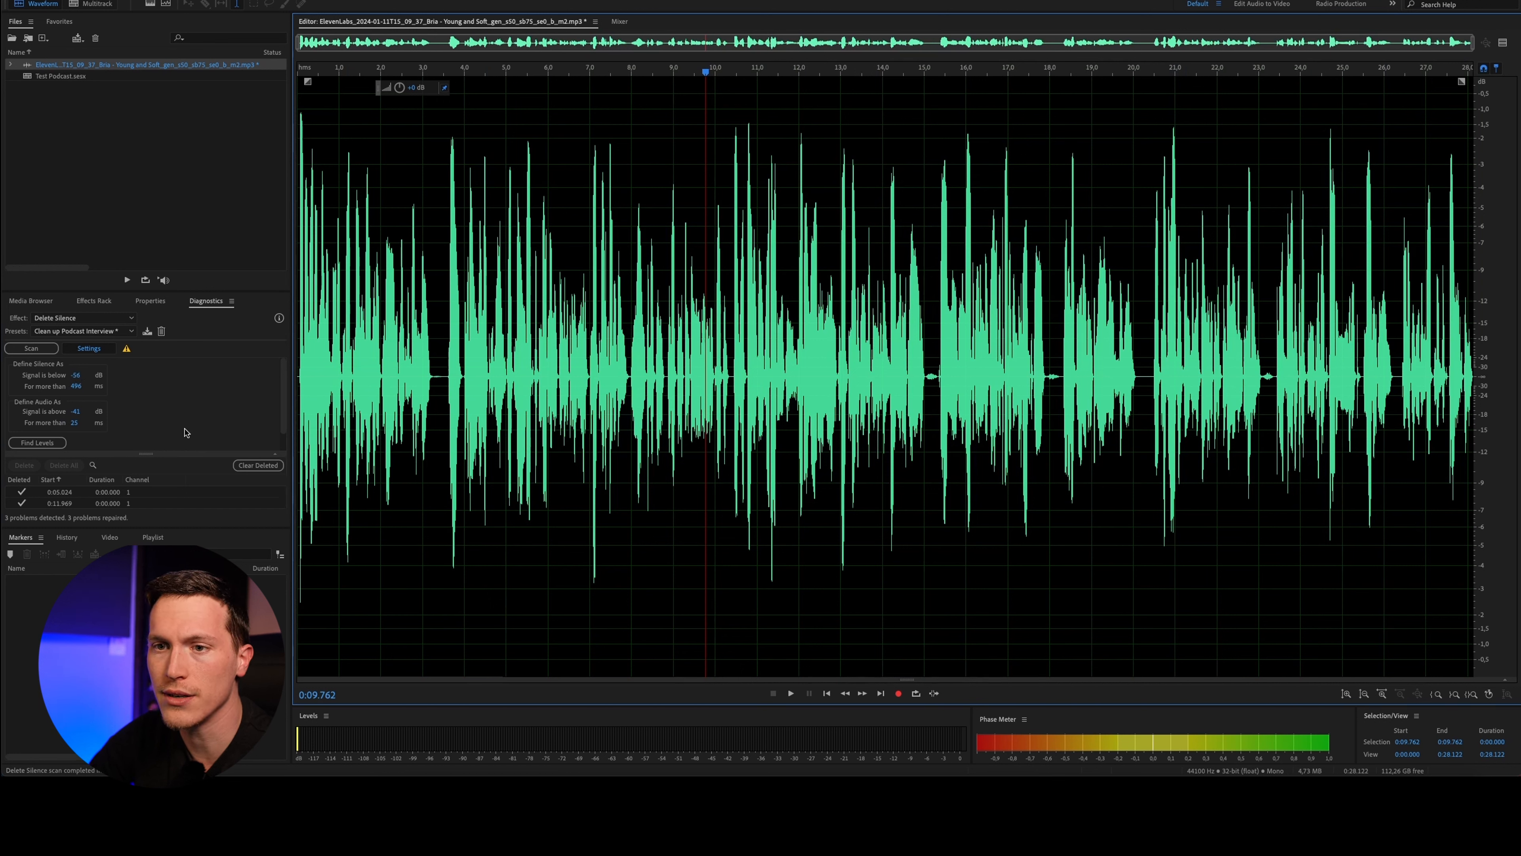
Change the fix method to Shortening Silence and undo the deletion of the detected silences
{"action": "scroll", "coordinate": [184, 433], "scroll_direction": "down", "scroll_amount": 1}
{"action": "left_click", "coordinate": [95, 442]}
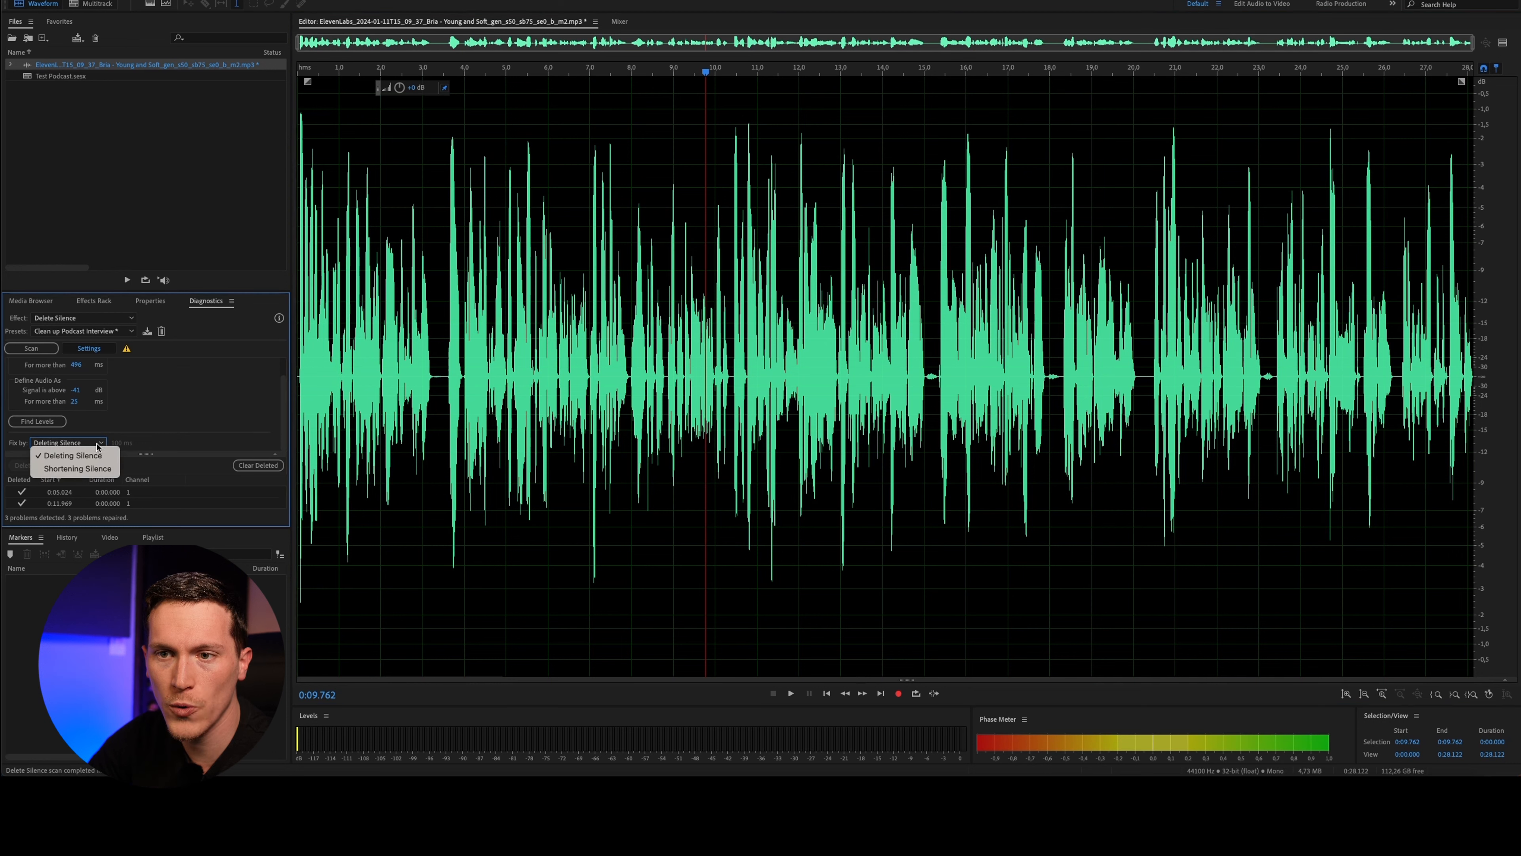
{"action": "left_click", "coordinate": [98, 469]}
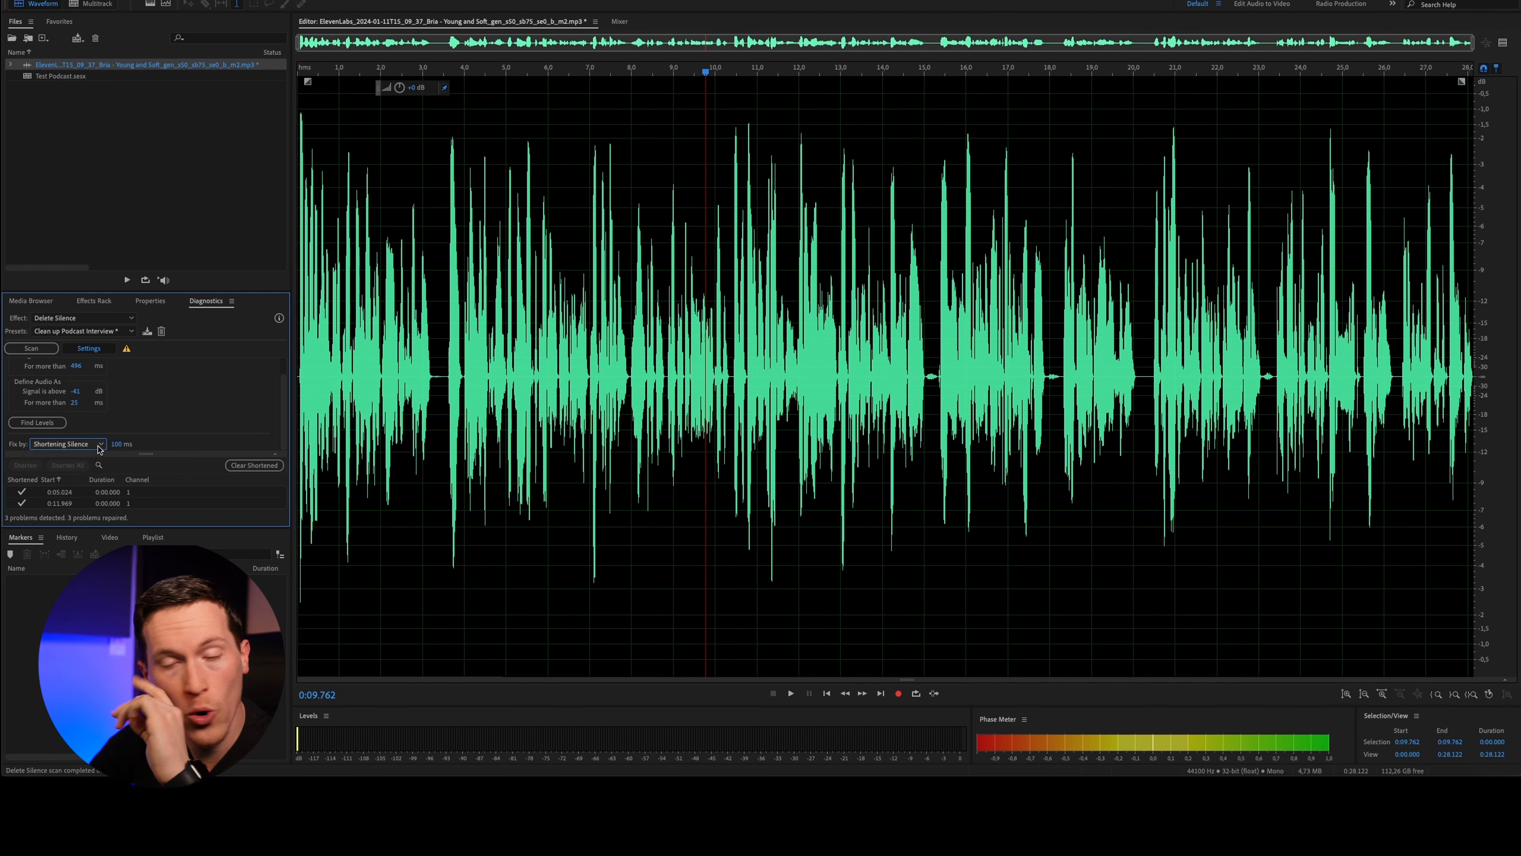
{"action": "scroll", "coordinate": [87, 377], "scroll_direction": "up", "scroll_amount": 1}
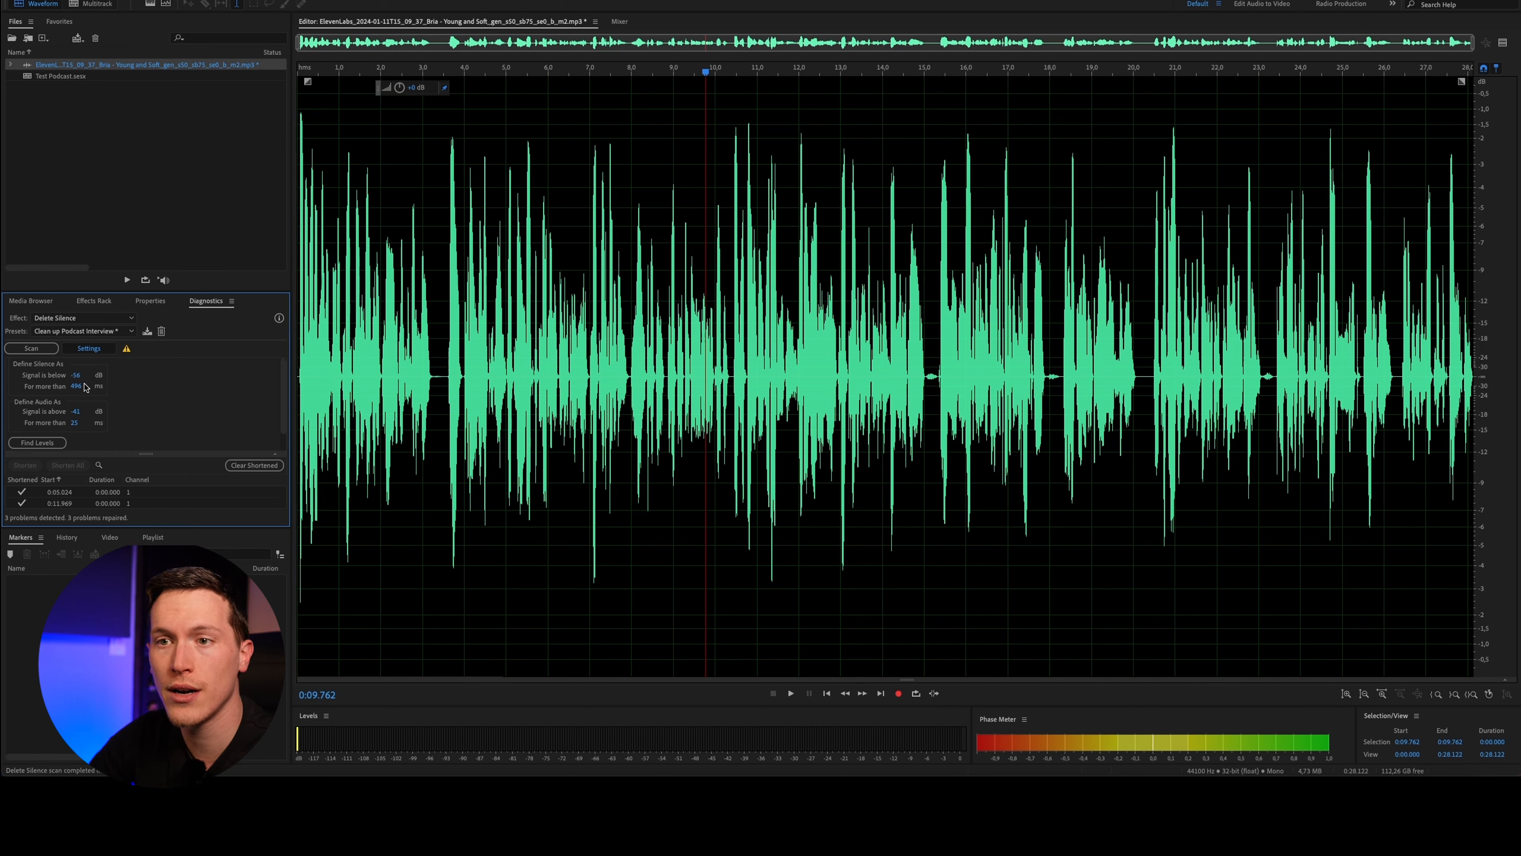
{"action": "scroll", "coordinate": [102, 406], "scroll_direction": "down", "scroll_amount": 1}
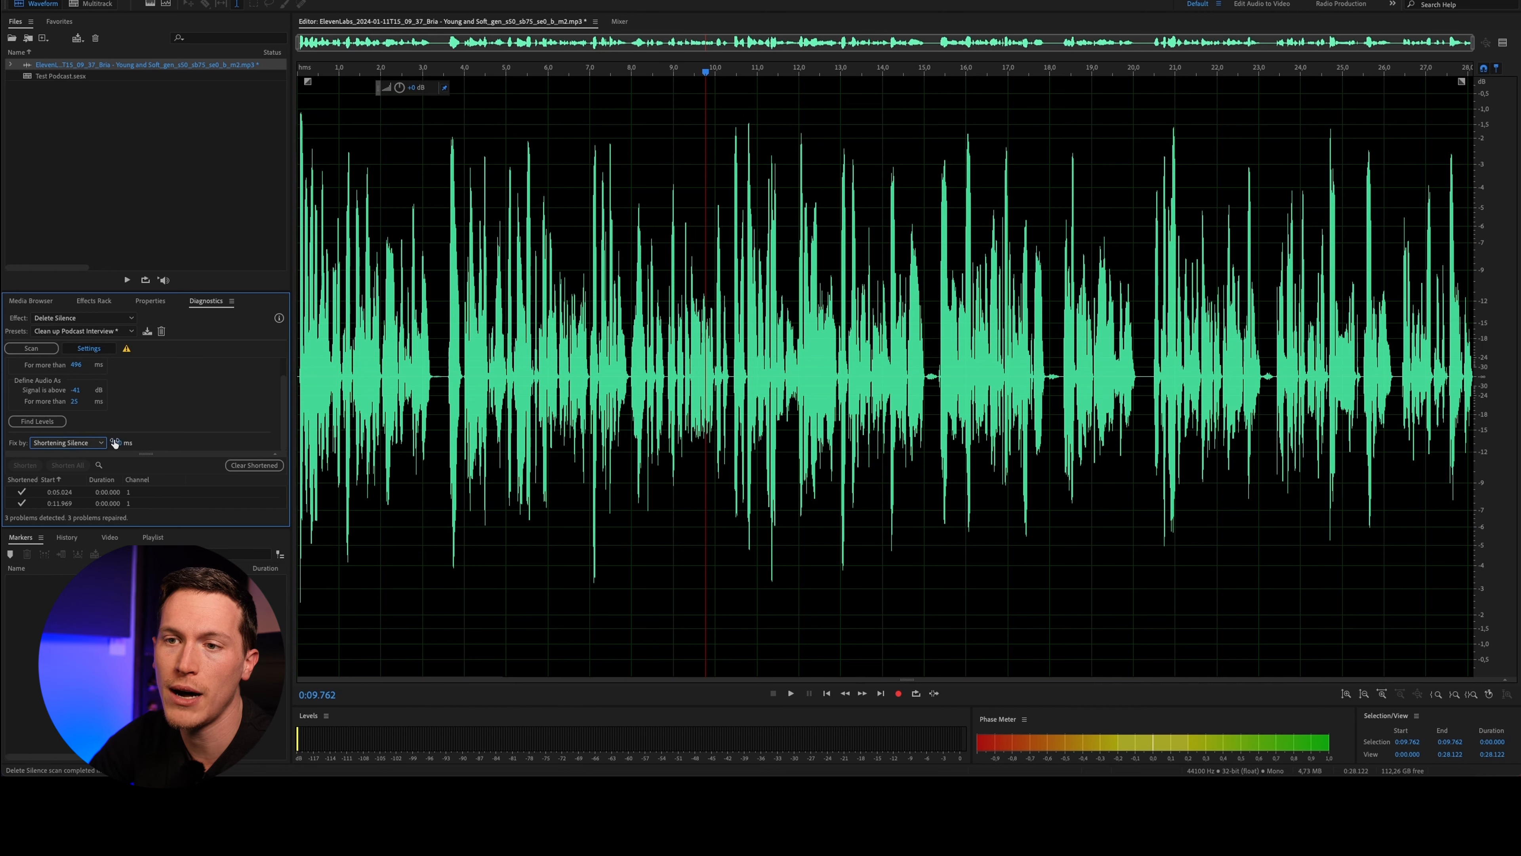
{"action": "left_click", "coordinate": [517, 363]}
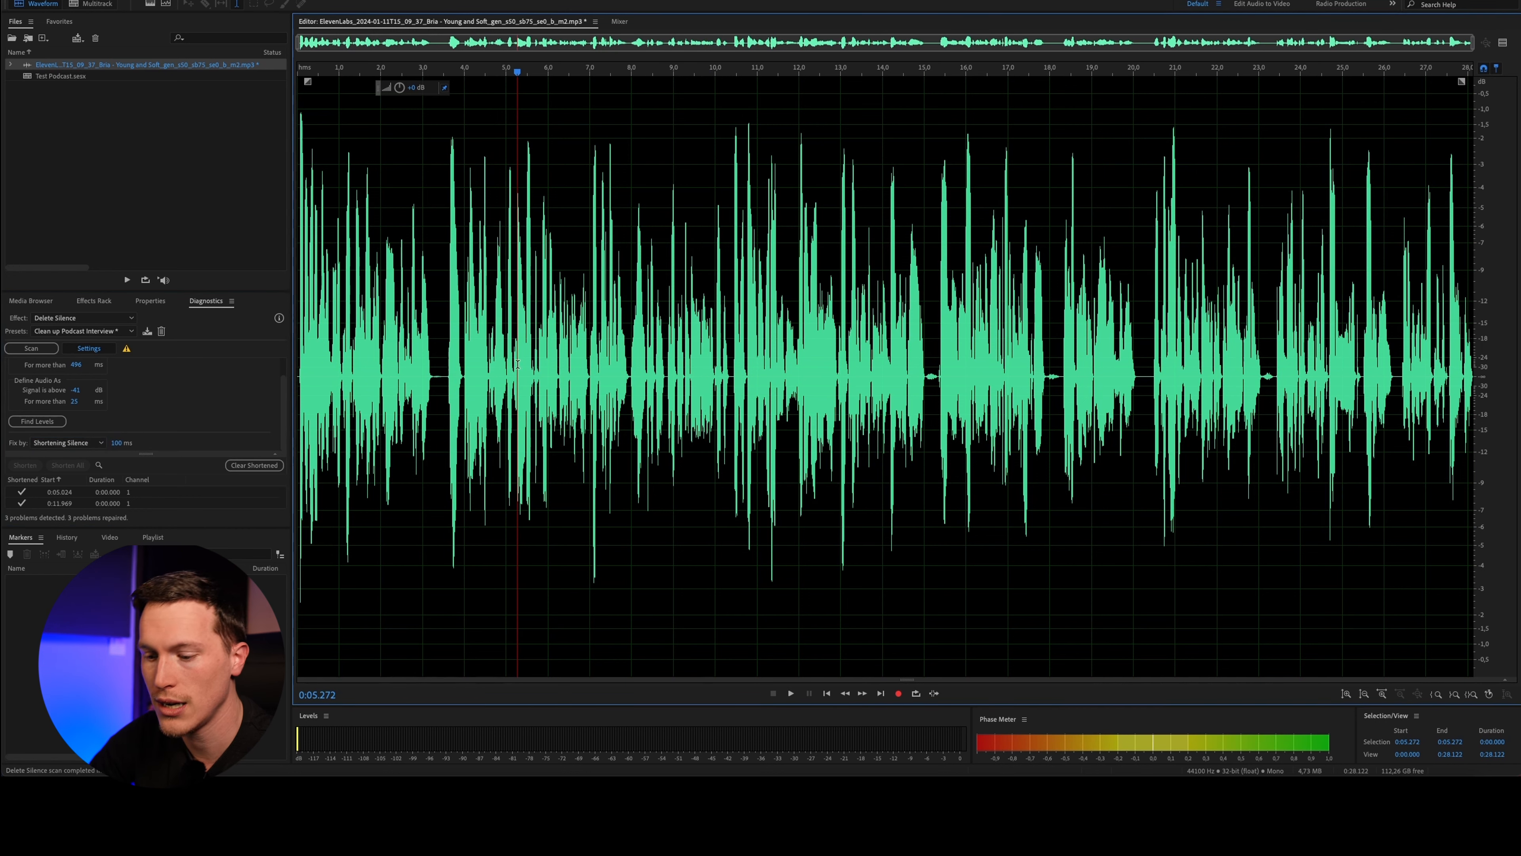
{"action": "key", "text": "ctrl+z"}
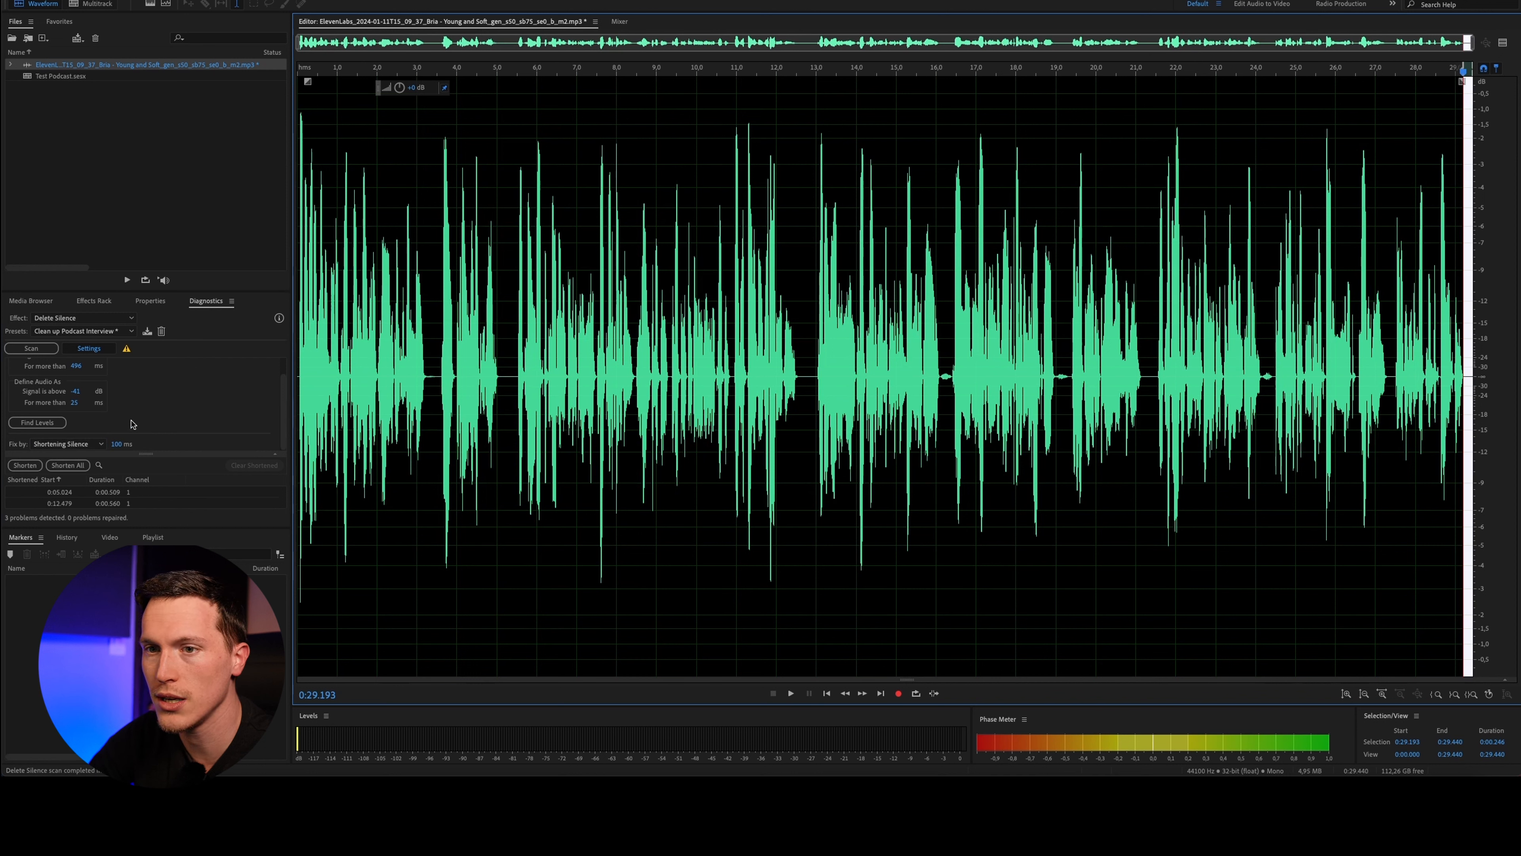
Set the shortened silence length to 250 ms and shorten all detected silences
{"action": "left_click", "coordinate": [119, 444]}
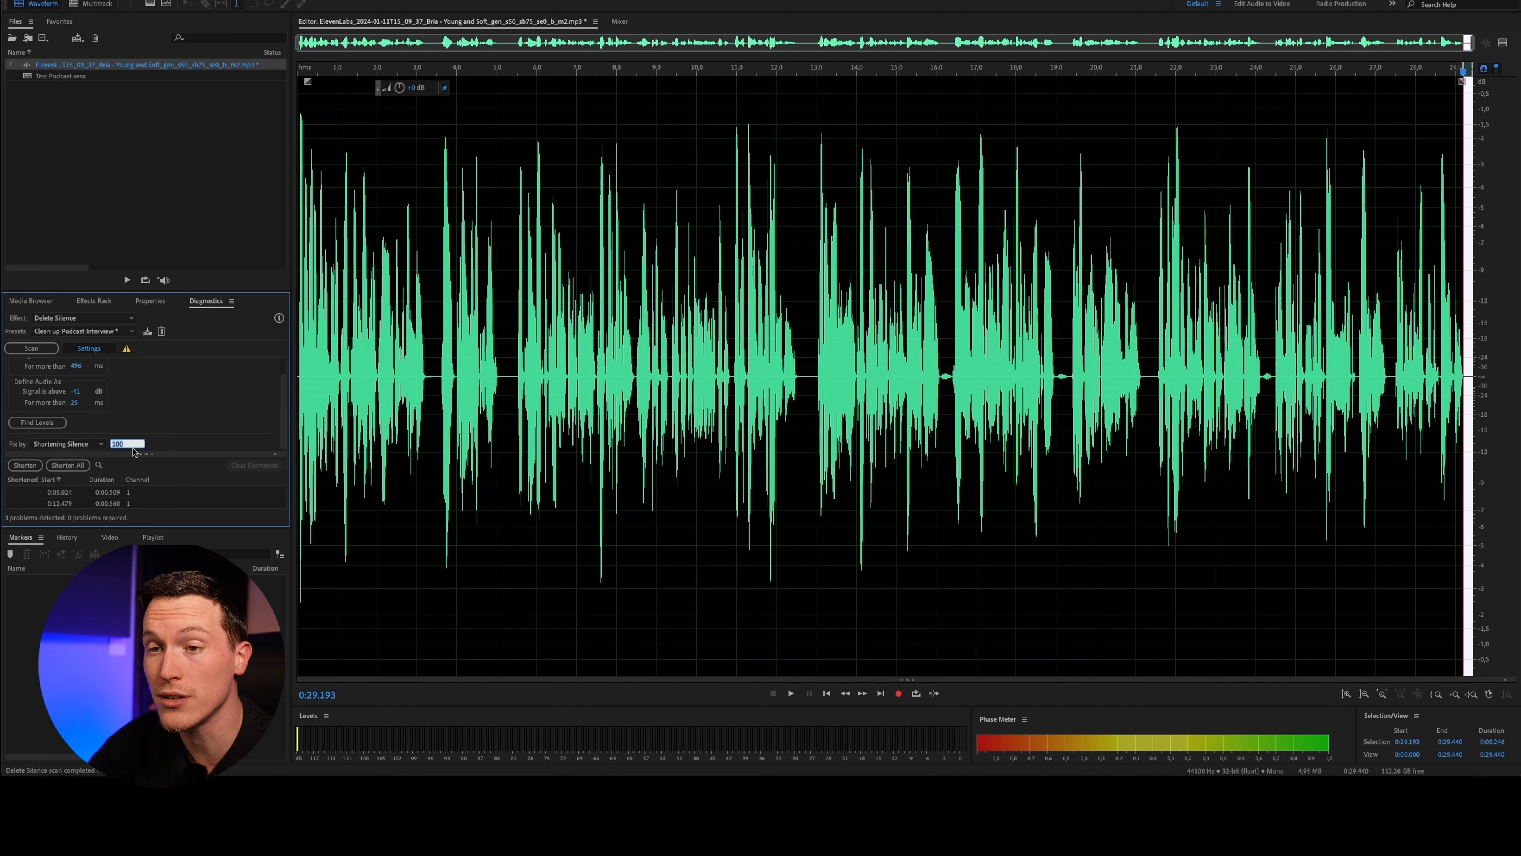
{"action": "type", "text": "250"}
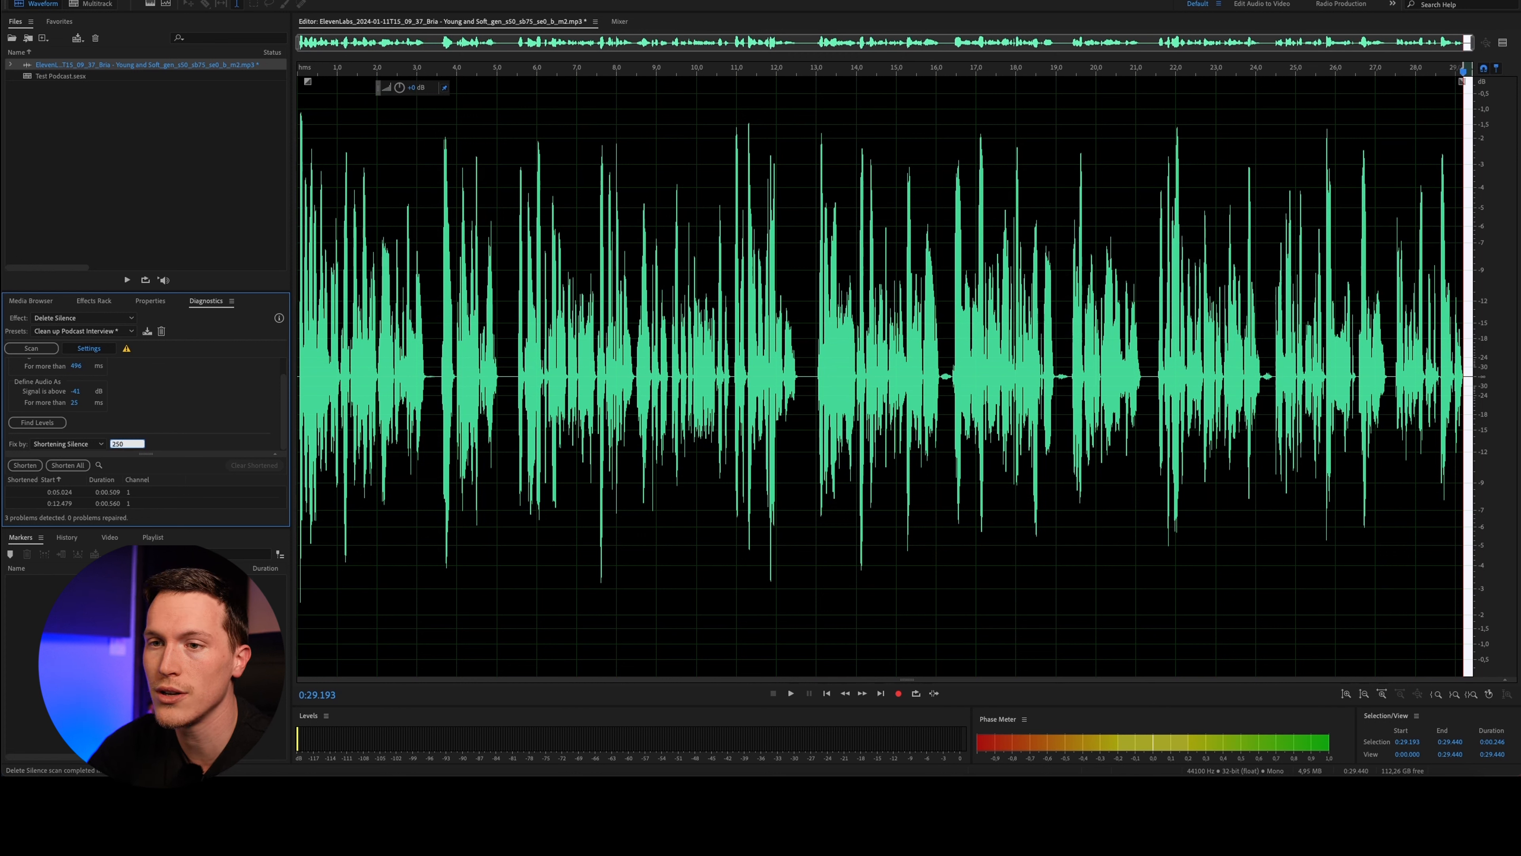
{"action": "key", "text": "Return"}
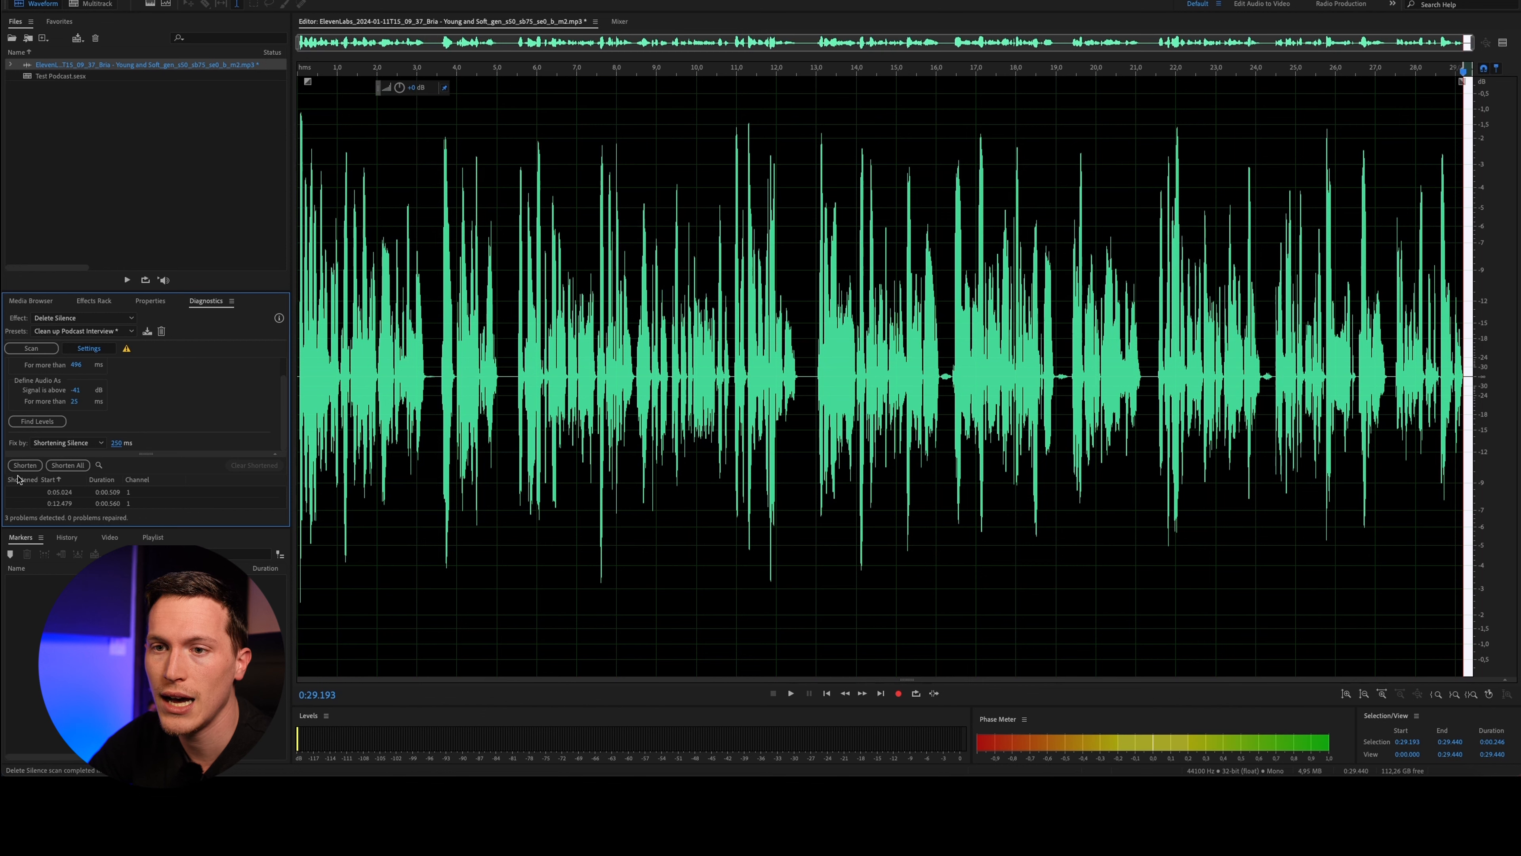
{"action": "left_click", "coordinate": [69, 467]}
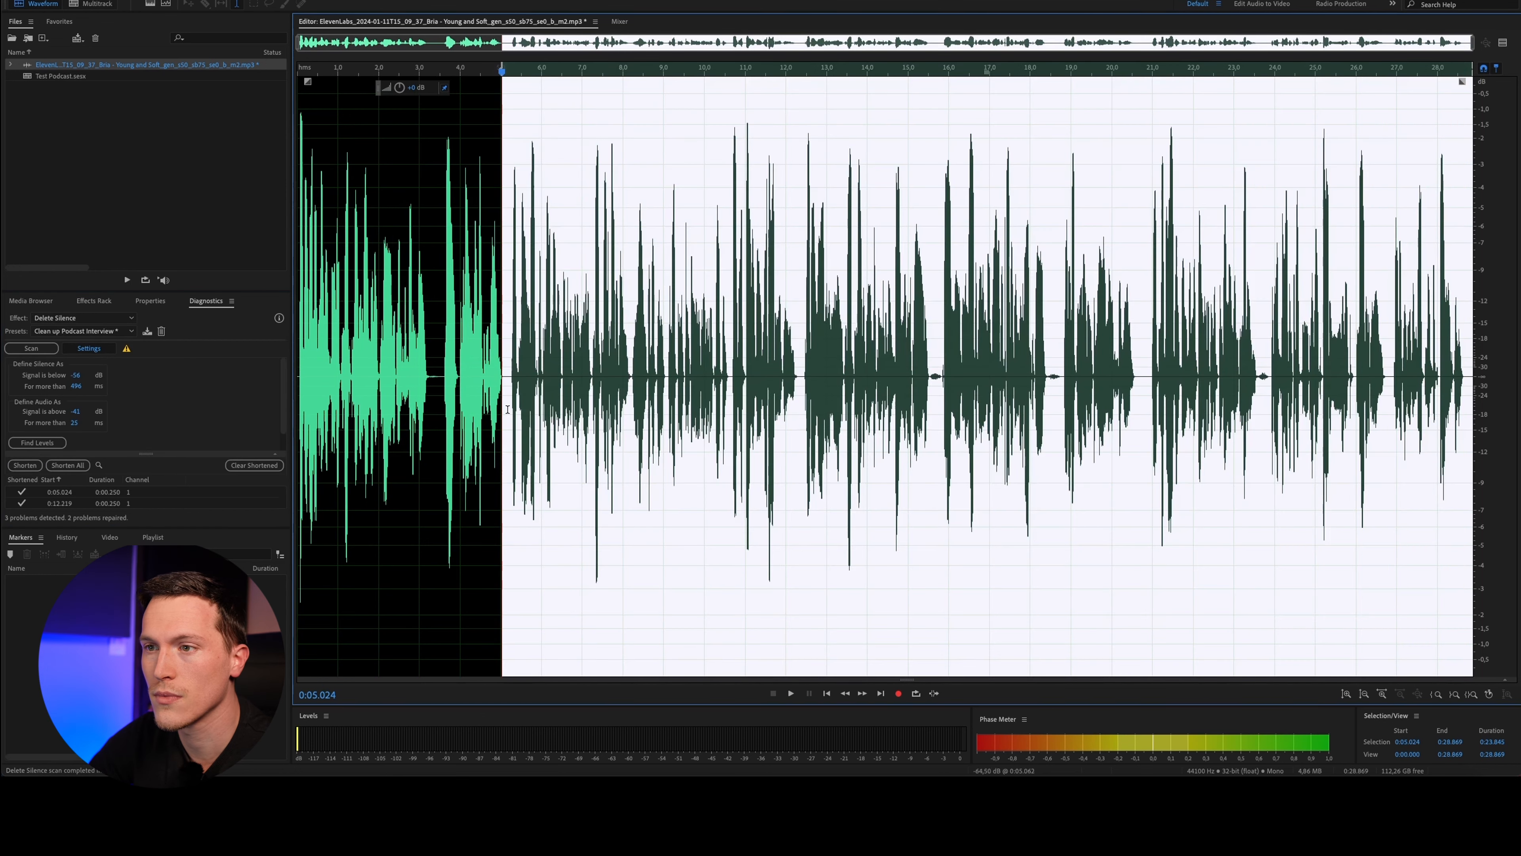
Measure the first shortened pause by selecting it from about 5.05 to 5.28 seconds, and clear the selection
{"action": "scroll", "coordinate": [507, 409], "scroll_direction": "up", "scroll_amount": 10}
{"action": "left_click", "coordinate": [501, 387]}
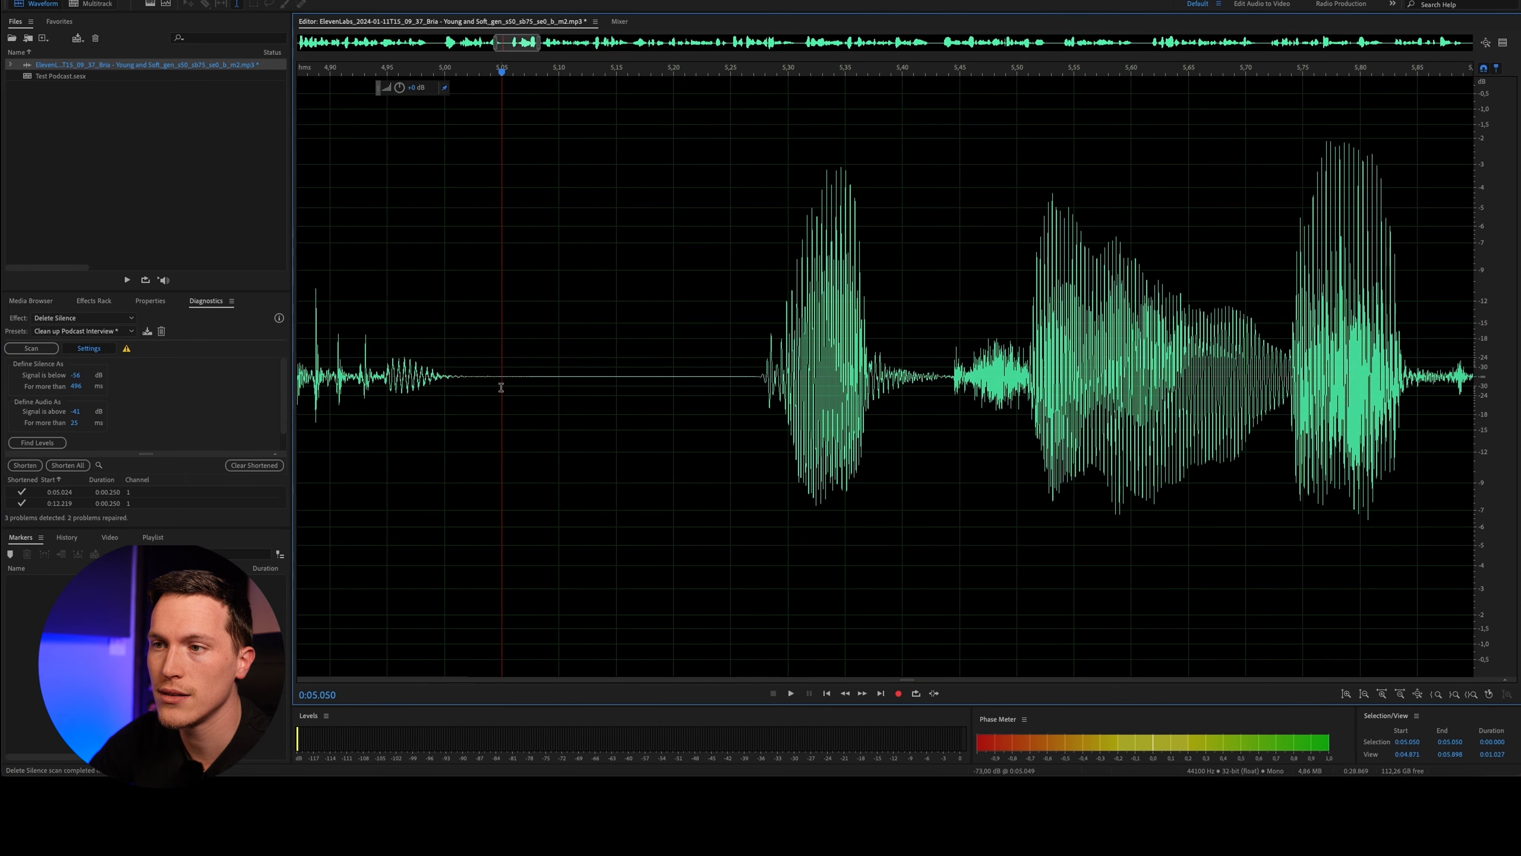
{"action": "left_click_drag", "start_coordinate": [501, 387], "coordinate": [760, 414]}
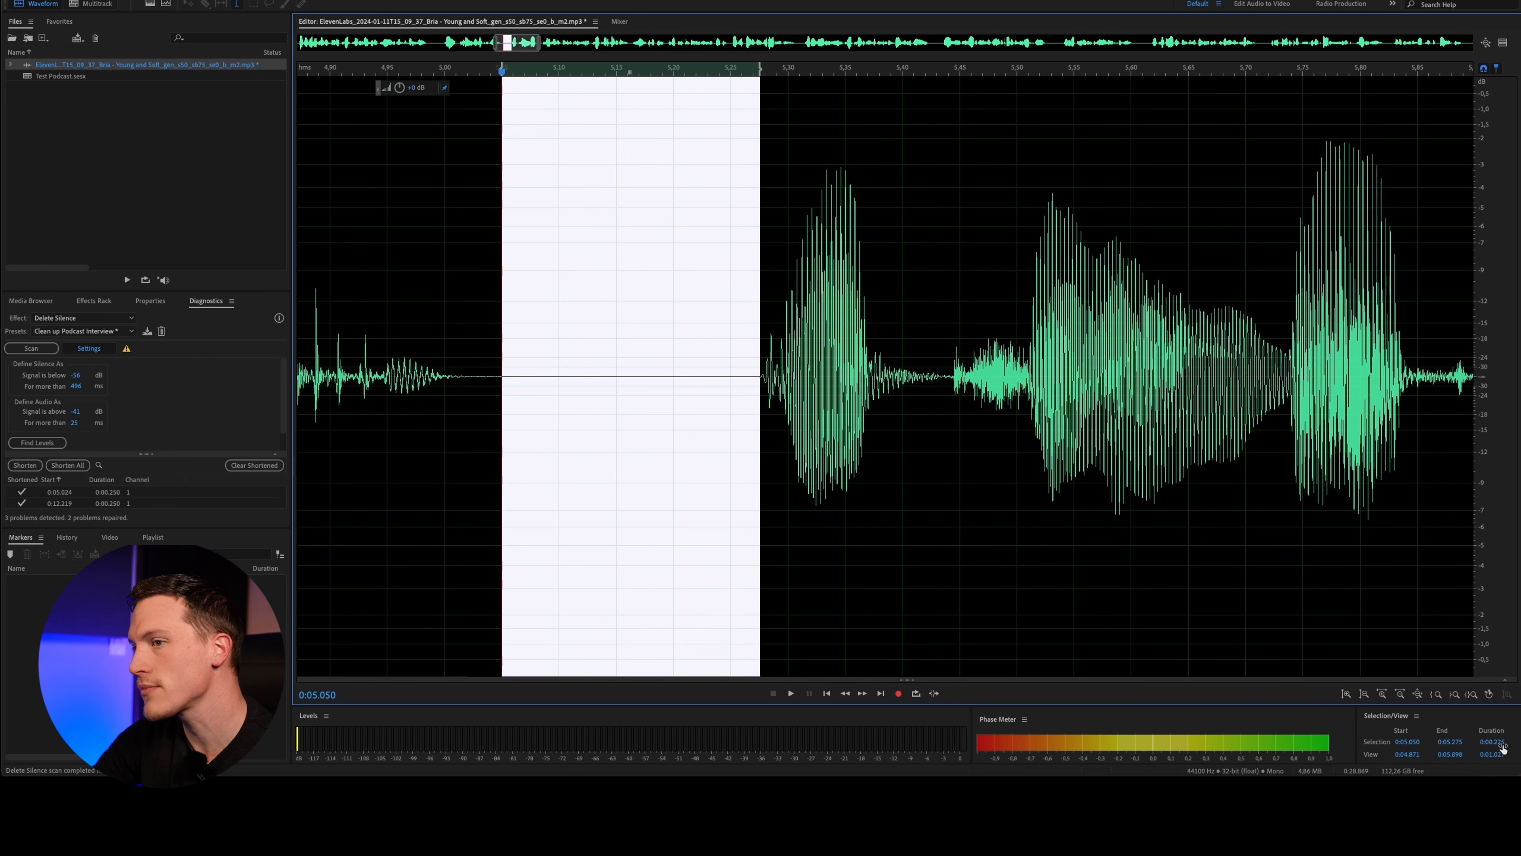
{"action": "scroll", "coordinate": [569, 420], "scroll_direction": "down", "scroll_amount": 8}
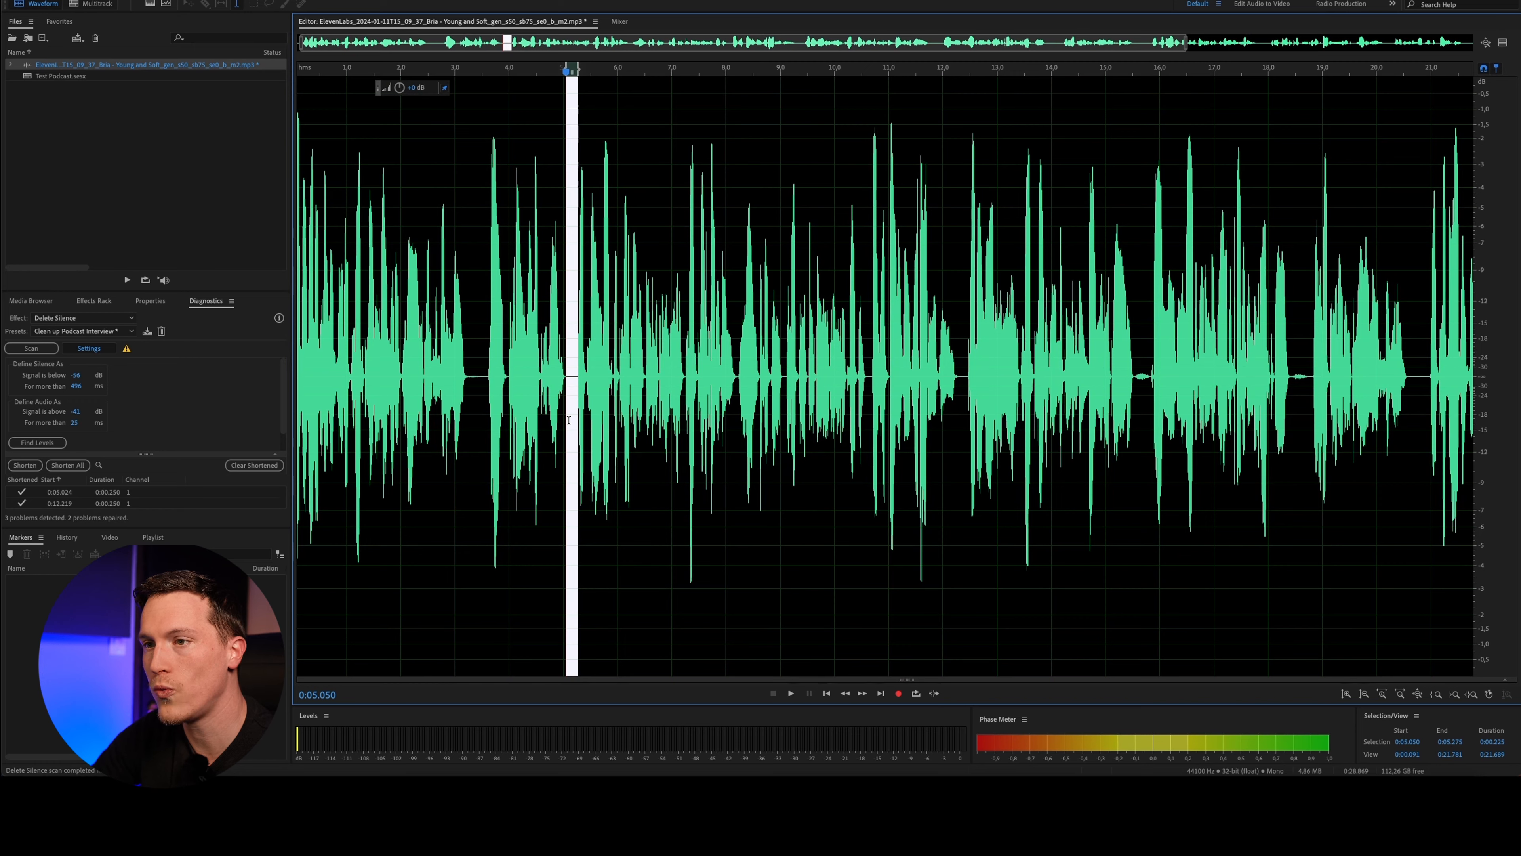
{"action": "scroll", "coordinate": [575, 414], "scroll_direction": "up", "scroll_amount": 8}
{"action": "left_click", "coordinate": [649, 382]}
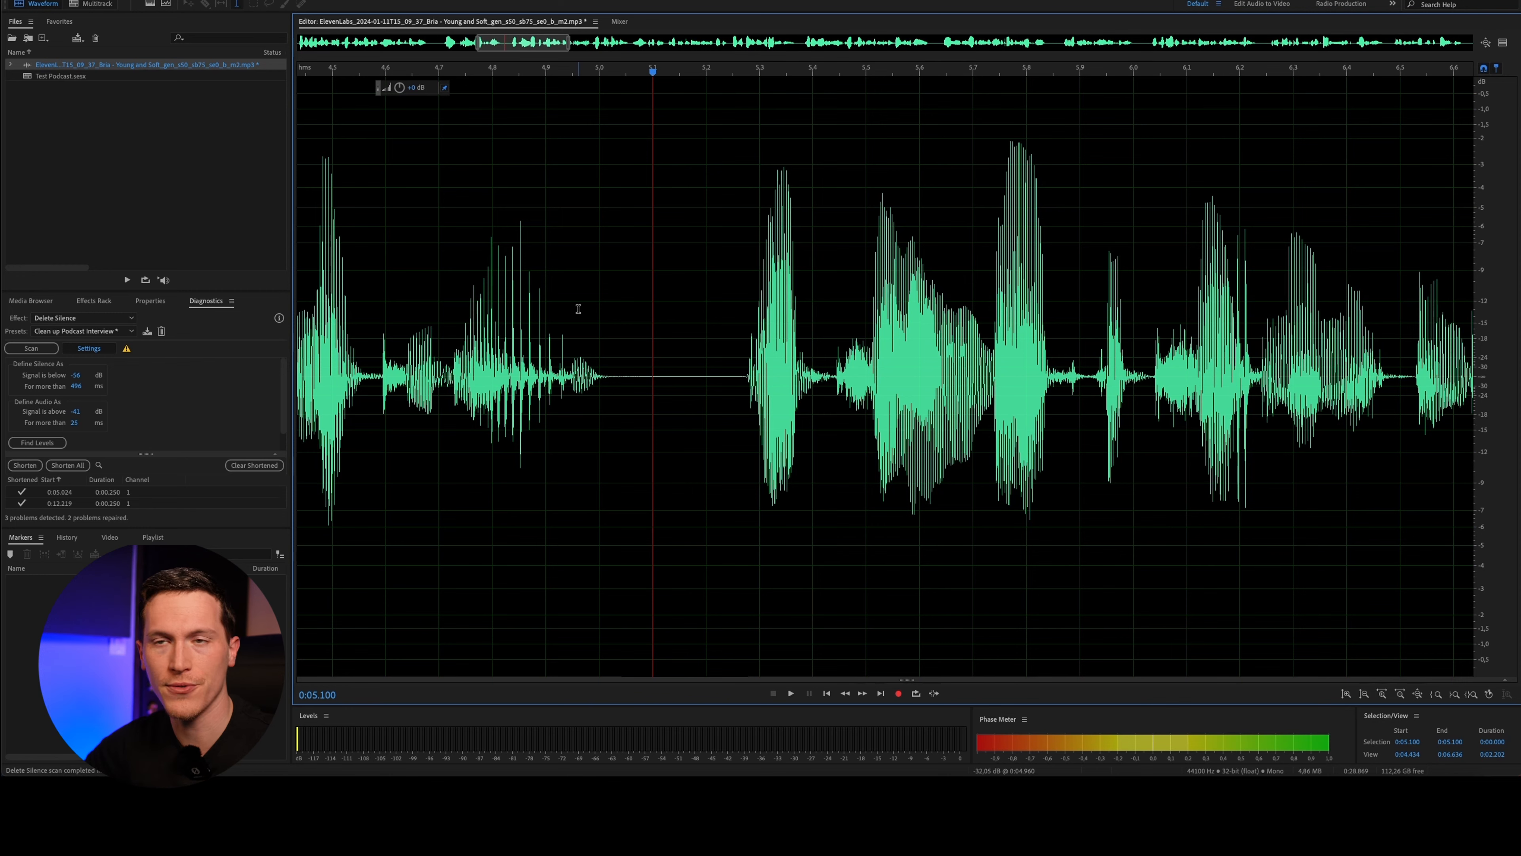
{"action": "scroll", "coordinate": [626, 336], "scroll_direction": "down", "scroll_amount": 5}
{"action": "left_click", "coordinate": [628, 338]}
{"action": "key", "text": "backslash"}
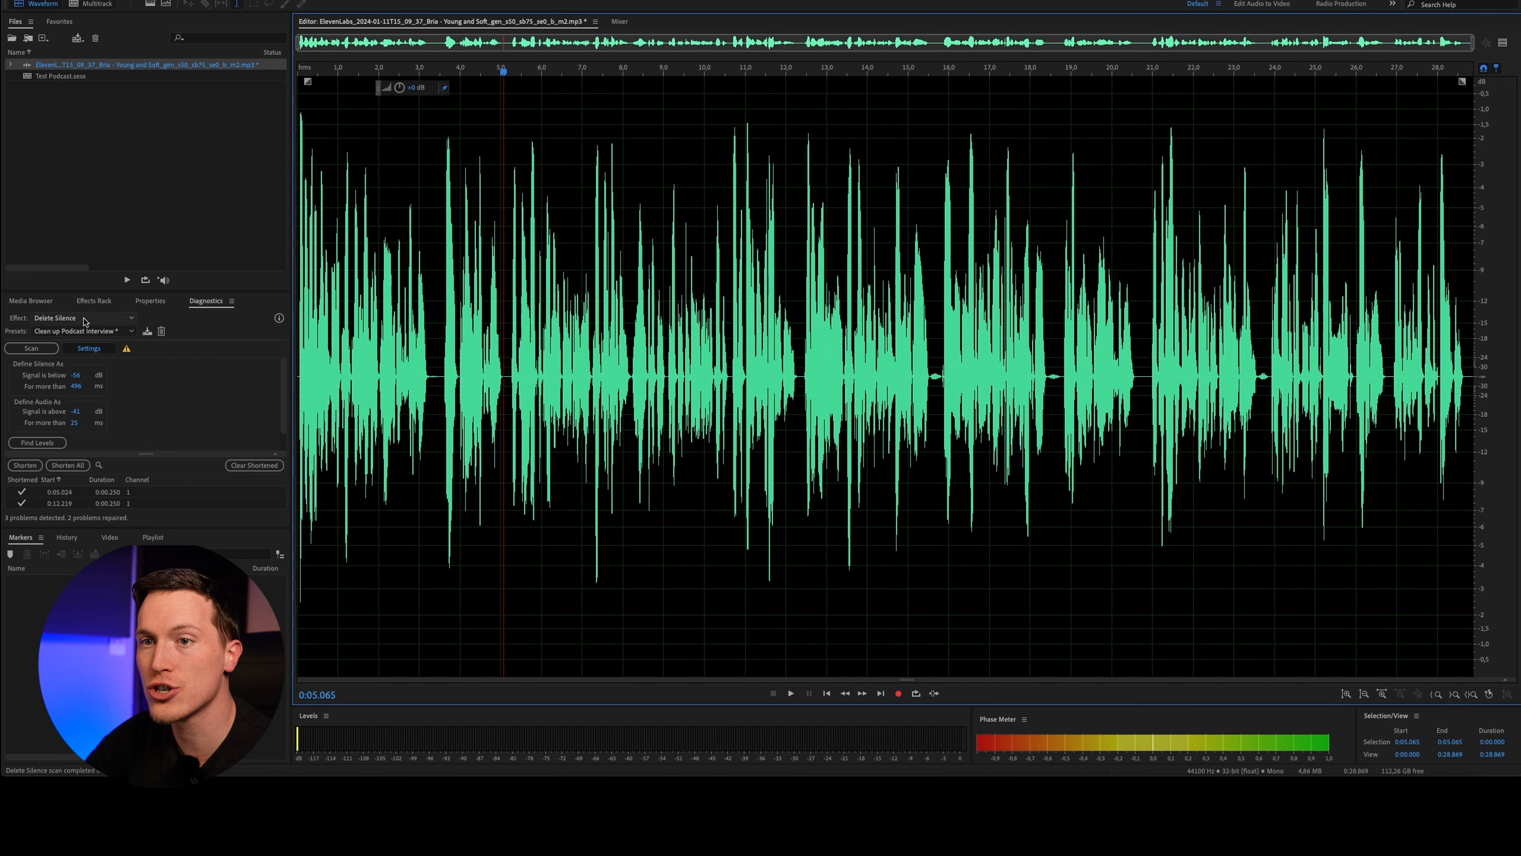
{"action": "left_click", "coordinate": [86, 330]}
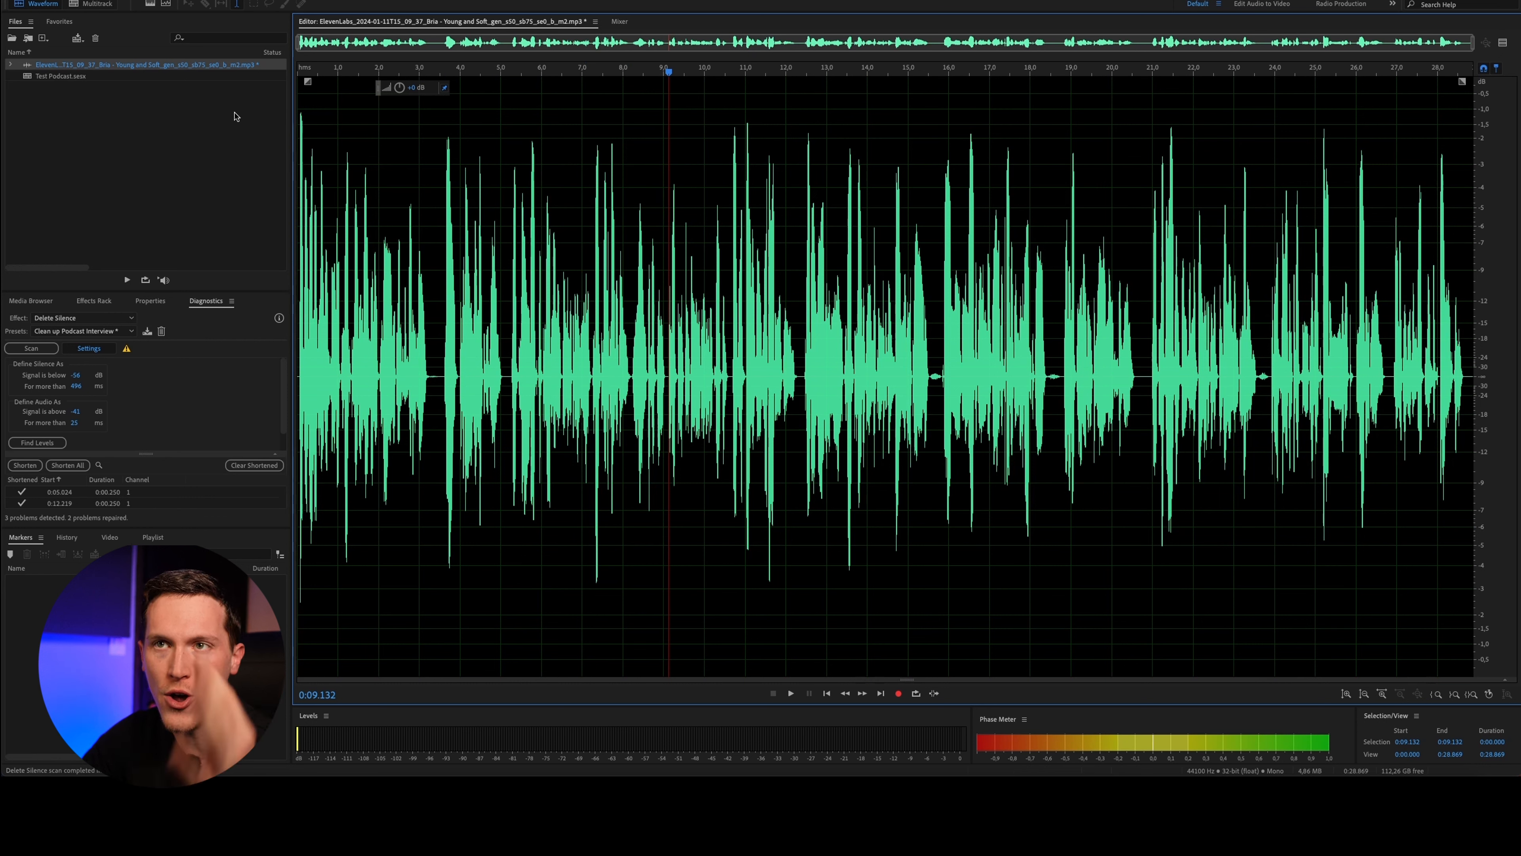
Try DeNoise on the voice recording, comparing amounts of 0 % and about 32 %, and close the effect without applying it
{"action": "left_click", "coordinate": [240, 1]}
{"action": "mouse_move", "coordinate": [327, 200]}
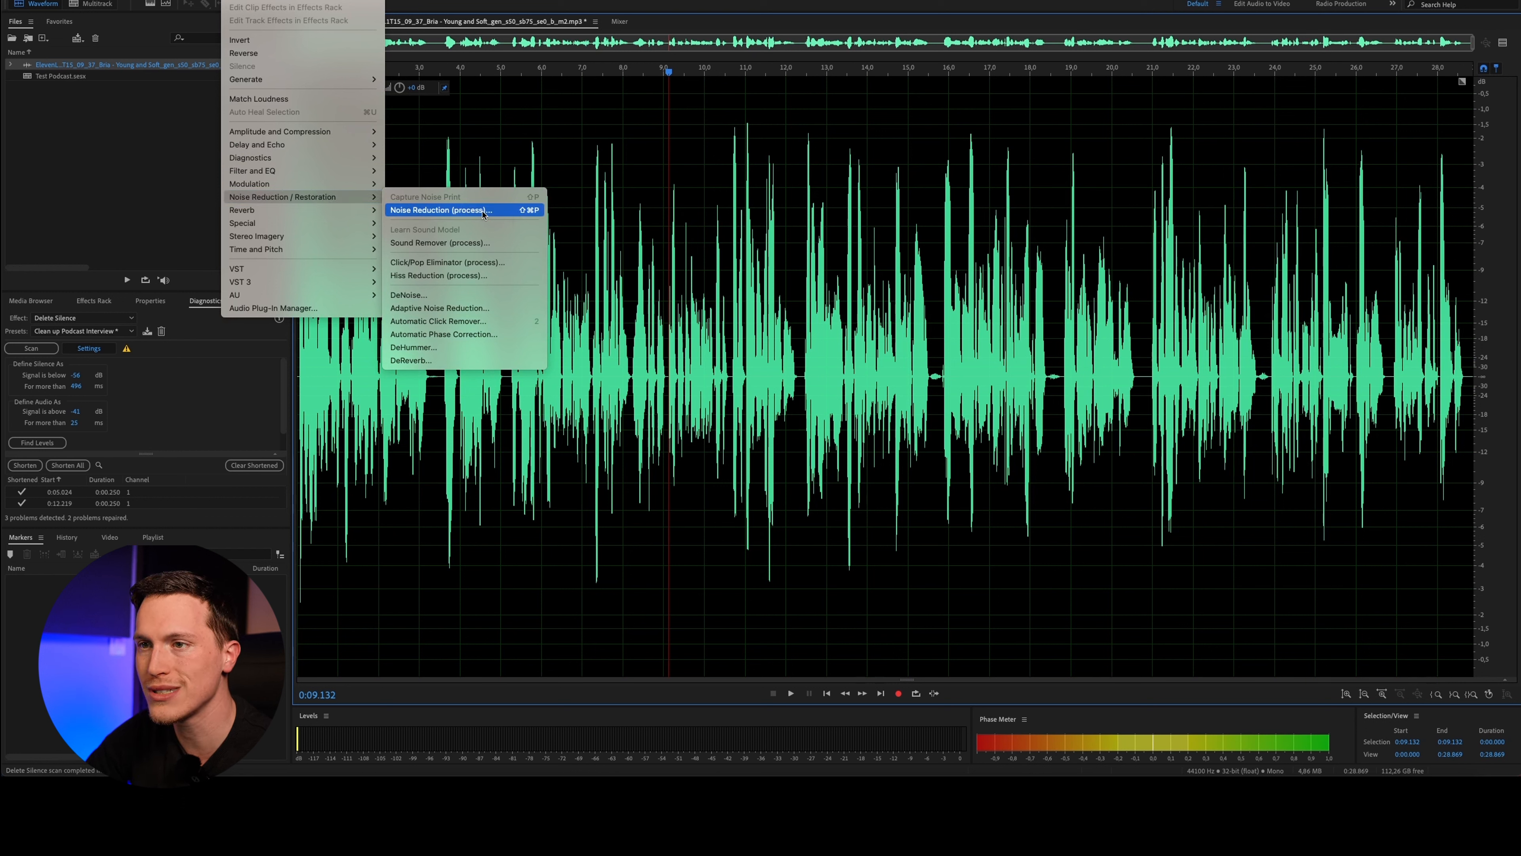
{"action": "left_click", "coordinate": [481, 297]}
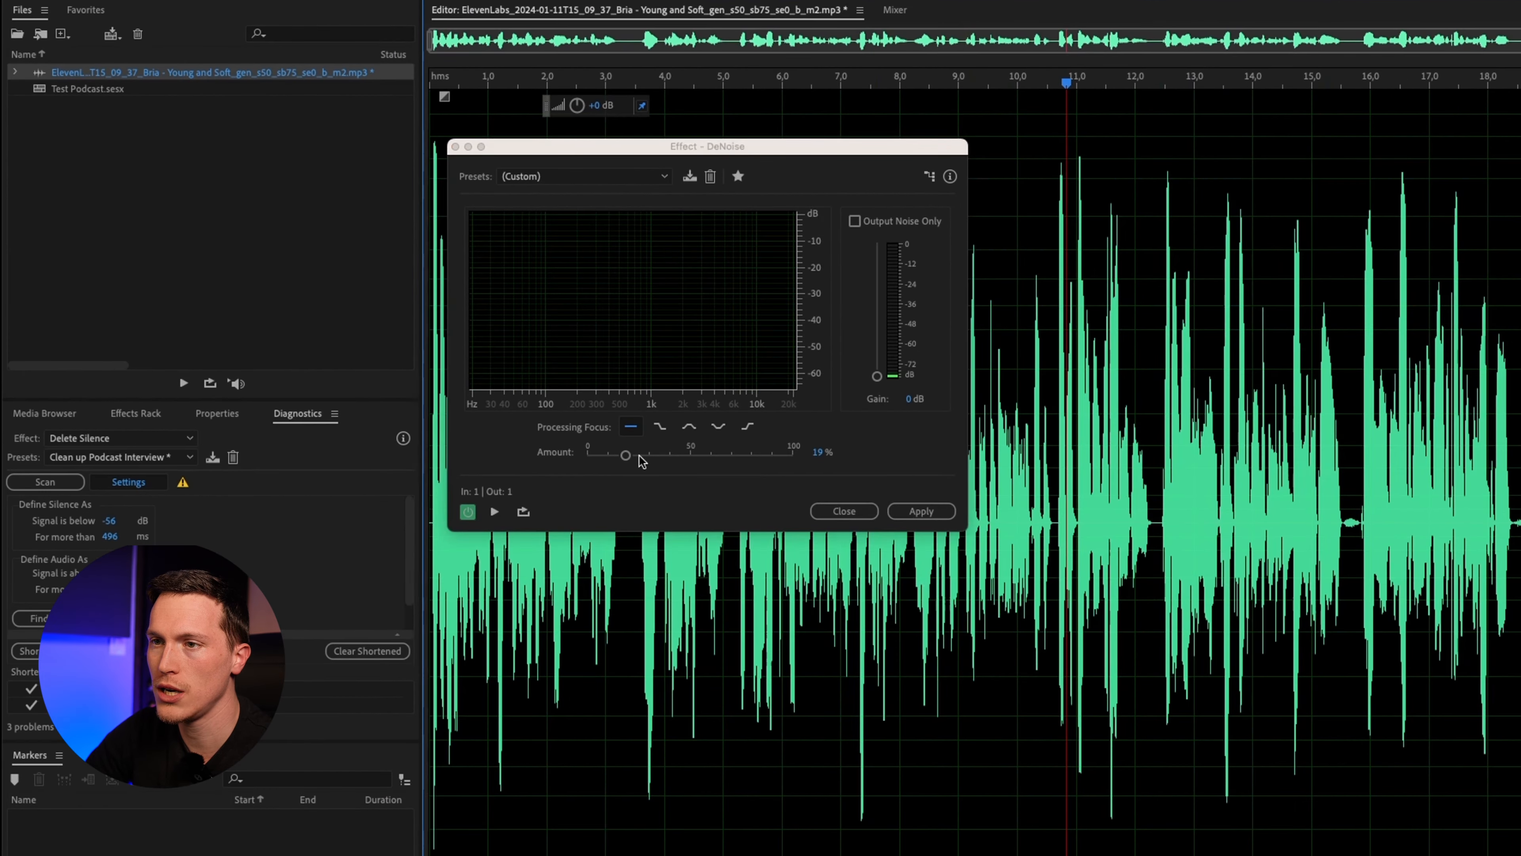
{"action": "left_click_drag", "start_coordinate": [640, 457], "coordinate": [379, 479]}
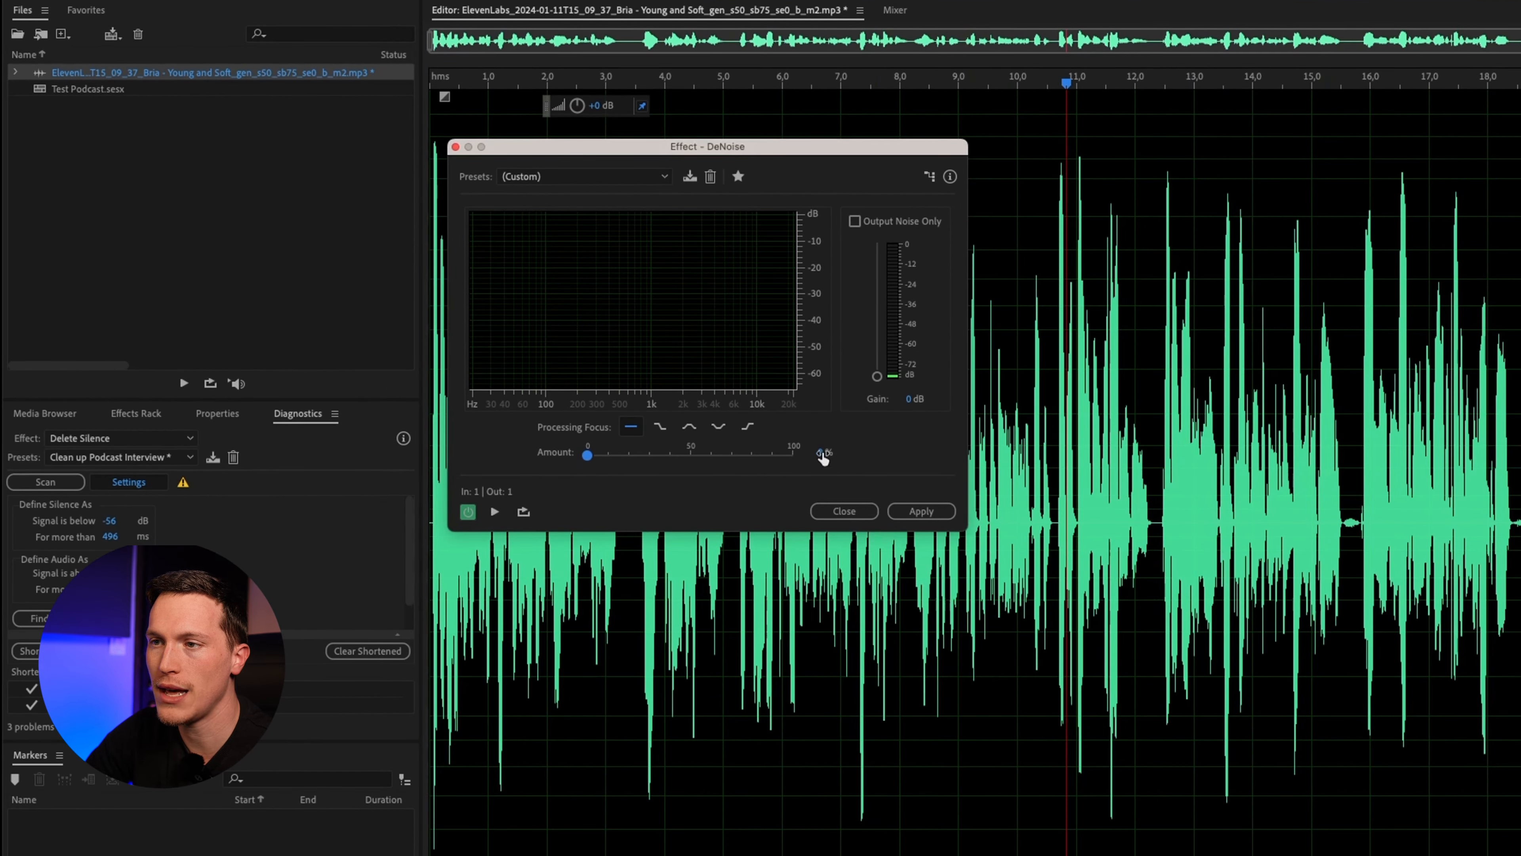
{"action": "key", "text": "space"}
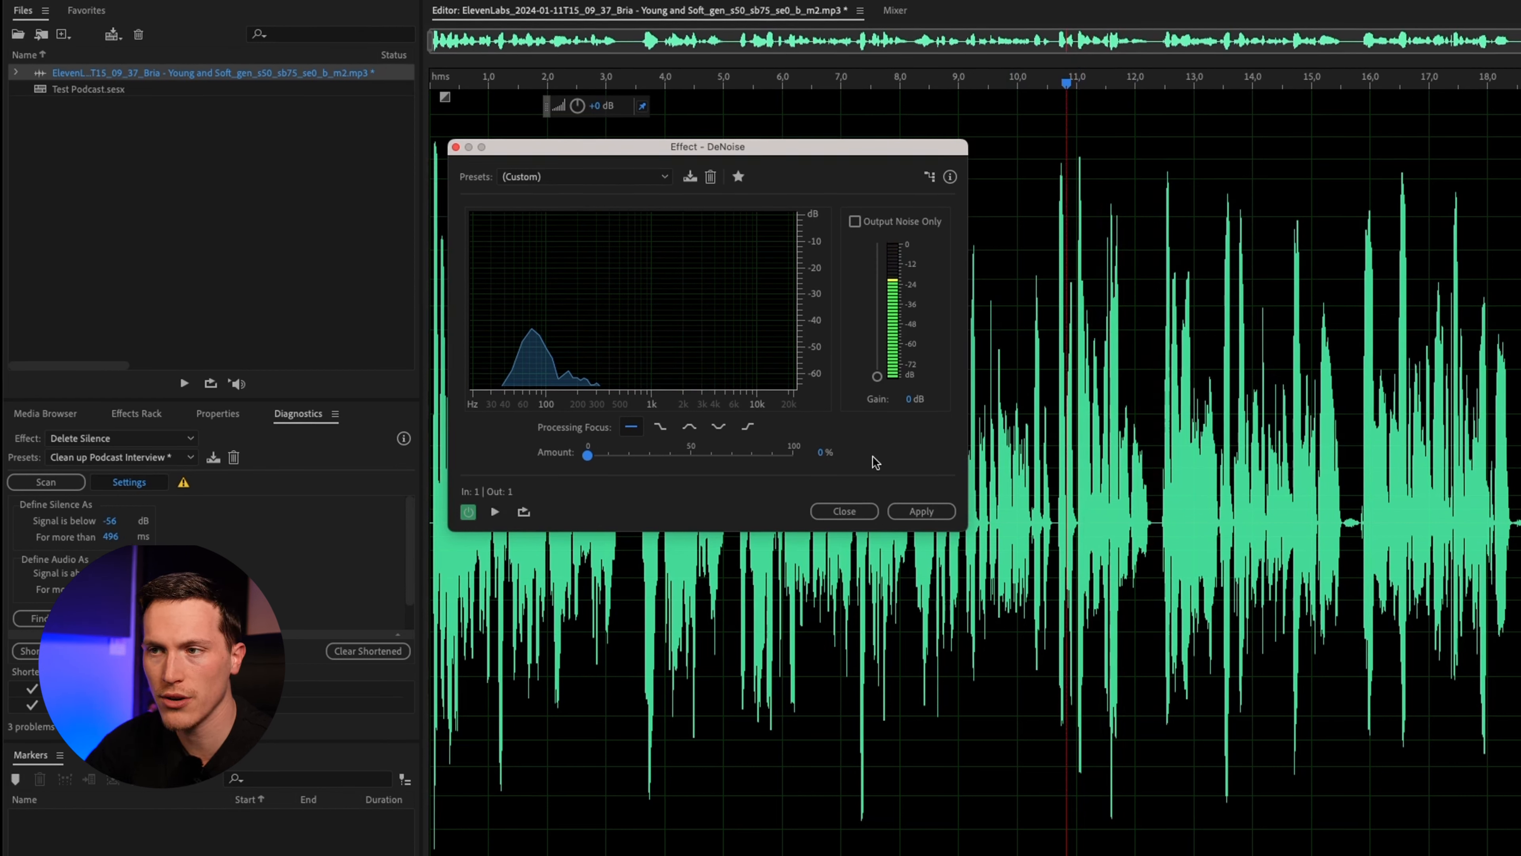
{"action": "left_click_drag", "start_coordinate": [588, 456], "coordinate": [655, 466]}
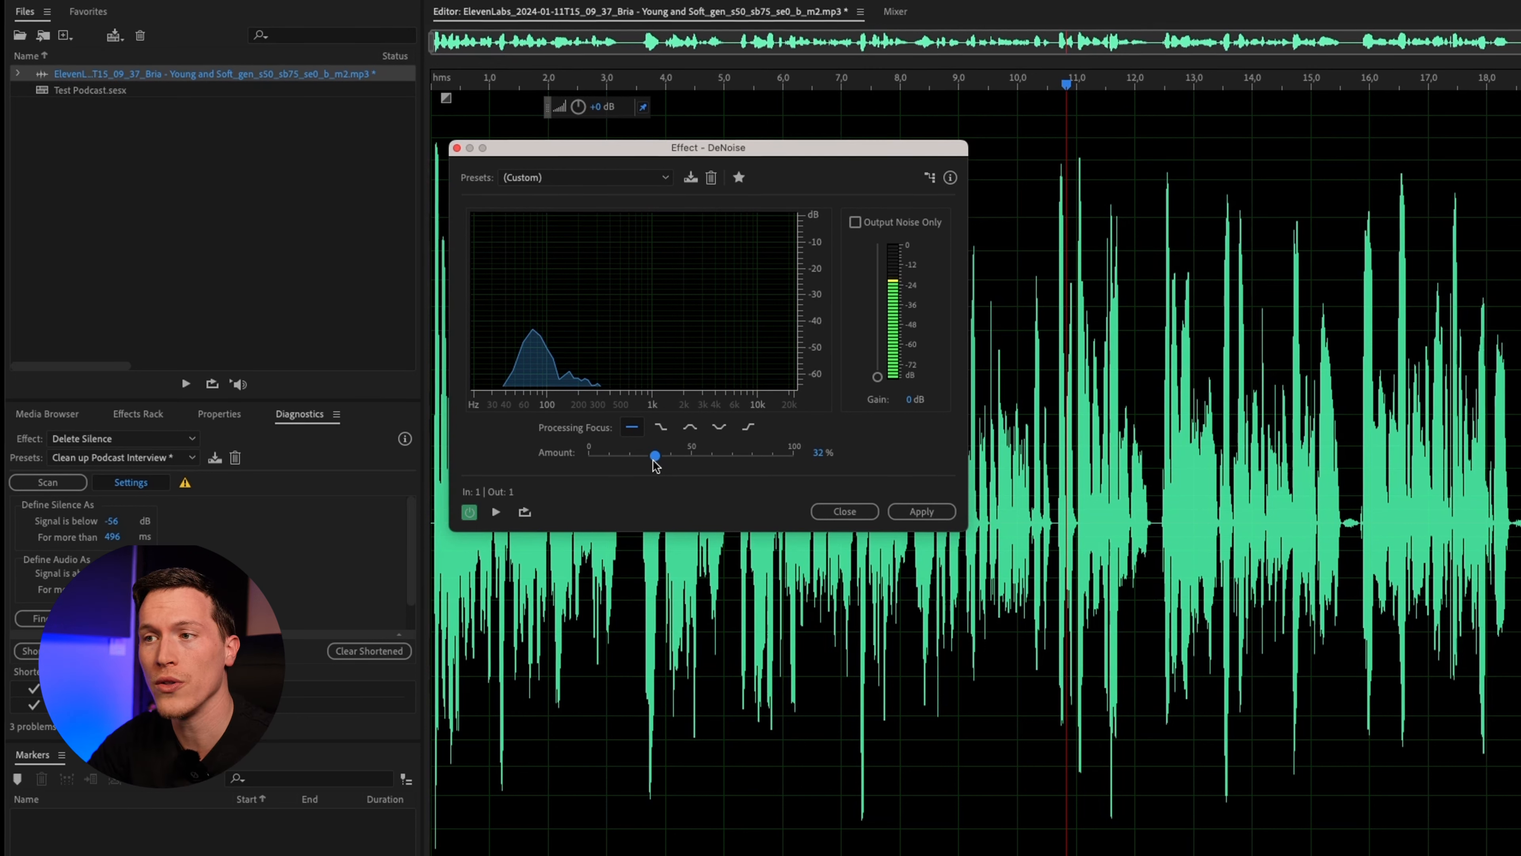
{"action": "left_click_drag", "start_coordinate": [655, 465], "coordinate": [574, 459]}
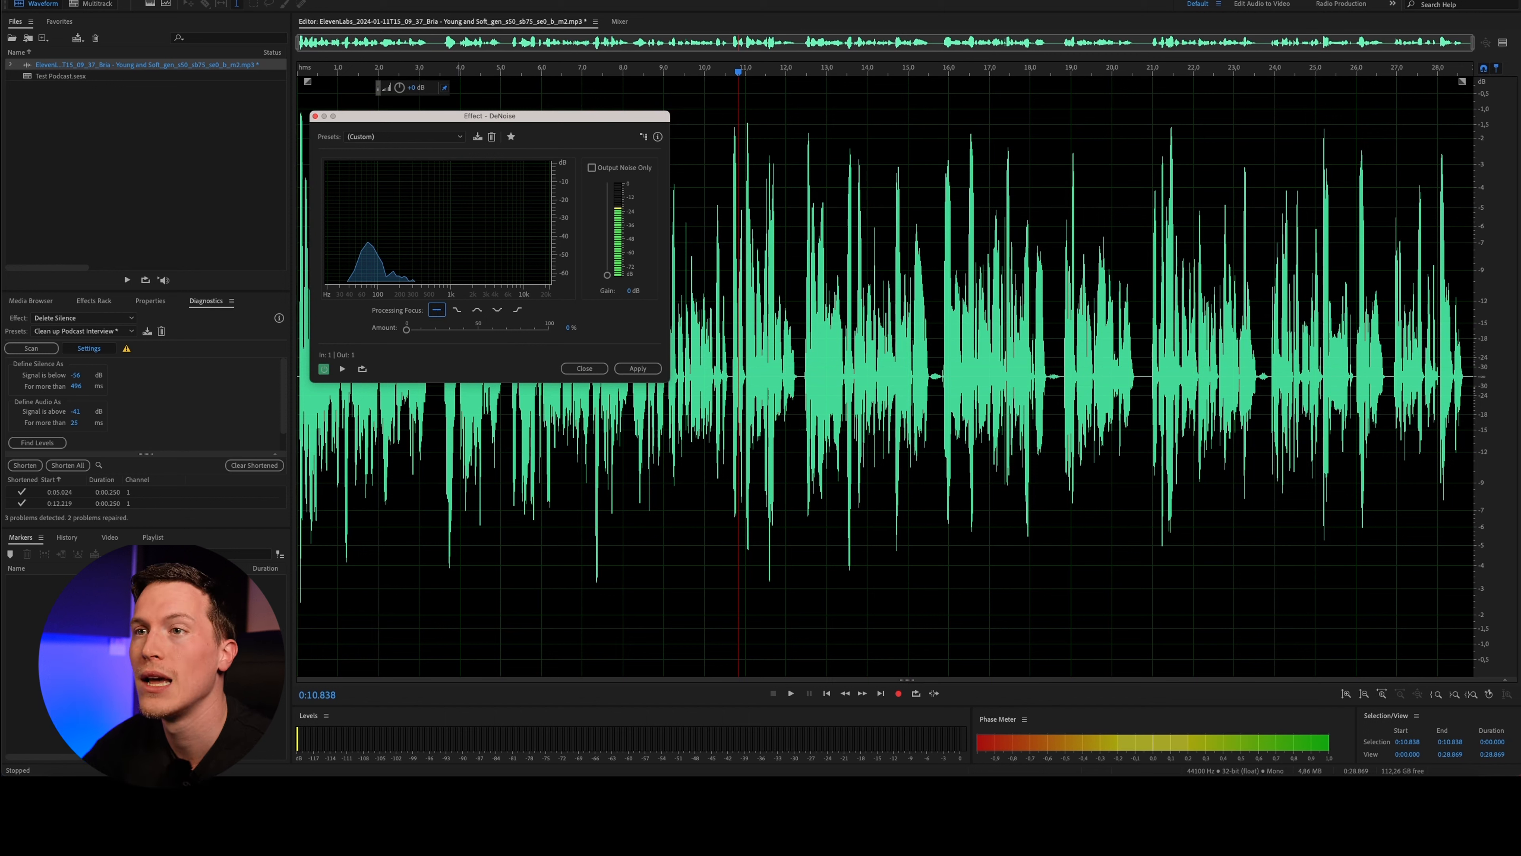
{"action": "left_click", "coordinate": [315, 116]}
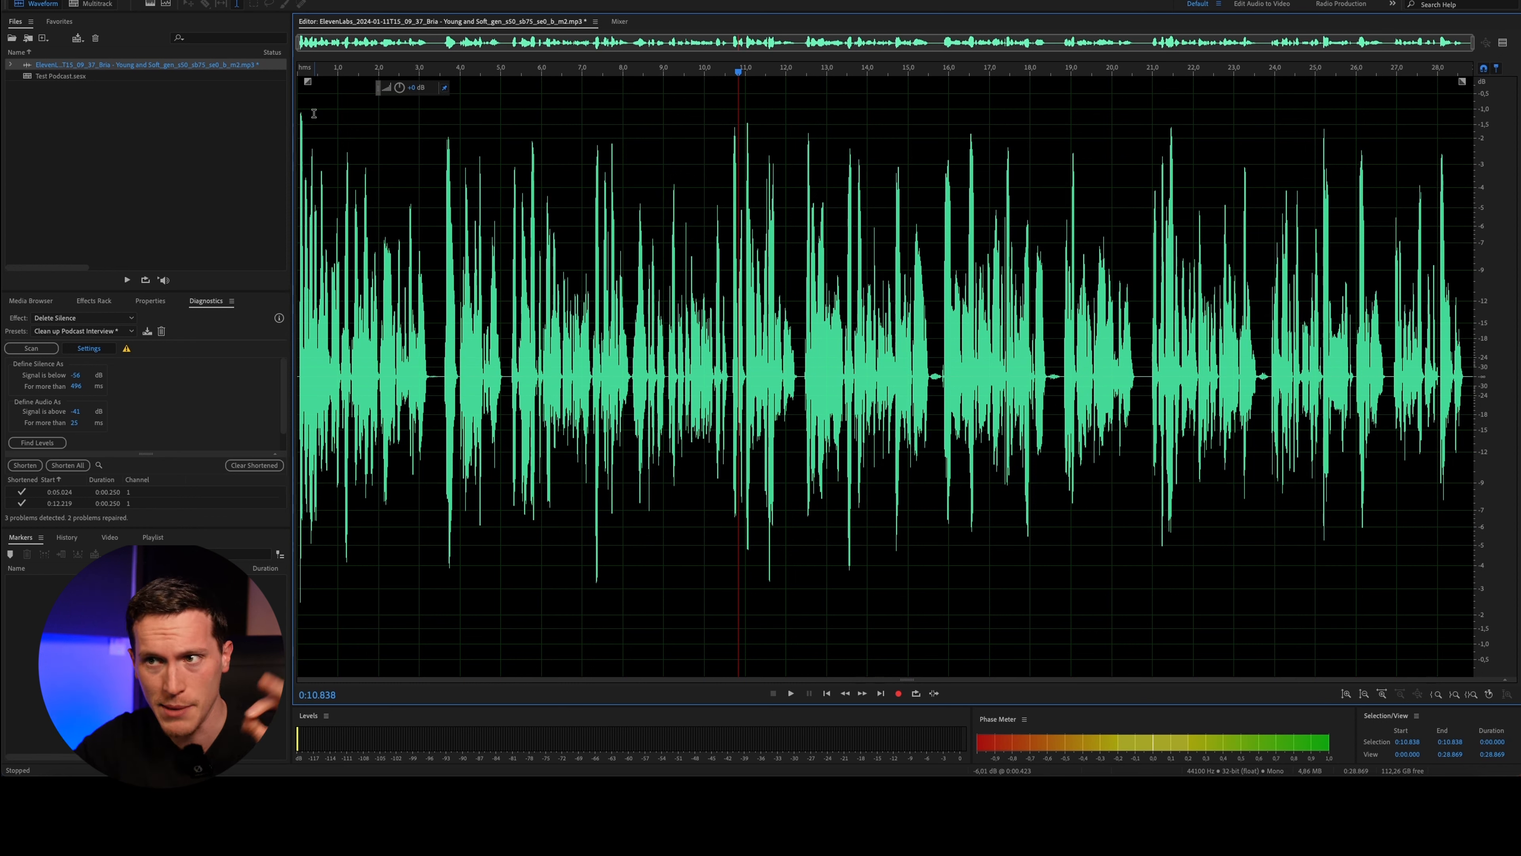
Open the Noise Reduction process and amplify the near-silent pause from about 3.26 to 3.60 seconds in the voice recording
{"action": "left_click", "coordinate": [241, 0]}
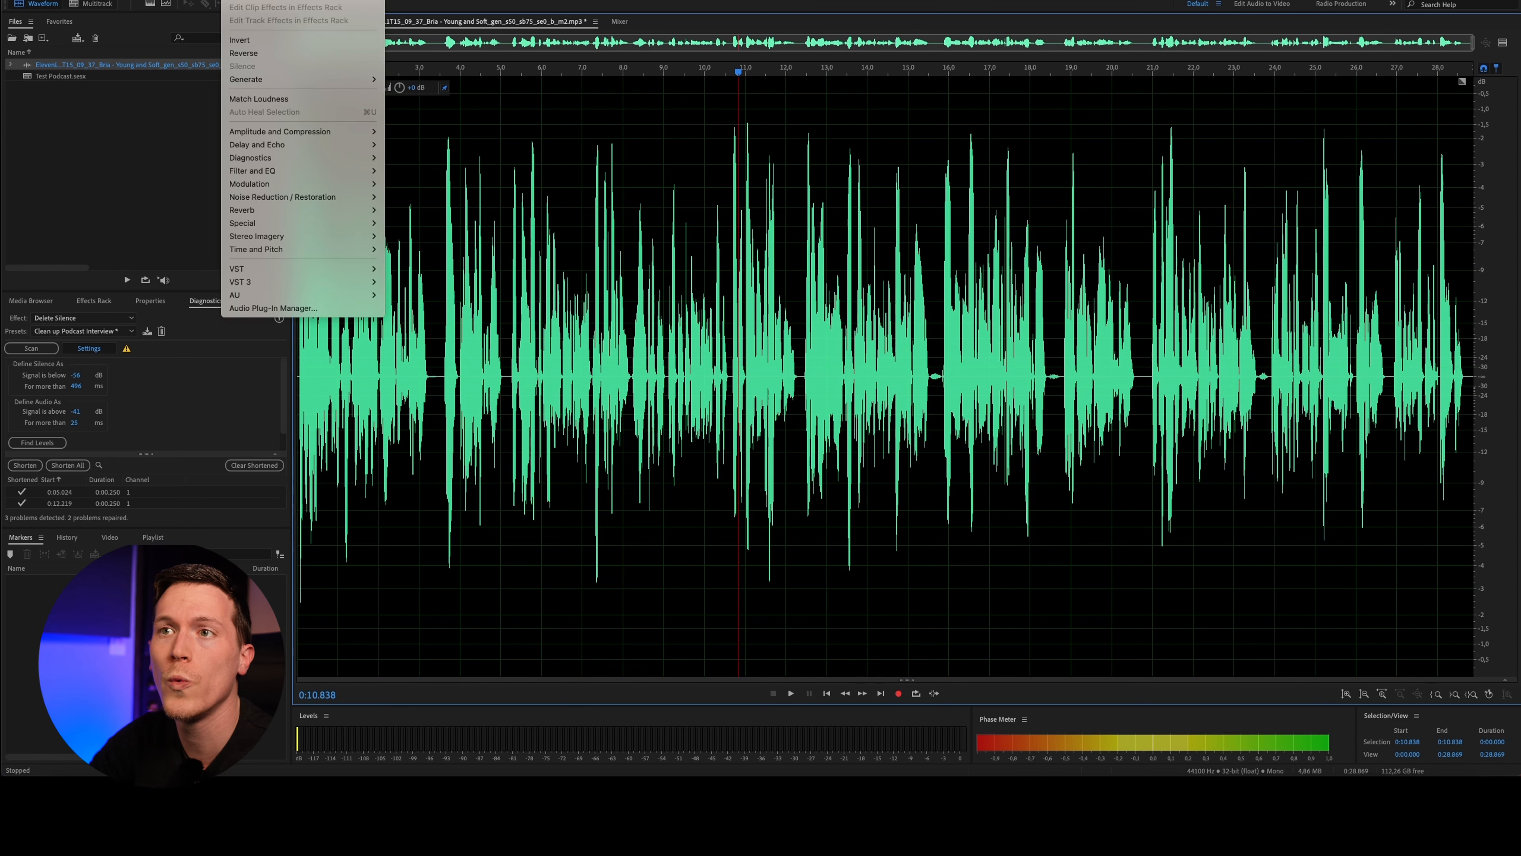
{"action": "mouse_move", "coordinate": [310, 198]}
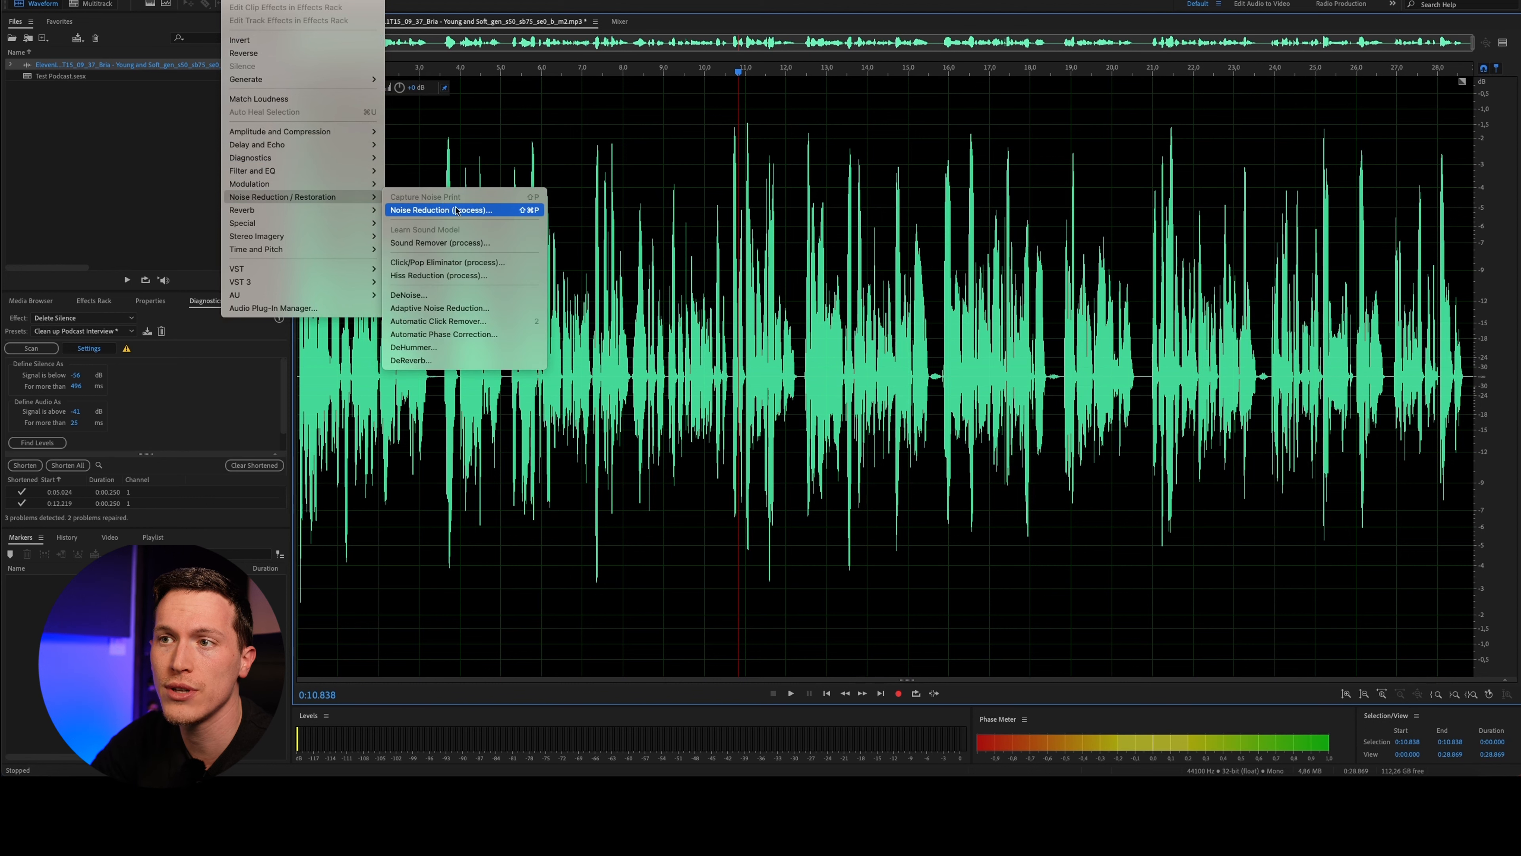
{"action": "left_click", "coordinate": [491, 211]}
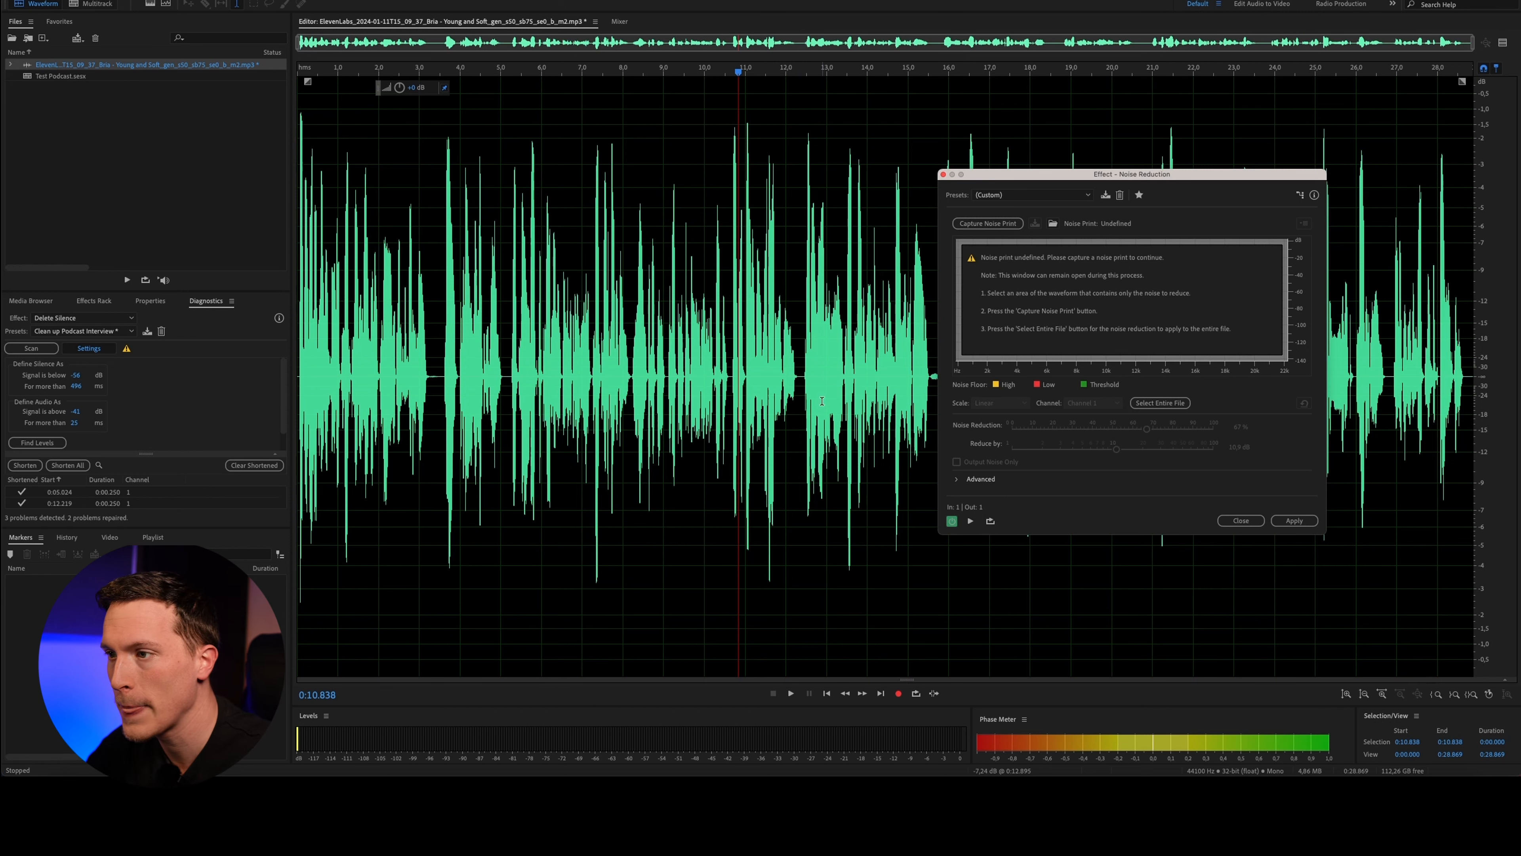
{"action": "scroll", "coordinate": [419, 352], "scroll_direction": "up", "scroll_amount": 4}
{"action": "scroll", "coordinate": [421, 355], "scroll_direction": "up", "scroll_amount": 2}
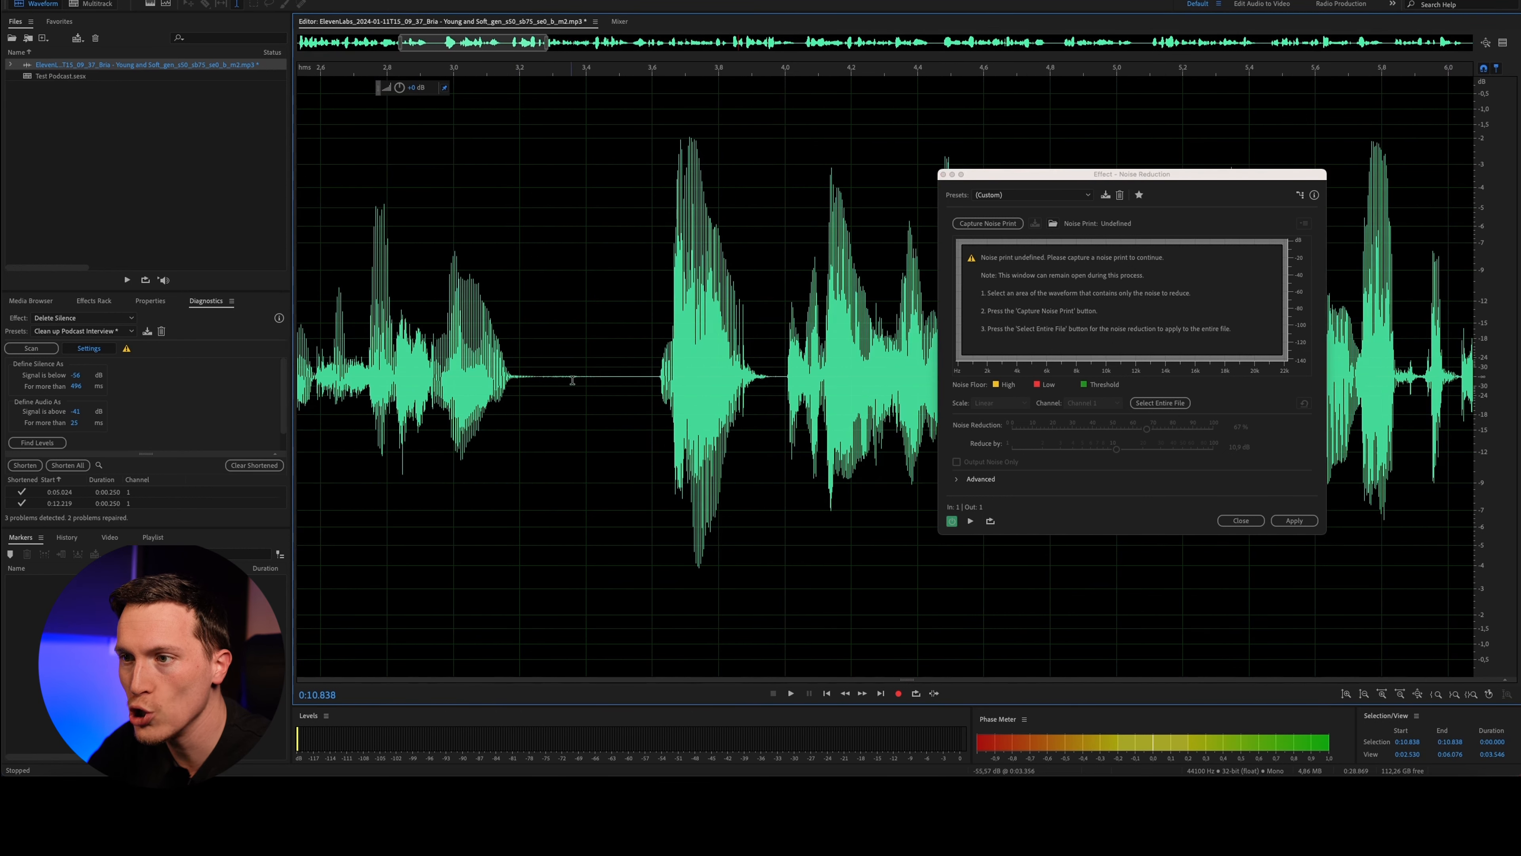
{"action": "scroll", "coordinate": [553, 392], "scroll_direction": "up", "scroll_amount": 1}
{"action": "left_click_drag", "start_coordinate": [535, 390], "coordinate": [673, 389]}
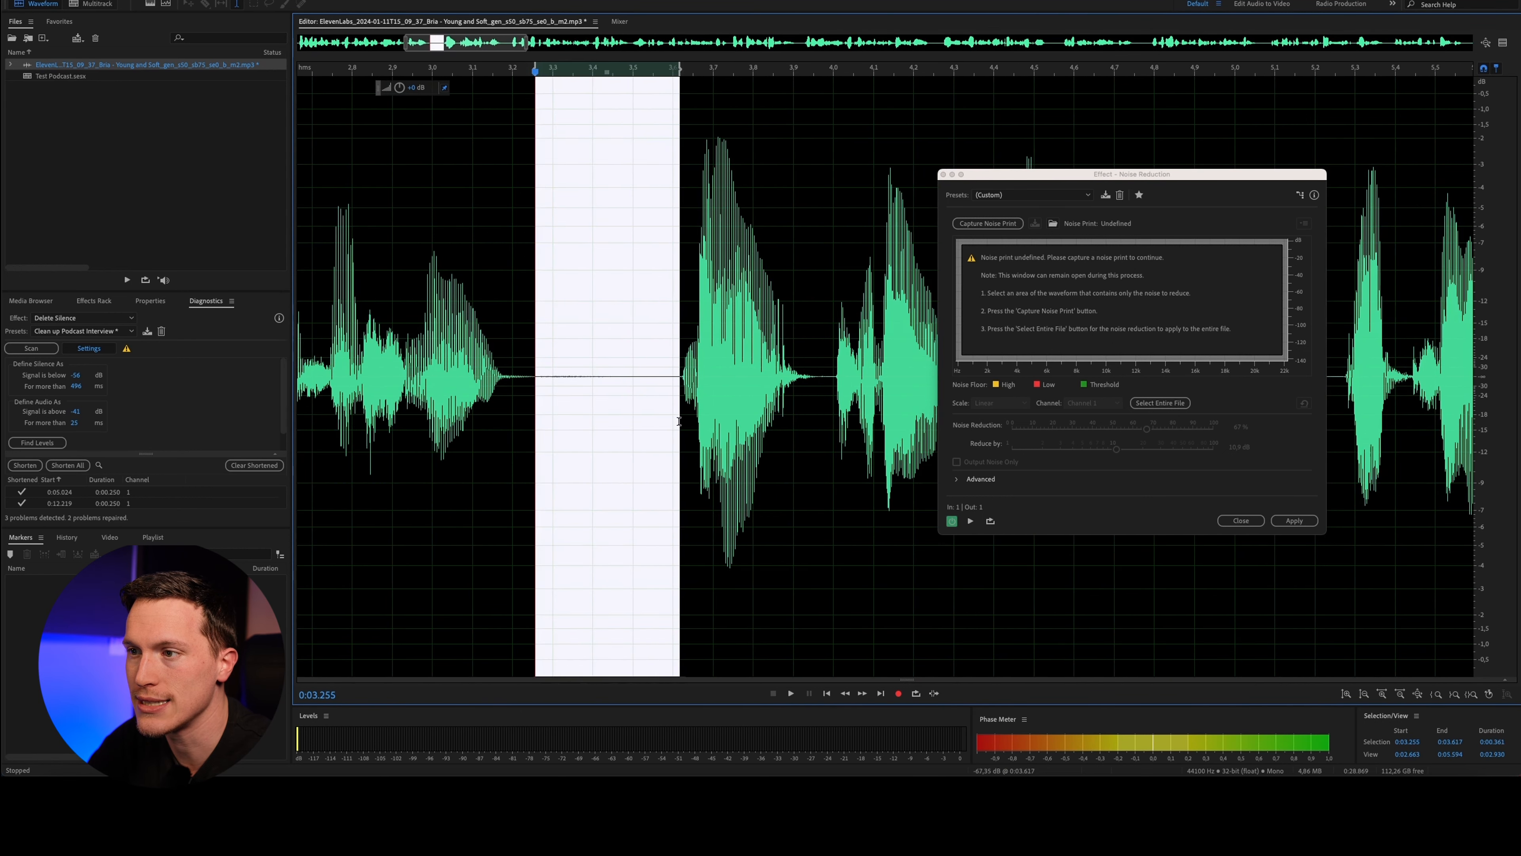
{"action": "left_click_drag", "start_coordinate": [400, 87], "coordinate": [424, 64]}
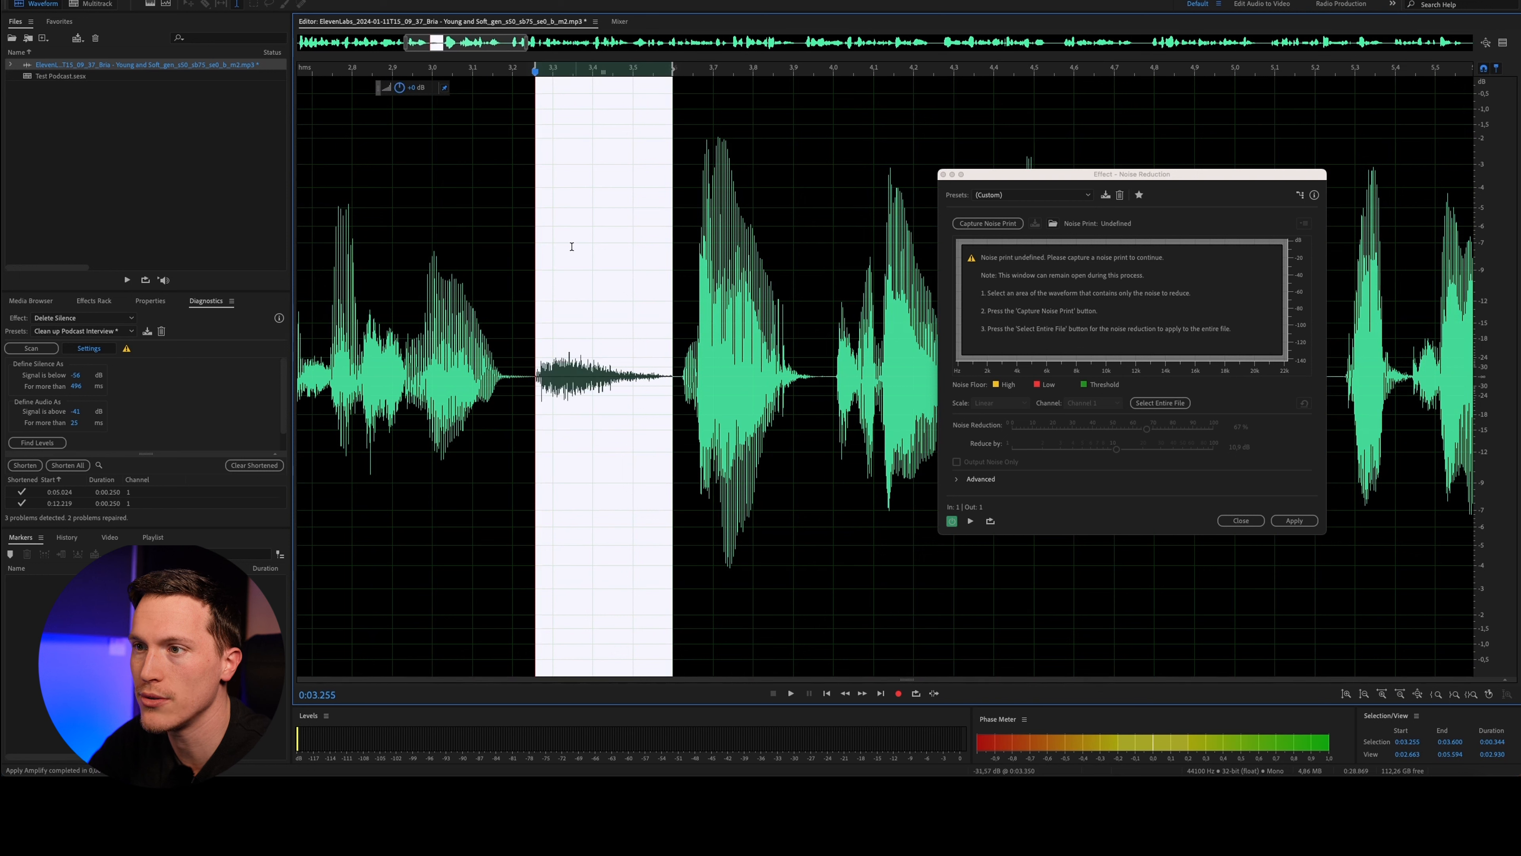
Capture a noise print from the amplified noise between about 3.29 and 3.48 seconds
{"action": "key", "text": "space"}
{"action": "left_click", "coordinate": [566, 316]}
{"action": "scroll", "coordinate": [569, 316], "scroll_direction": "up", "scroll_amount": 4}
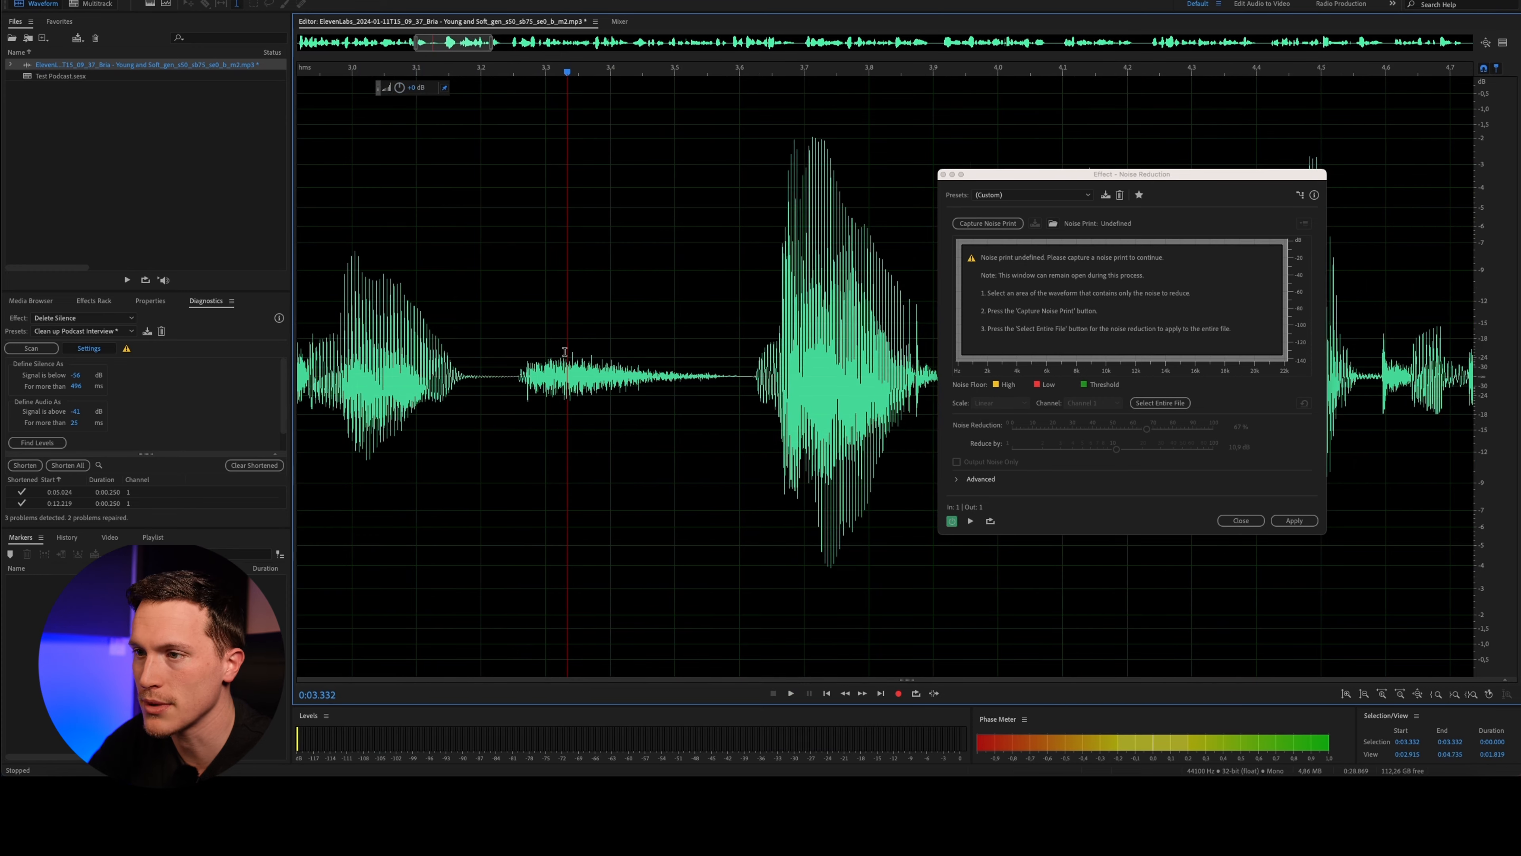
{"action": "scroll", "coordinate": [538, 272], "scroll_direction": "down", "scroll_amount": 1}
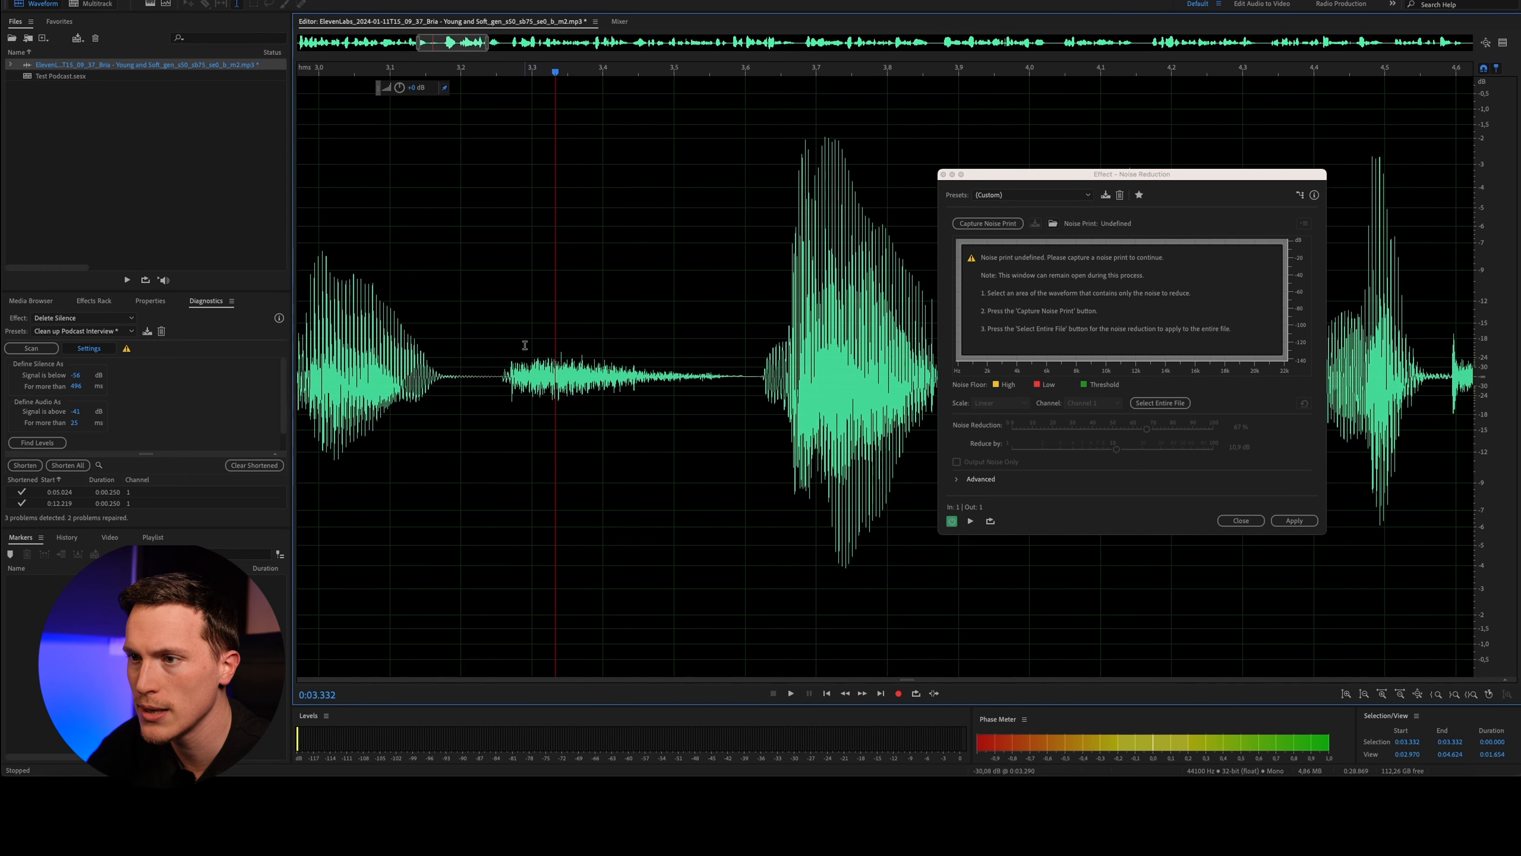
{"action": "left_click_drag", "start_coordinate": [524, 346], "coordinate": [661, 377]}
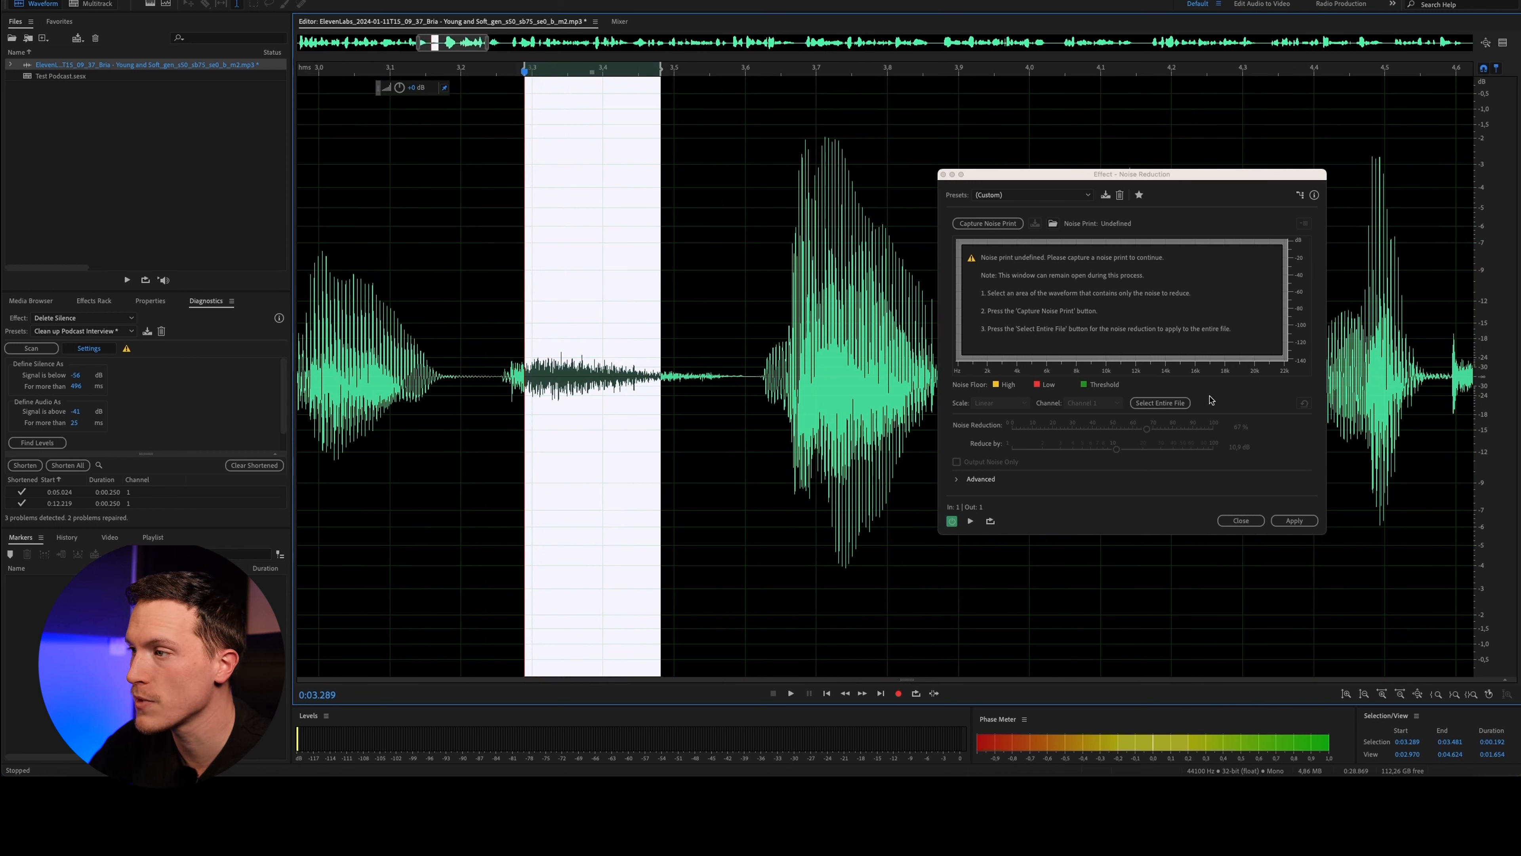
{"action": "left_click", "coordinate": [990, 224]}
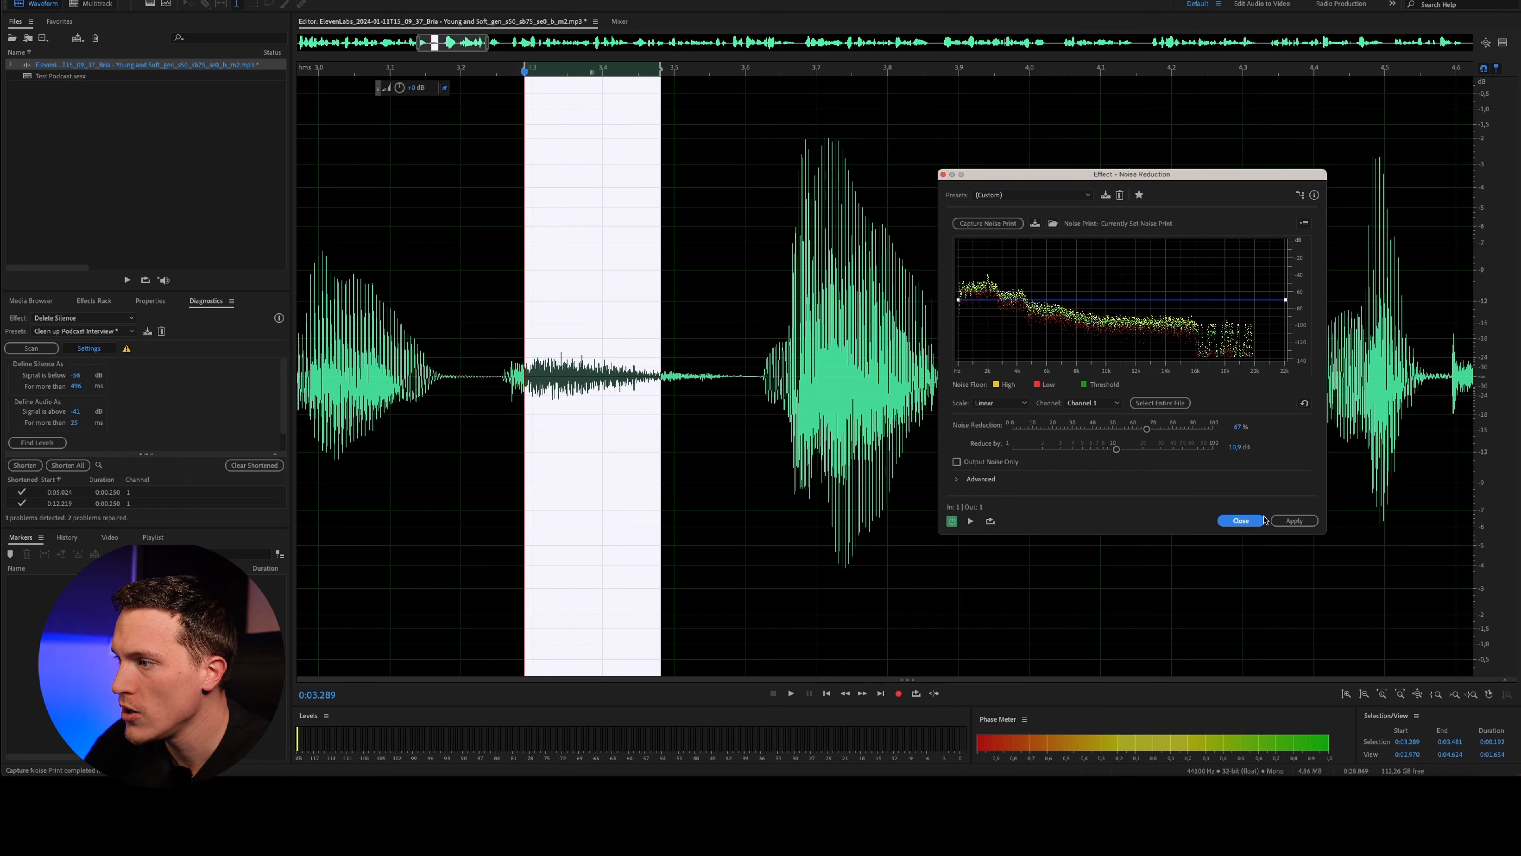
Try Noise Reduction on the entire file with 53 % reduction and Reduce by 4.1 dB, and close it without applying
{"action": "left_click", "coordinate": [1152, 402]}
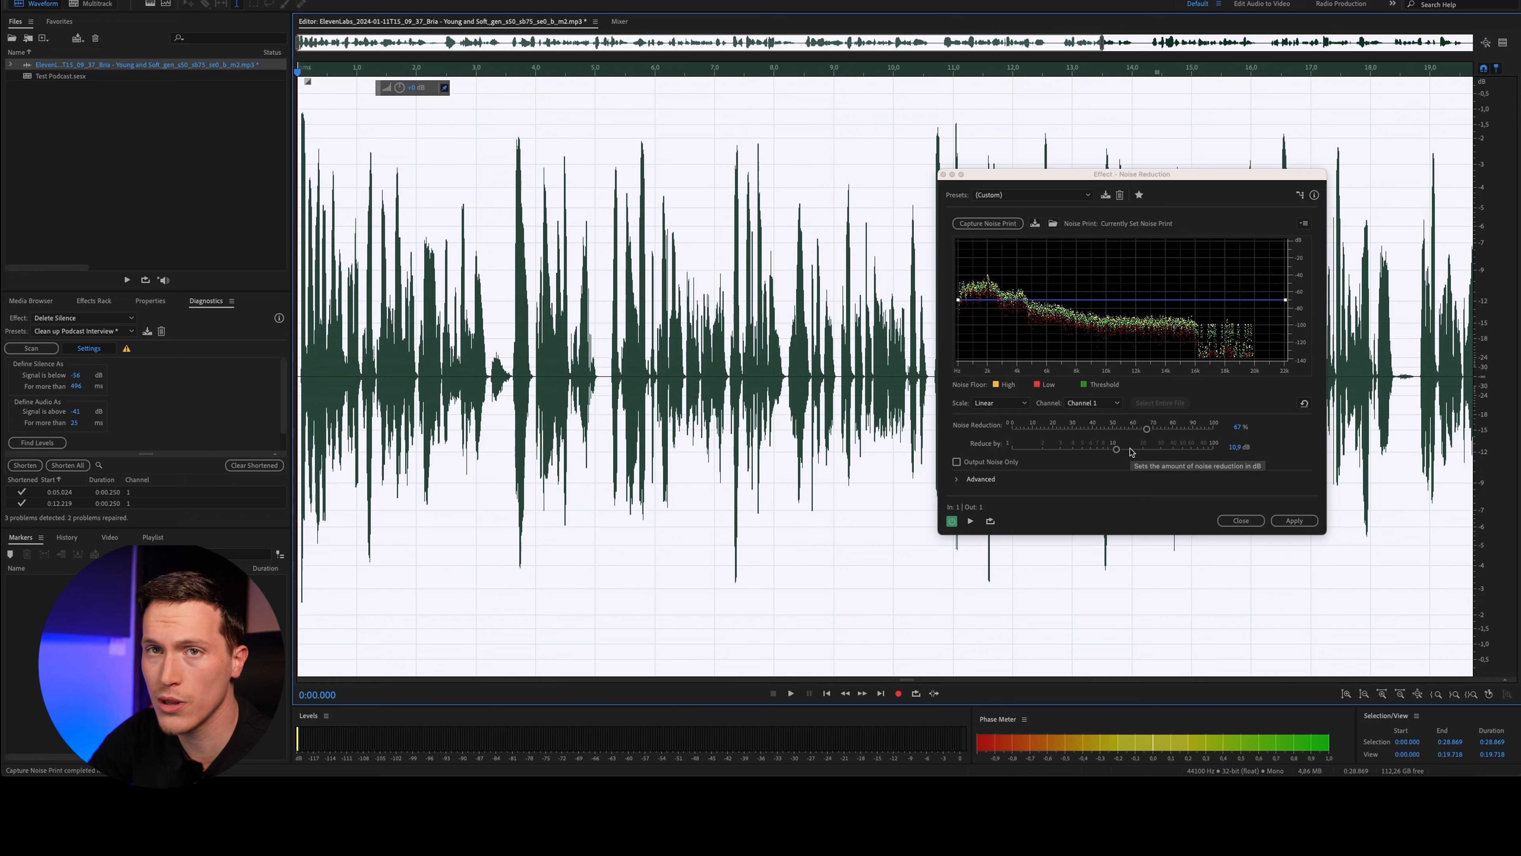
{"action": "mouse_move", "coordinate": [1115, 449]}
{"action": "left_mouse_down"}
{"action": "mouse_move", "coordinate": [1074, 449]}
{"action": "mouse_move", "coordinate": [1138, 432]}
{"action": "mouse_move", "coordinate": [1117, 433]}
{"action": "left_mouse_up"}
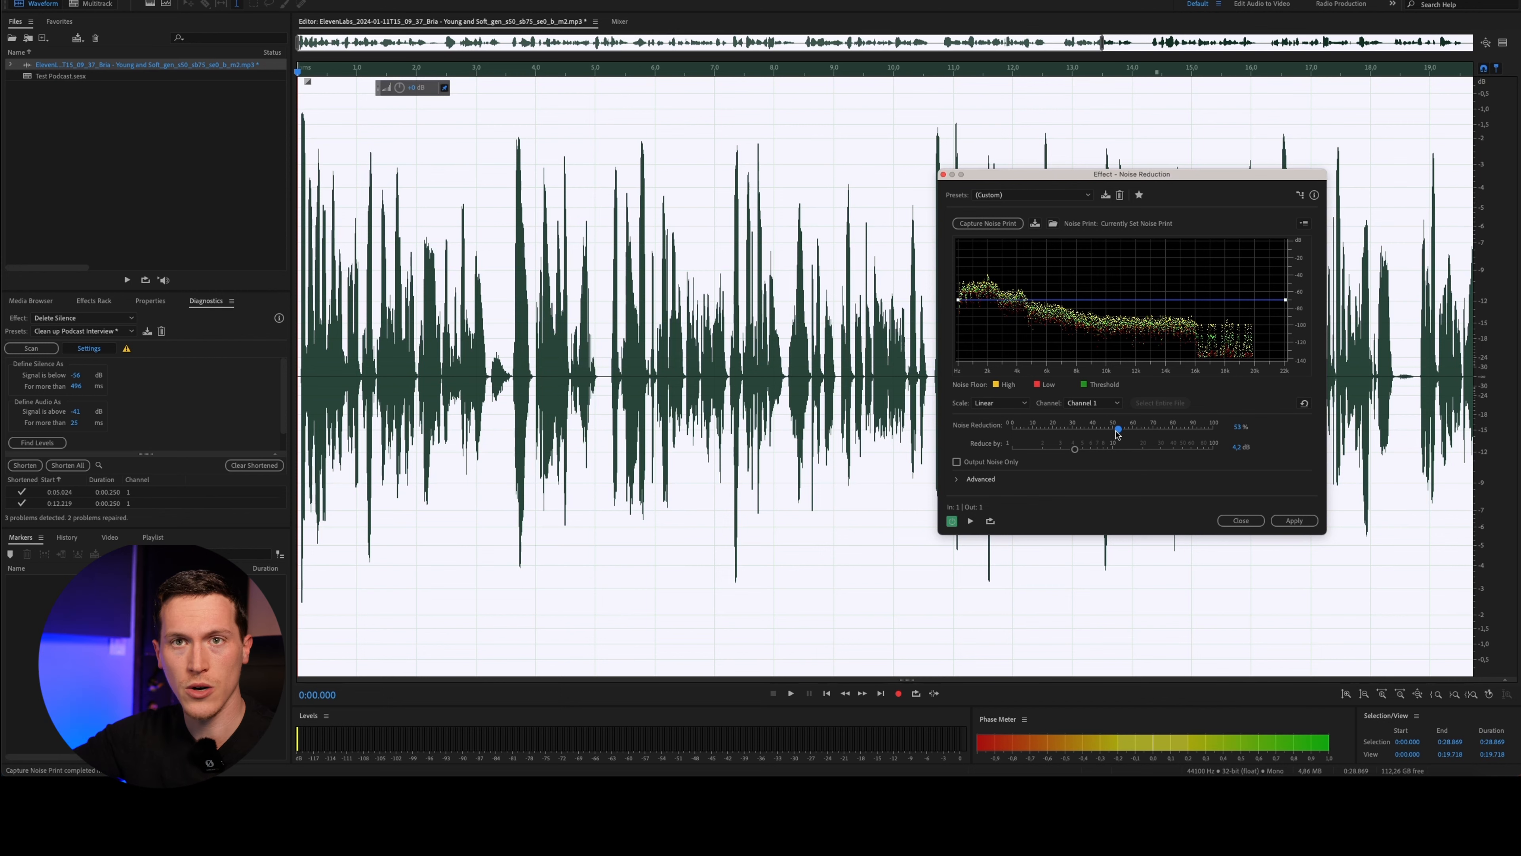
{"action": "left_click", "coordinate": [1241, 520]}
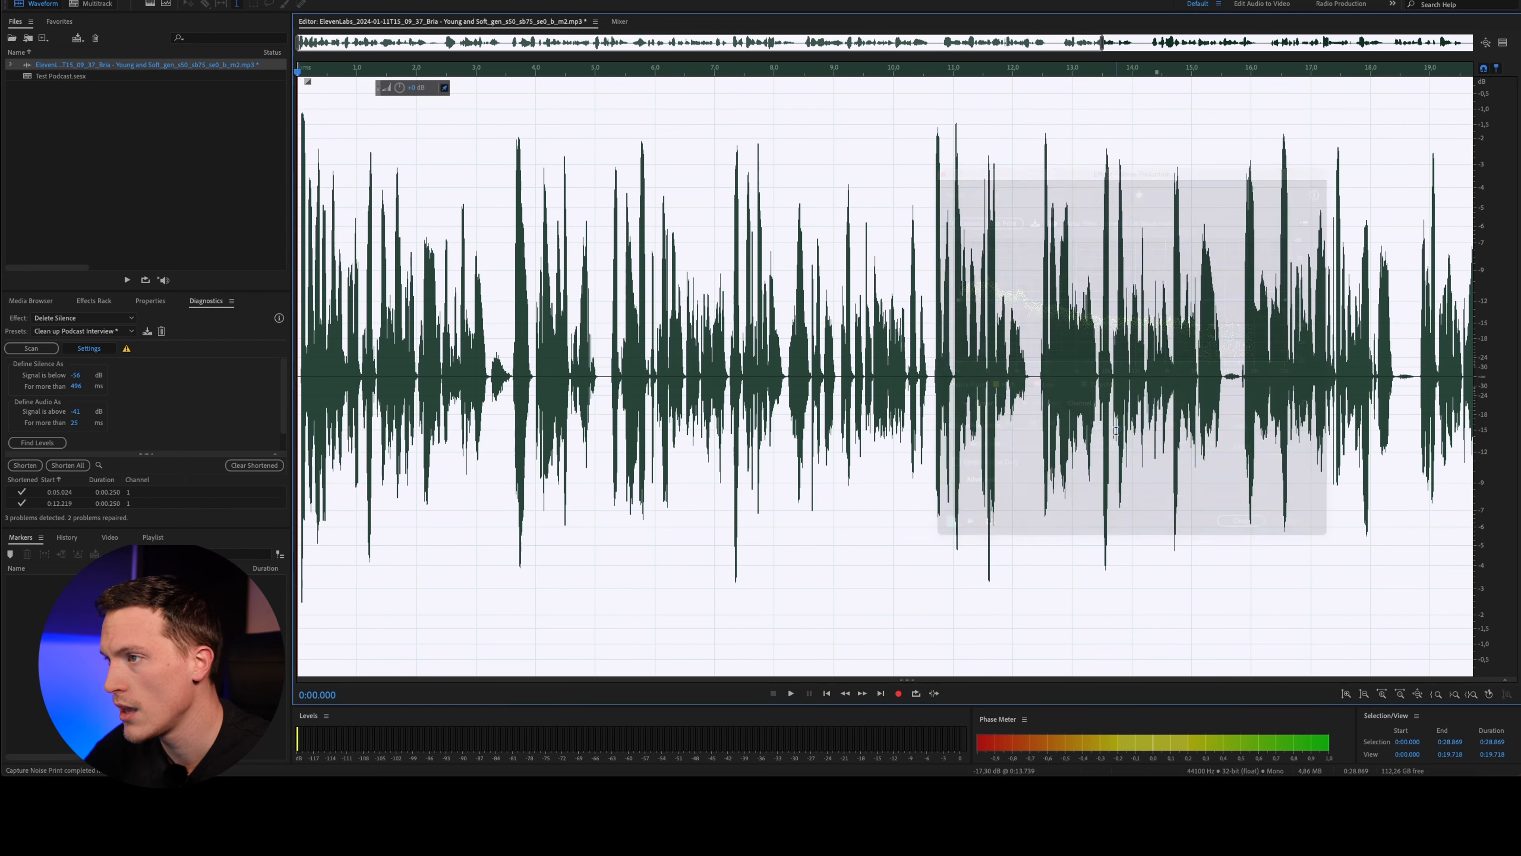
{"action": "scroll", "coordinate": [1052, 502], "scroll_direction": "down", "scroll_amount": 3}
{"action": "left_click", "coordinate": [979, 422]}
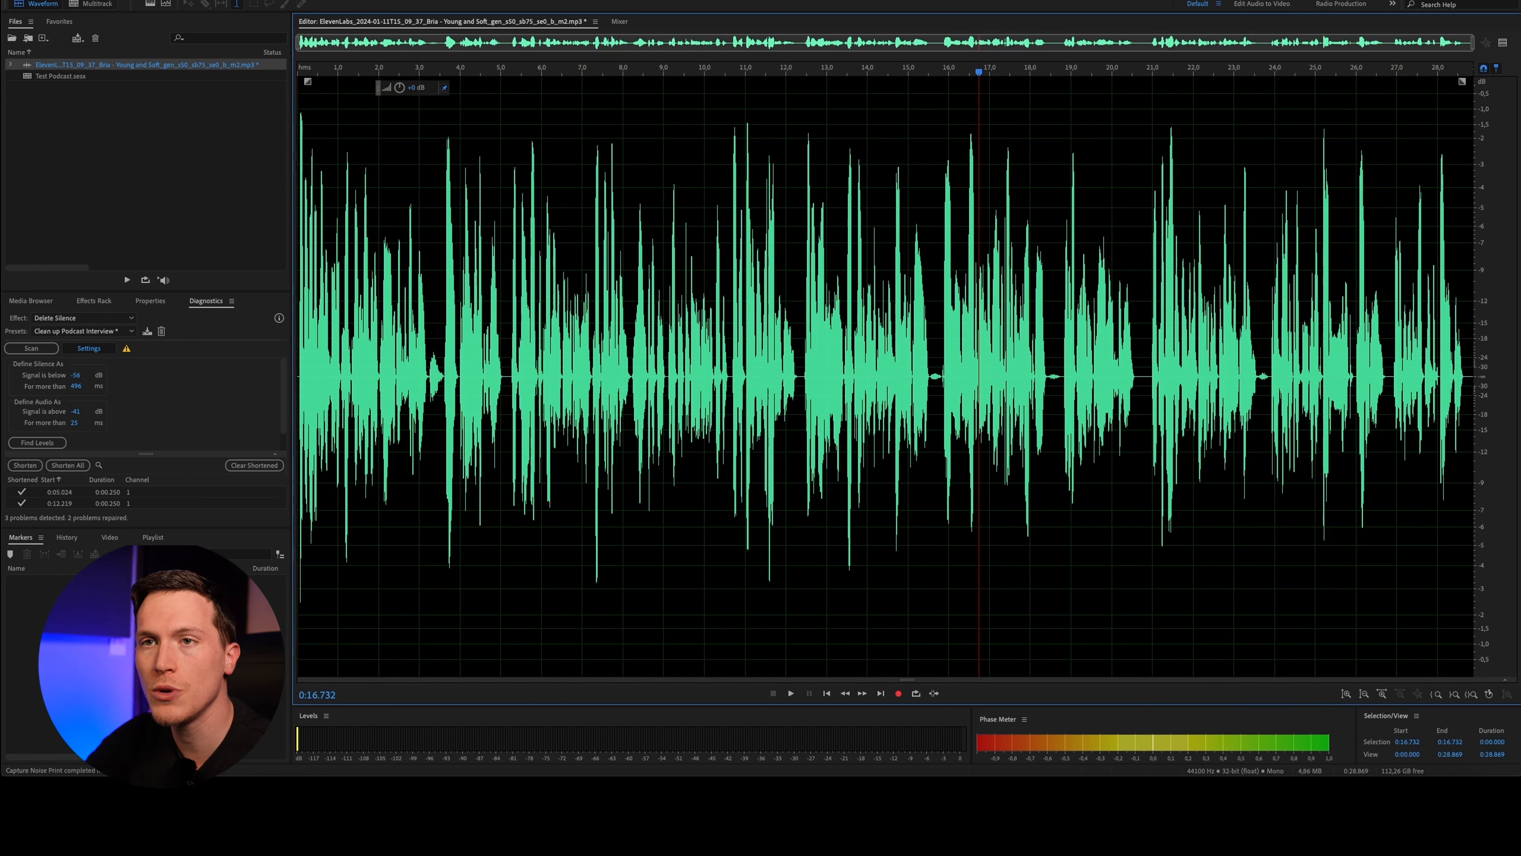
Open the Test Podcast multitrack session and place the voice recording on Track 1, starting at about 6.8 seconds
{"action": "double_click", "coordinate": [79, 76]}
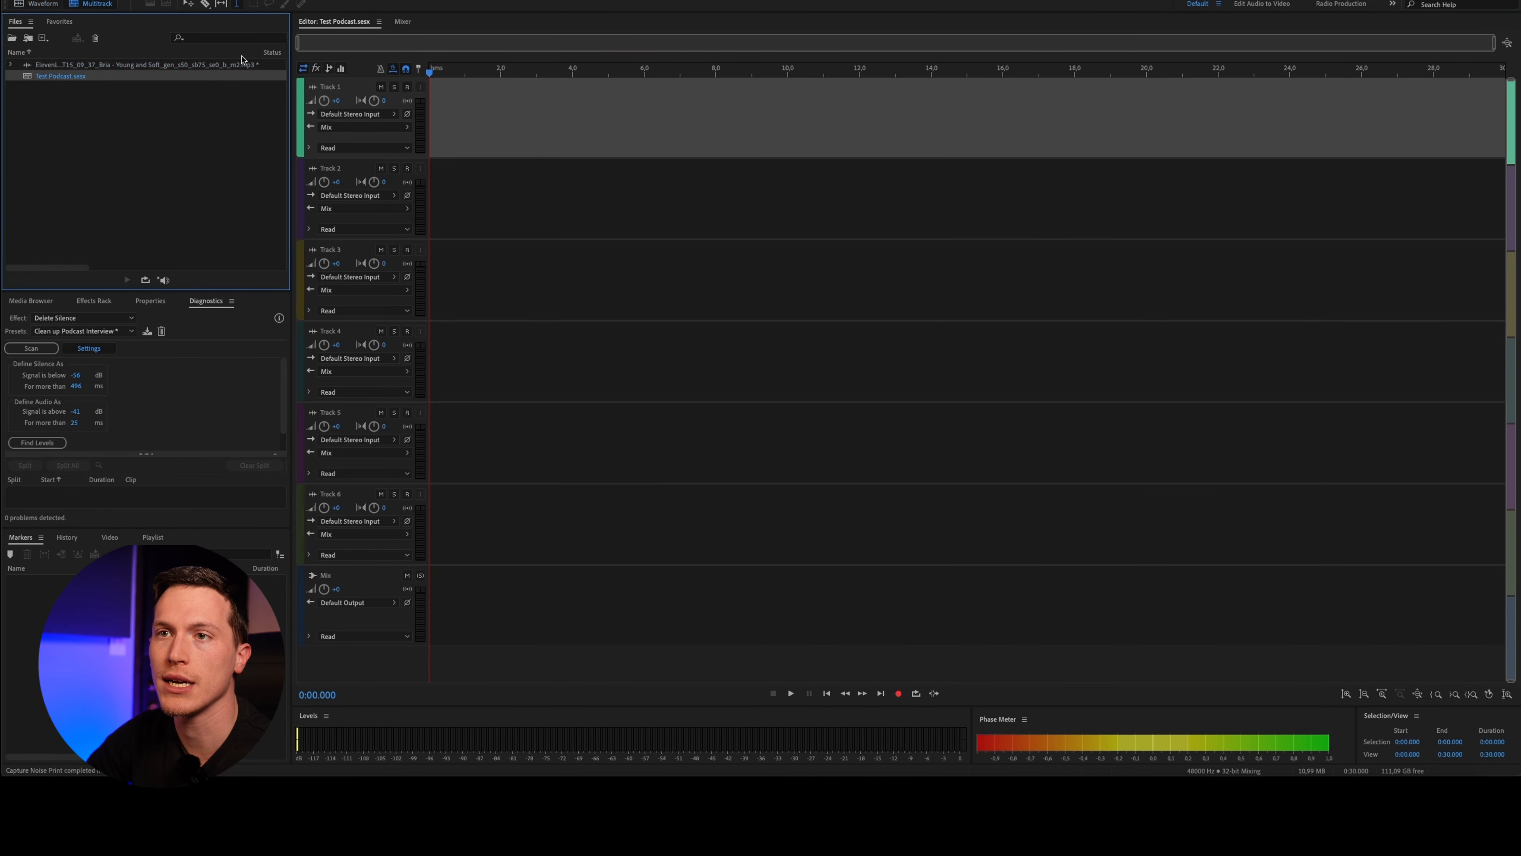
{"action": "left_click", "coordinate": [207, 66]}
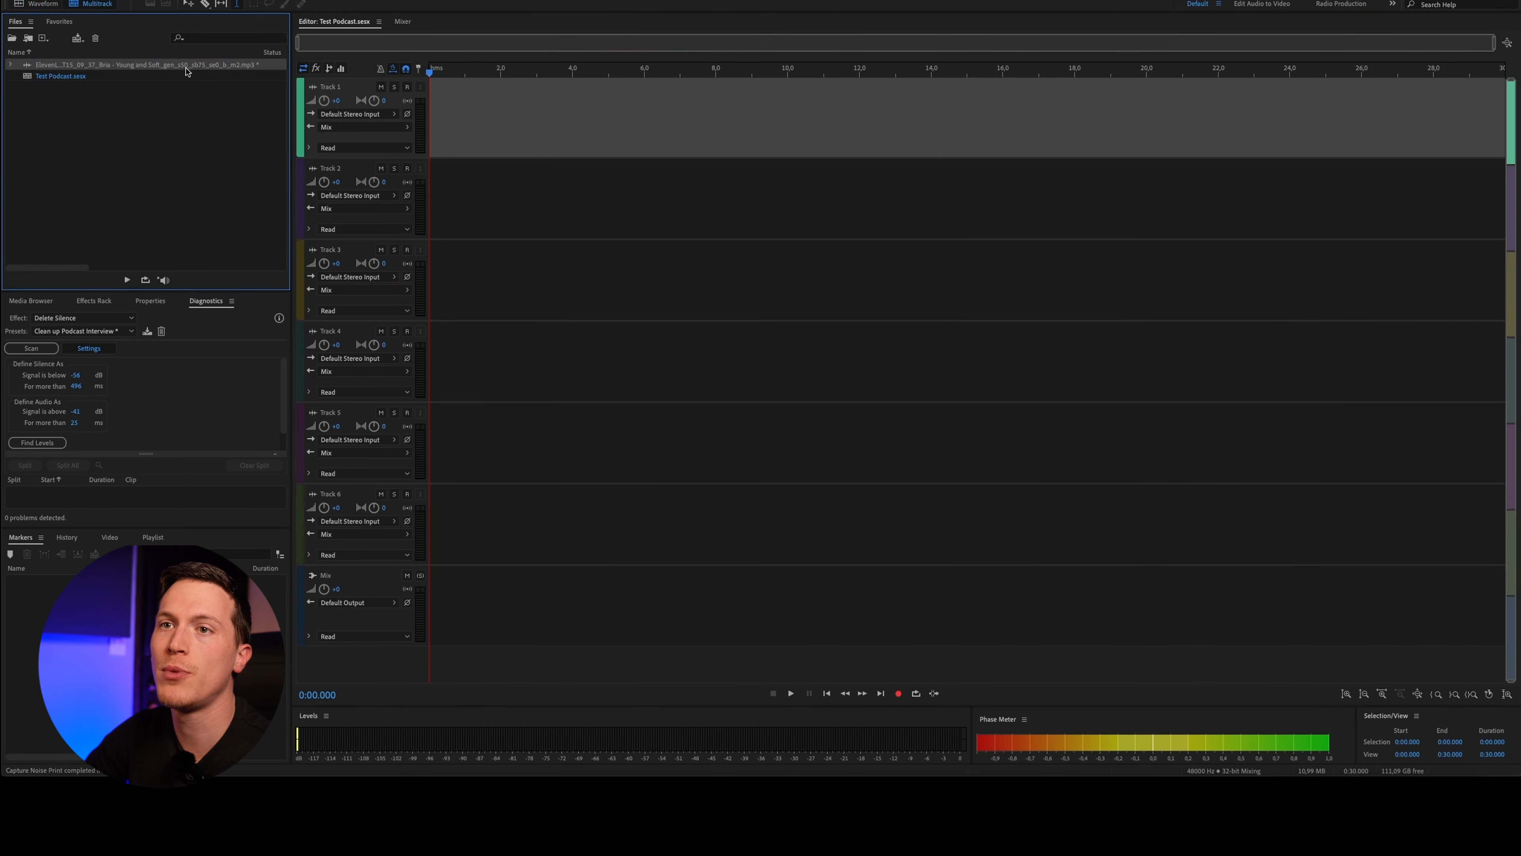
{"action": "double_click", "coordinate": [105, 67]}
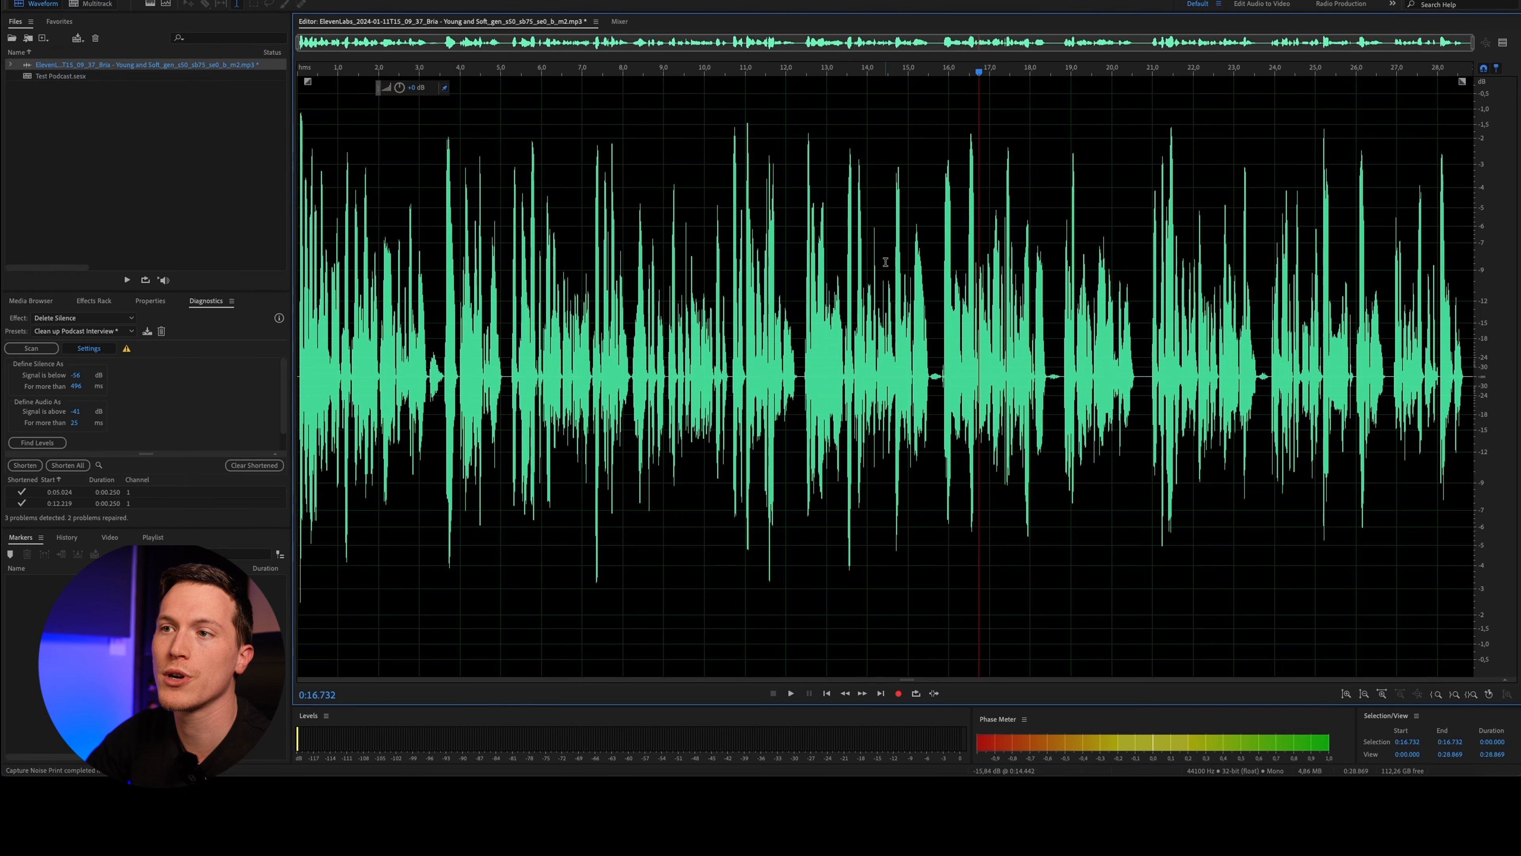
{"action": "left_click", "coordinate": [86, 78]}
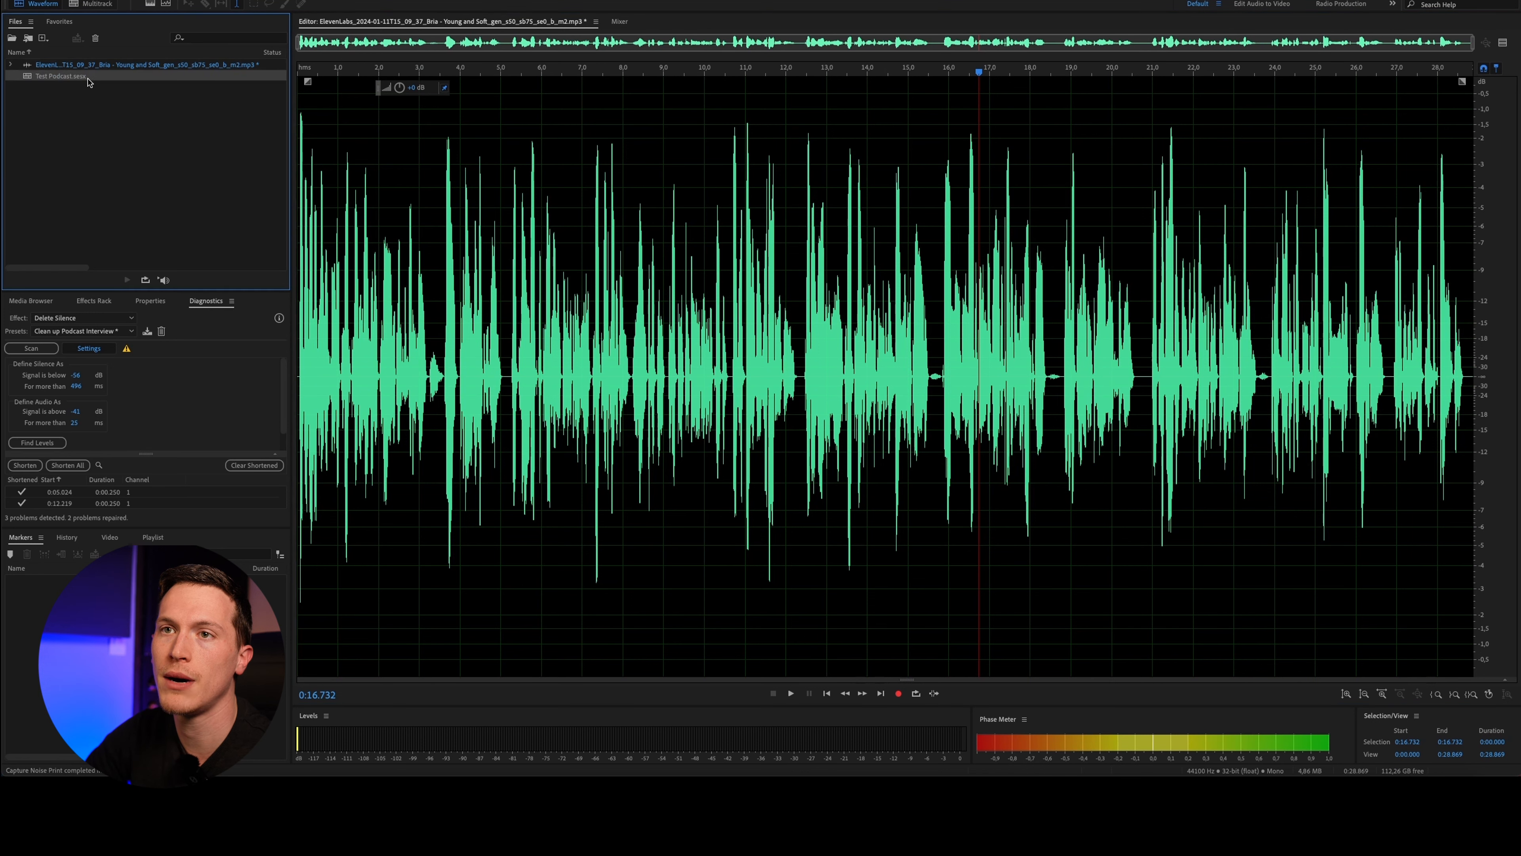
{"action": "left_click", "coordinate": [91, 6]}
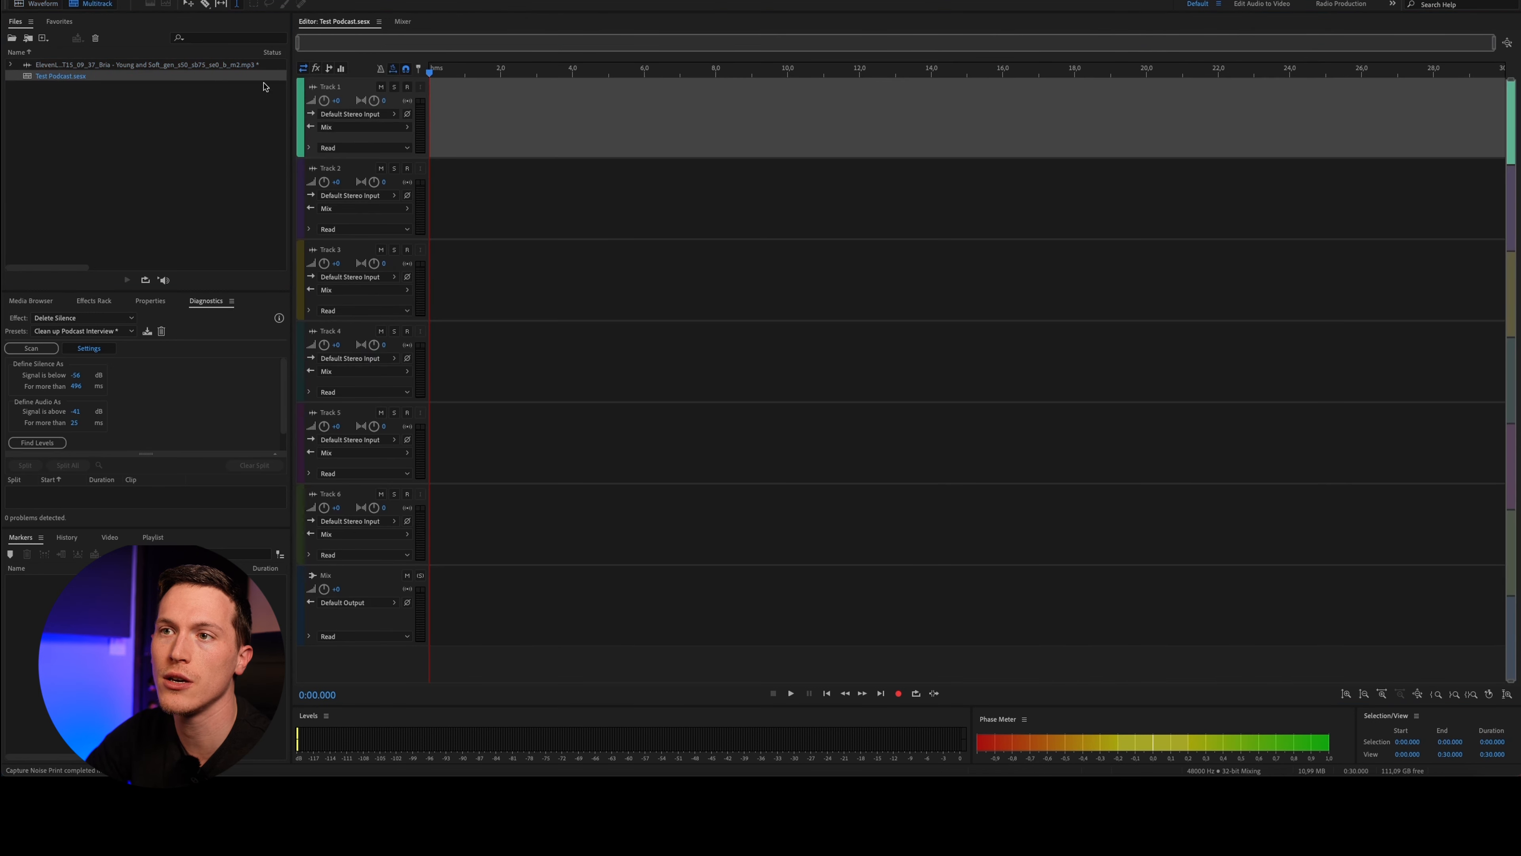
{"action": "left_click_drag", "start_coordinate": [340, 80], "coordinate": [675, 120]}
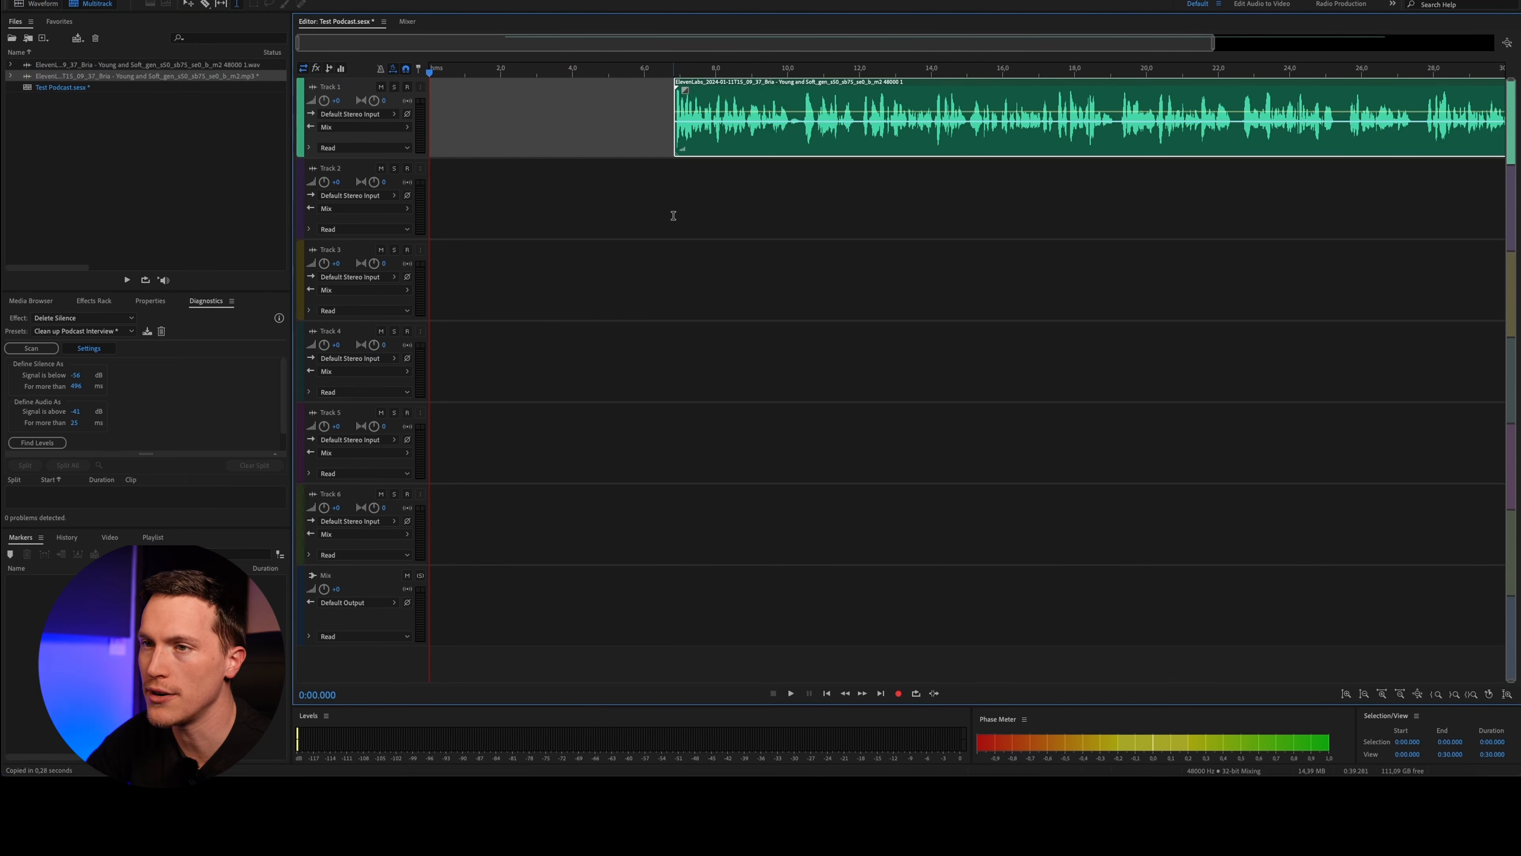
{"action": "scroll", "coordinate": [673, 216], "scroll_direction": "down", "scroll_amount": 2}
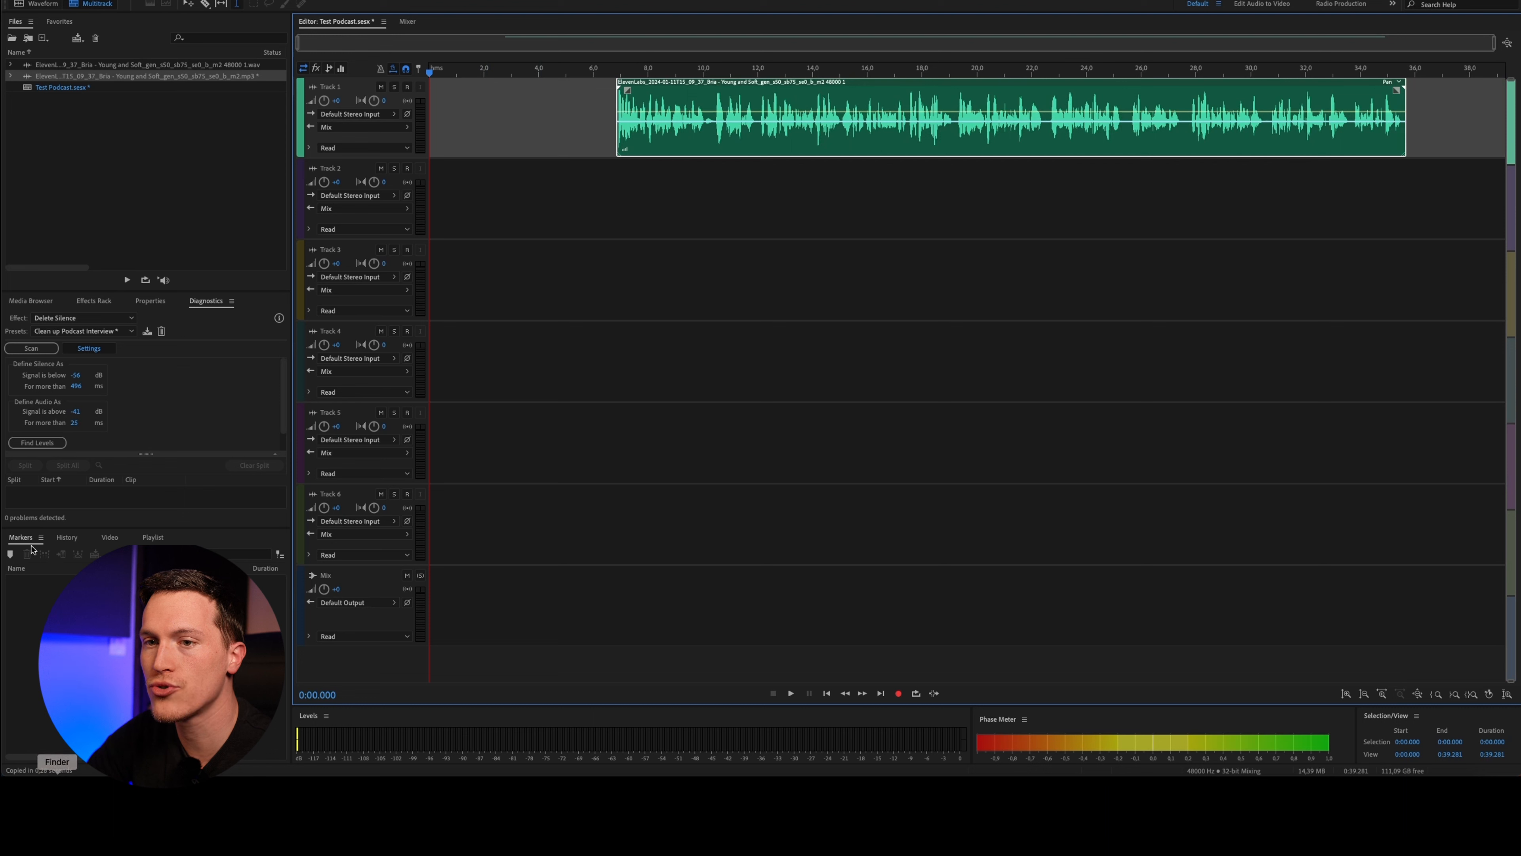
Browse the sound logos location to the AcousticLogos folder and place 07646_SFX.mp3 at the start of Track 2
{"action": "left_click", "coordinate": [18, 300]}
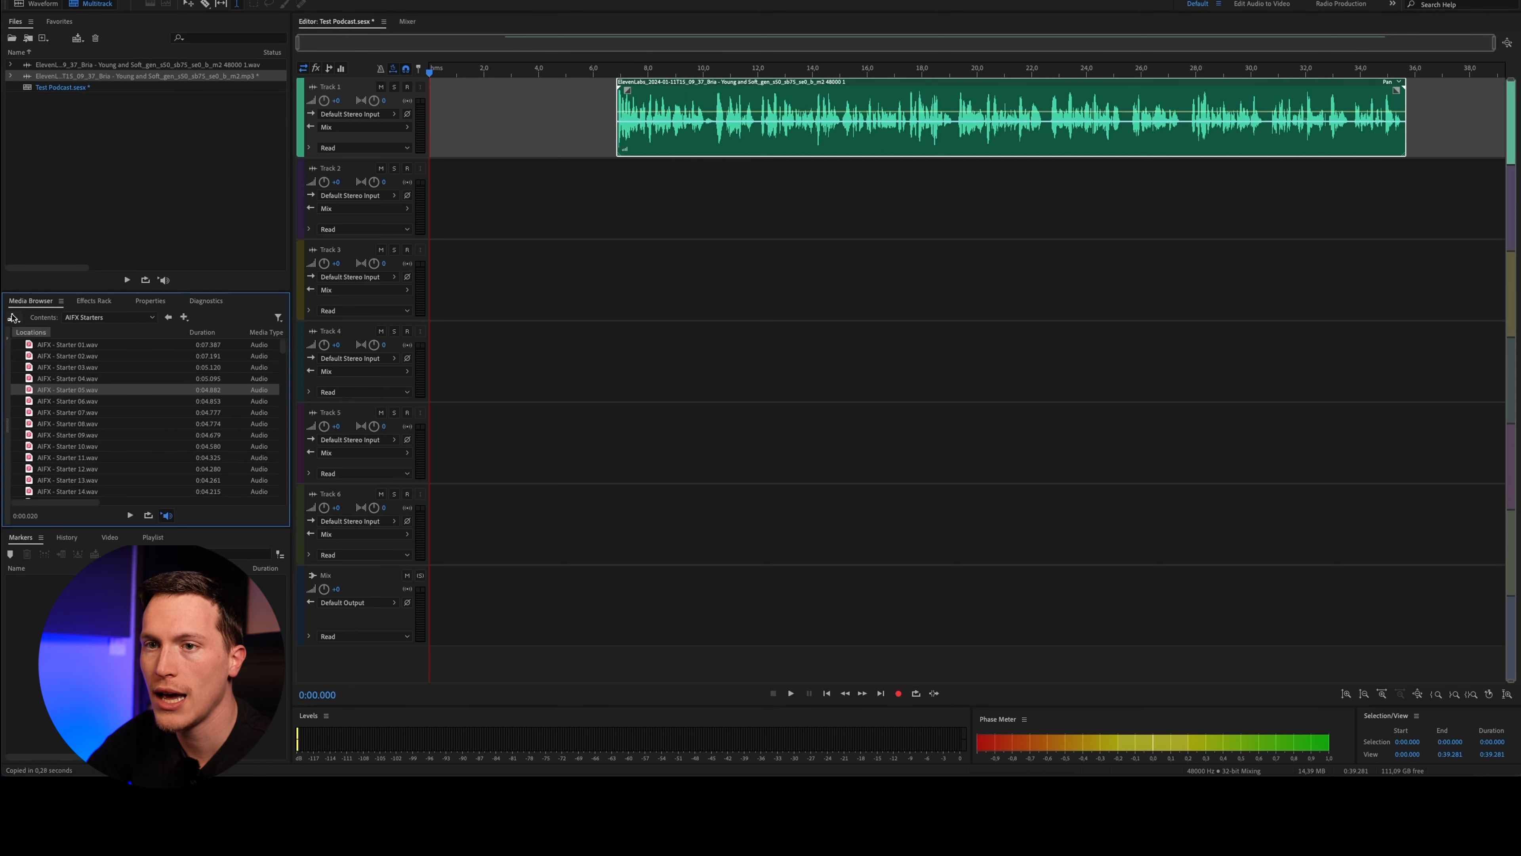
{"action": "left_click", "coordinate": [13, 318]}
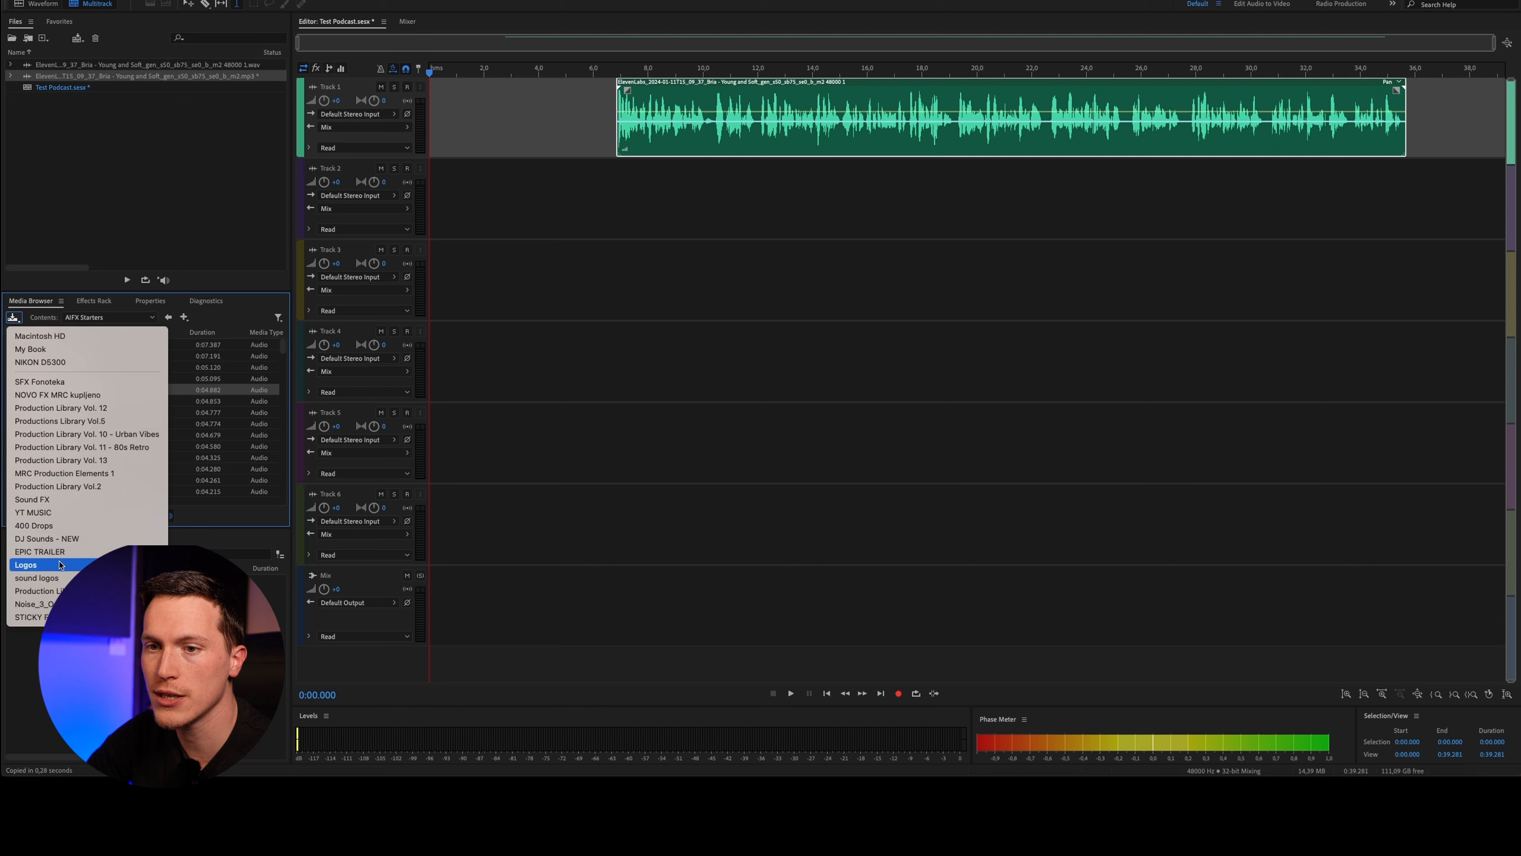
{"action": "left_click", "coordinate": [36, 578]}
{"action": "double_click", "coordinate": [48, 345]}
{"action": "double_click", "coordinate": [58, 345]}
{"action": "left_click", "coordinate": [68, 346]}
{"action": "left_click_drag", "start_coordinate": [65, 349], "coordinate": [433, 236]}
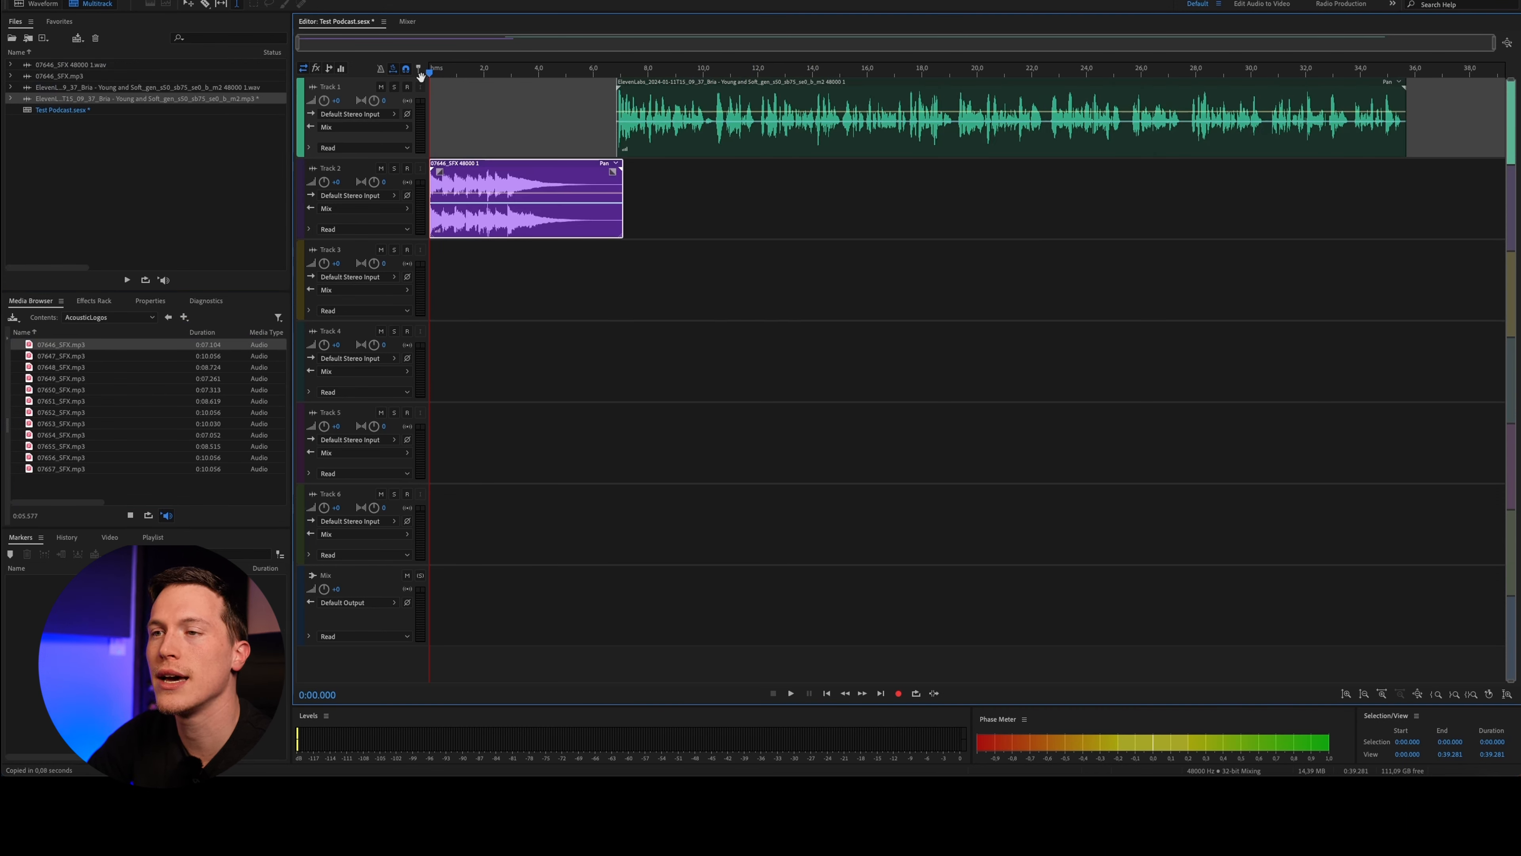
{"action": "scroll", "coordinate": [325, 47], "scroll_direction": "up", "scroll_amount": 5}
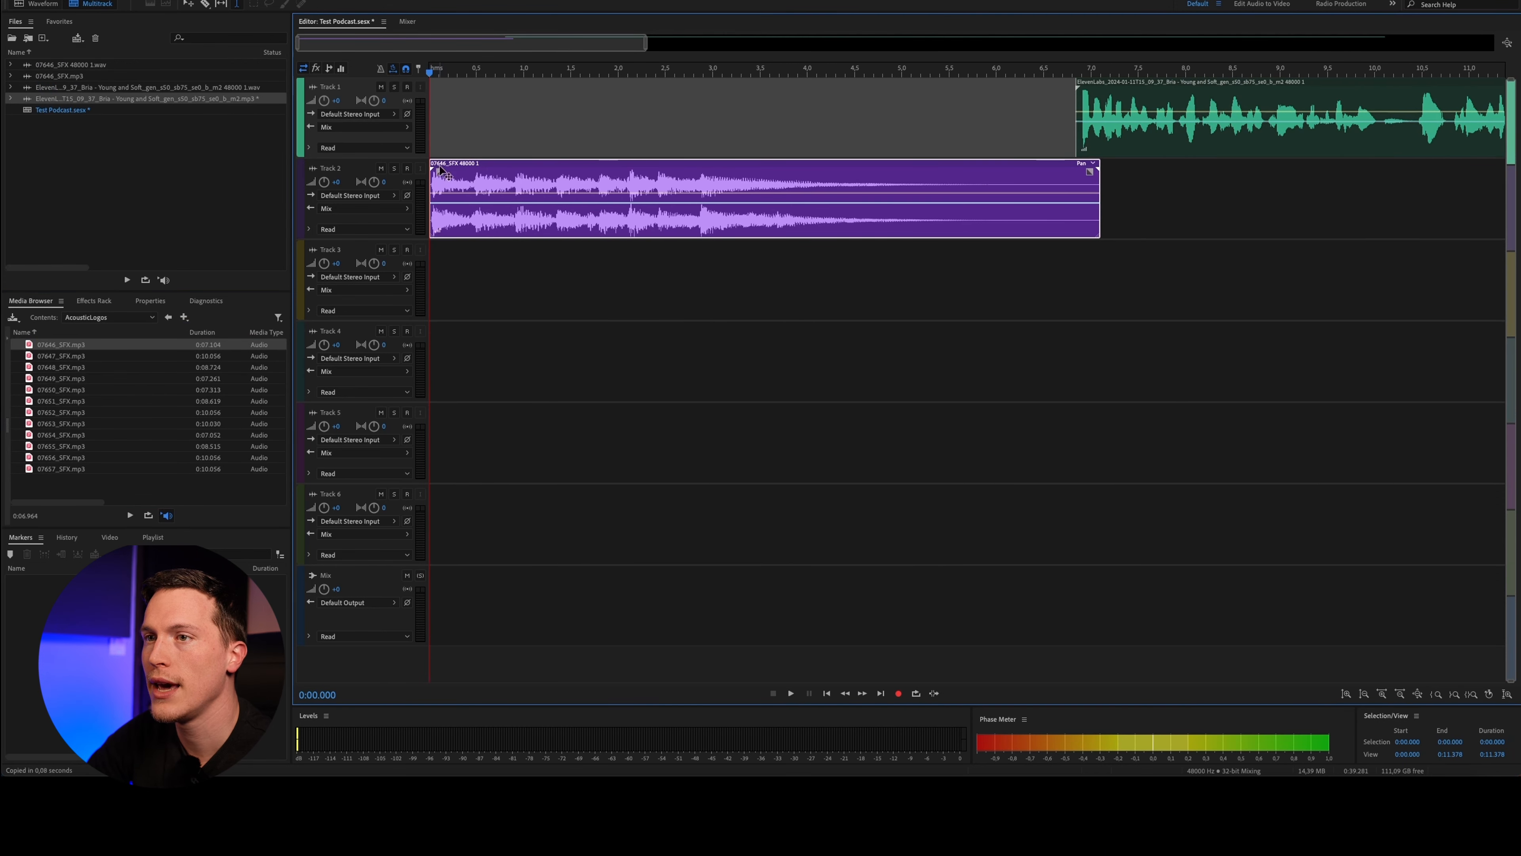
{"action": "left_click_drag", "start_coordinate": [67, 351], "coordinate": [232, 341]}
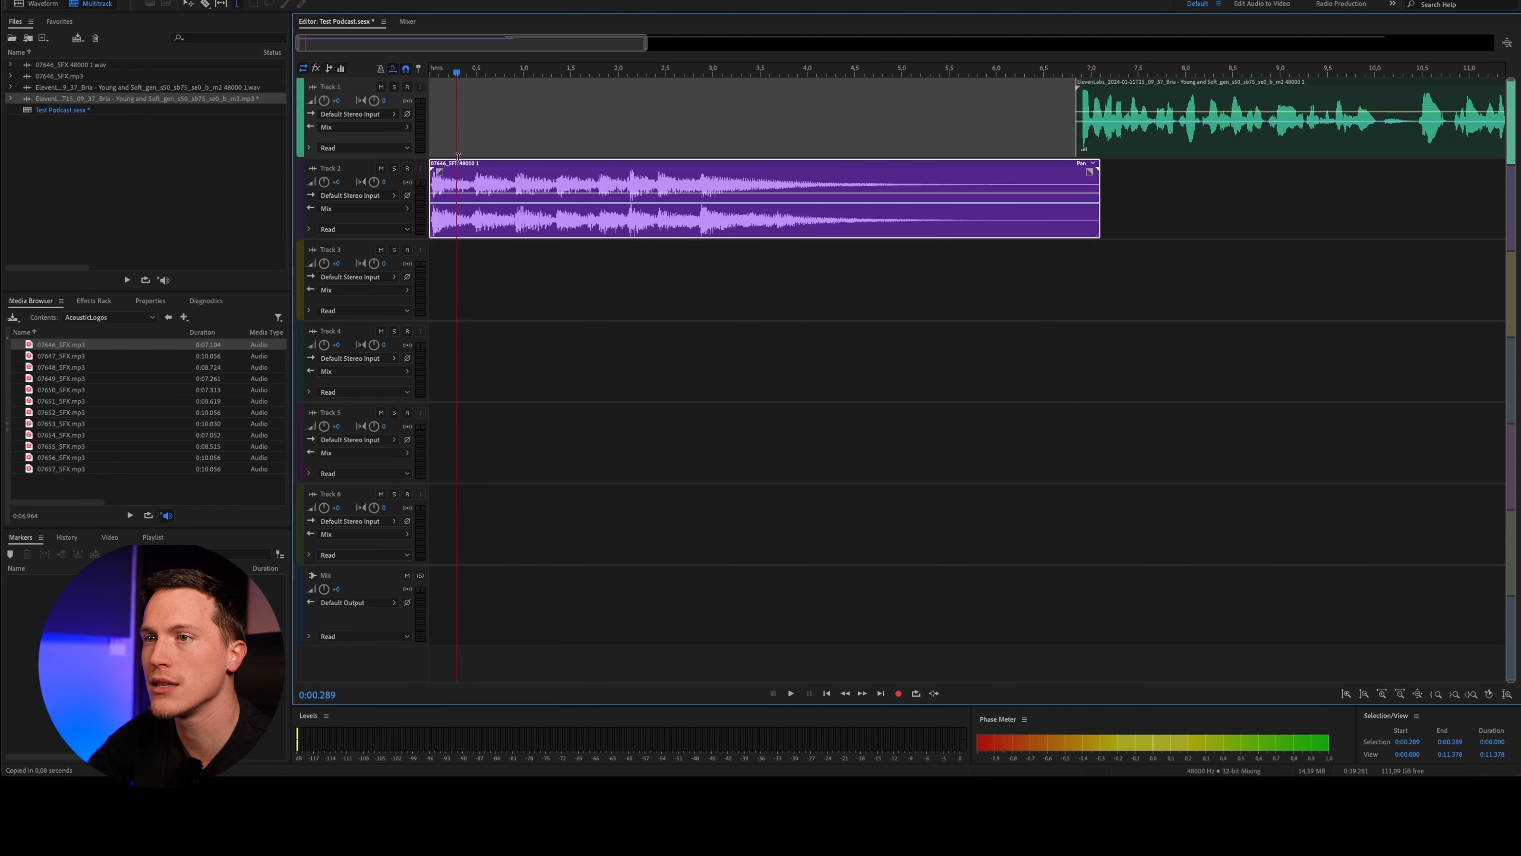
{"action": "left_click_drag", "start_coordinate": [457, 170], "coordinate": [464, 176]}
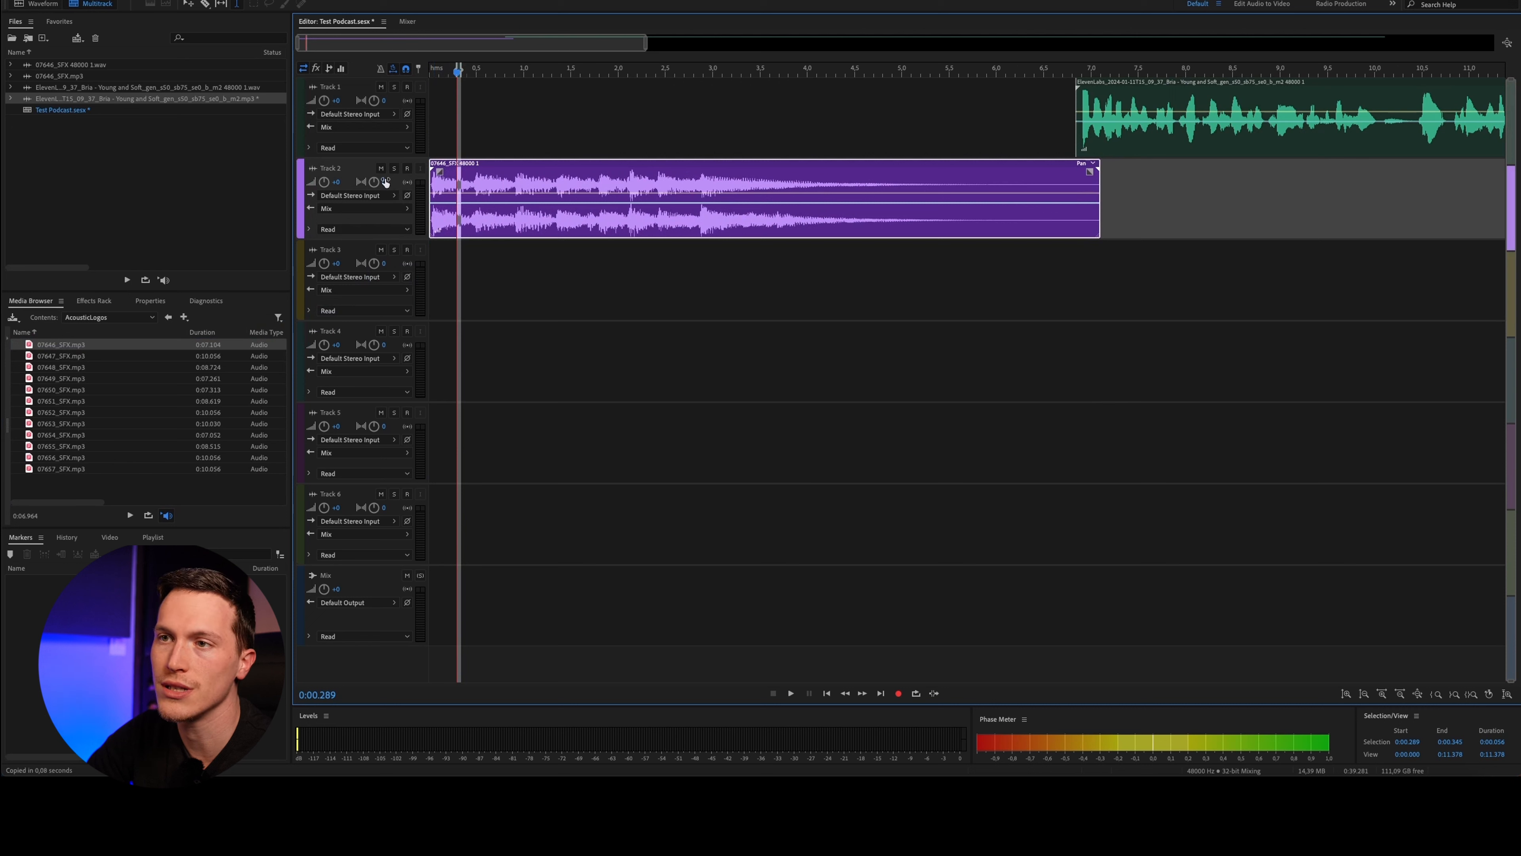
{"action": "left_click", "coordinate": [503, 139]}
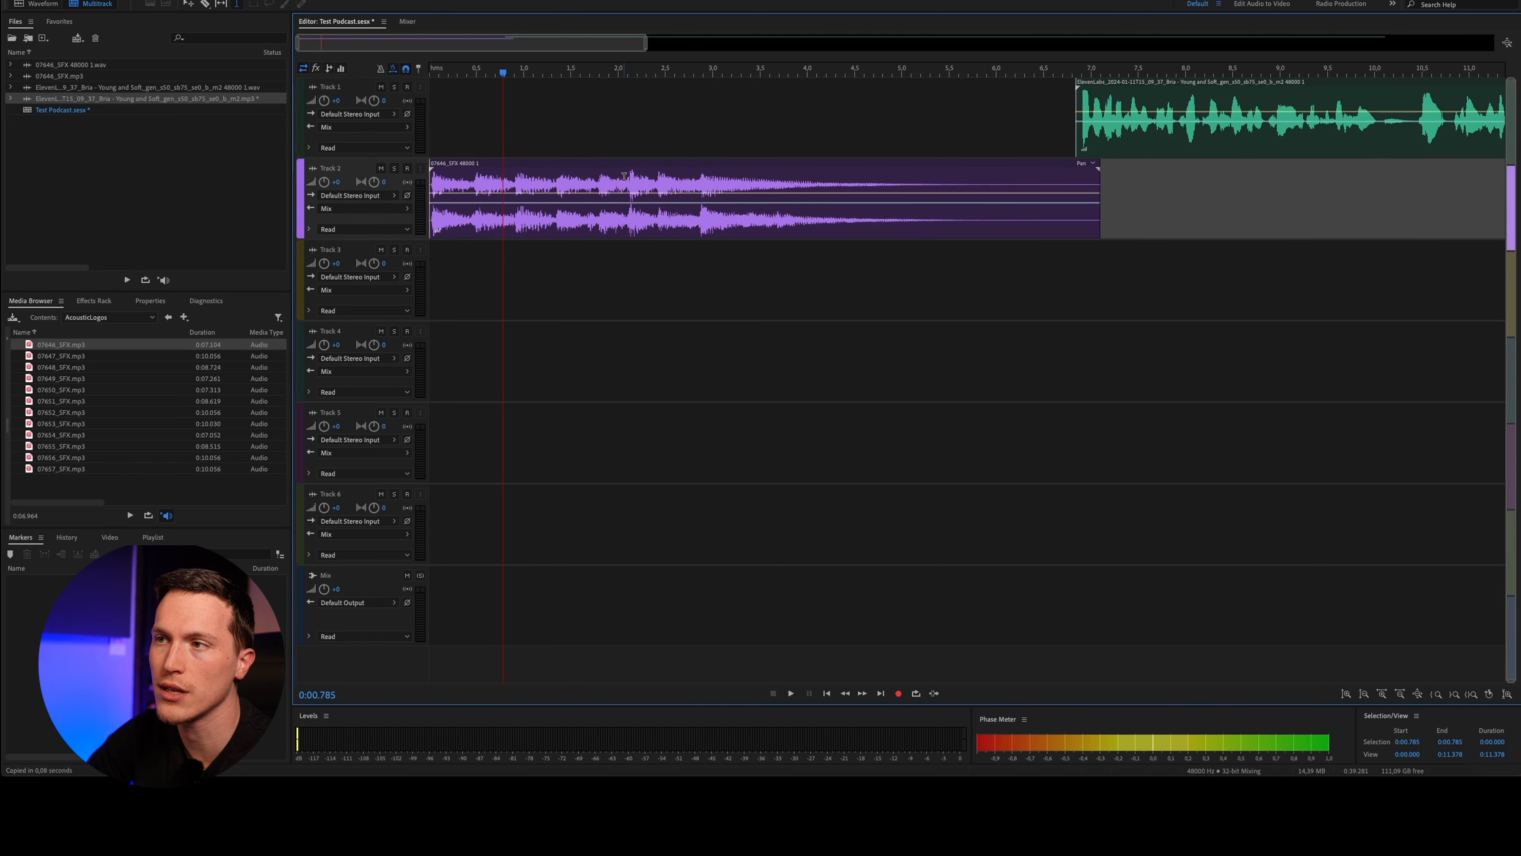
Move the voice clip on Track 1 to start at about 3 seconds and play the overlap with the intro logo
{"action": "left_click", "coordinate": [944, 132]}
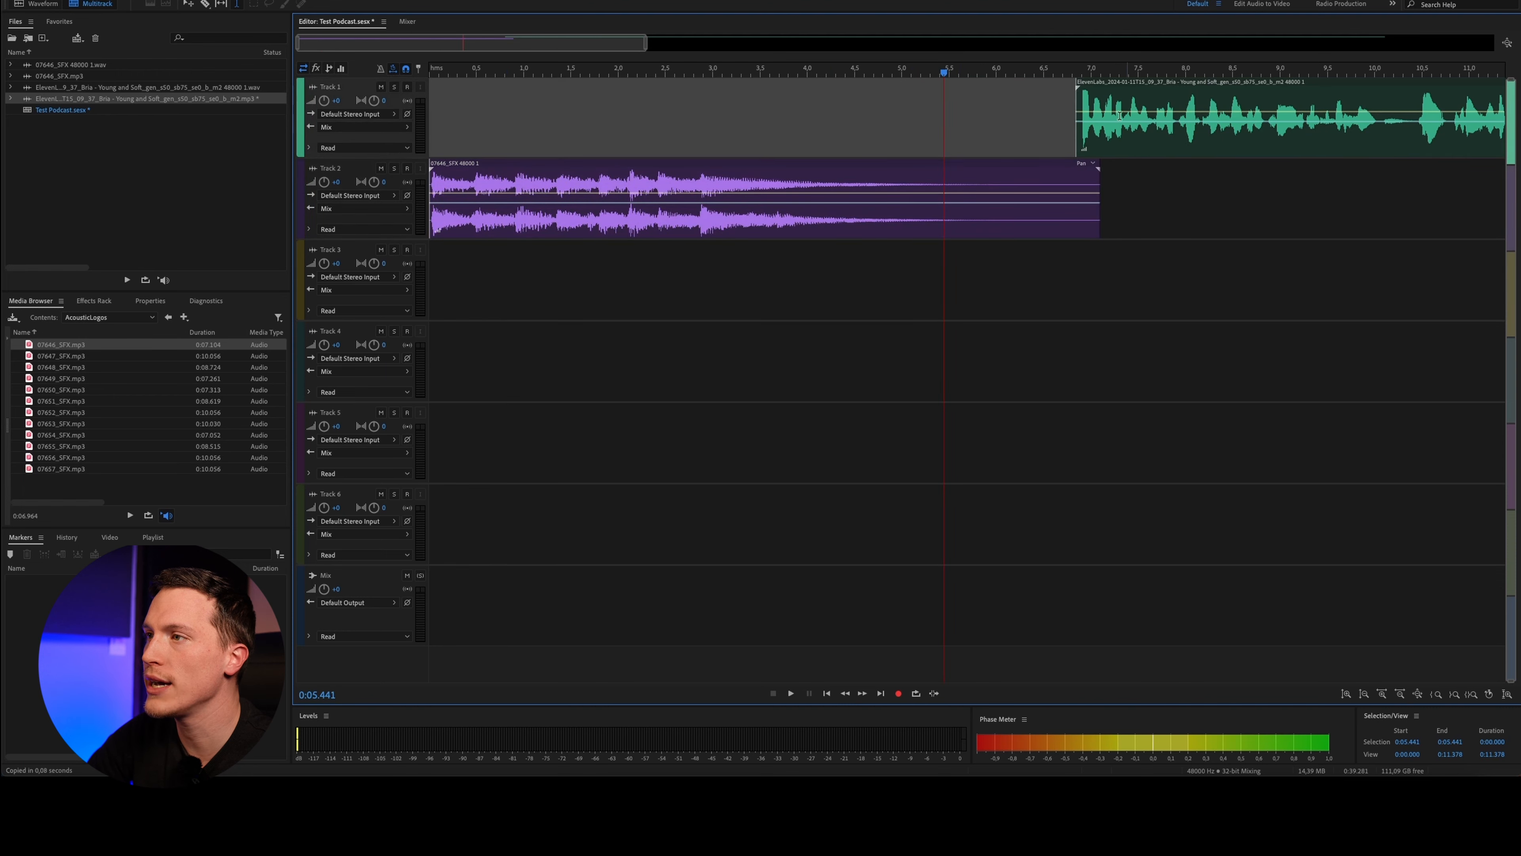
{"action": "left_click", "coordinate": [1109, 136]}
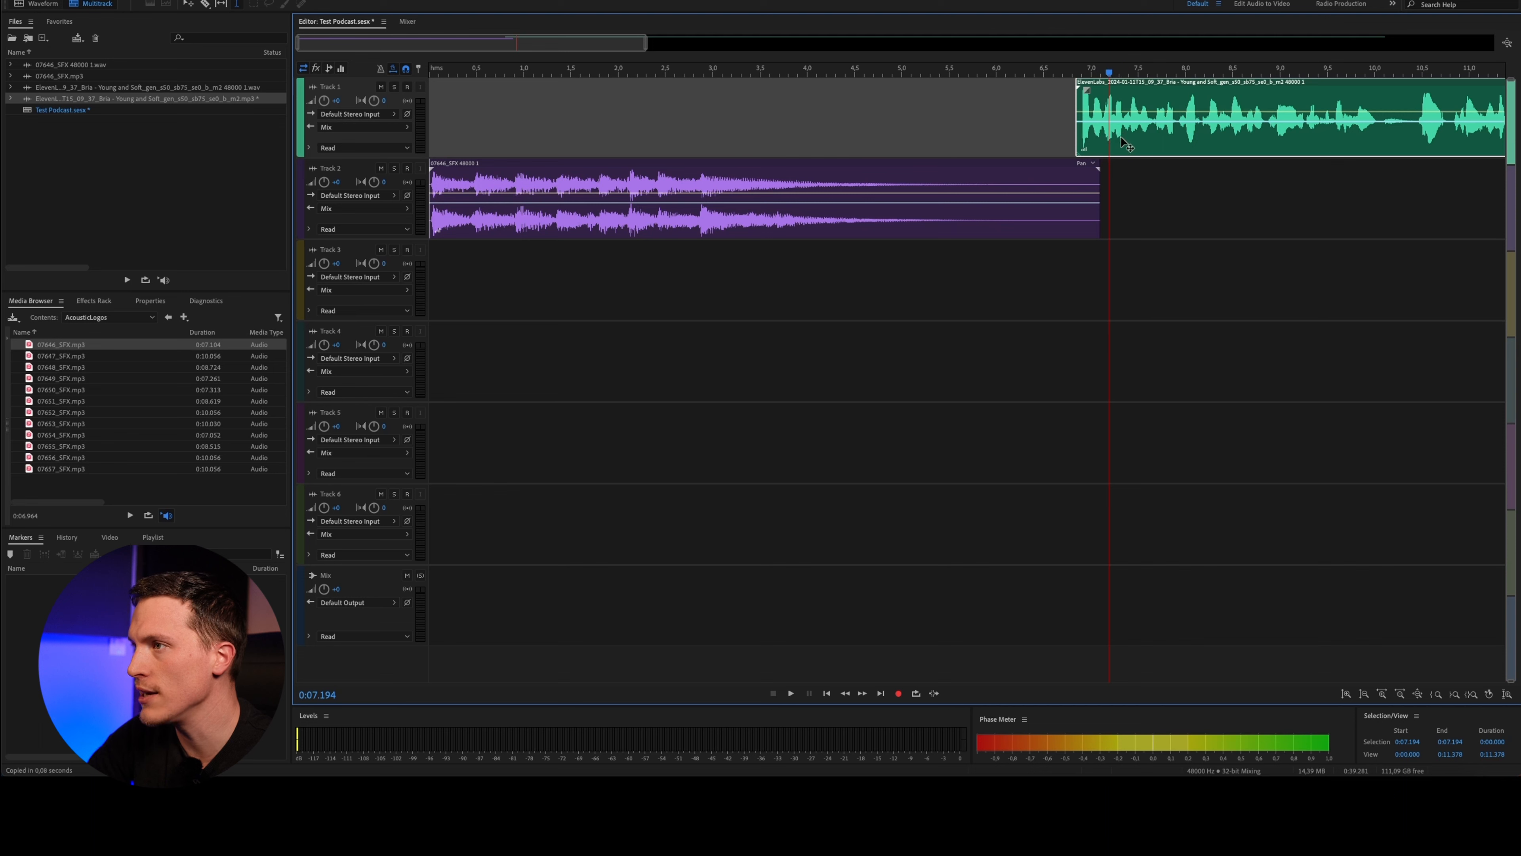
{"action": "left_click_drag", "start_coordinate": [1122, 139], "coordinate": [759, 144]}
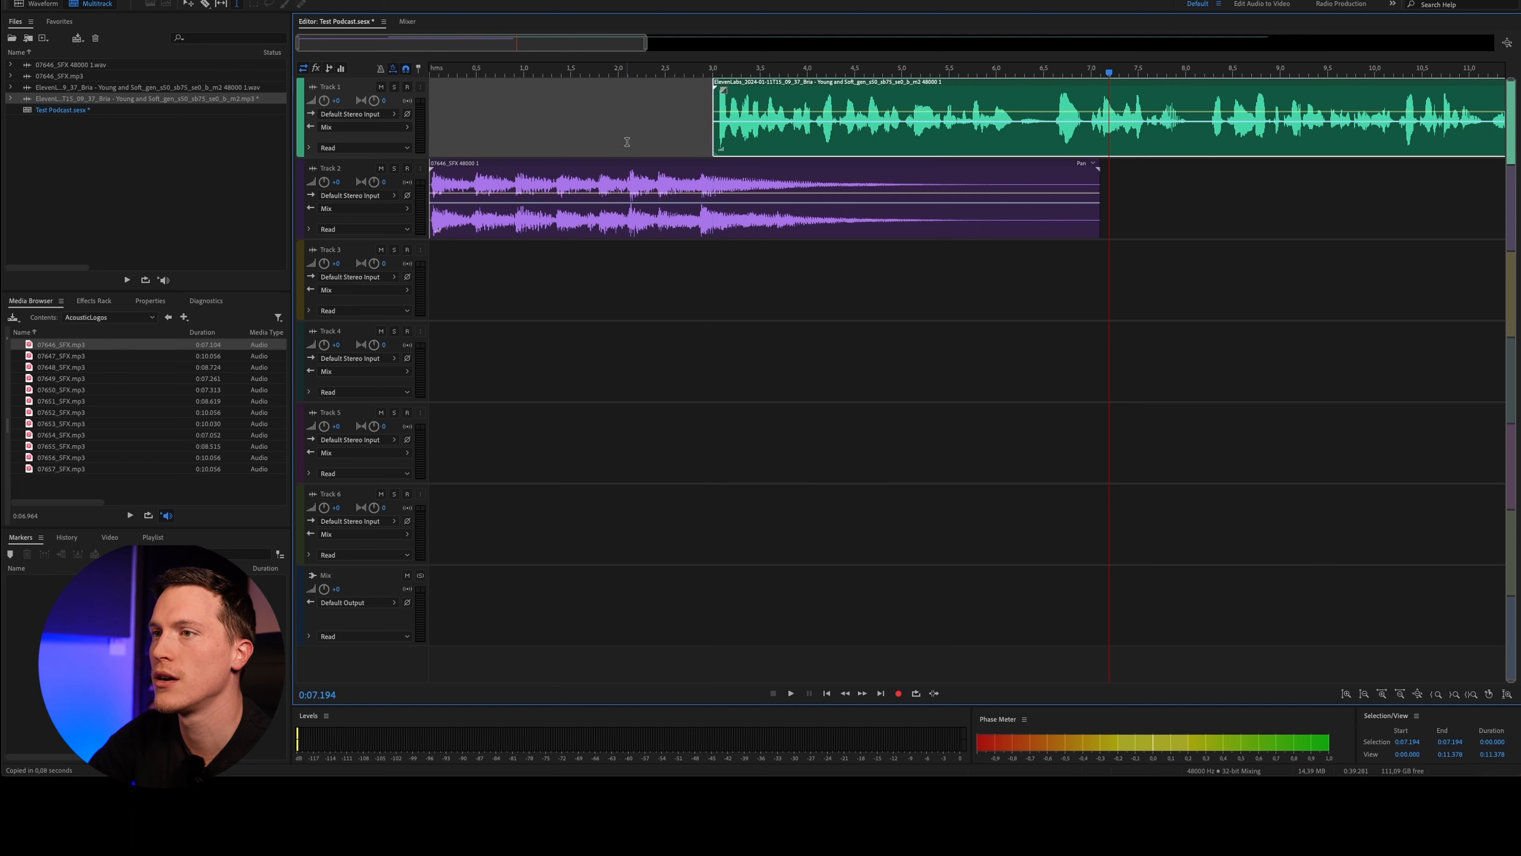
{"action": "left_click", "coordinate": [591, 130]}
{"action": "key", "text": "space"}
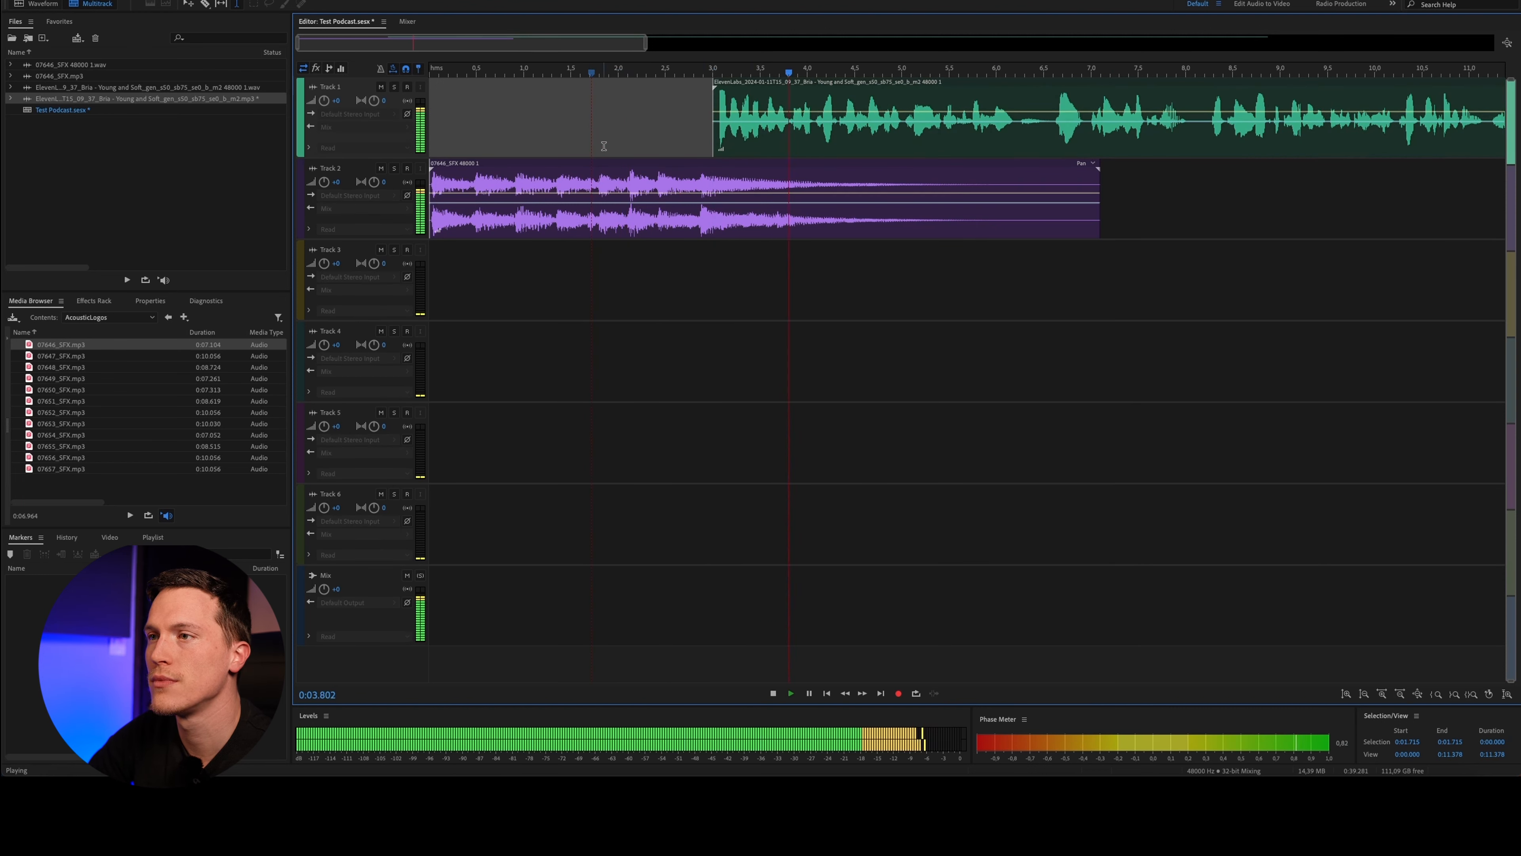
{"action": "scroll", "coordinate": [602, 143], "scroll_direction": "down", "scroll_amount": 1}
{"action": "key", "text": "space"}
Shift the voice clip on Track 1 to start at about 3.8 seconds and play the transition from the intro logo
{"action": "left_click_drag", "start_coordinate": [722, 142], "coordinate": [793, 142]}
{"action": "left_click", "coordinate": [575, 123]}
{"action": "key", "text": "space"}
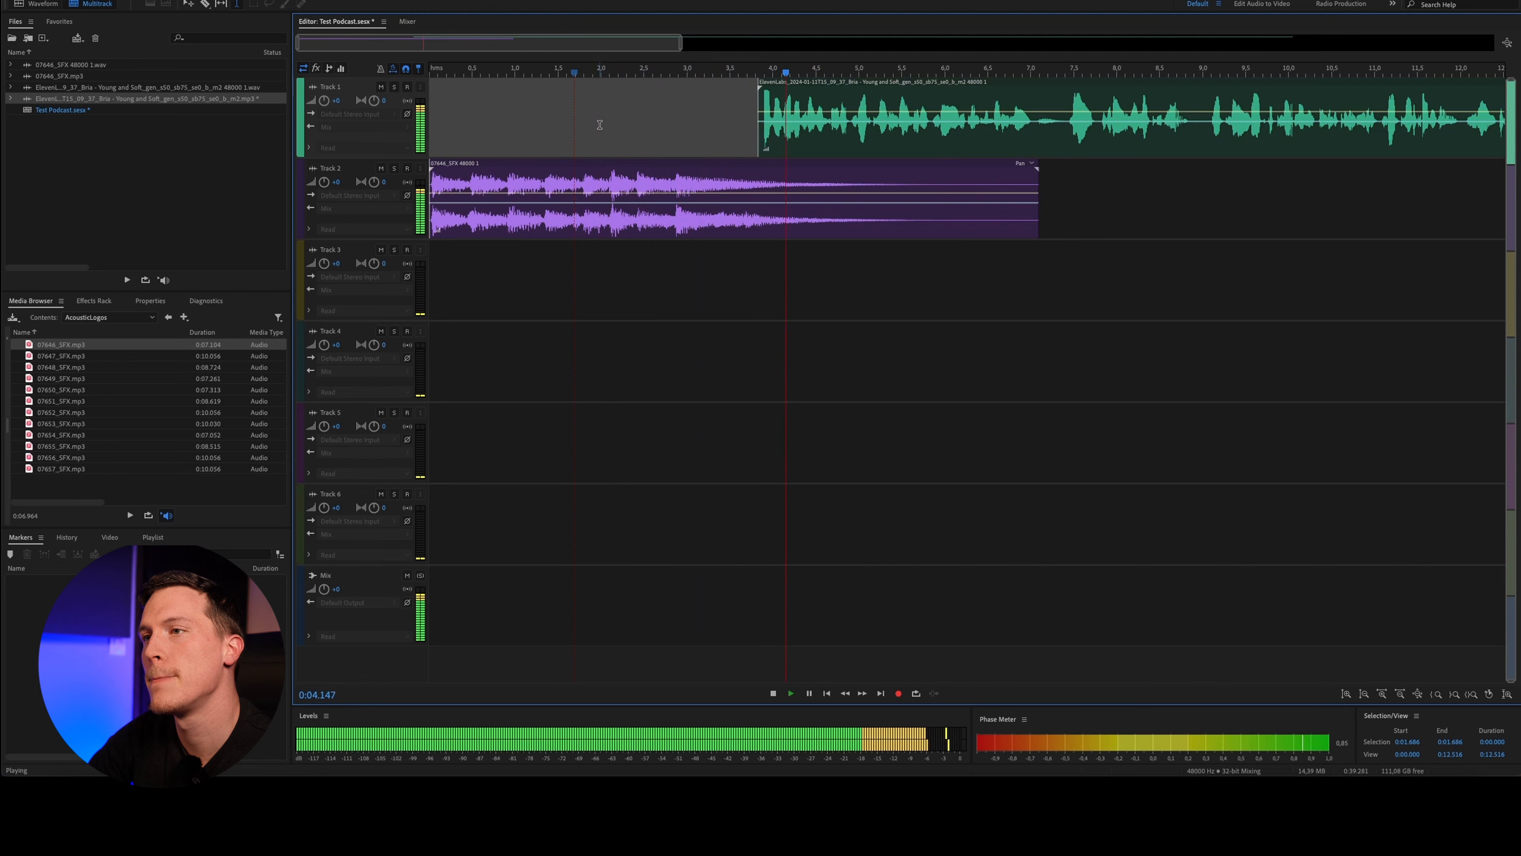
{"action": "scroll", "coordinate": [611, 135], "scroll_direction": "down", "scroll_amount": 5}
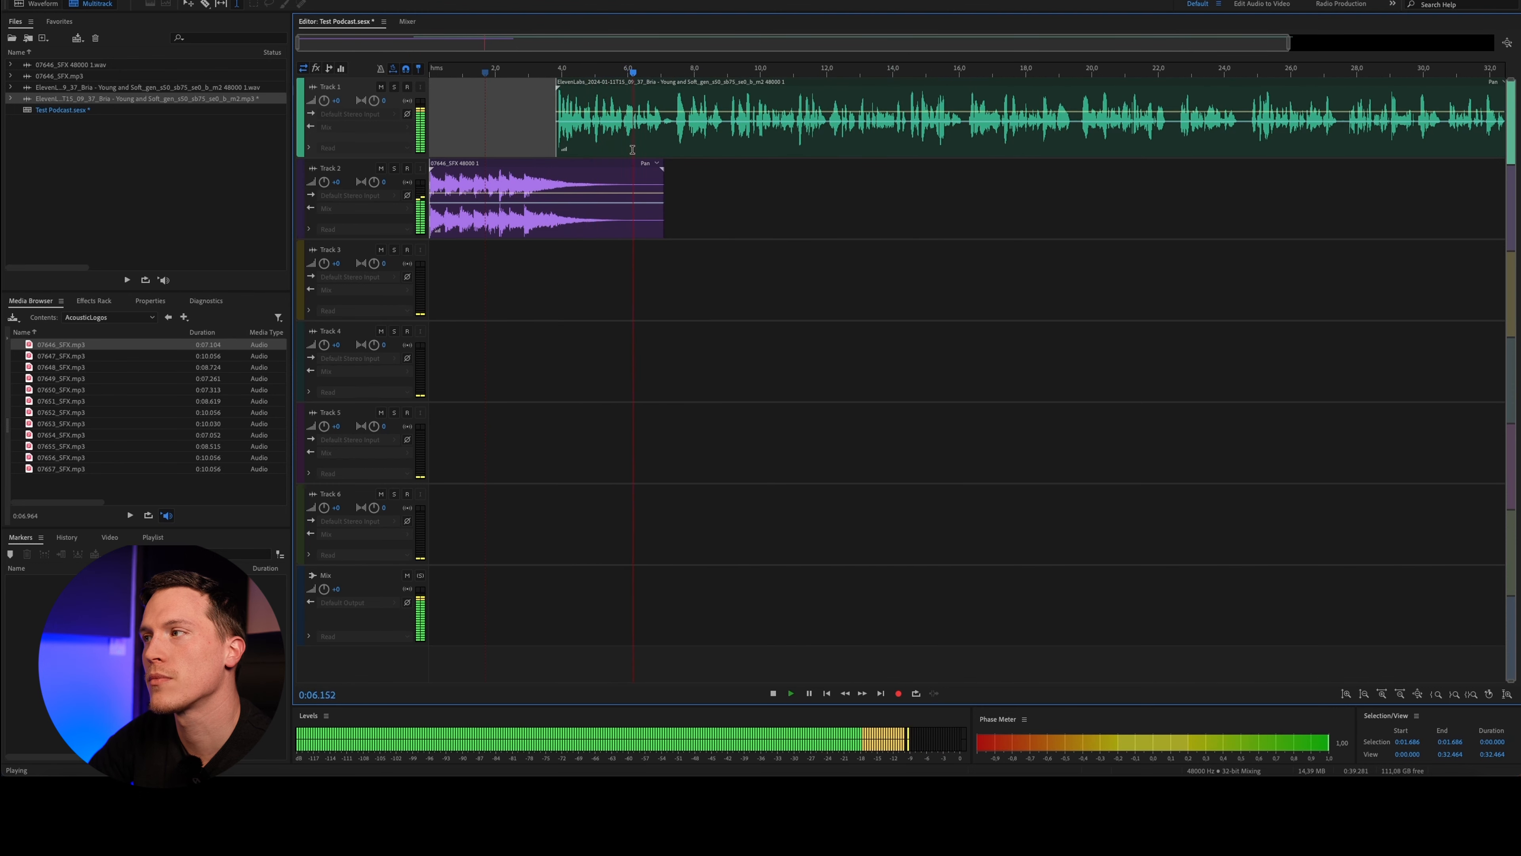
{"action": "key", "text": "space"}
{"action": "scroll", "coordinate": [544, 292], "scroll_direction": "down", "scroll_amount": 2}
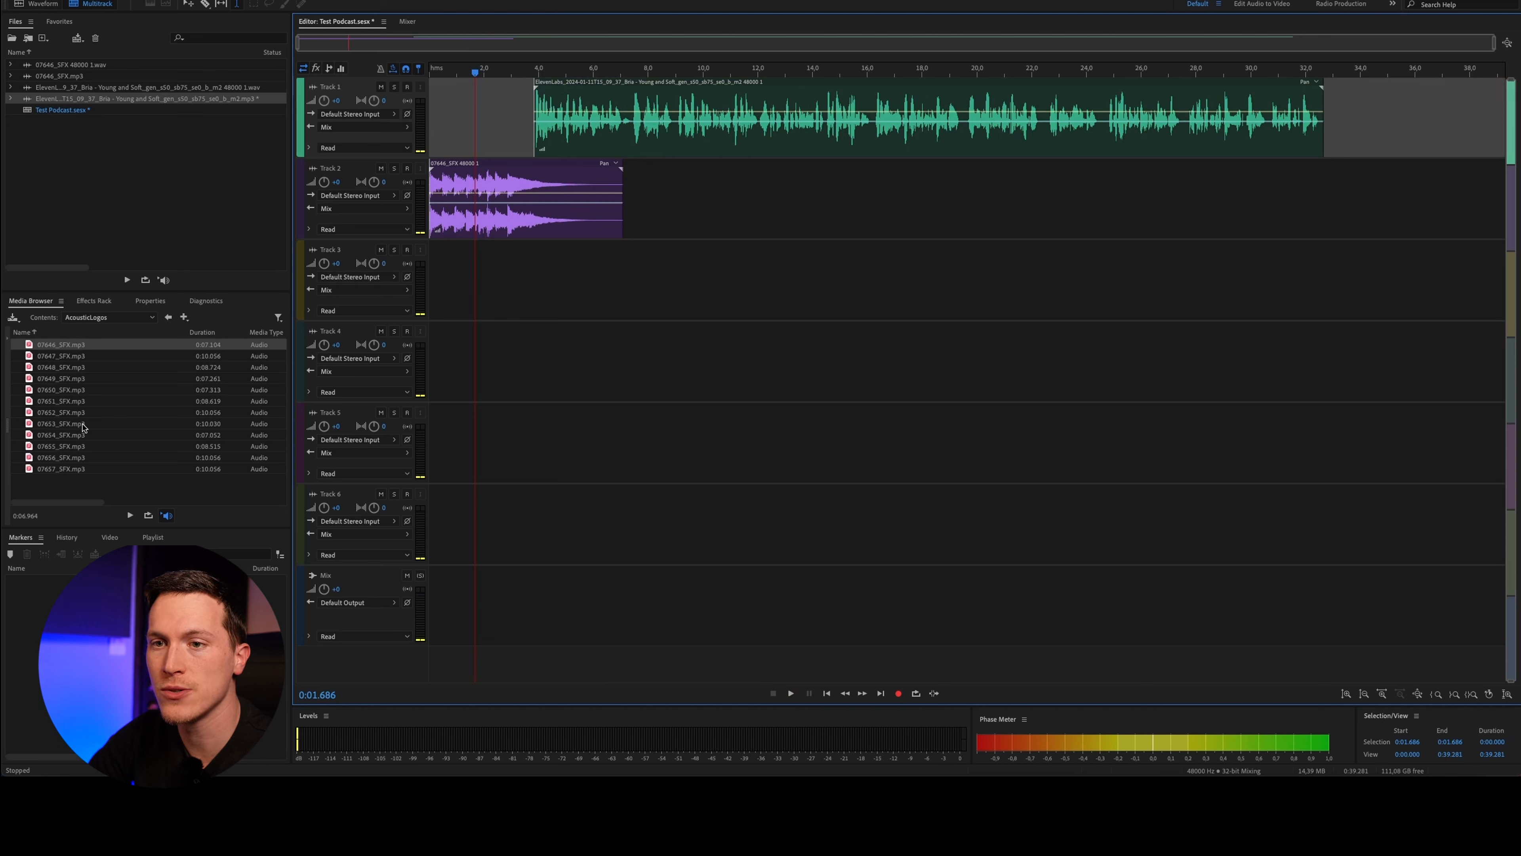
Place 07653_SFX.mp3 on Track 2 near the end of the voice clip, at about 32.4 seconds, and preview 07647_SFX.mp3
{"action": "left_click_drag", "start_coordinate": [63, 425], "coordinate": [1307, 188]}
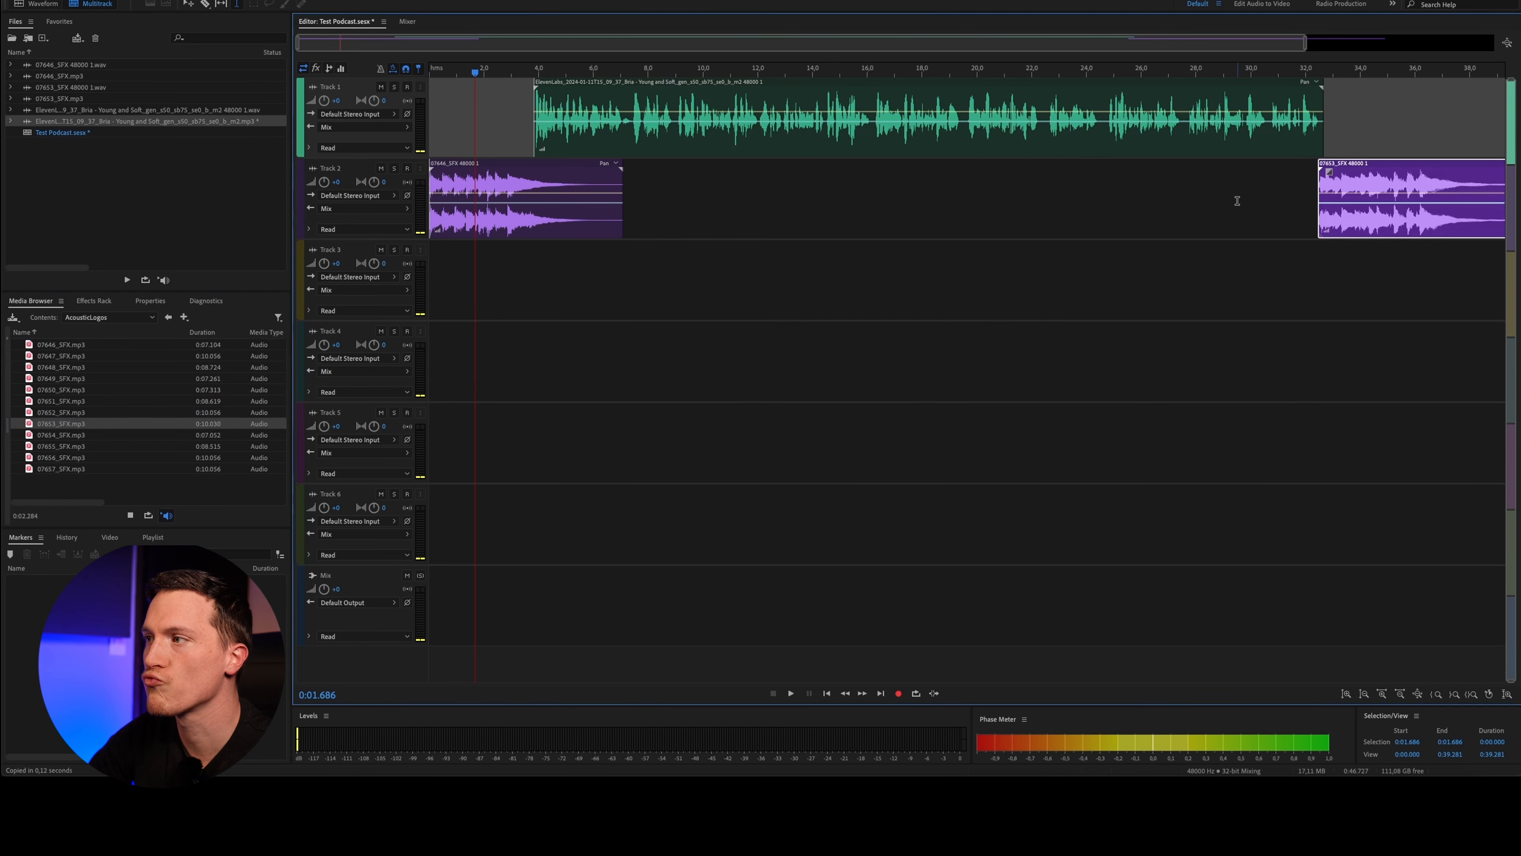
{"action": "left_click", "coordinate": [1165, 198]}
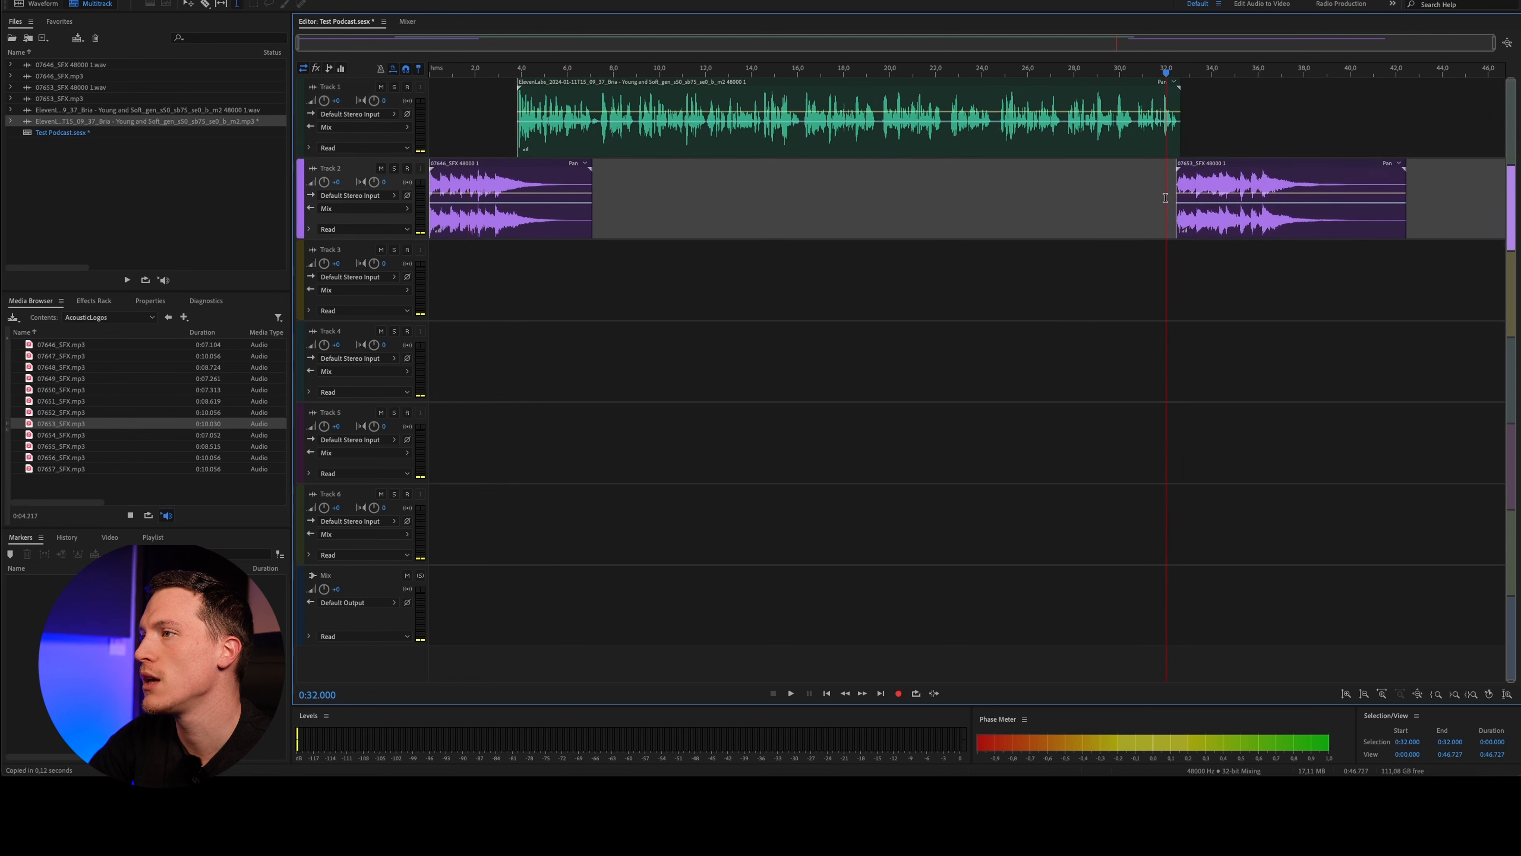
{"action": "scroll", "coordinate": [1168, 222], "scroll_direction": "up", "scroll_amount": 3}
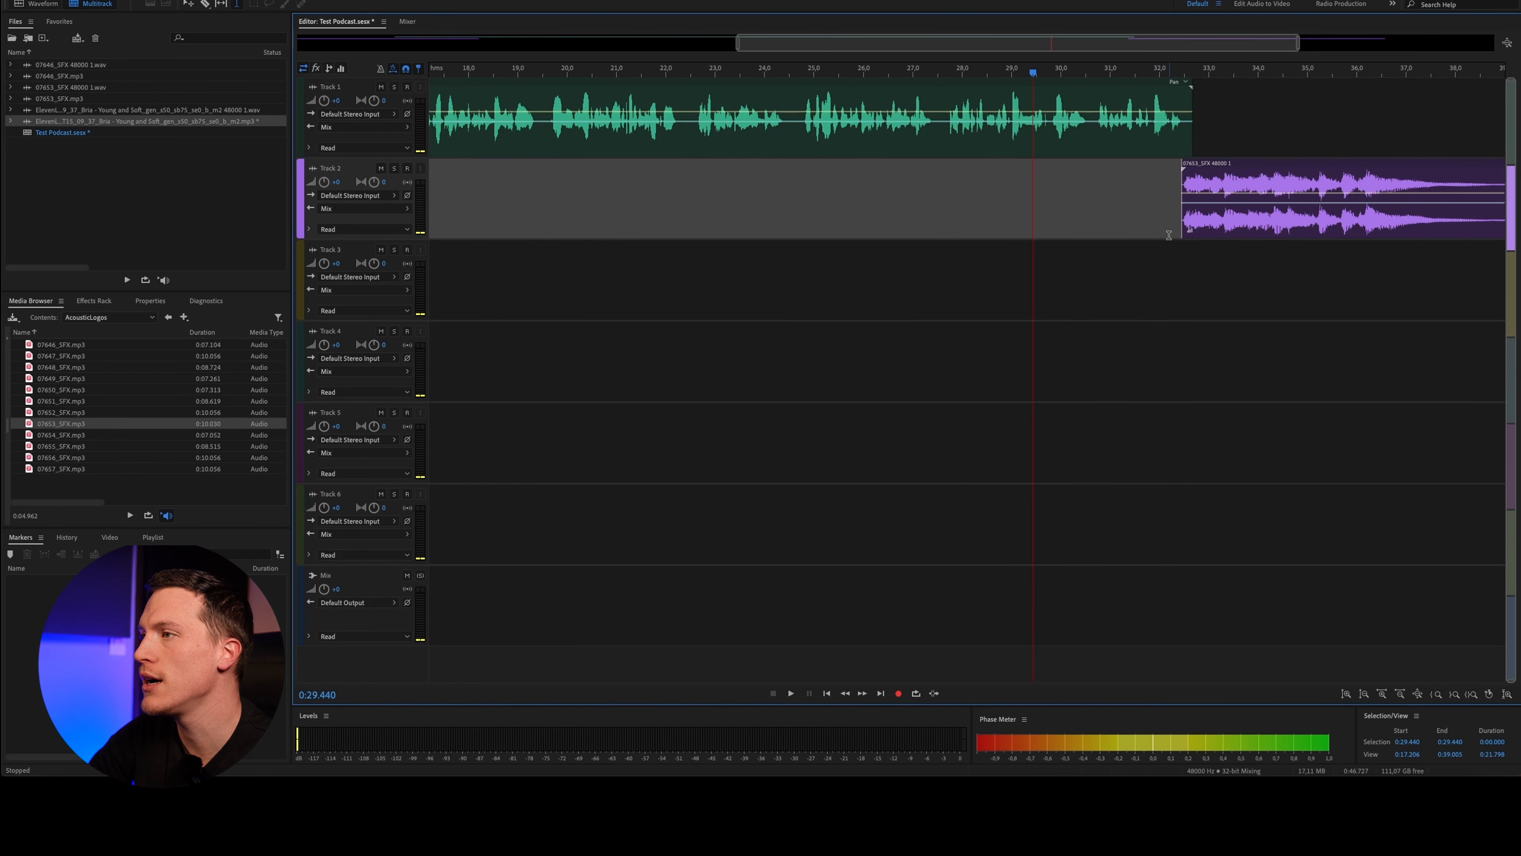
{"action": "scroll", "coordinate": [1198, 199], "scroll_direction": "up", "scroll_amount": 3}
{"action": "left_click", "coordinate": [1191, 198]}
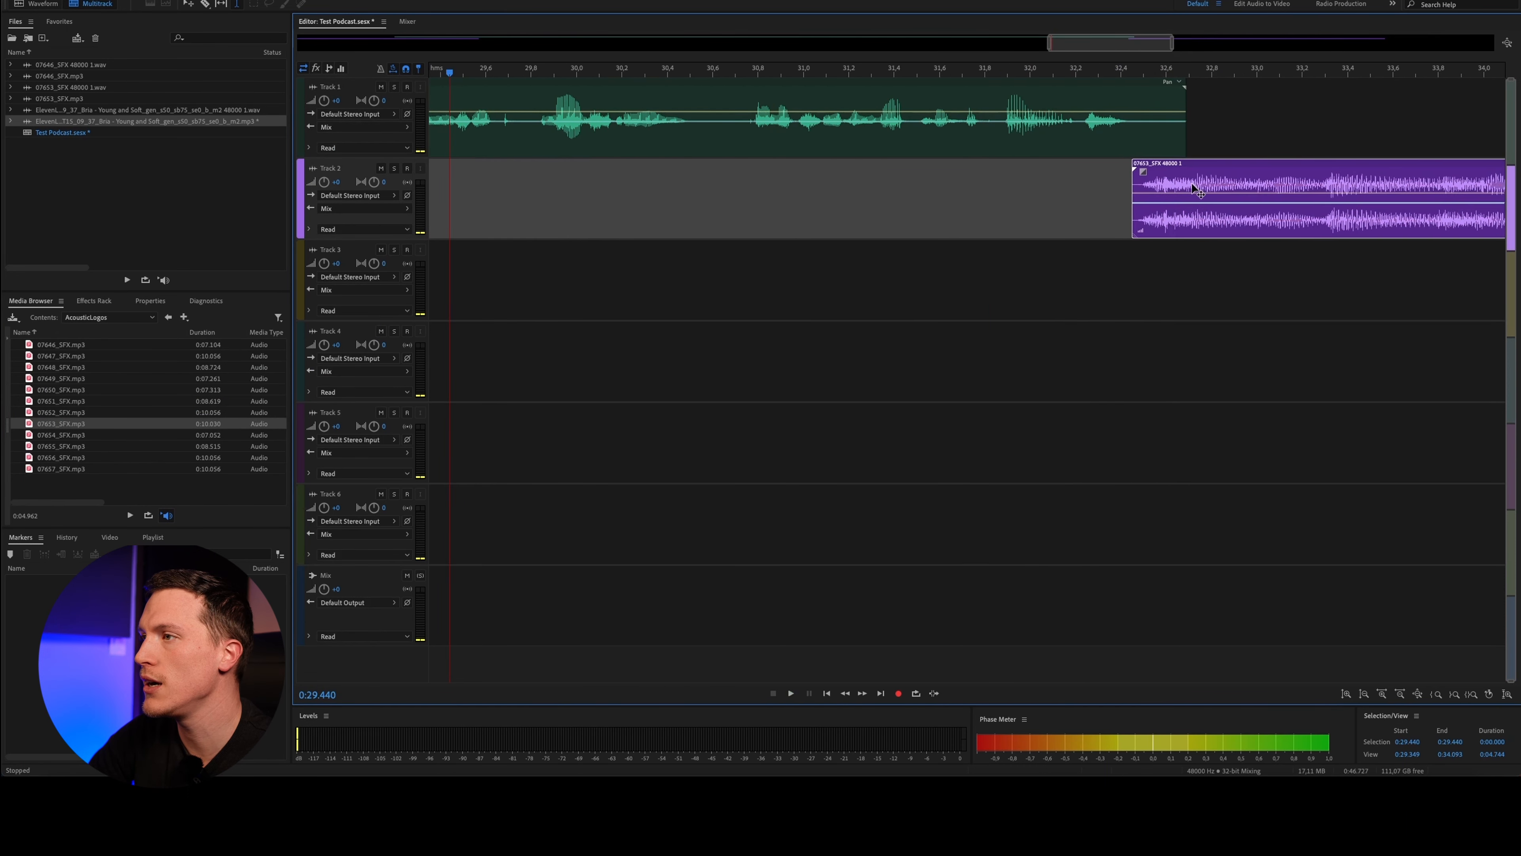
{"action": "scroll", "coordinate": [1117, 197], "scroll_direction": "down", "scroll_amount": 2}
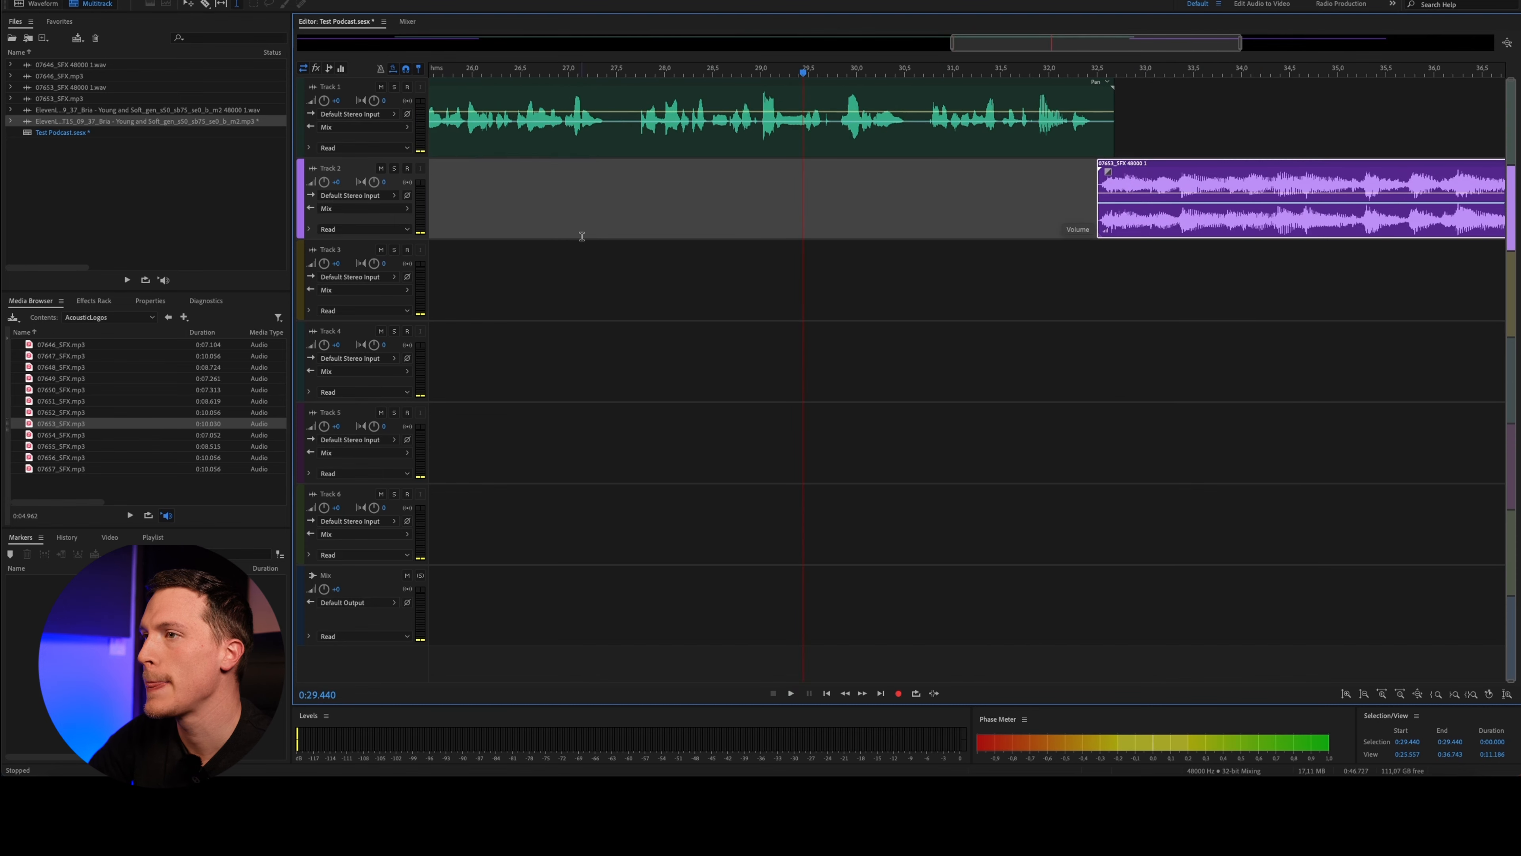
{"action": "left_click_drag", "start_coordinate": [90, 355], "coordinate": [167, 399]}
{"action": "left_click", "coordinate": [131, 514]}
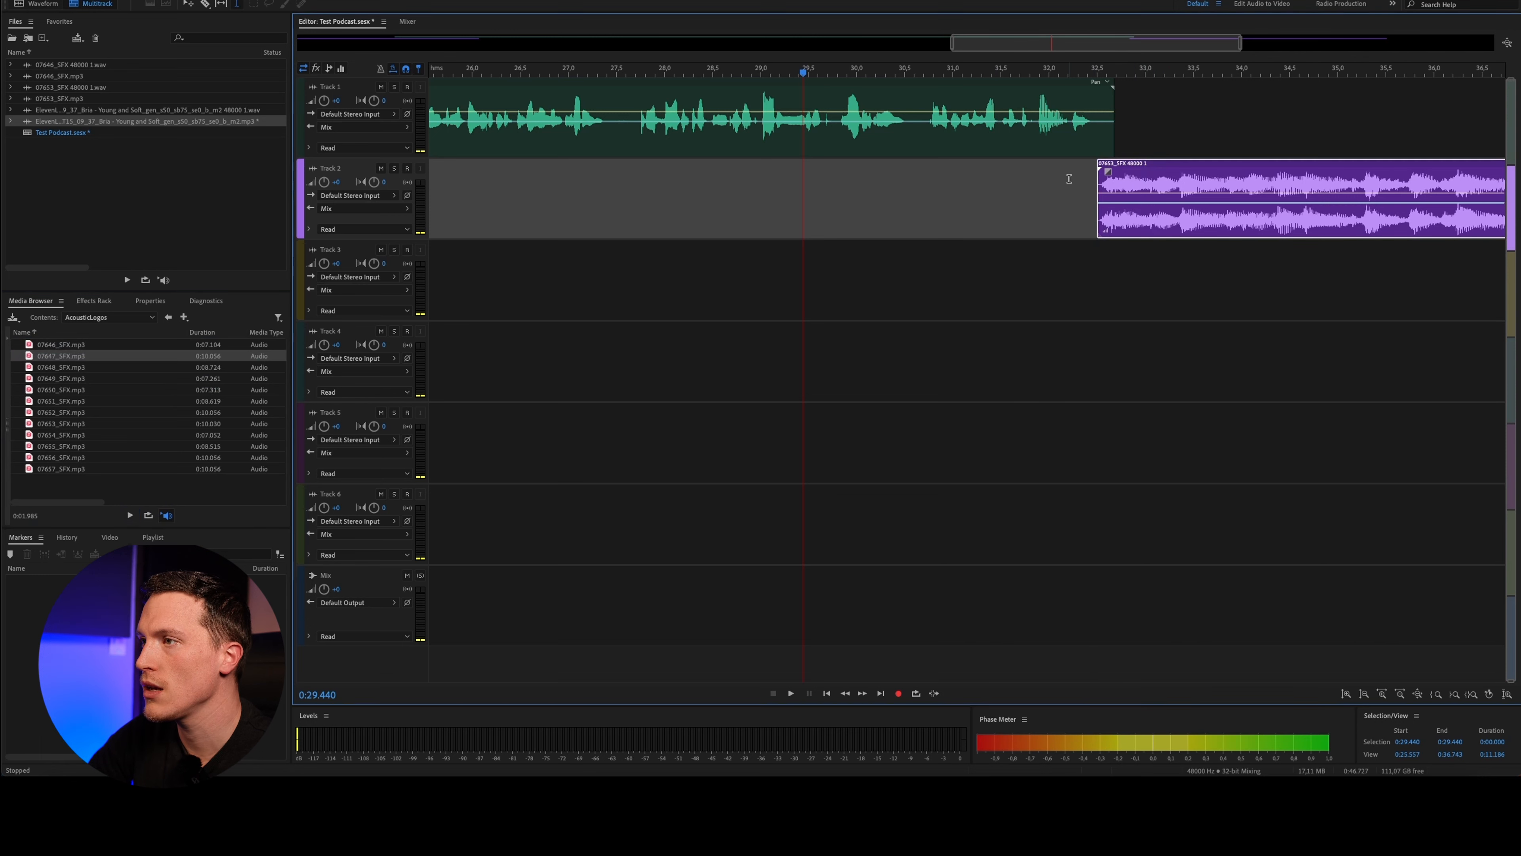
Shift the 07653_SFX outro clip to start at about 32.6 seconds and play the transition from the voice
{"action": "scroll", "coordinate": [1104, 199], "scroll_direction": "up", "scroll_amount": 2}
{"action": "scroll", "coordinate": [1138, 194], "scroll_direction": "up", "scroll_amount": 1}
{"action": "mouse_move", "coordinate": [1138, 194]}
{"action": "left_mouse_down"}
{"action": "mouse_move", "coordinate": [1154, 191]}
{"action": "mouse_move", "coordinate": [1048, 183]}
{"action": "mouse_move", "coordinate": [1157, 185]}
{"action": "left_mouse_up"}
{"action": "left_click", "coordinate": [1038, 178]}
{"action": "scroll", "coordinate": [1147, 184], "scroll_direction": "down", "scroll_amount": 5}
{"action": "left_click", "coordinate": [964, 182]}
{"action": "left_click", "coordinate": [942, 182]}
{"action": "left_click", "coordinate": [926, 180]}
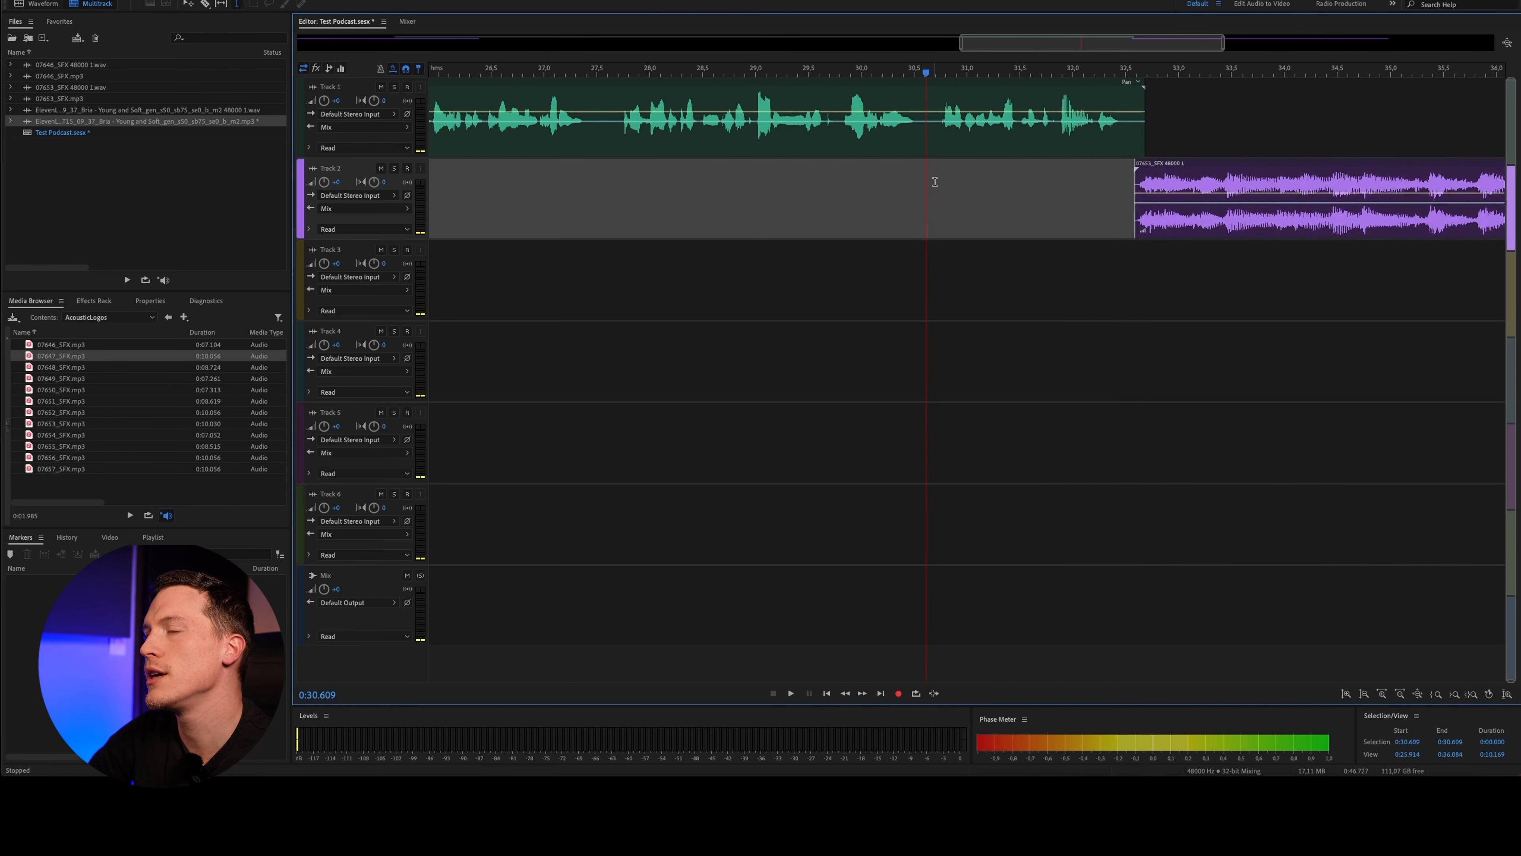
{"action": "key", "text": "space"}
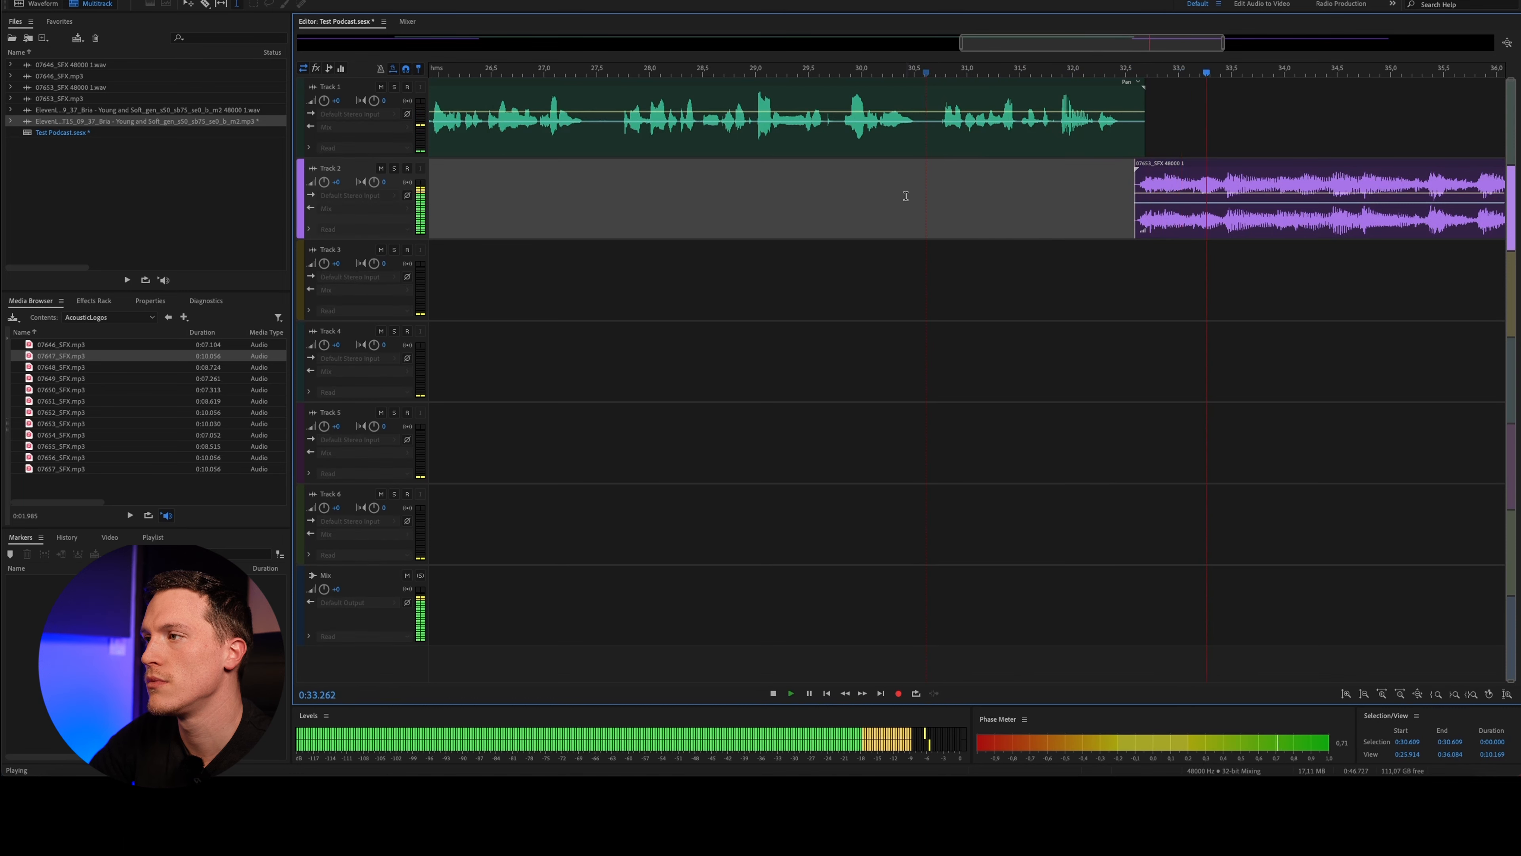
{"action": "scroll", "coordinate": [907, 196], "scroll_direction": "down", "scroll_amount": 5}
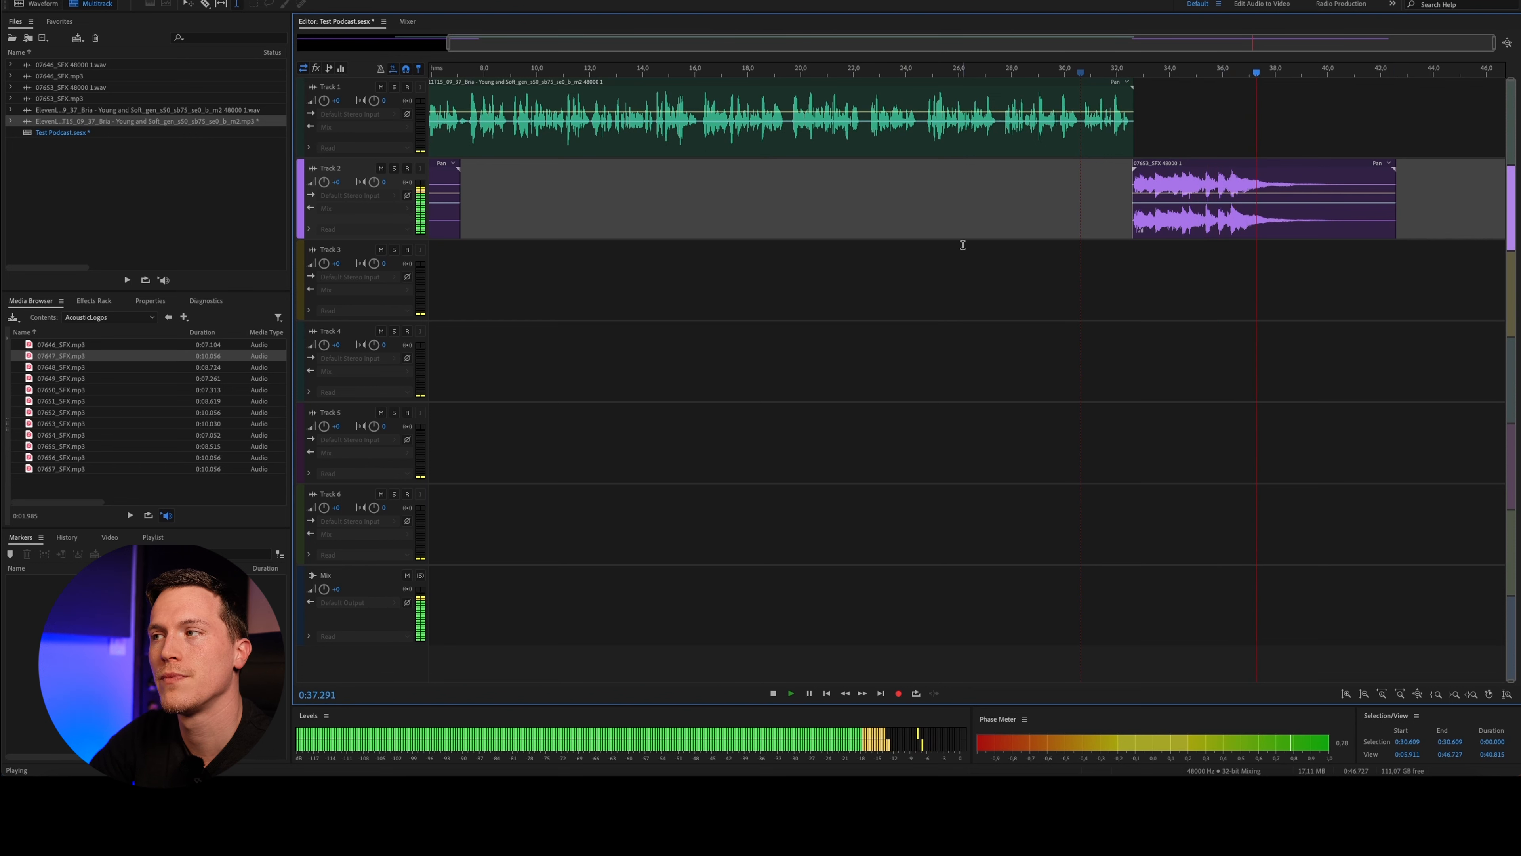
{"action": "key", "text": "space"}
{"action": "scroll", "coordinate": [980, 88], "scroll_direction": "left", "scroll_amount": 5}
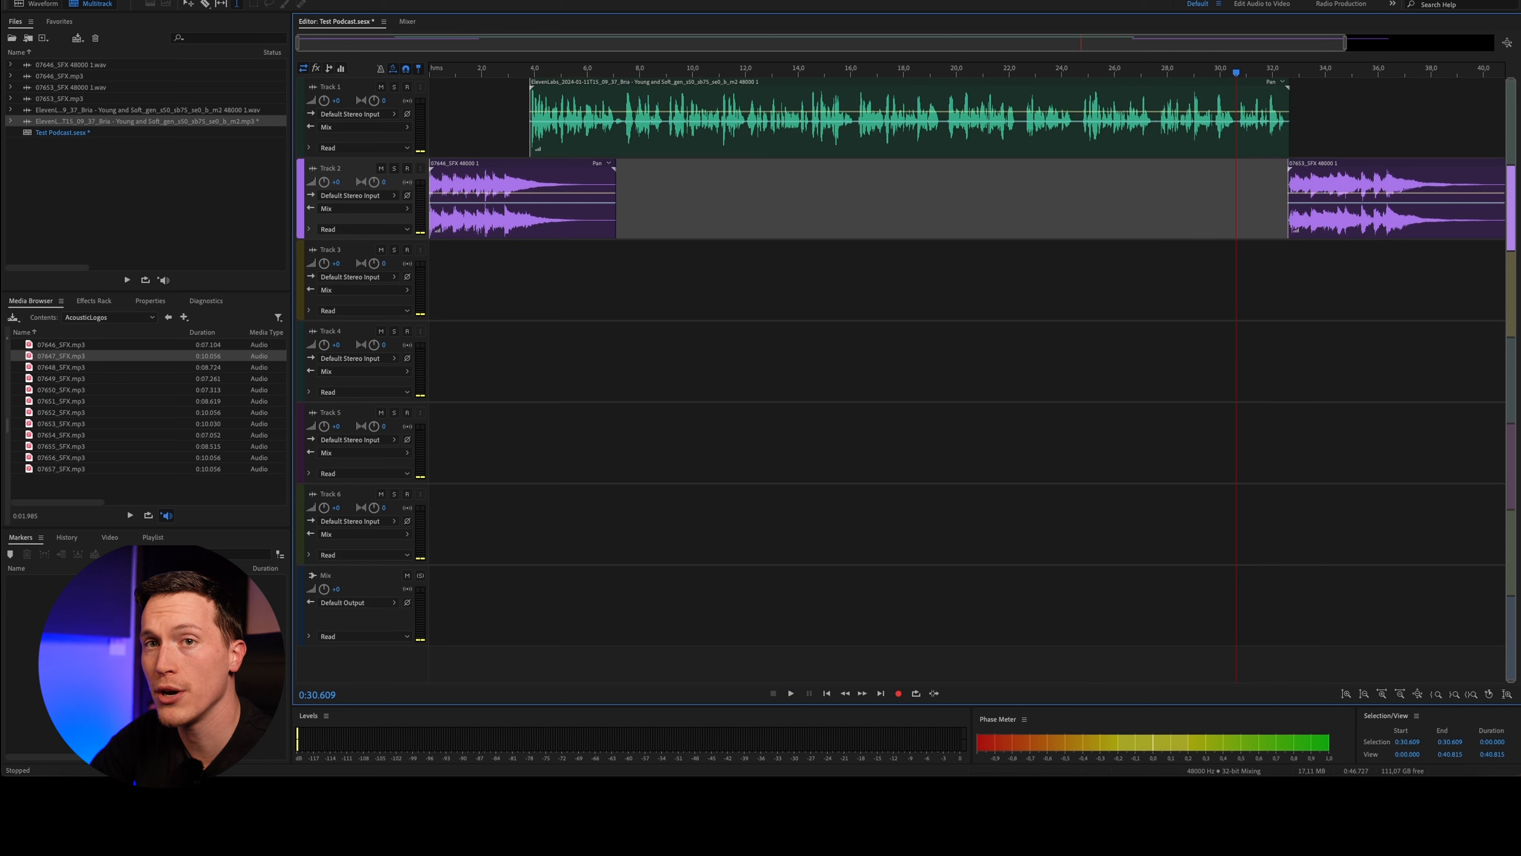
Bring Beat.mp3 from the Beat folder into the session and place it on Track 3, starting at about 2.9 seconds
{"action": "left_click", "coordinate": [61, 800]}
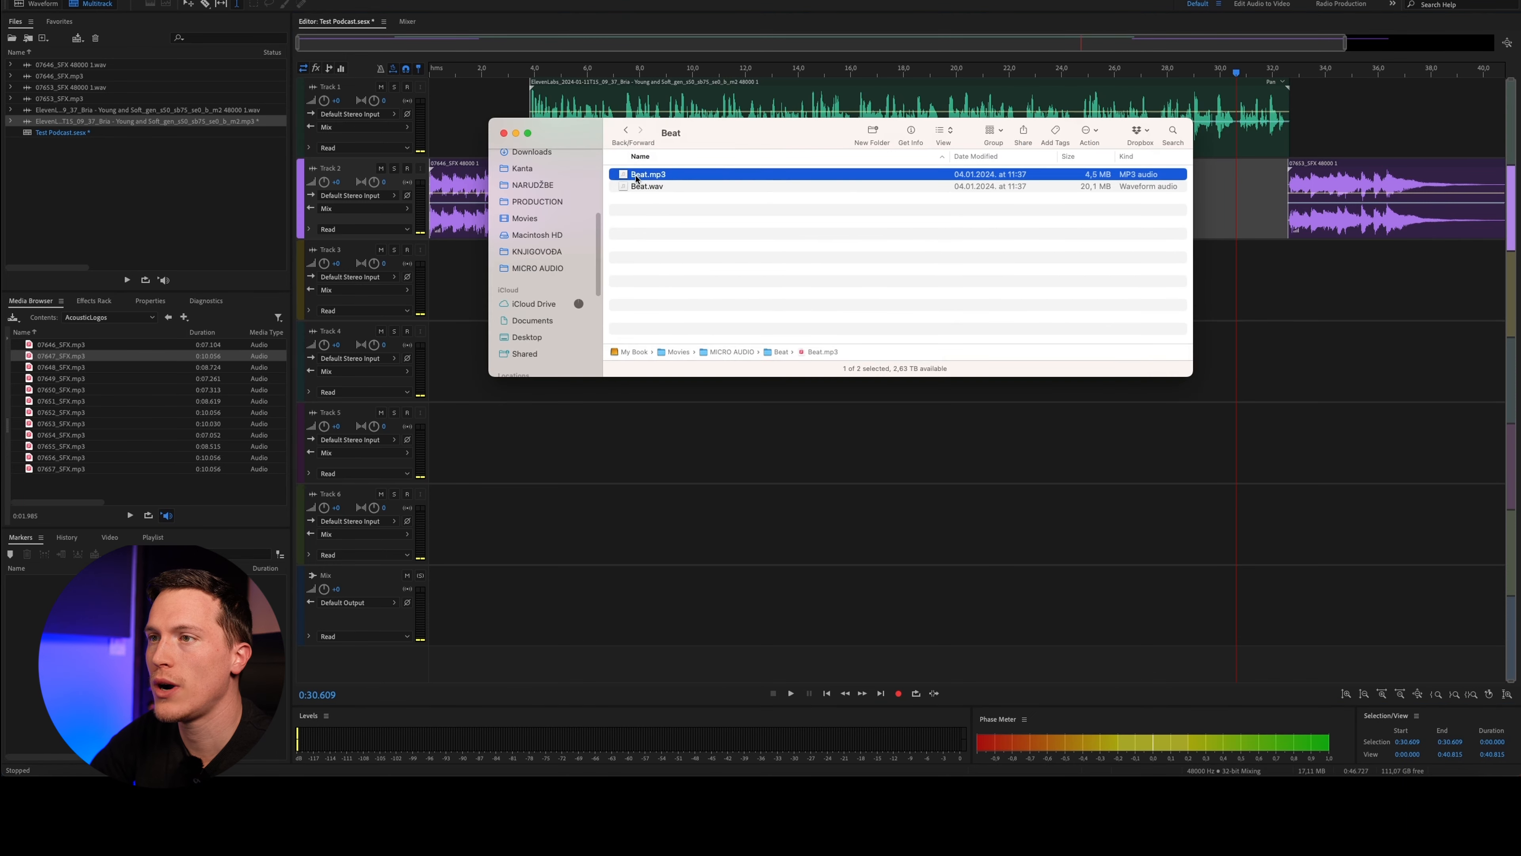
{"action": "left_click_drag", "start_coordinate": [635, 177], "coordinate": [550, 433]}
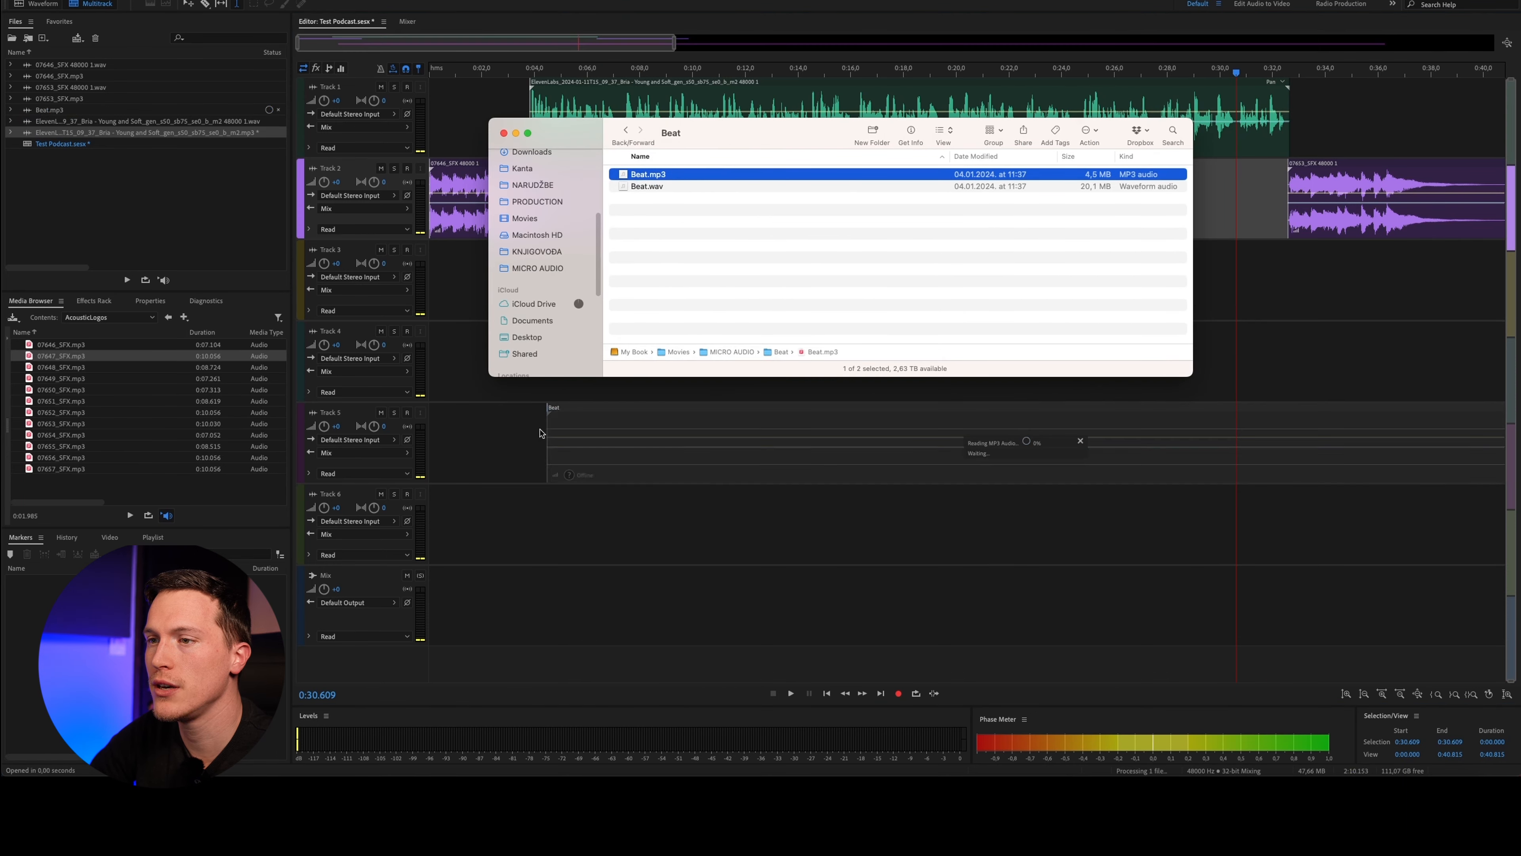
{"action": "left_click", "coordinate": [521, 430]}
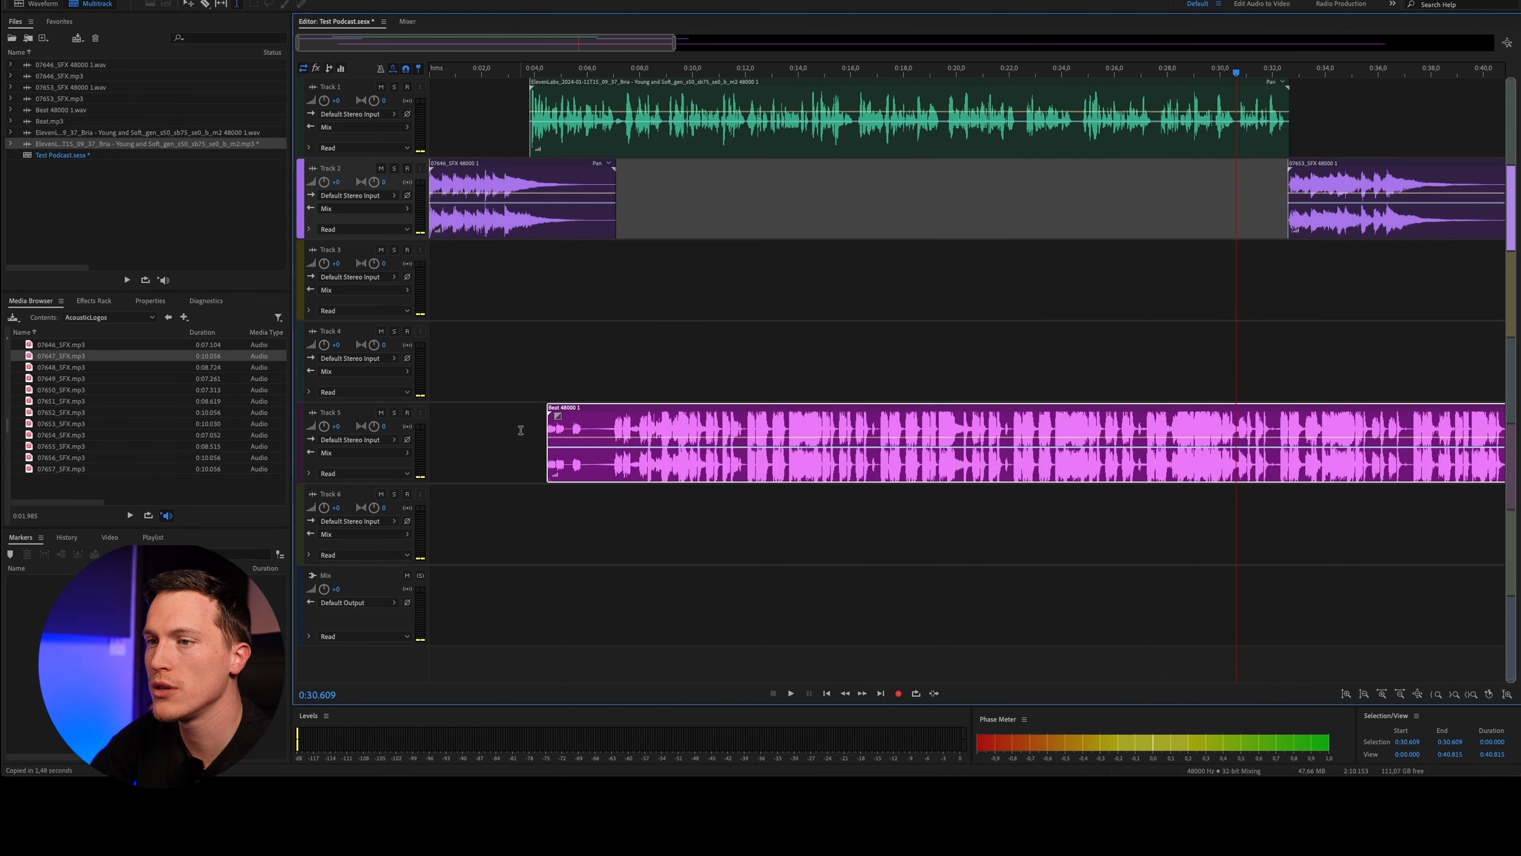
{"action": "left_click_drag", "start_coordinate": [598, 433], "coordinate": [618, 266]}
{"action": "left_click", "coordinate": [464, 260]}
Play the mix from about 2.6 seconds to check the beat's level against the voice
{"action": "scroll", "coordinate": [491, 275], "scroll_direction": "up", "scroll_amount": 8}
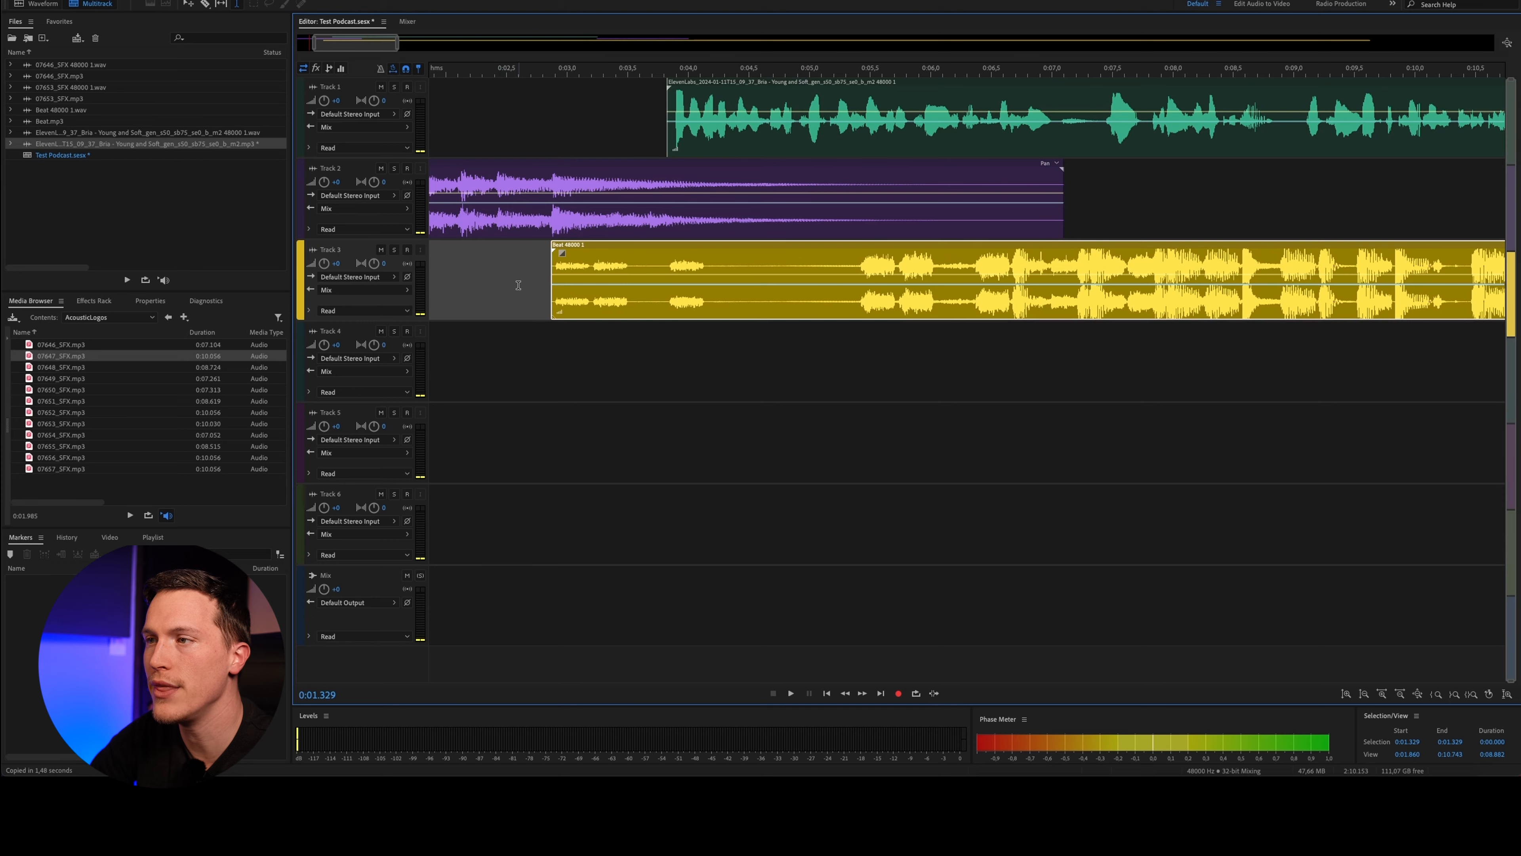
{"action": "scroll", "coordinate": [534, 289], "scroll_direction": "down", "scroll_amount": 4}
{"action": "left_click_drag", "start_coordinate": [547, 313], "coordinate": [546, 312]}
{"action": "left_click", "coordinate": [519, 265]}
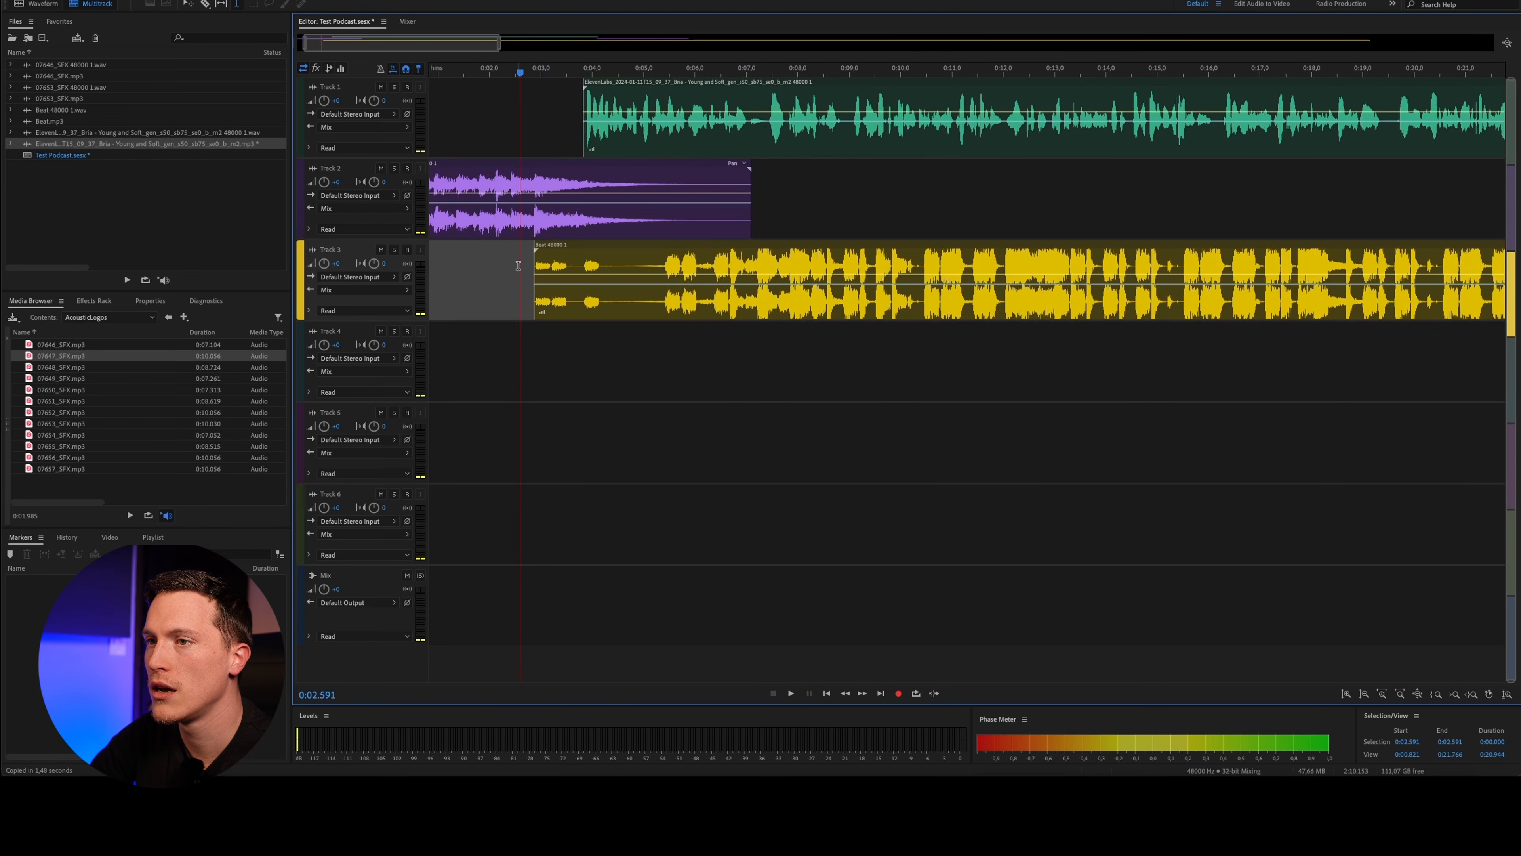
{"action": "key", "text": "space"}
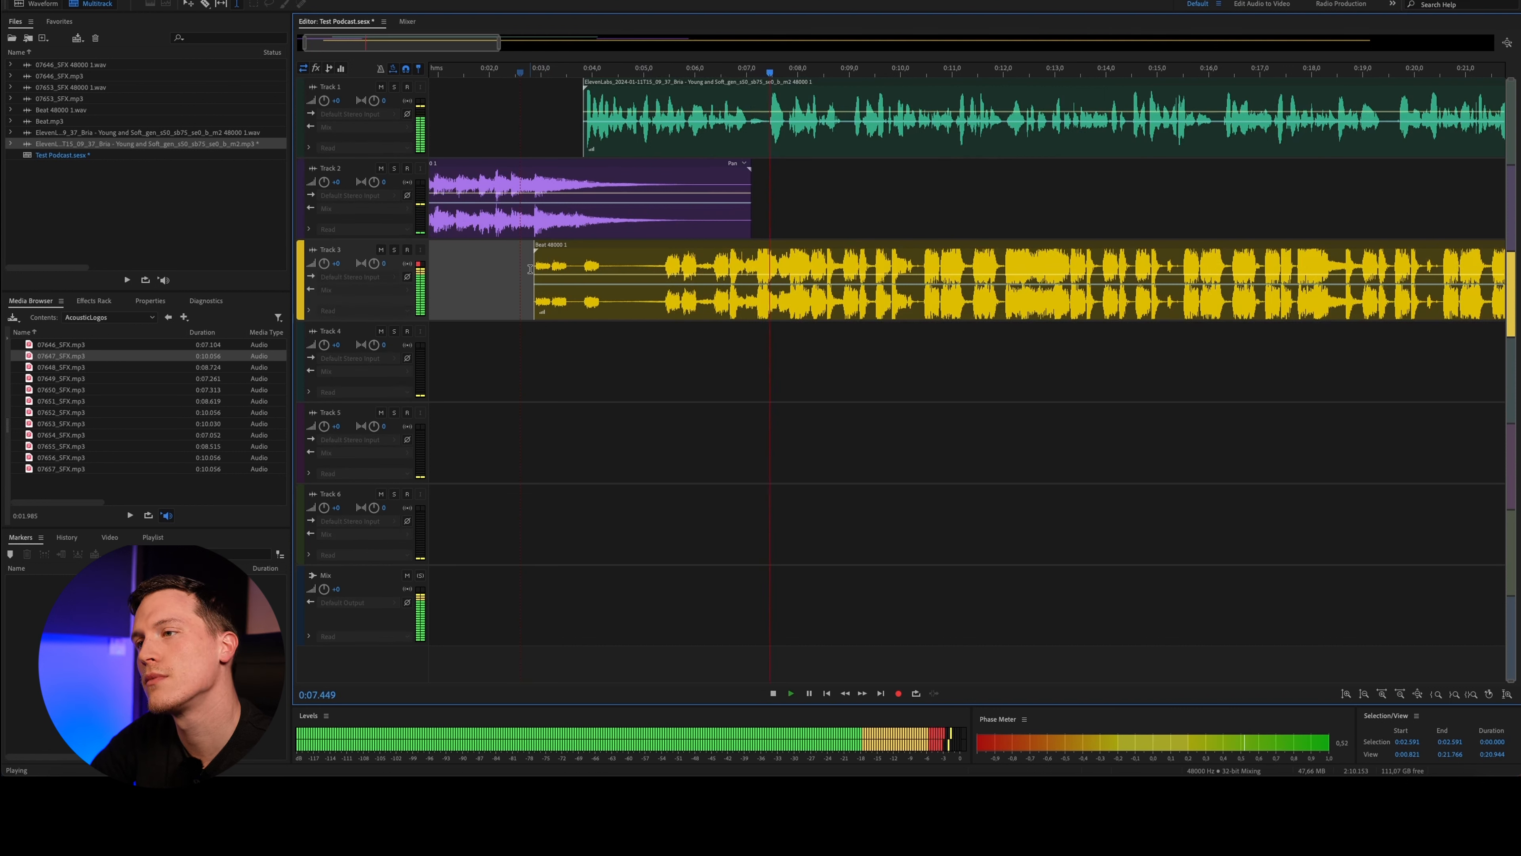
{"action": "key", "text": "space"}
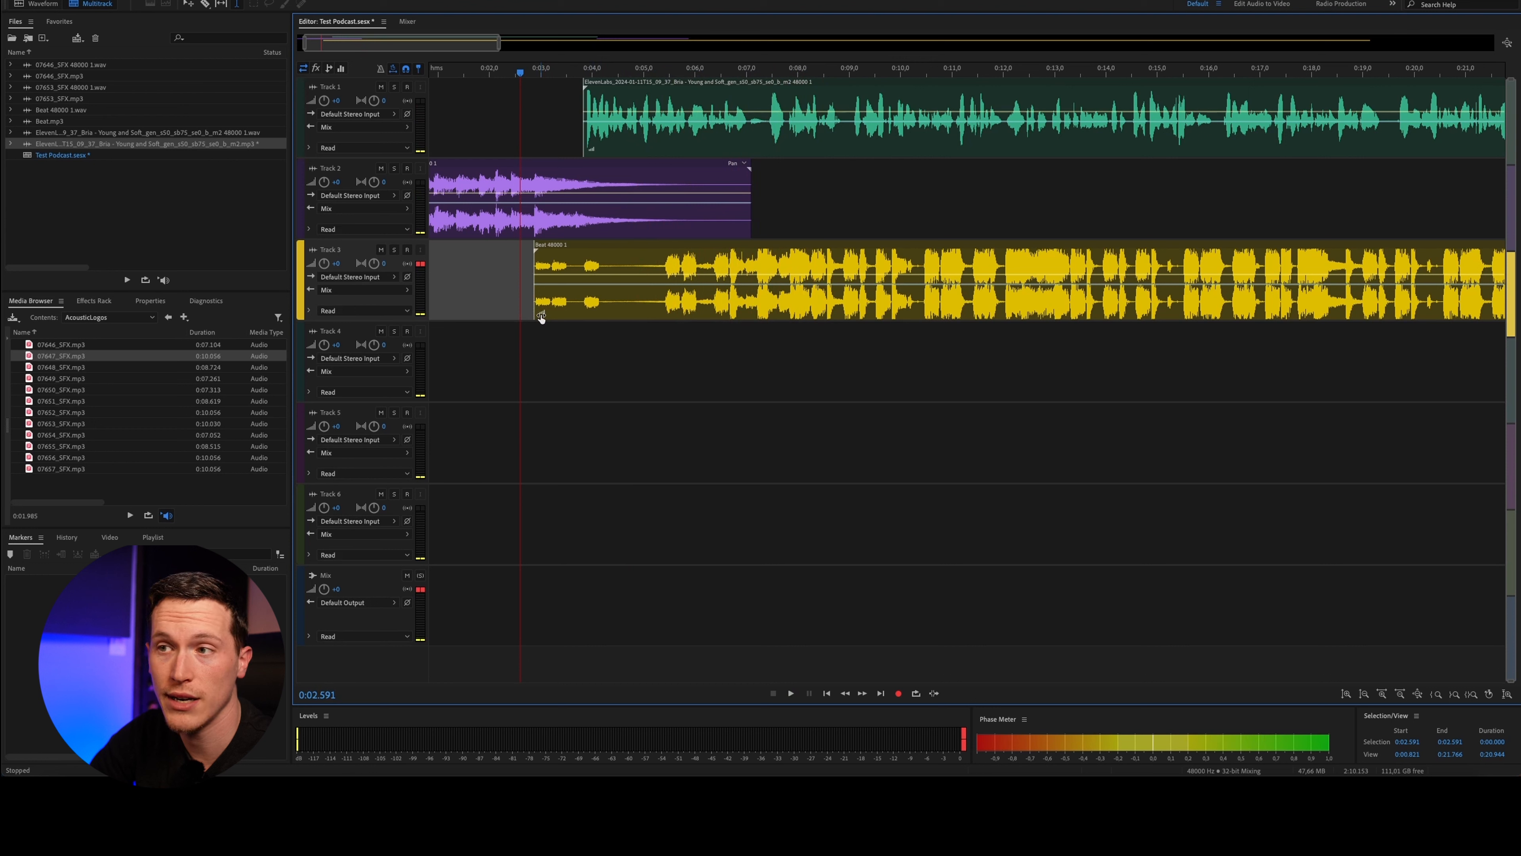
Lower the Beat clip's gain on Track 3 to about -14.4 dB and play the mix from about 5.25 seconds
{"action": "left_click_drag", "start_coordinate": [545, 318], "coordinate": [542, 318]}
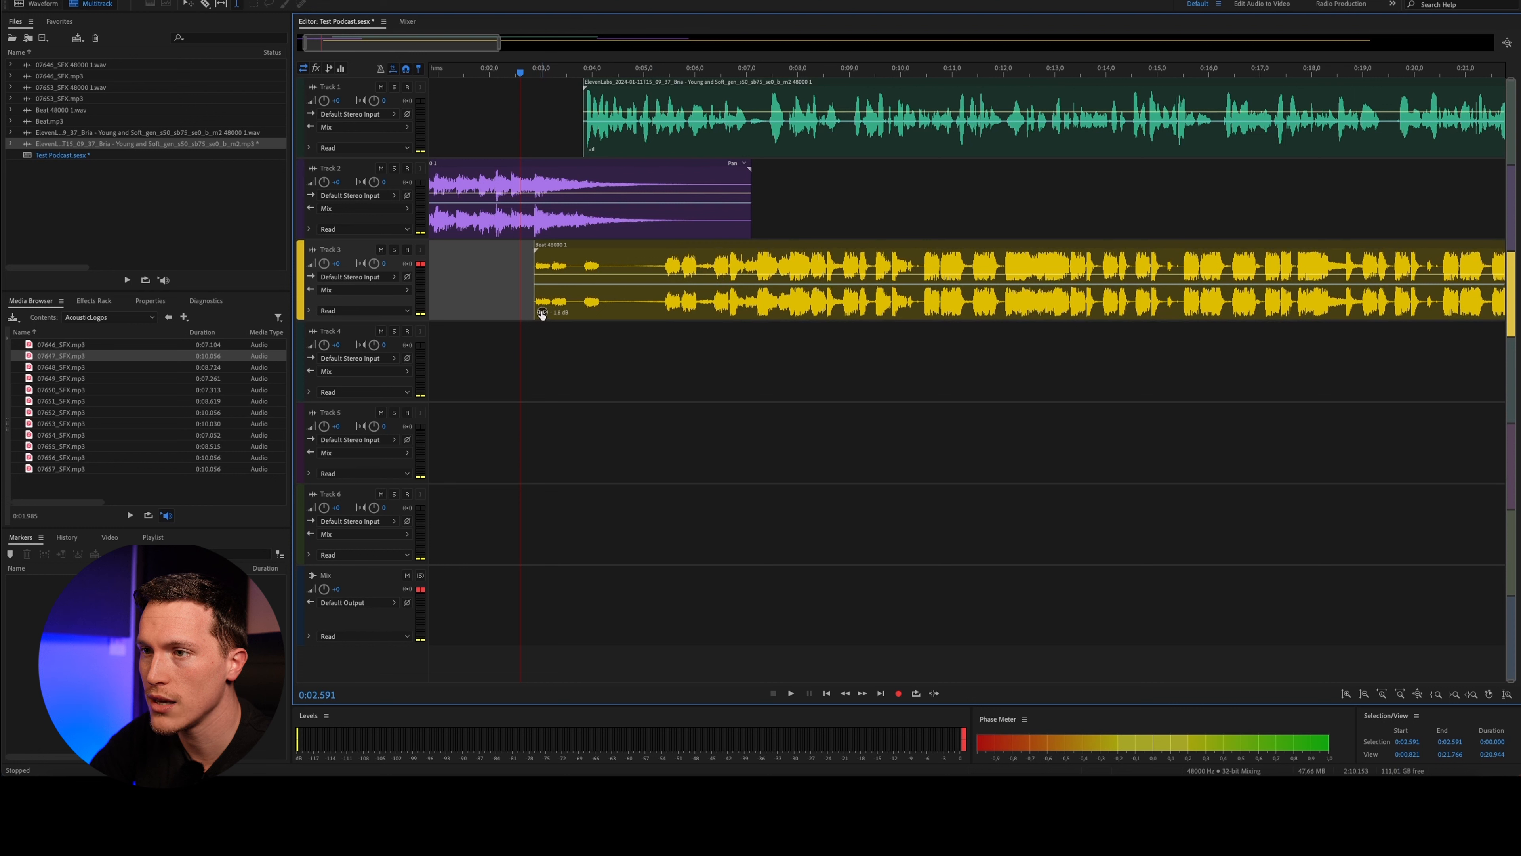
{"action": "left_click_drag", "start_coordinate": [542, 318], "coordinate": [517, 315]}
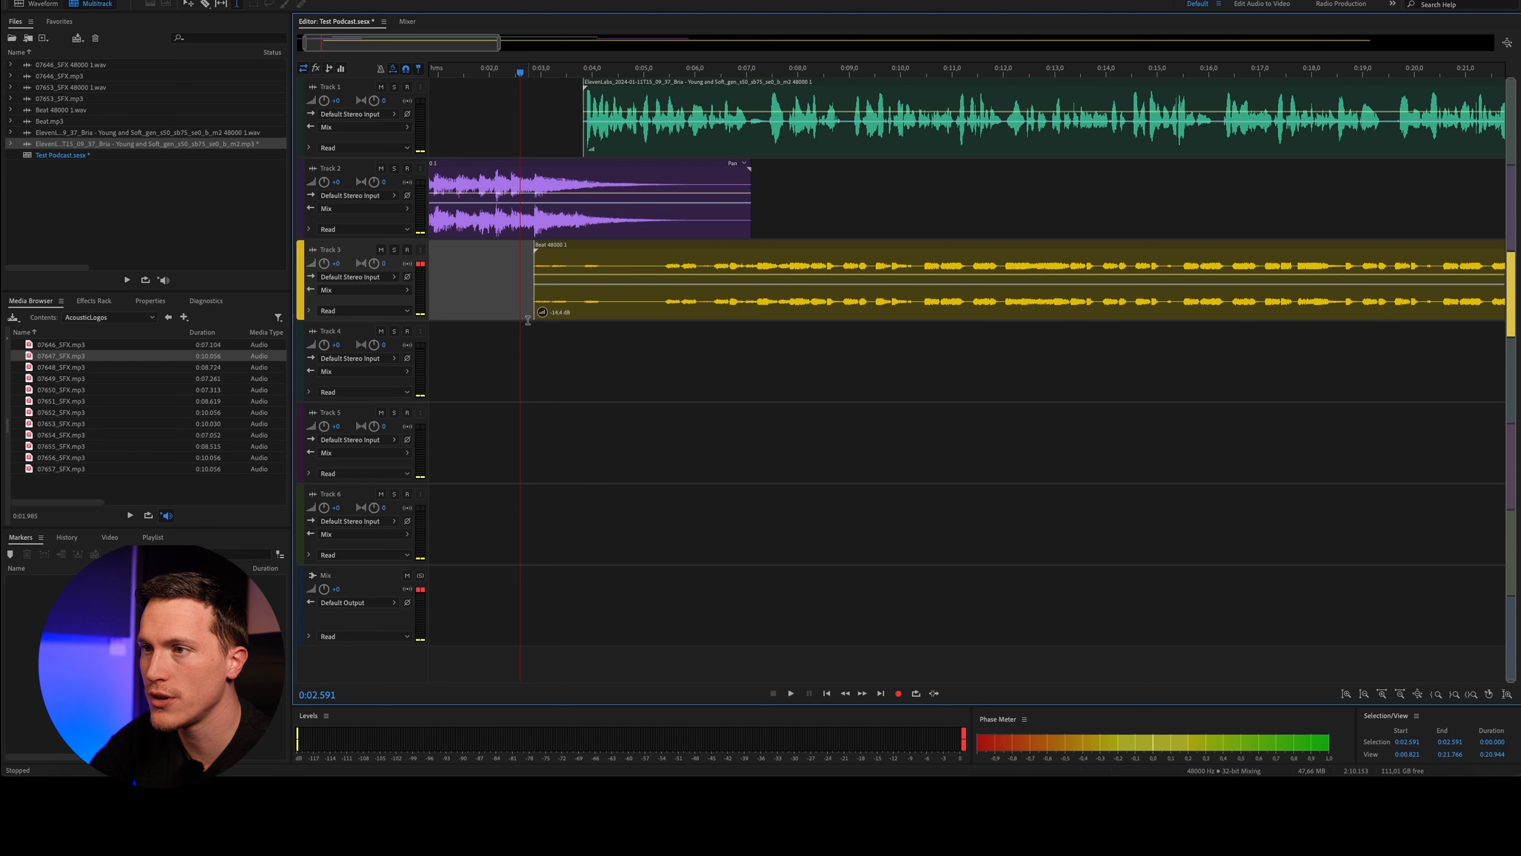
{"action": "left_click", "coordinate": [657, 329]}
{"action": "key", "text": "space"}
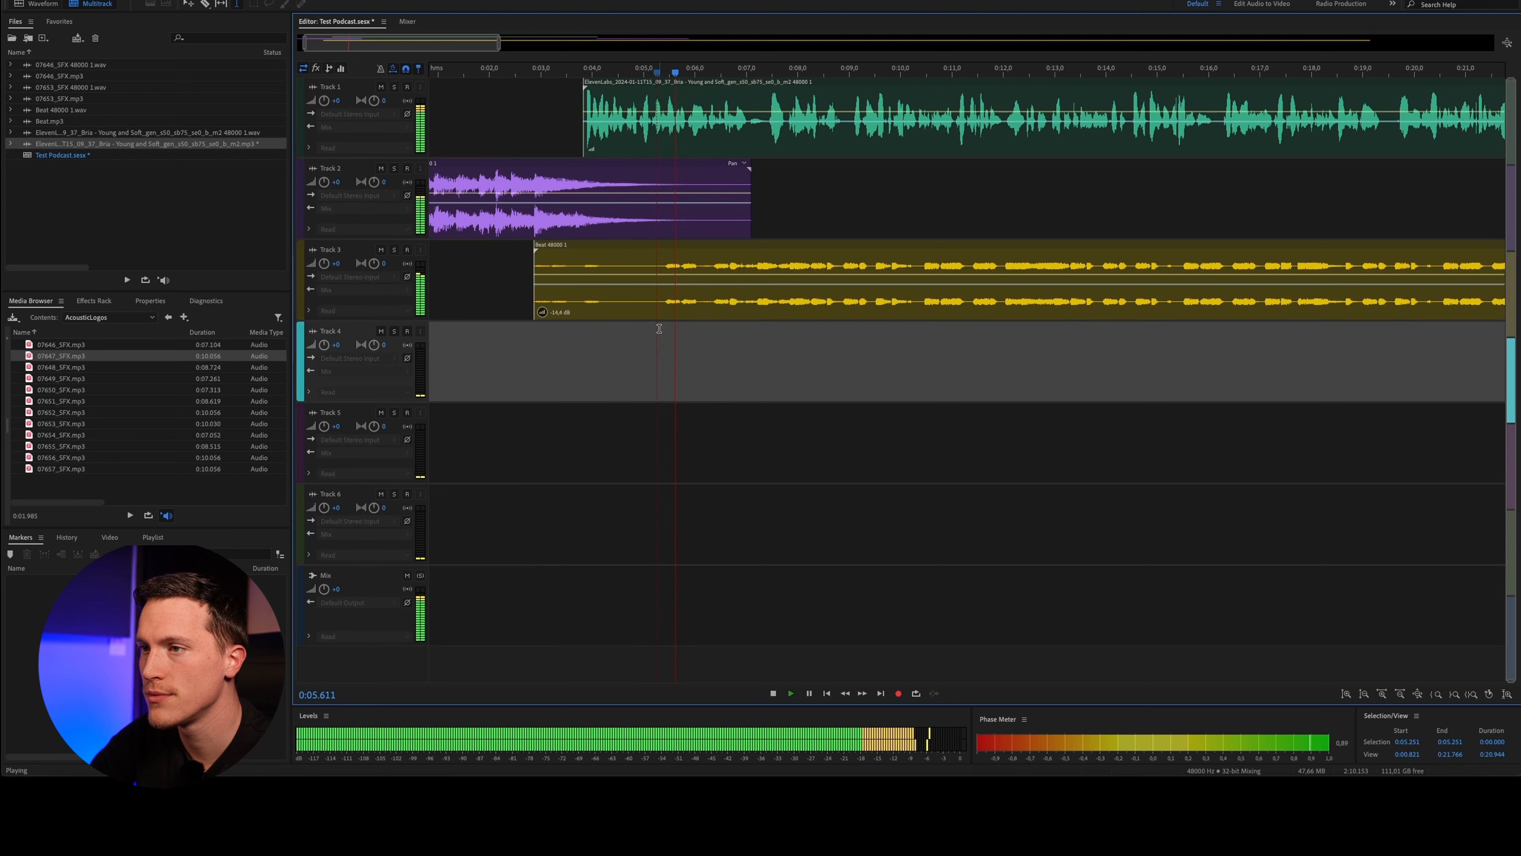
{"action": "scroll", "coordinate": [464, 294], "scroll_direction": "down", "scroll_amount": 3}
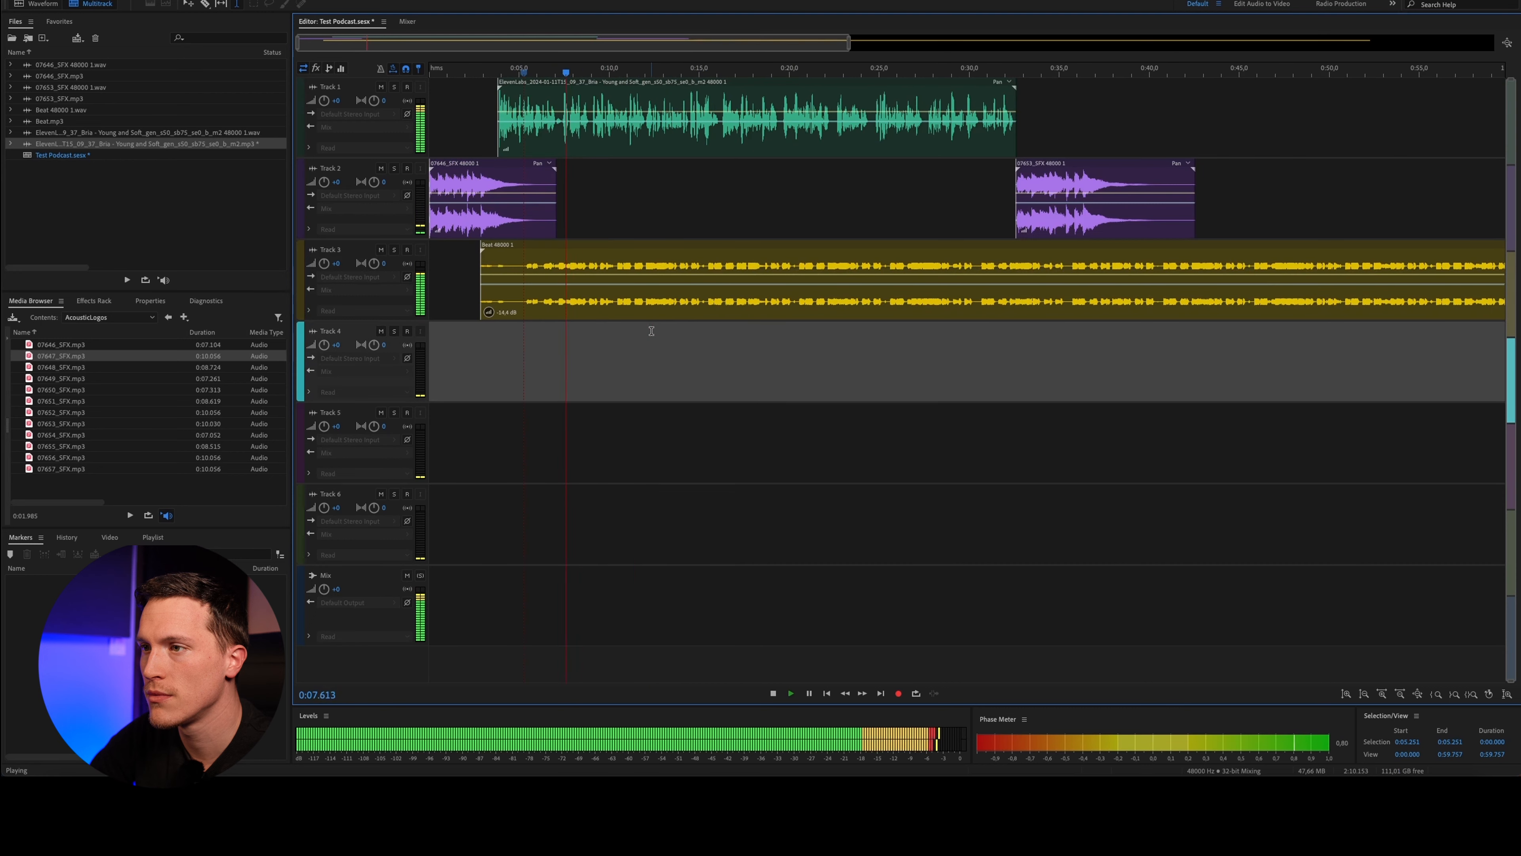
{"action": "scroll", "coordinate": [472, 290], "scroll_direction": "up", "scroll_amount": 1}
{"action": "scroll", "coordinate": [473, 290], "scroll_direction": "up", "scroll_amount": 1}
{"action": "key", "text": "space"}
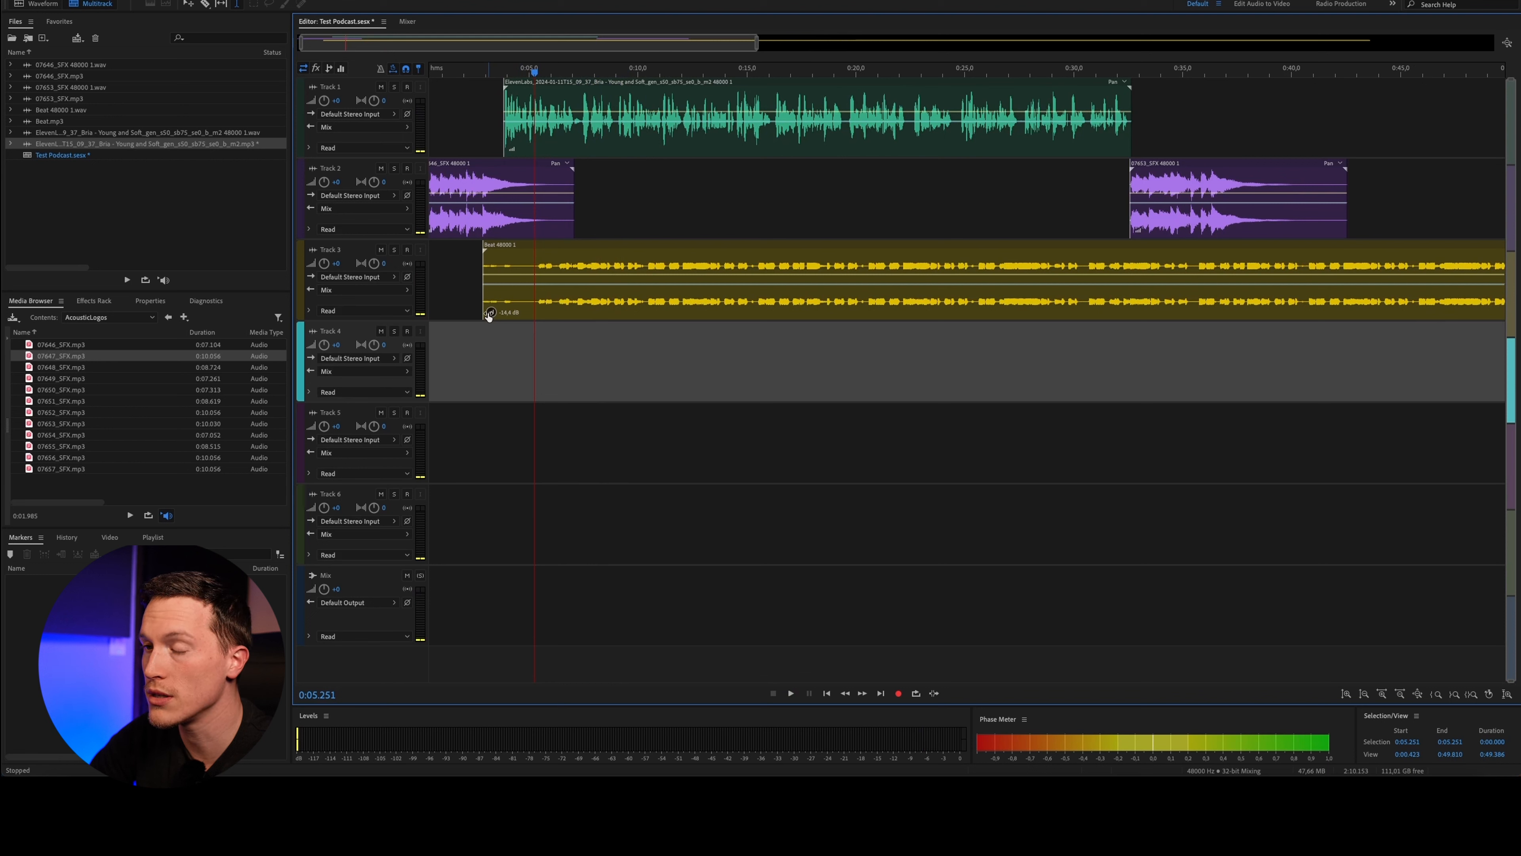
Lower the Beat clip's gain to about -16.7 dB and finally about -19.8 dB, playing the mix after each change
{"action": "left_click", "coordinate": [489, 313]}
{"action": "left_click_drag", "start_coordinate": [488, 313], "coordinate": [483, 312]}
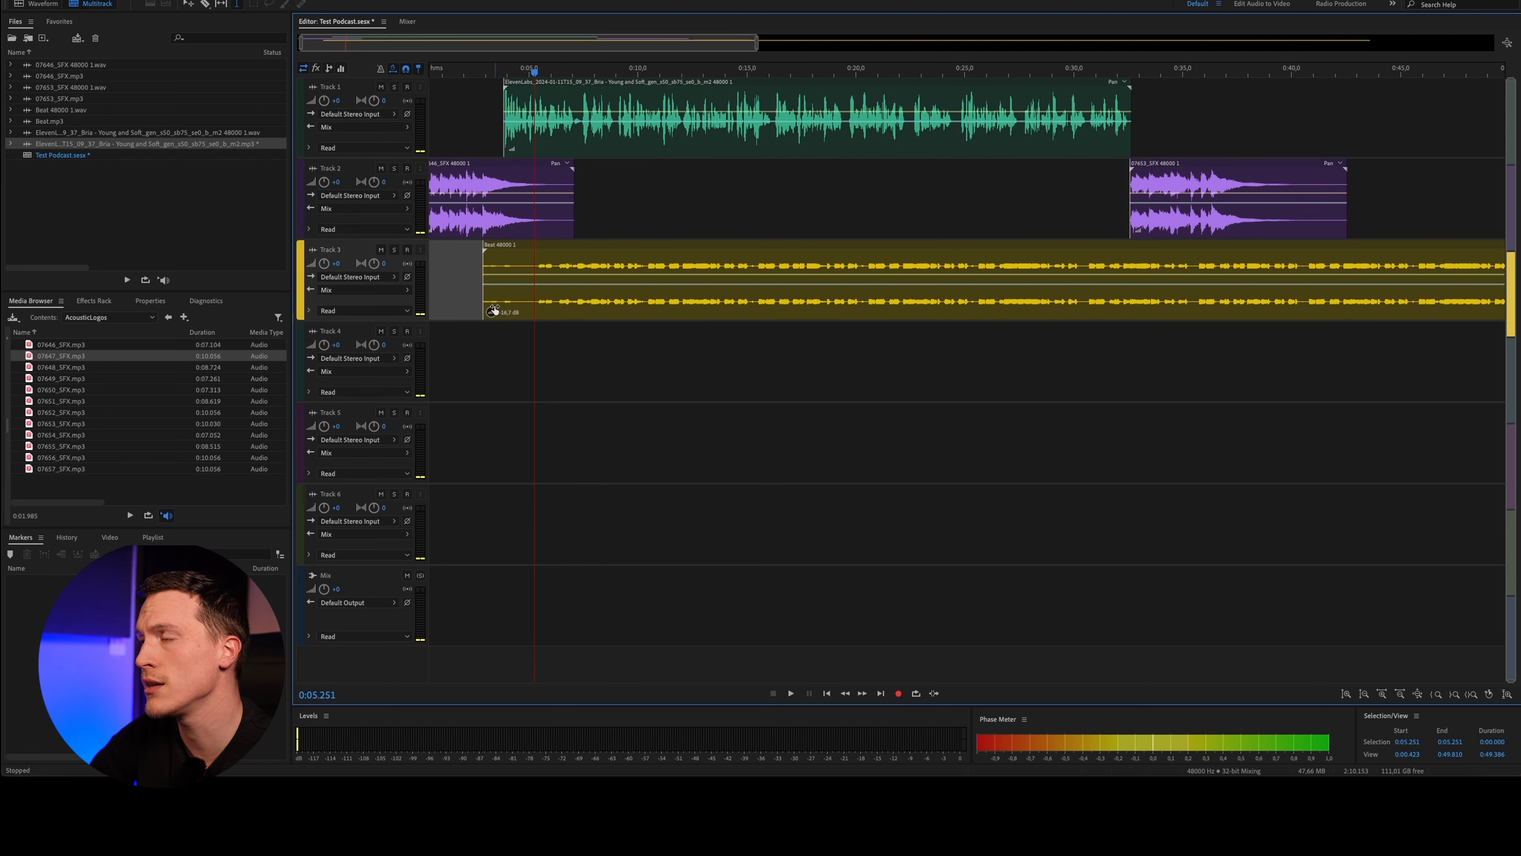
{"action": "key", "text": "space"}
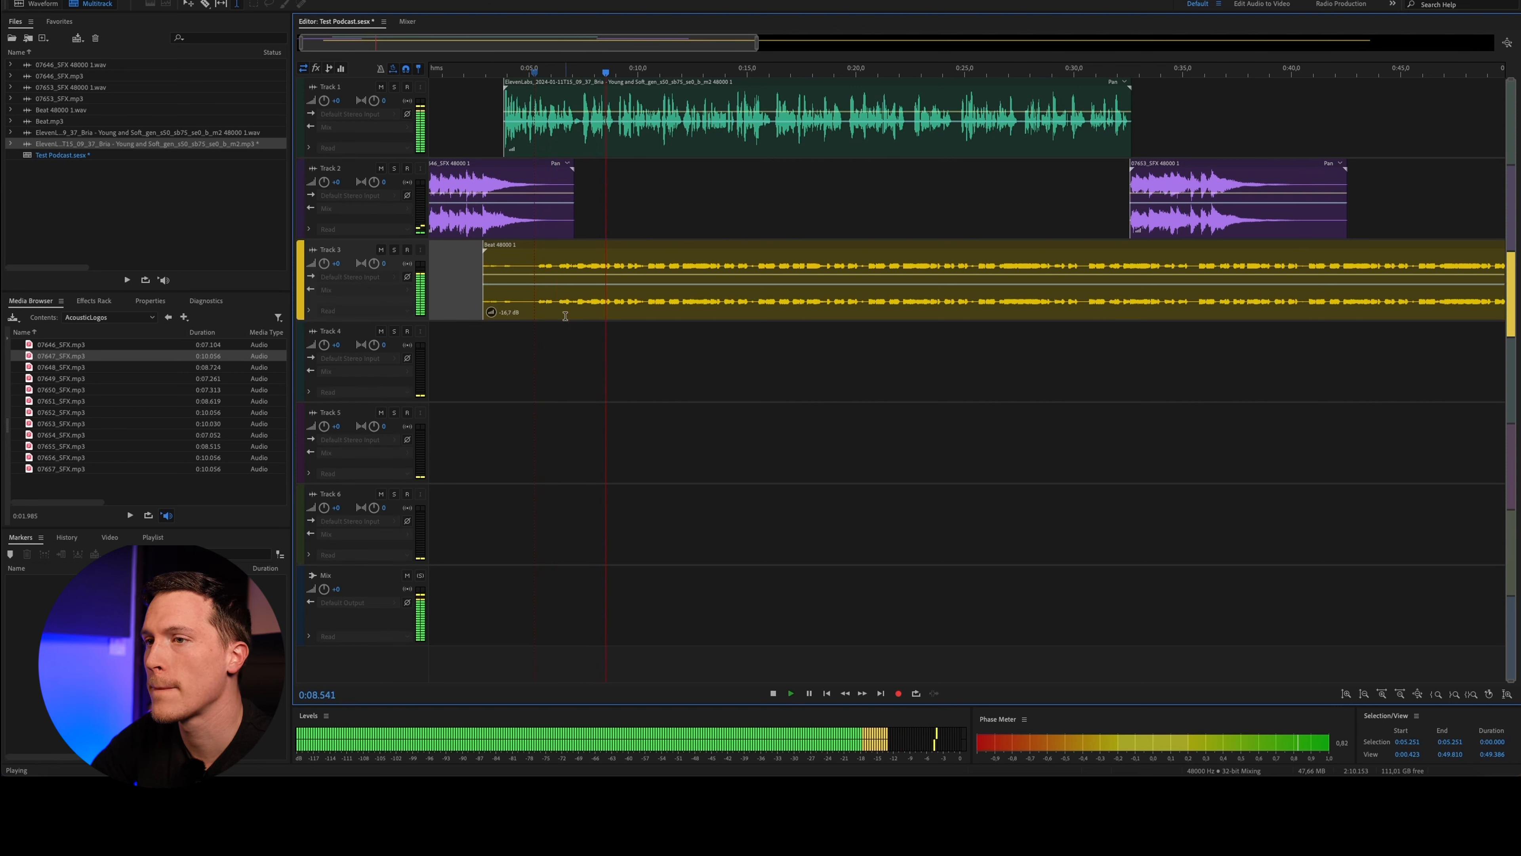
{"action": "key", "text": "space"}
{"action": "left_click_drag", "start_coordinate": [492, 312], "coordinate": [486, 318]}
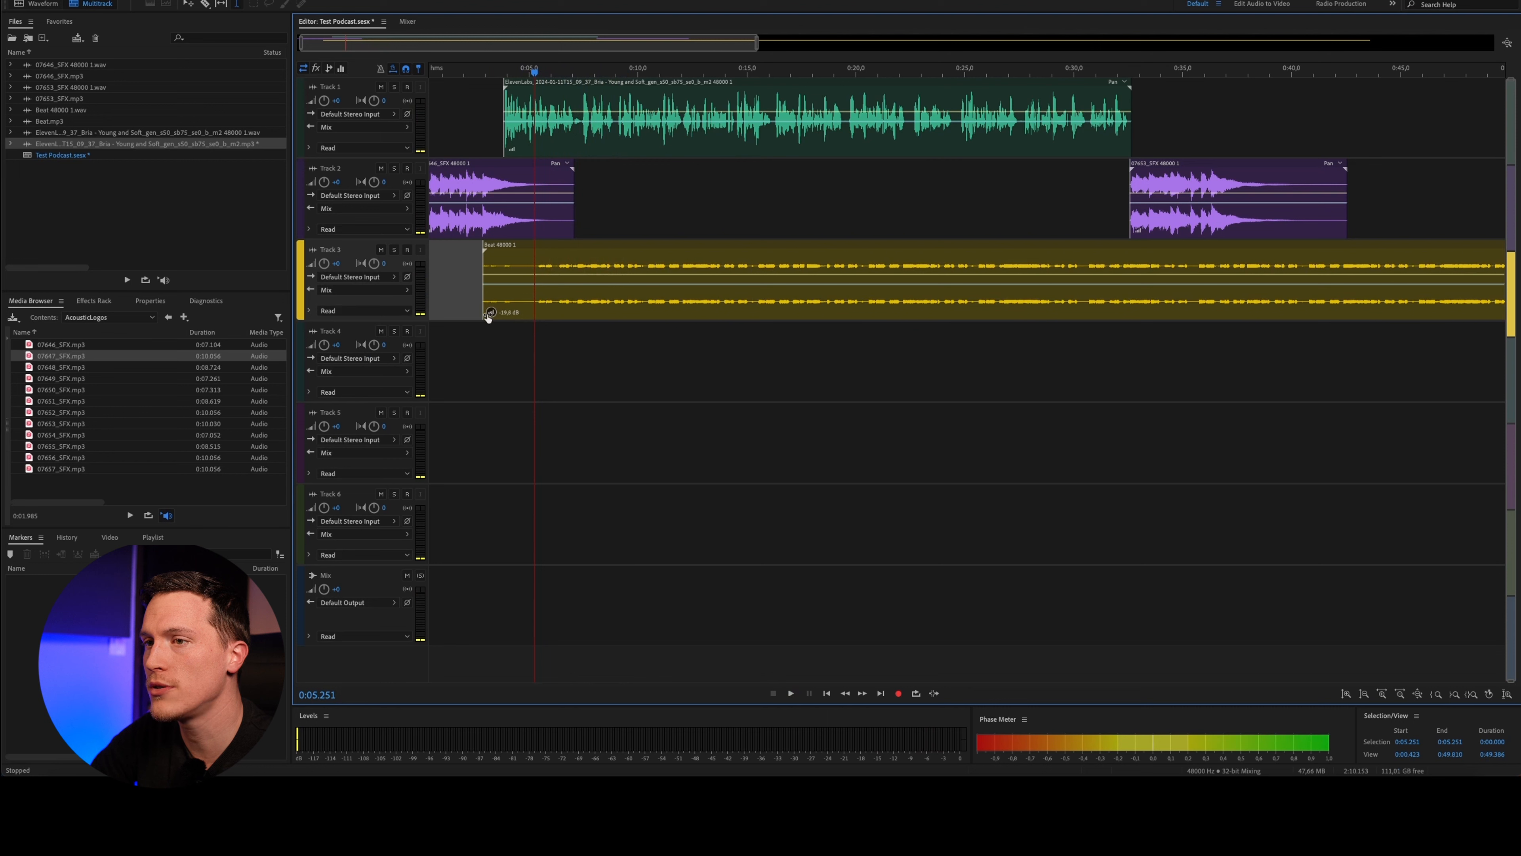
{"action": "key", "text": "space"}
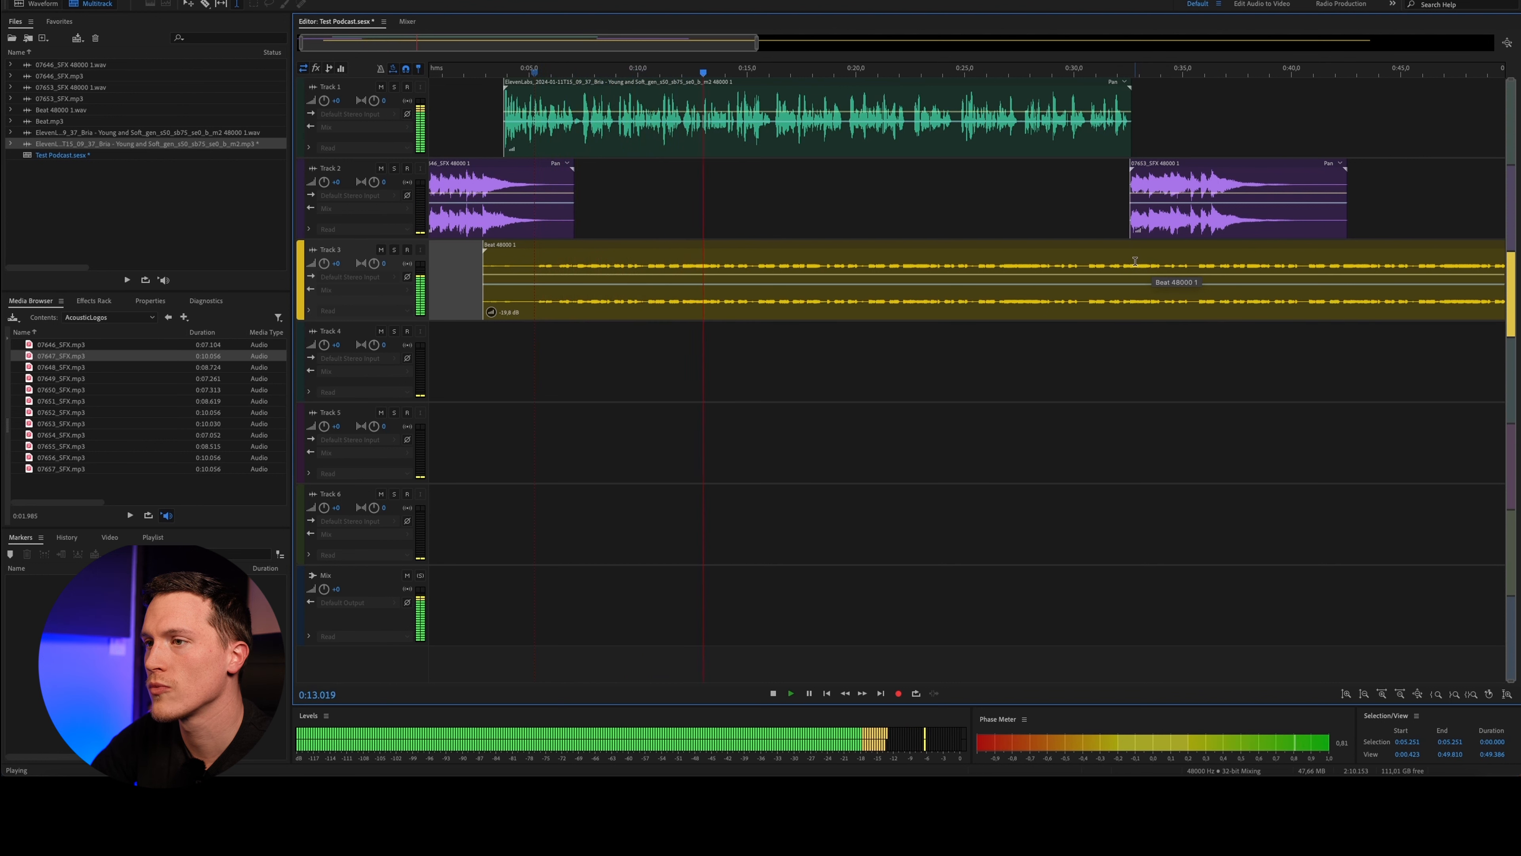
{"action": "key", "text": "space"}
Trim the end of the Beat clip on Track 3 to line up with the end of the voice clip
{"action": "key", "text": "backslash"}
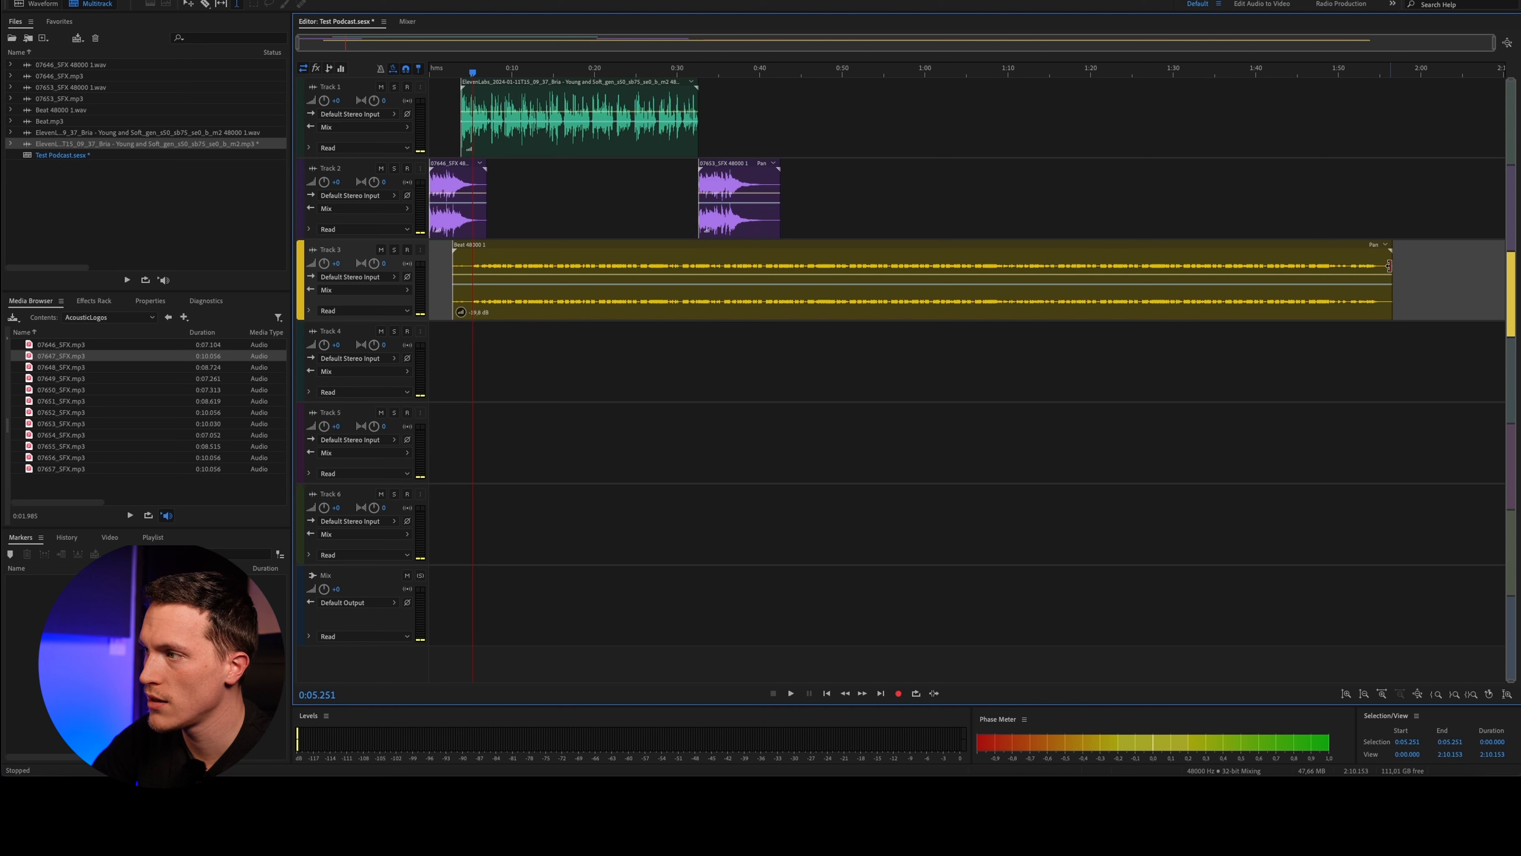
{"action": "left_click_drag", "start_coordinate": [1389, 265], "coordinate": [698, 255]}
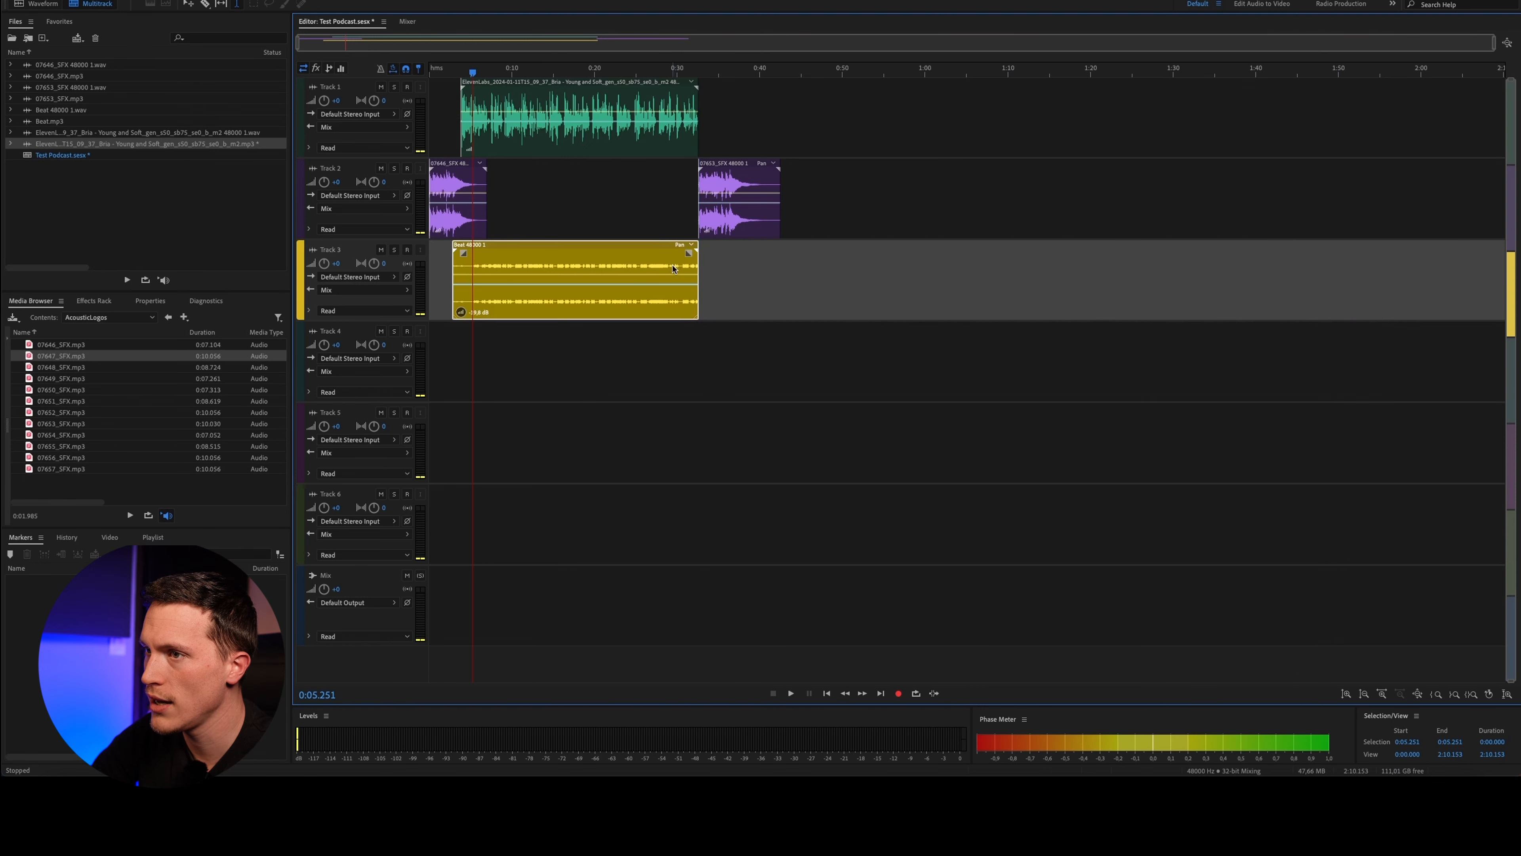
Fade out the end of the Beat clip on Track 3, starting at about 0:29
{"action": "scroll", "coordinate": [672, 268], "scroll_direction": "up", "scroll_amount": 6}
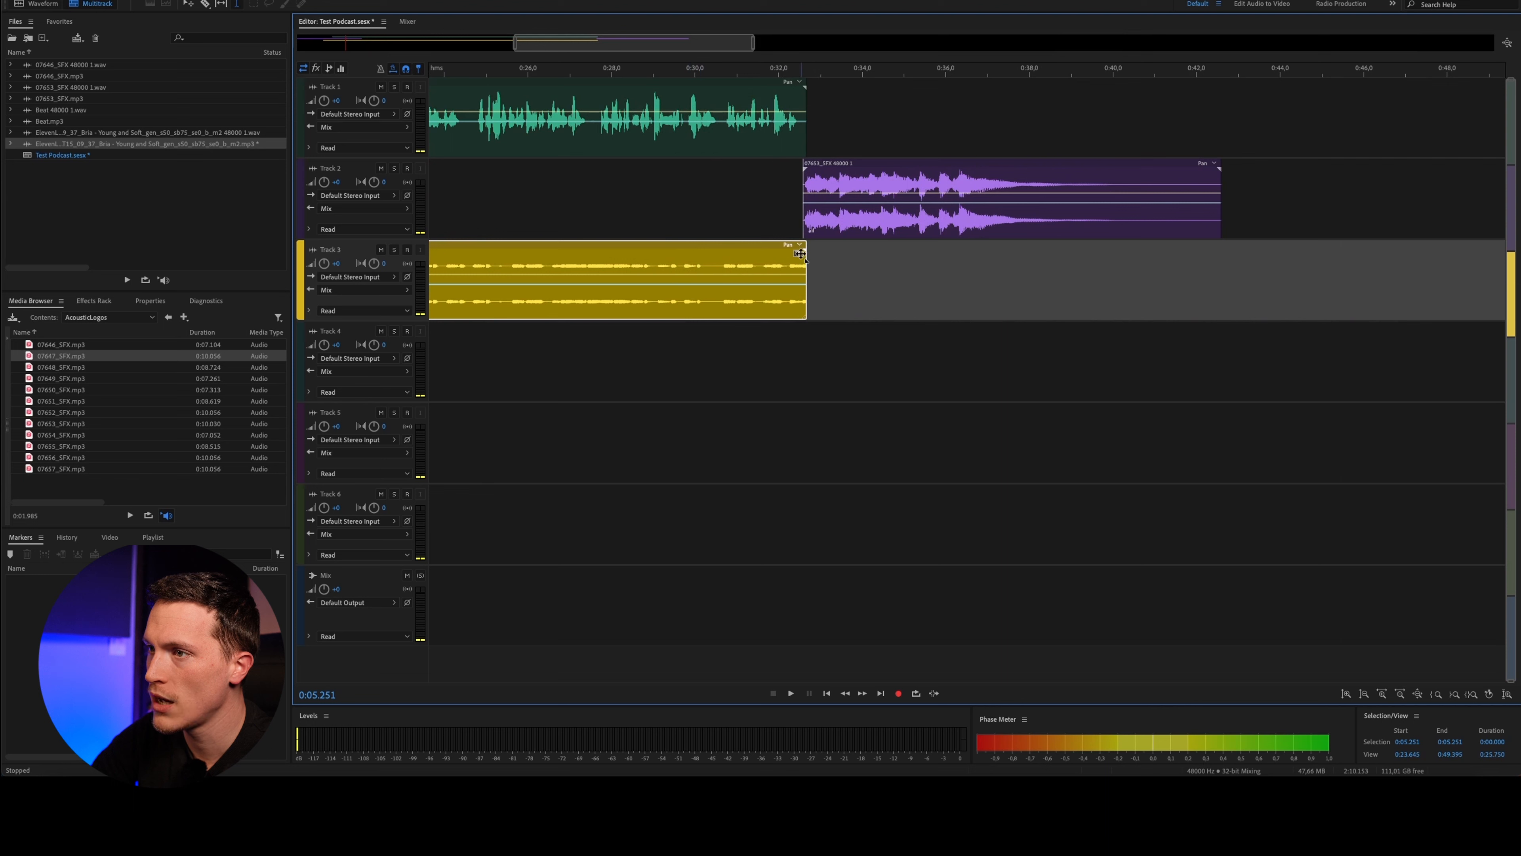
{"action": "left_click_drag", "start_coordinate": [795, 254], "coordinate": [646, 258]}
{"action": "left_click", "coordinate": [641, 224]}
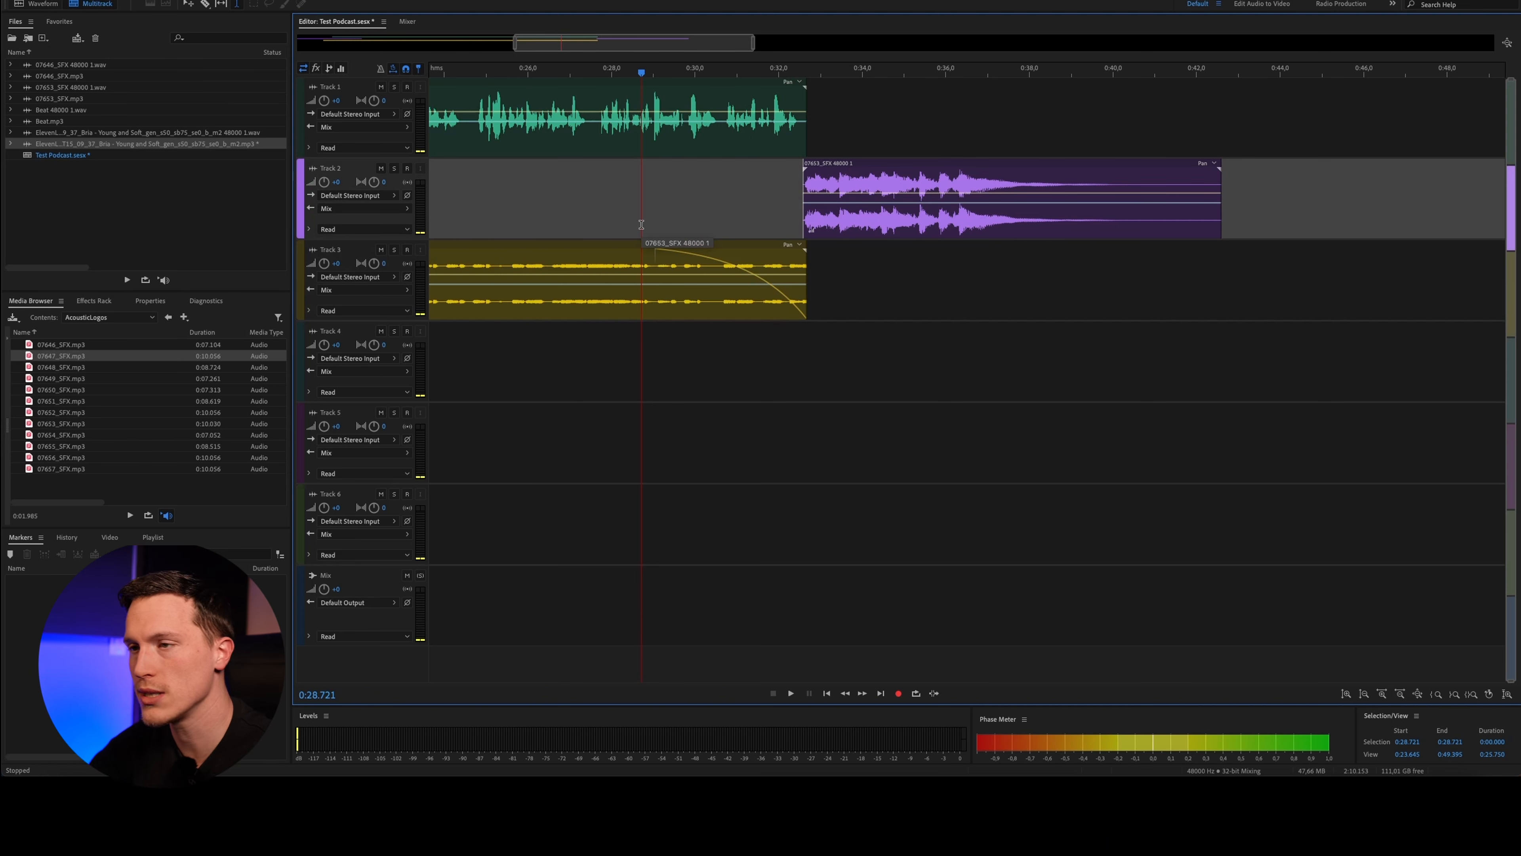
Play the mix from about 13.1 seconds to check the voice's loudness against the beat
{"action": "scroll", "coordinate": [864, 387], "scroll_direction": "down", "scroll_amount": 3}
{"action": "left_click_drag", "start_coordinate": [644, 42], "coordinate": [427, 55]}
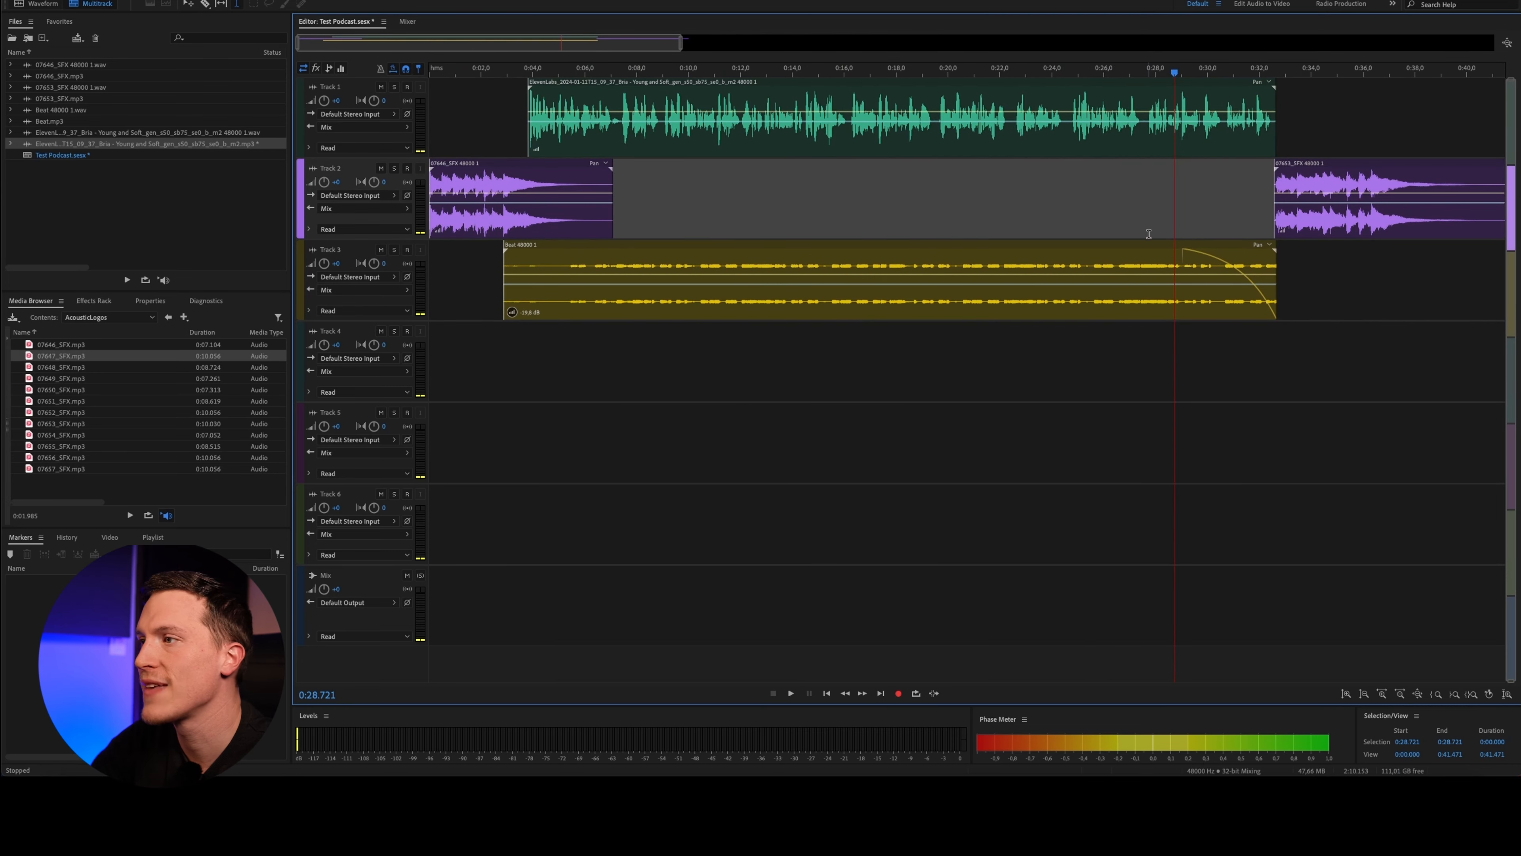
{"action": "scroll", "coordinate": [1106, 224], "scroll_direction": "down", "scroll_amount": 1}
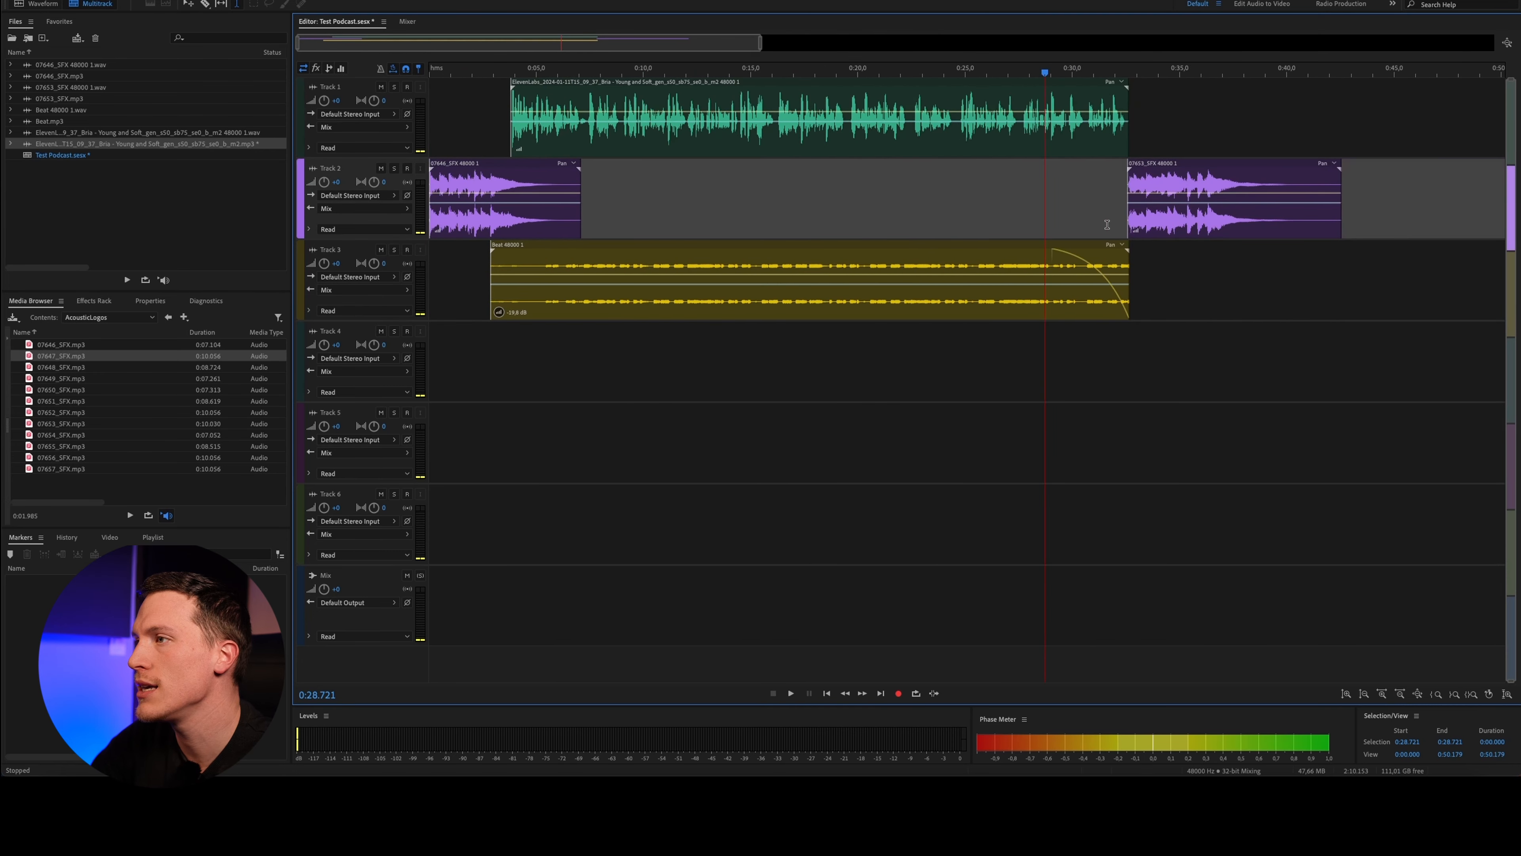
{"action": "left_click", "coordinate": [710, 214]}
{"action": "key", "text": "space"}
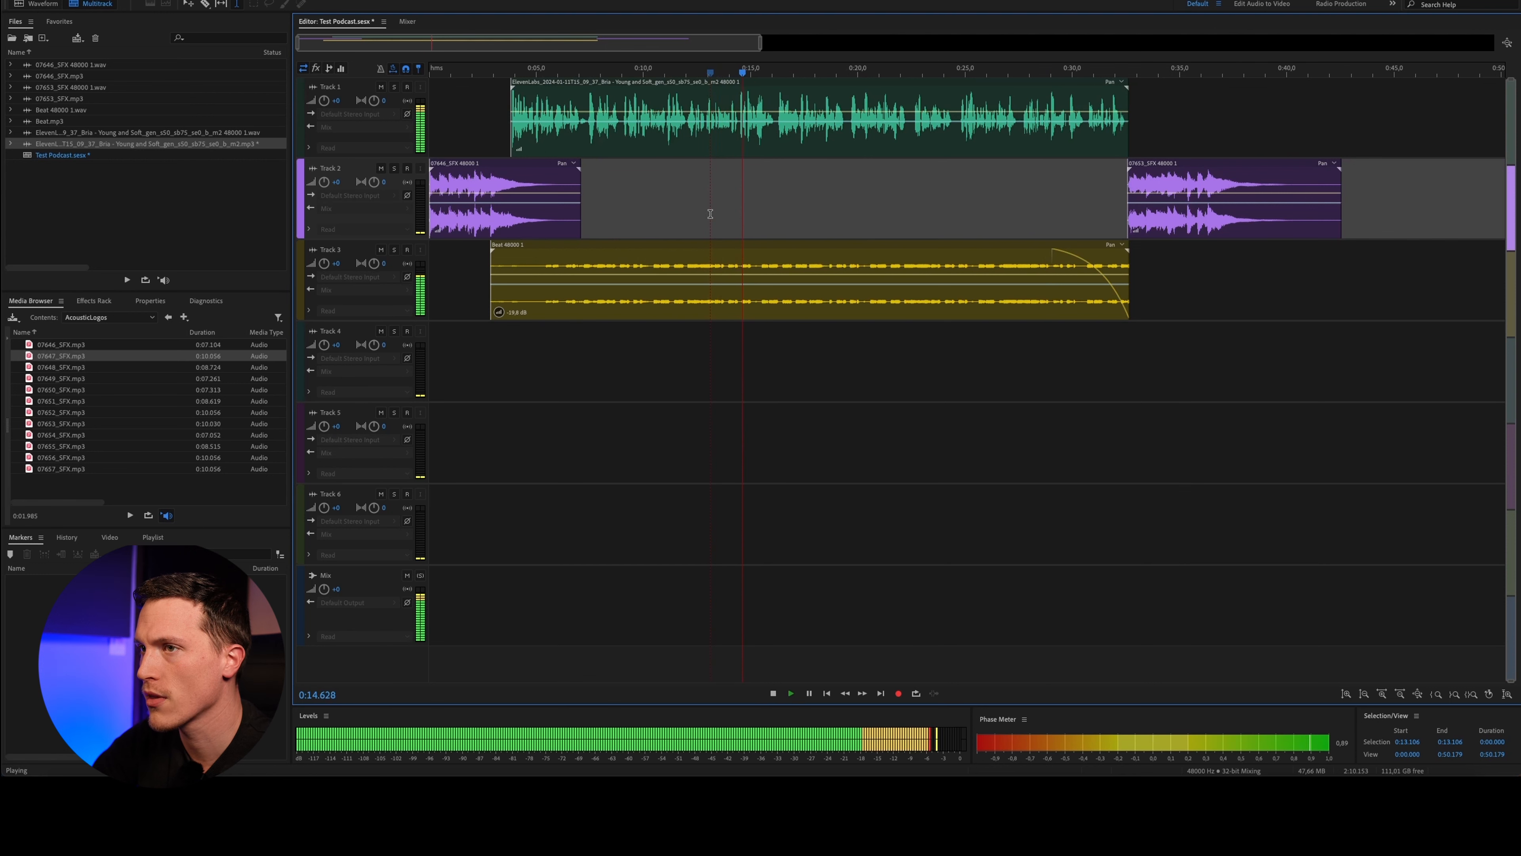
{"action": "key", "text": "space"}
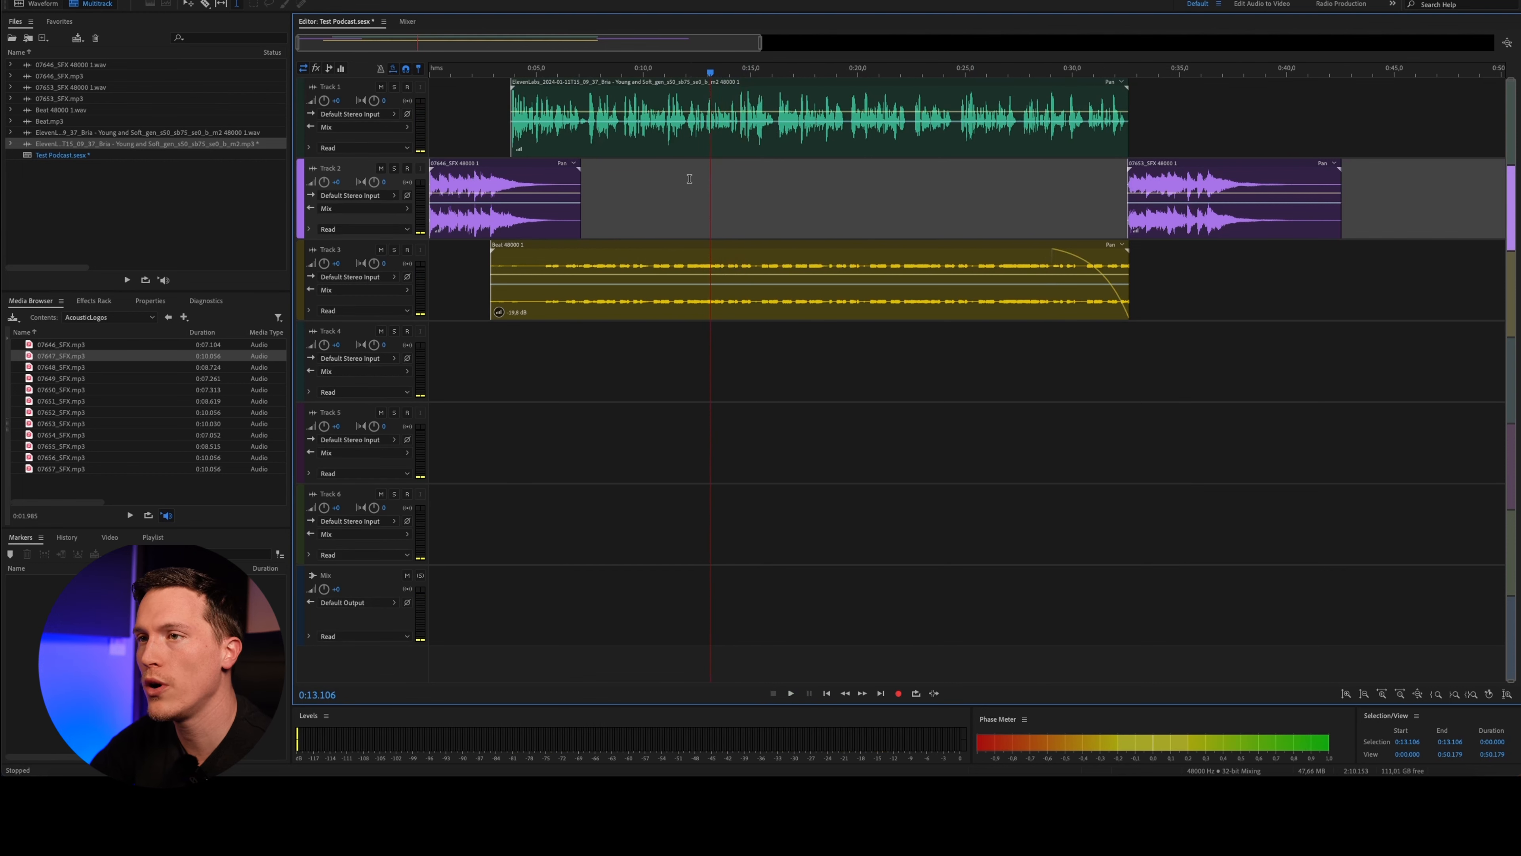
Open the Track 1 voice clip in the waveform editor, select all of it, and bring up the Speech Volume Leveler effect
{"action": "double_click", "coordinate": [697, 138]}
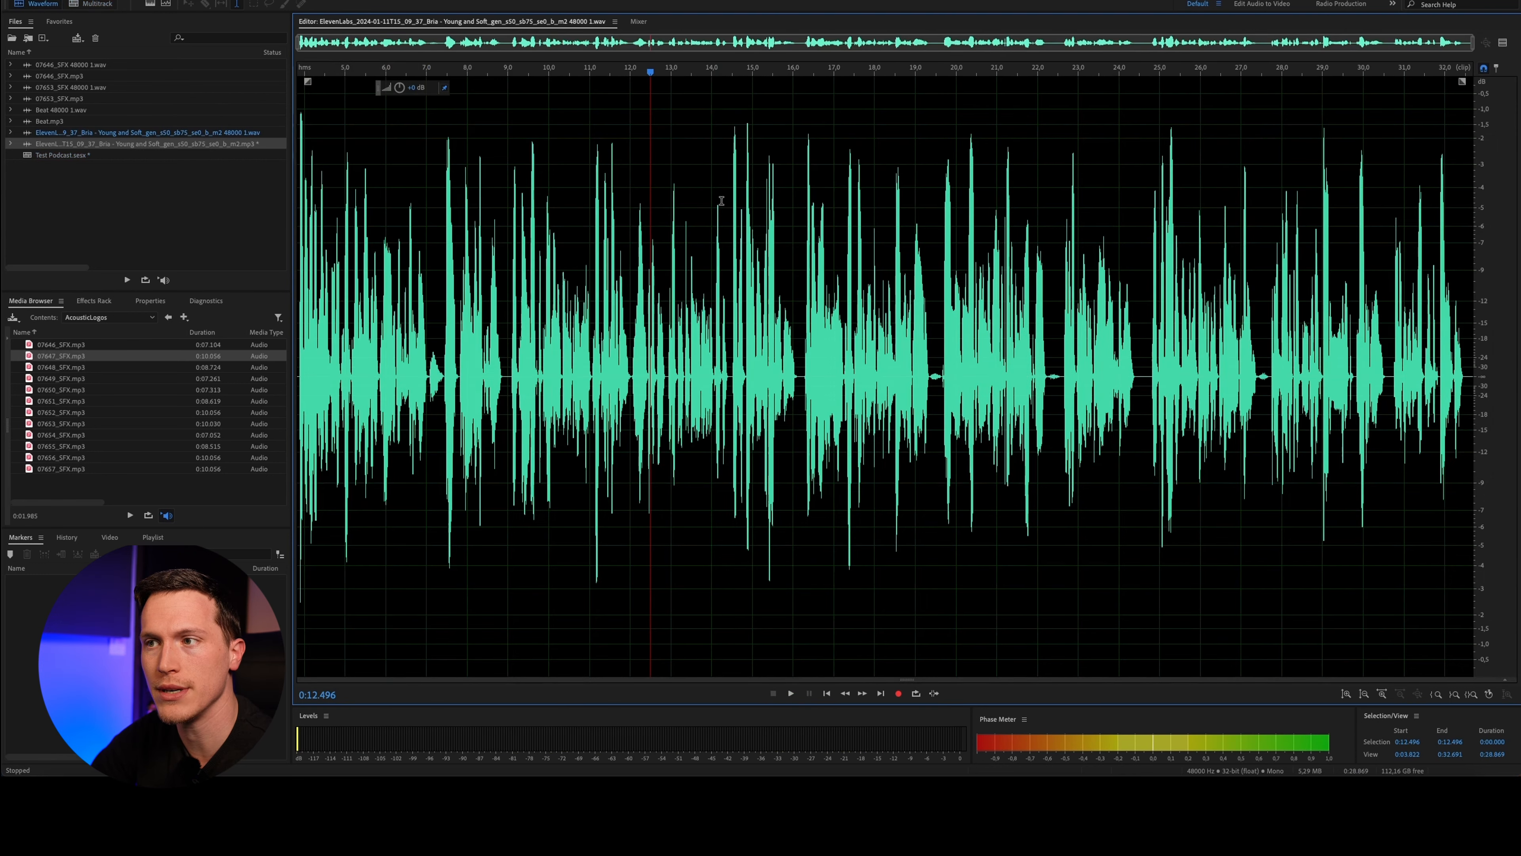
{"action": "double_click", "coordinate": [581, 223]}
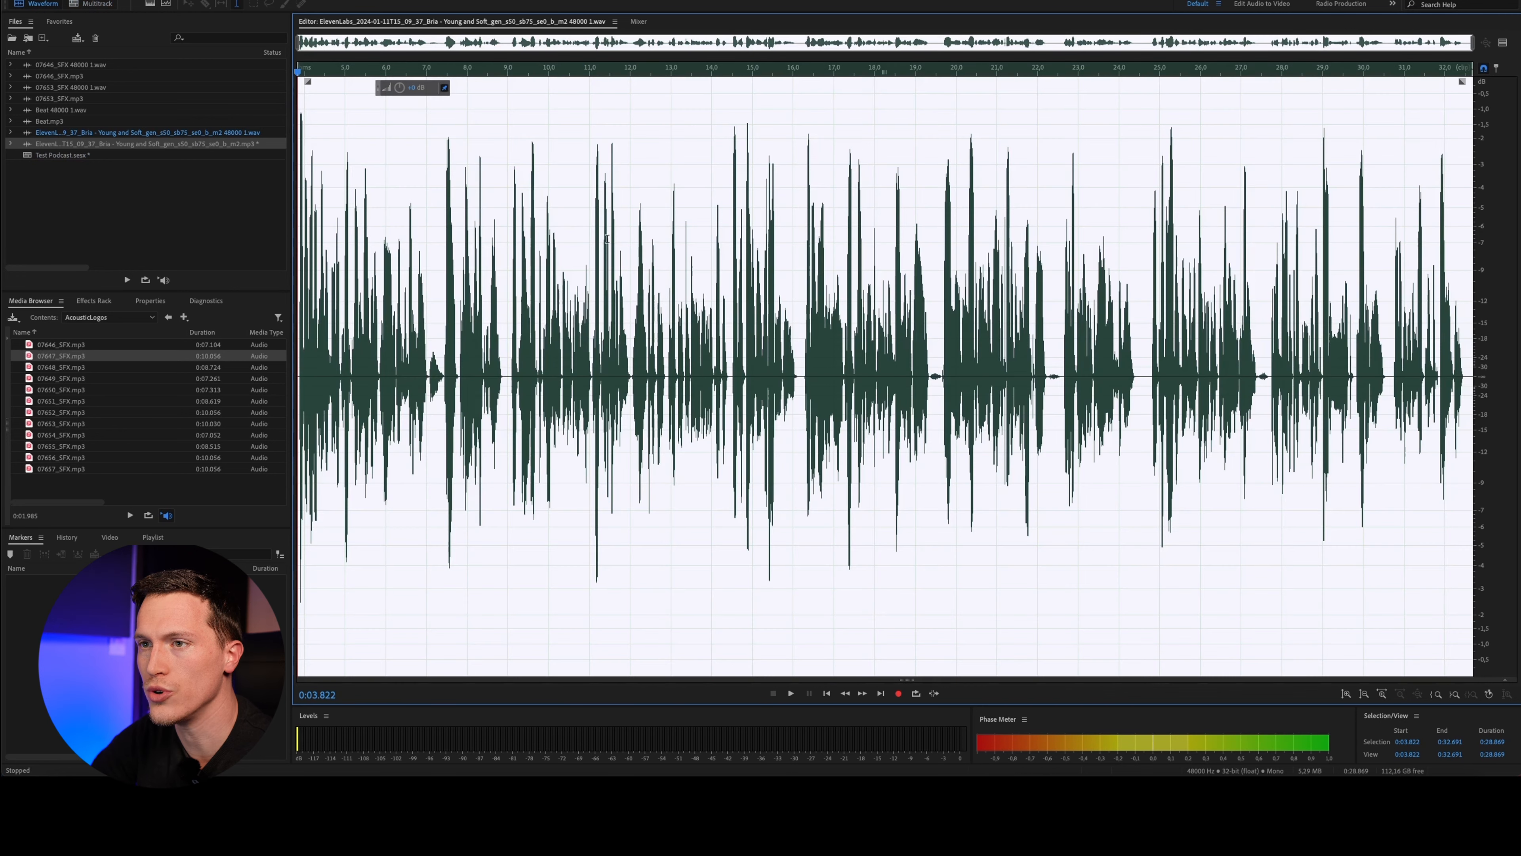
{"action": "left_click", "coordinate": [242, 0]}
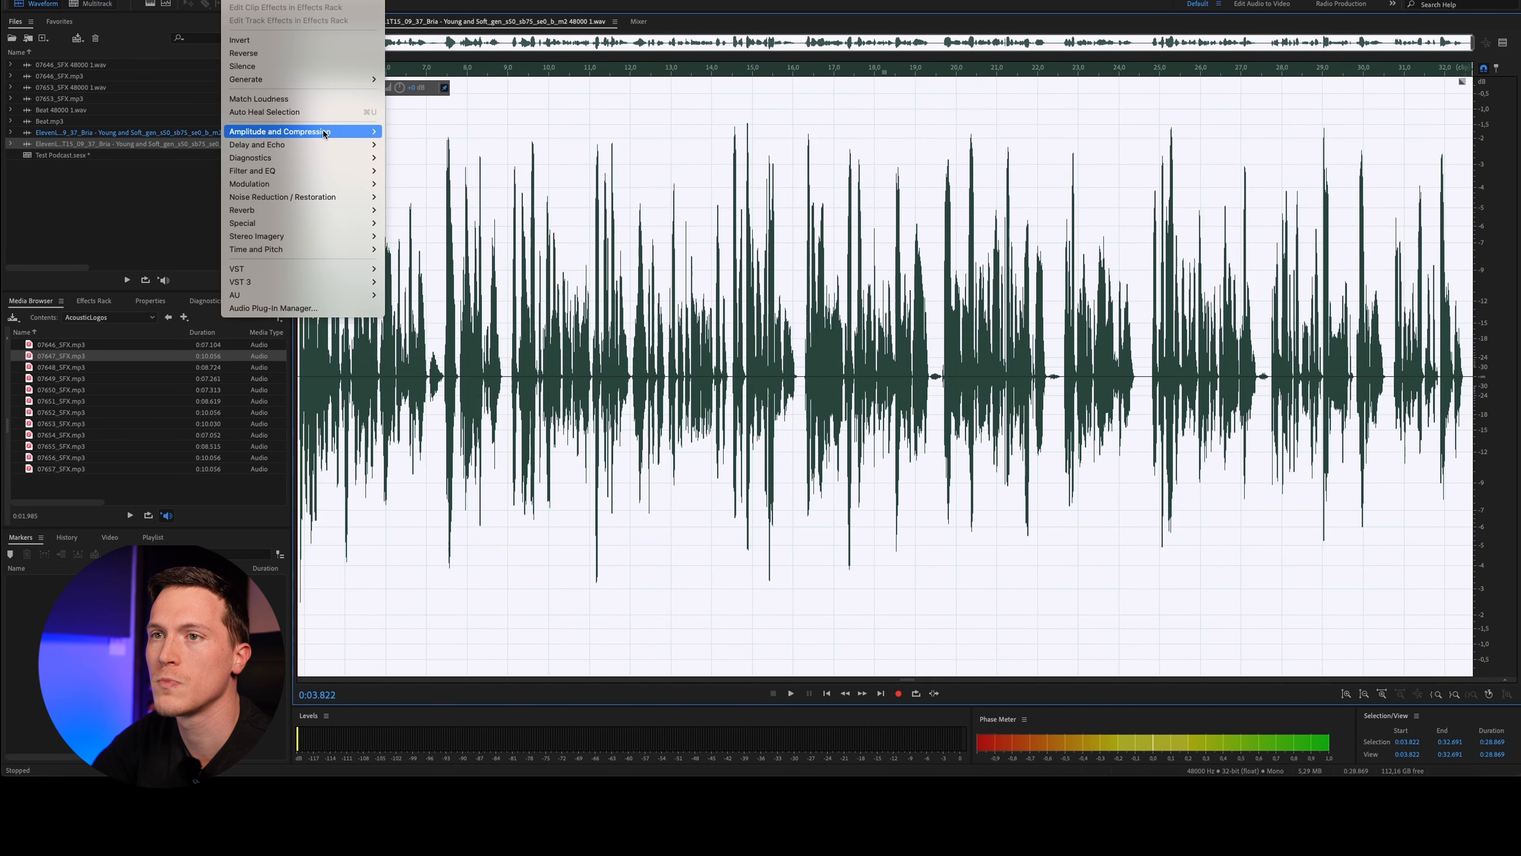
{"action": "mouse_move", "coordinate": [324, 133]}
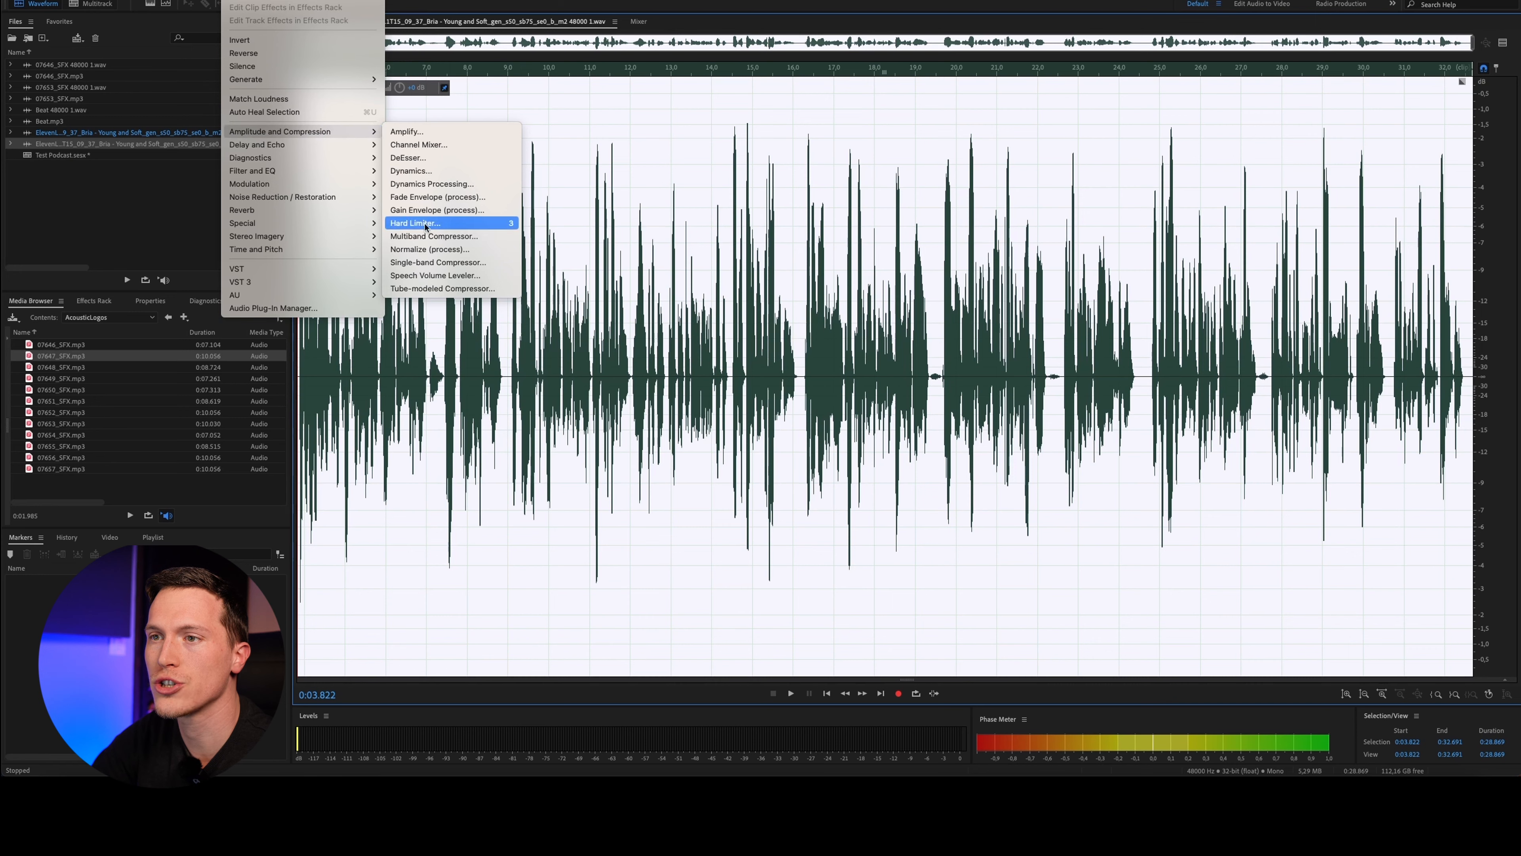
{"action": "left_click", "coordinate": [466, 276]}
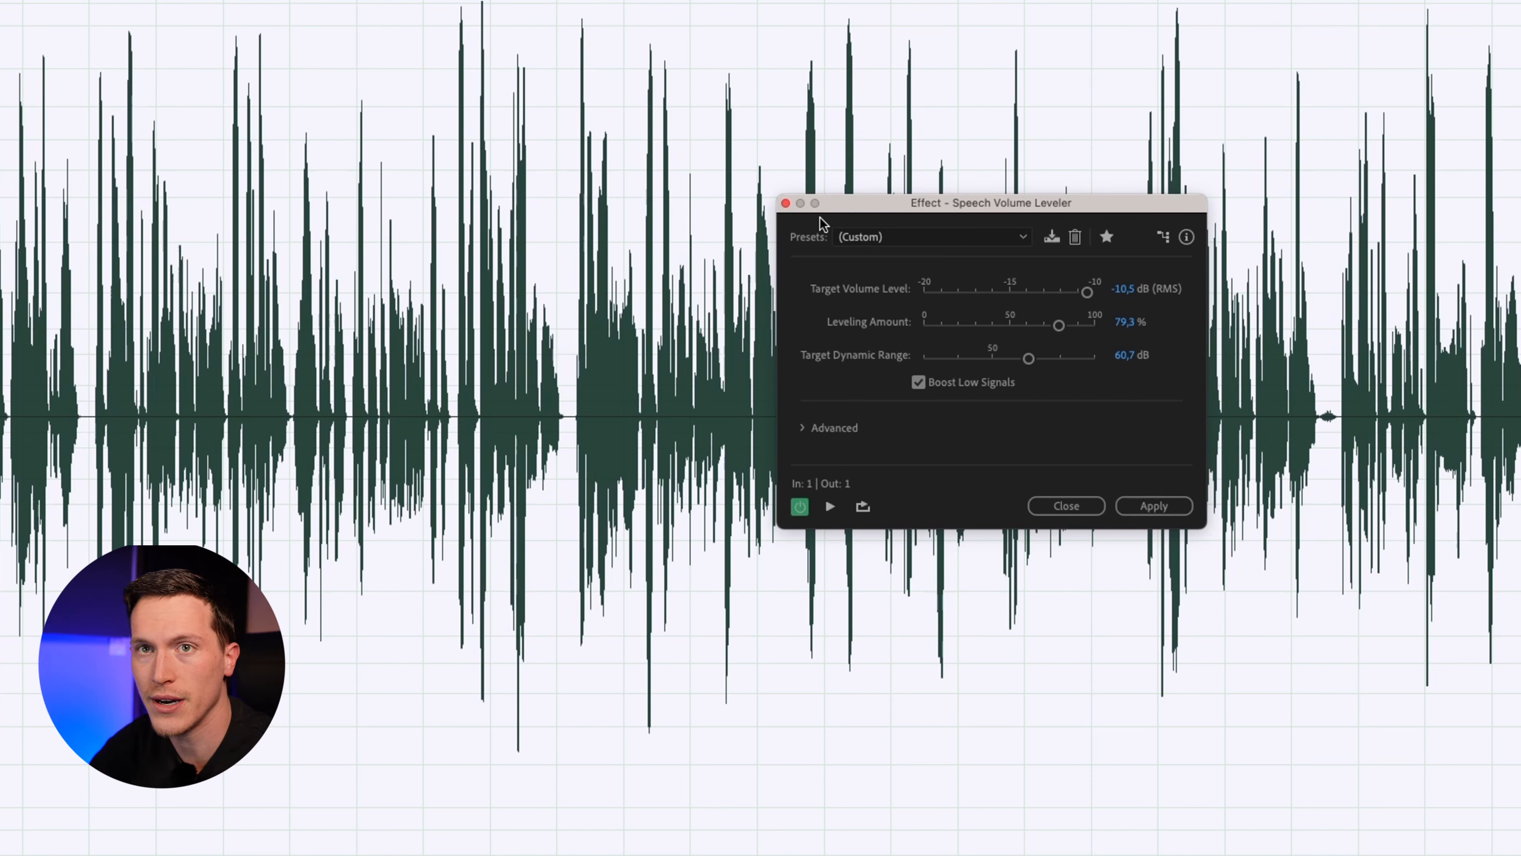
Load the Soft preset in Speech Volume Leveler and show the preview editor below the original waveform
{"action": "left_click", "coordinate": [1001, 246]}
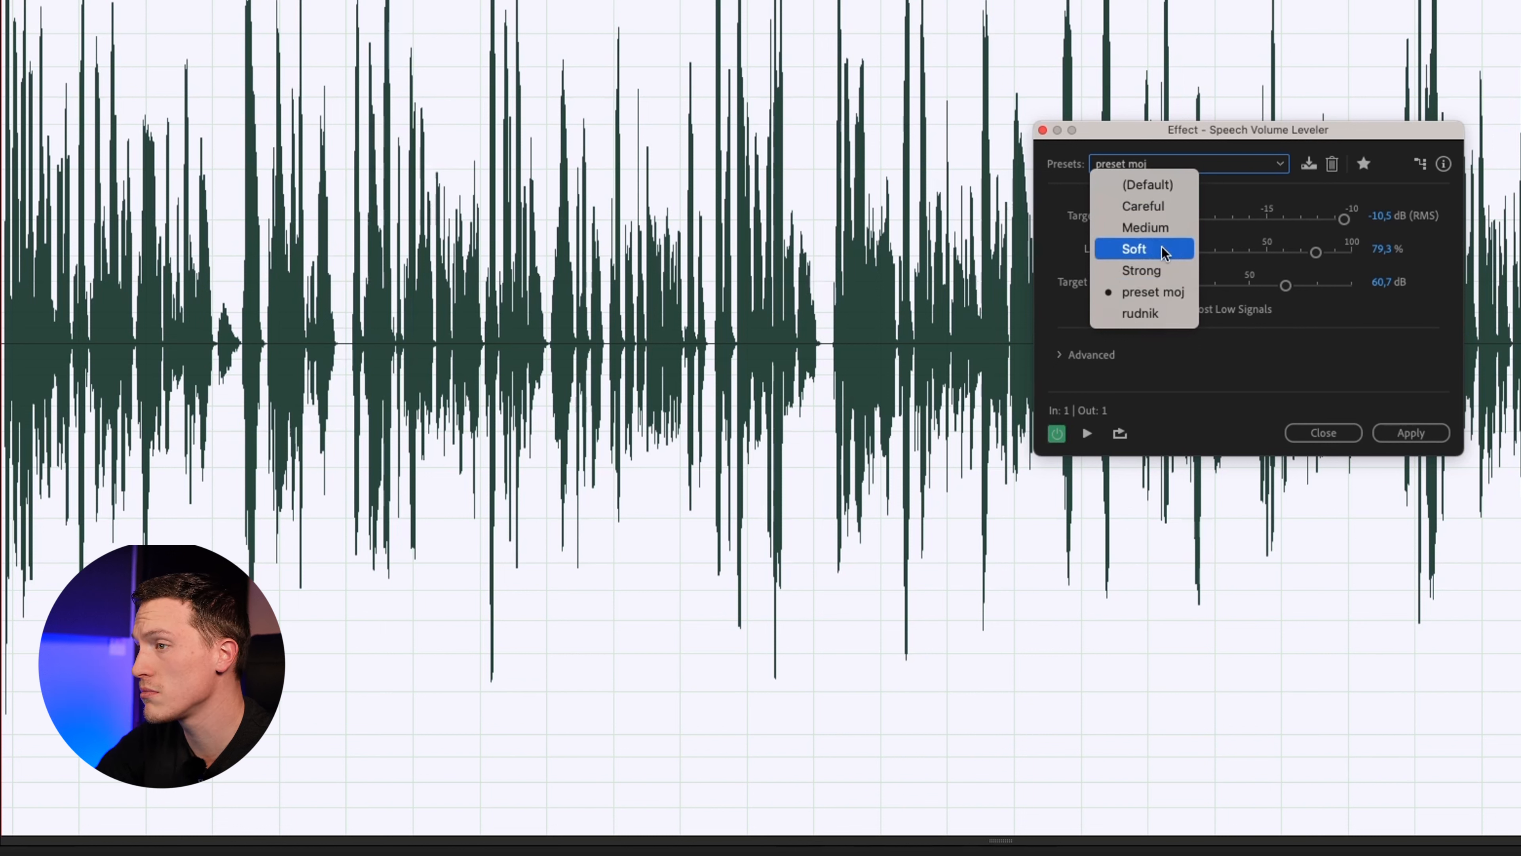
{"action": "left_click", "coordinate": [1162, 250]}
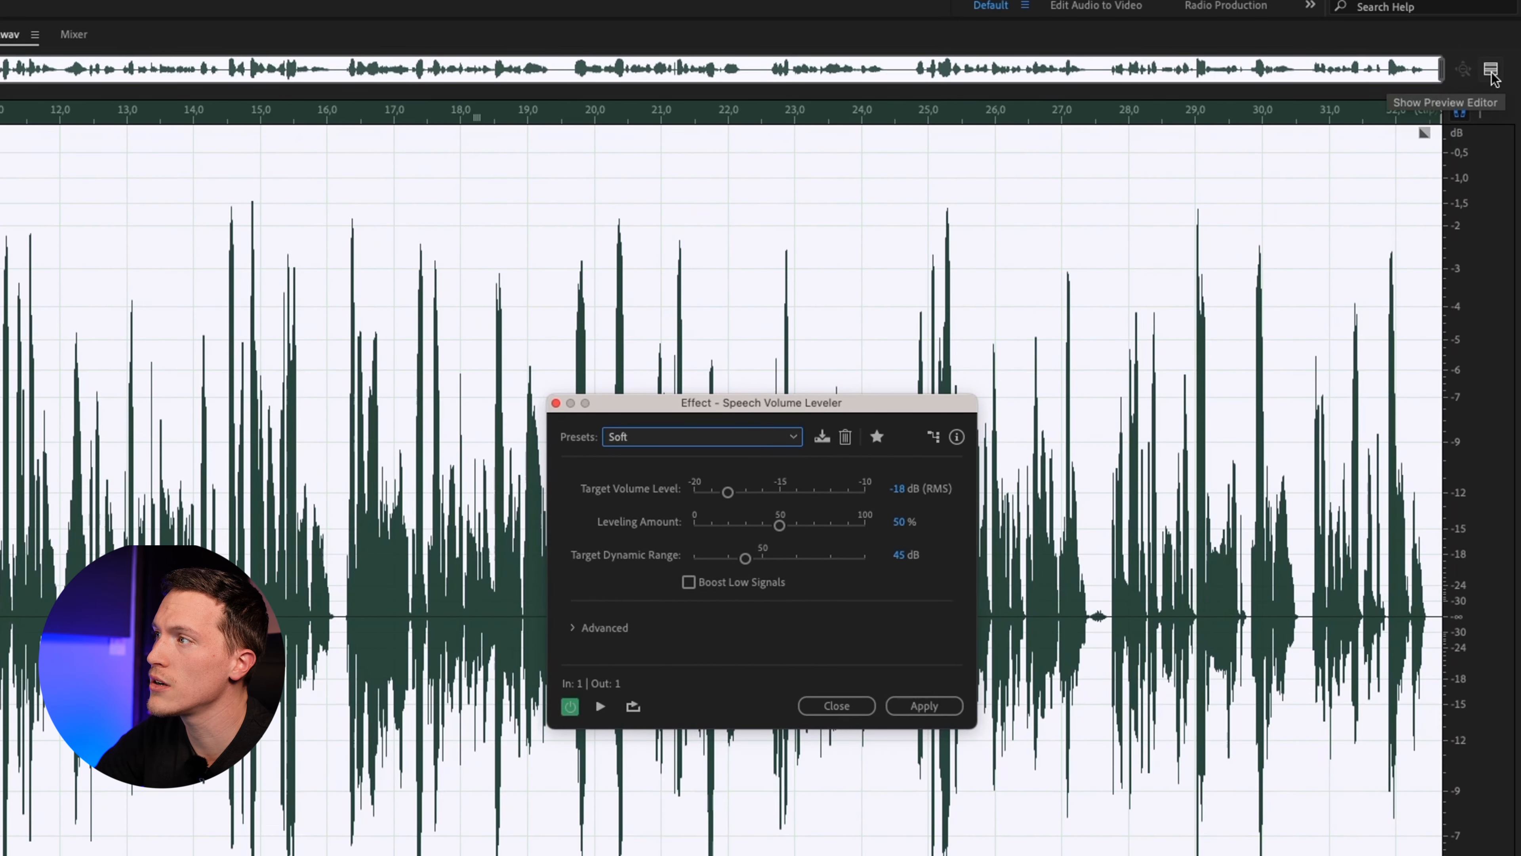
{"action": "left_click", "coordinate": [1491, 71]}
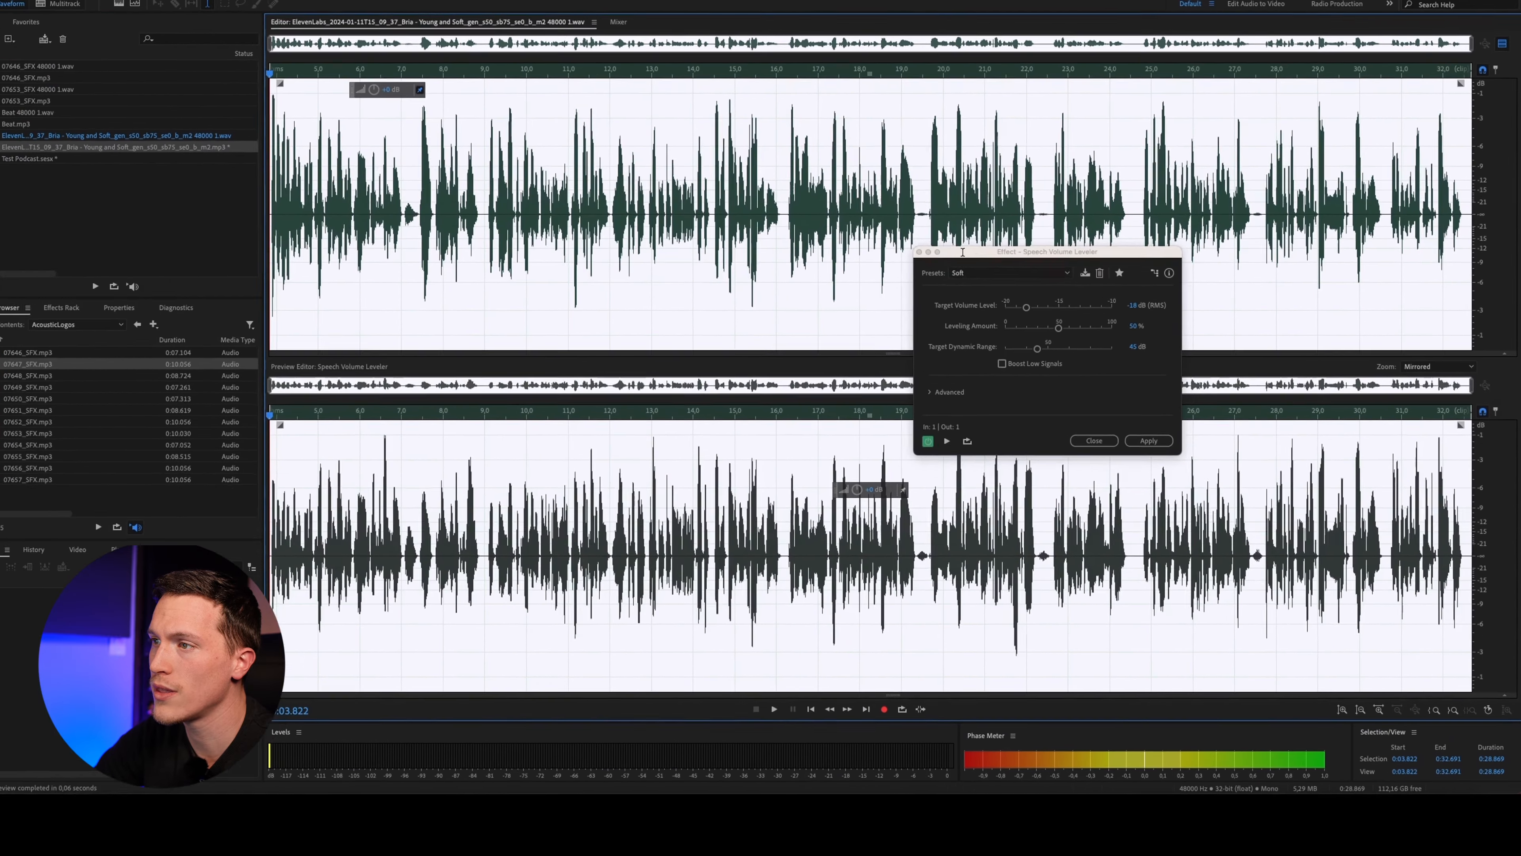
{"action": "left_click_drag", "start_coordinate": [775, 335], "coordinate": [751, 330]}
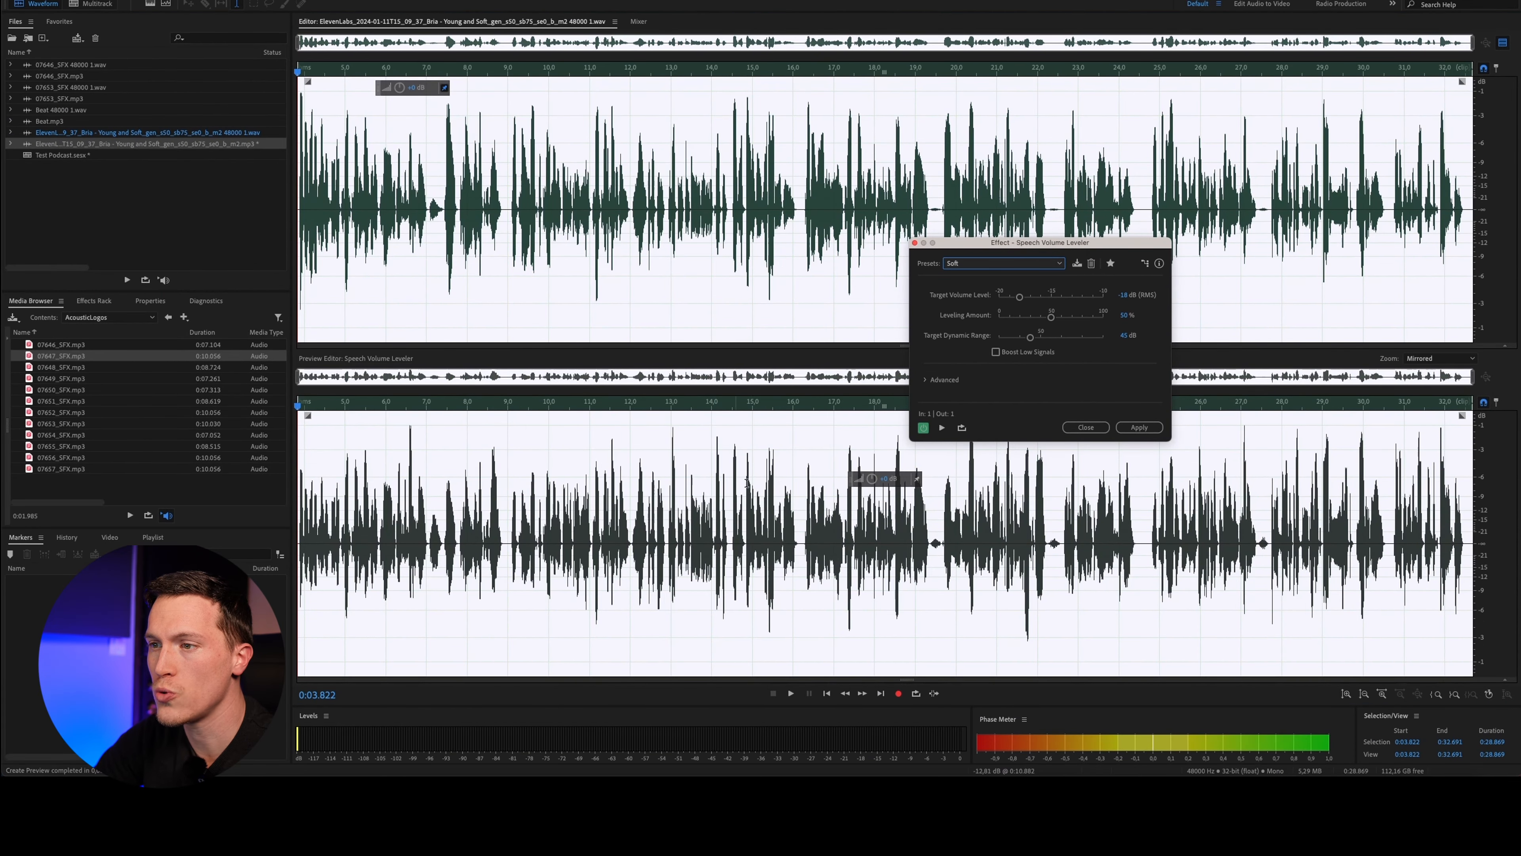
Set the Target Volume Level to -13.8 dB and Target Dynamic Range to 58.1 dB, and inspect the pause near 22.2 seconds
{"action": "left_click_drag", "start_coordinate": [1019, 297], "coordinate": [1066, 303]}
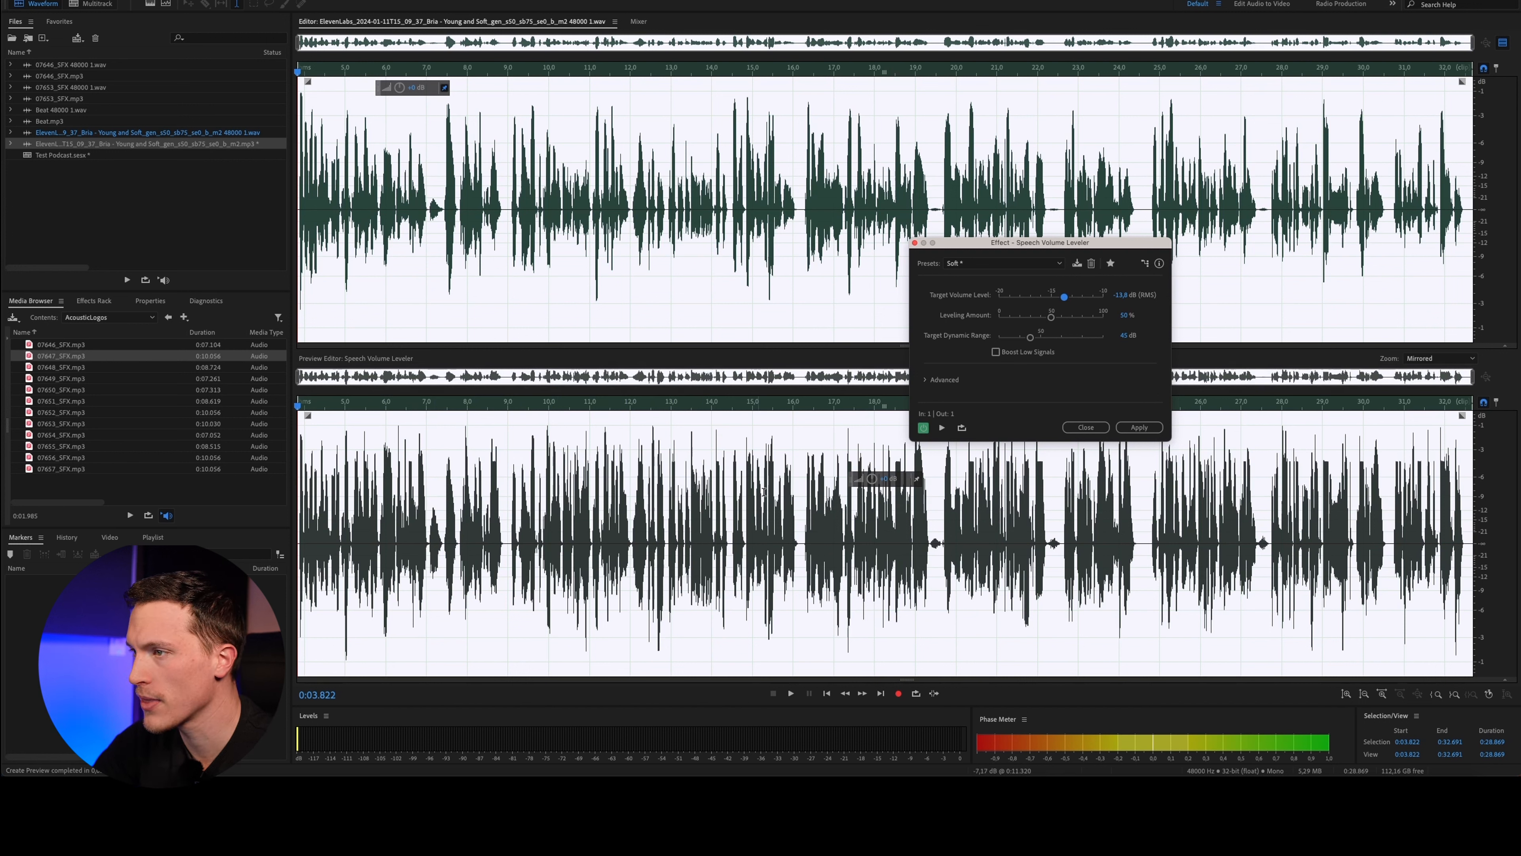
{"action": "left_click_drag", "start_coordinate": [1030, 337], "coordinate": [1052, 338]}
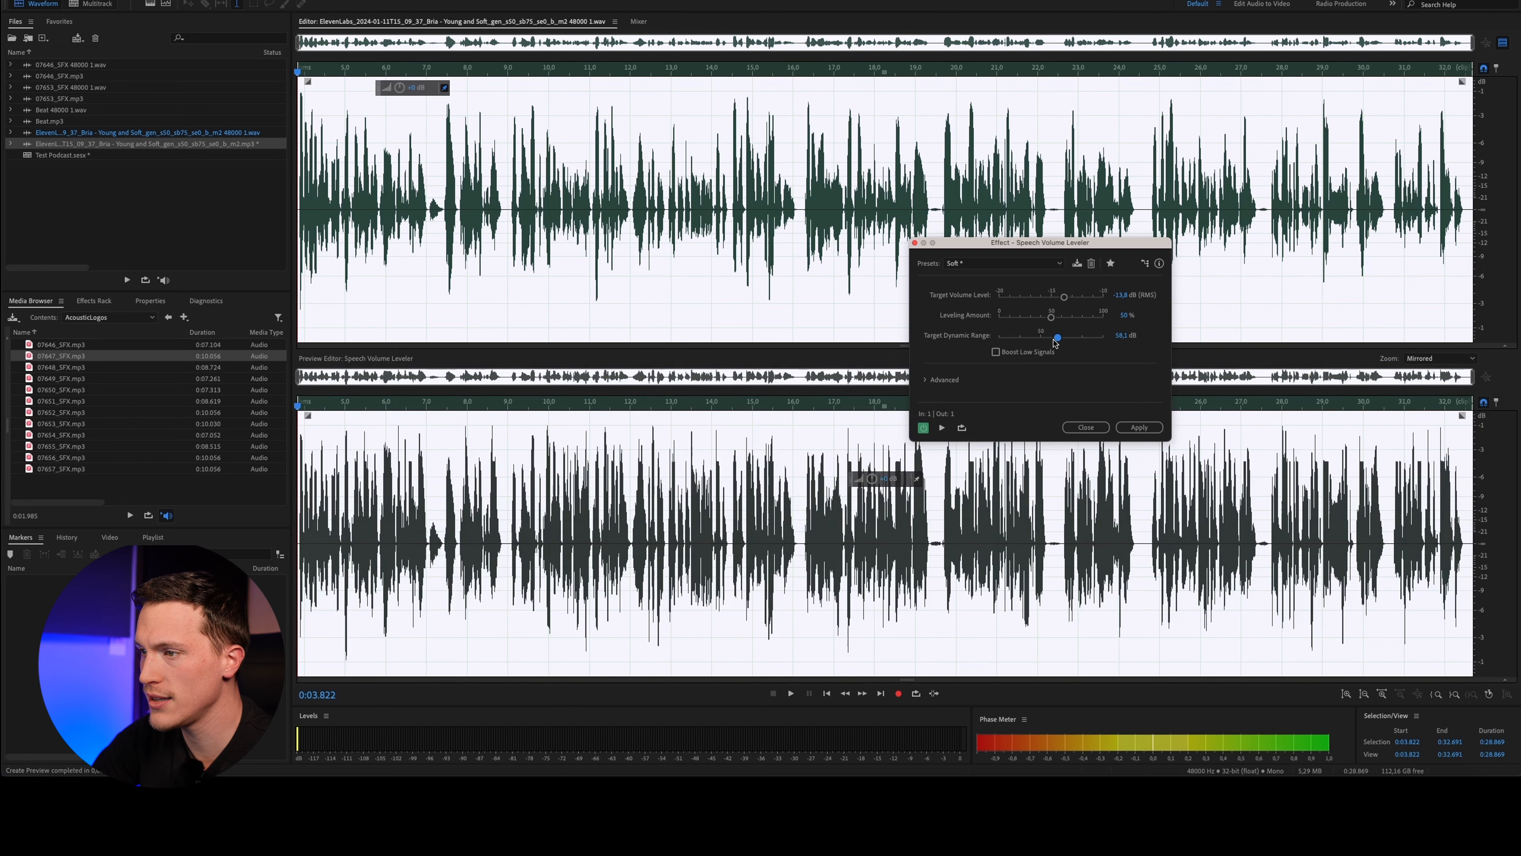
{"action": "scroll", "coordinate": [1081, 557], "scroll_direction": "up", "scroll_amount": 3}
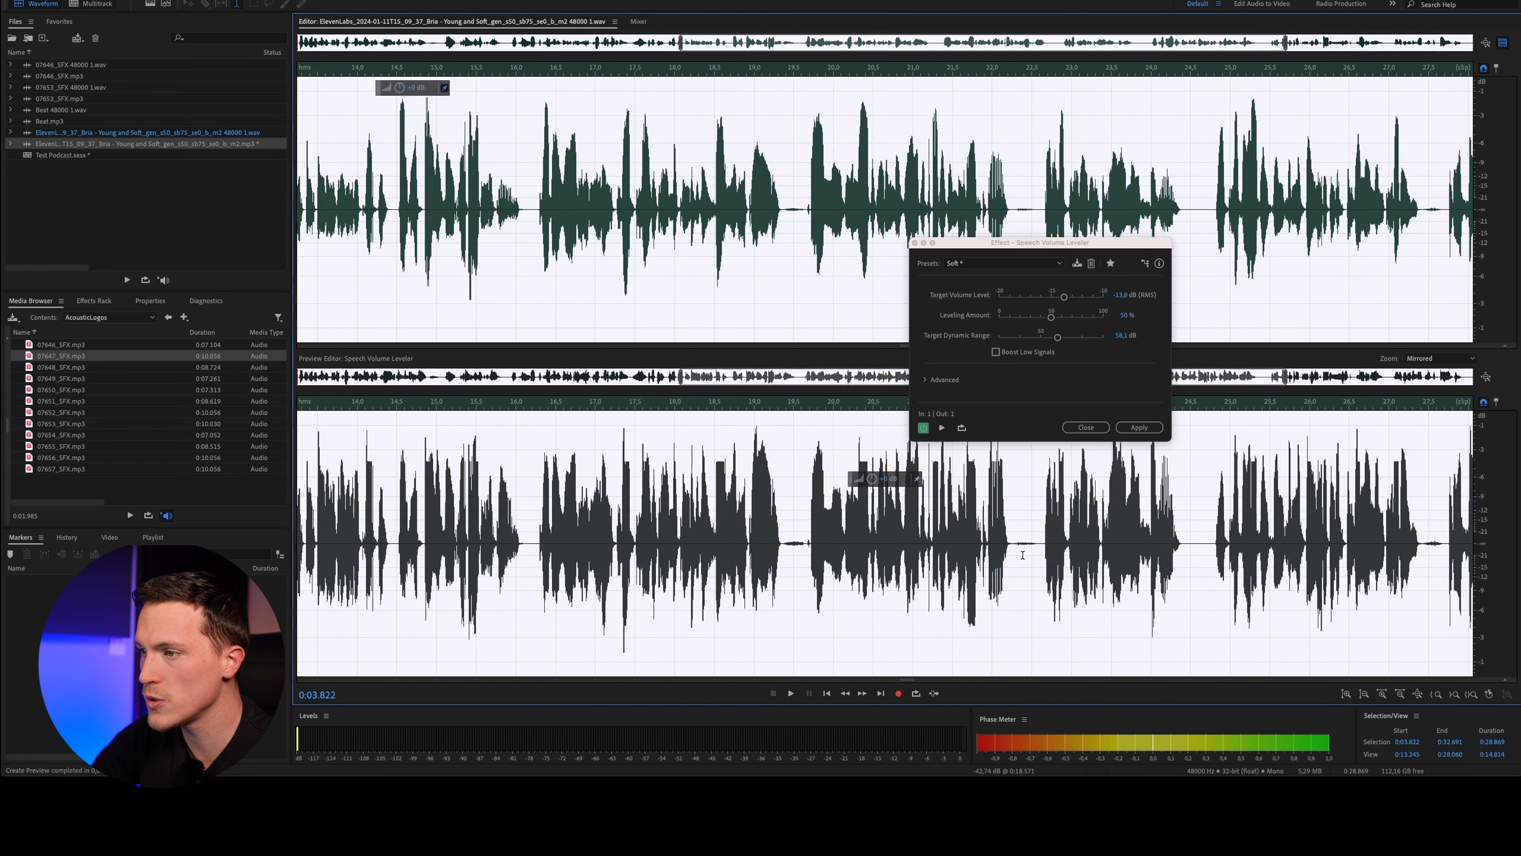
{"action": "left_click_drag", "start_coordinate": [1011, 536], "coordinate": [1038, 556]}
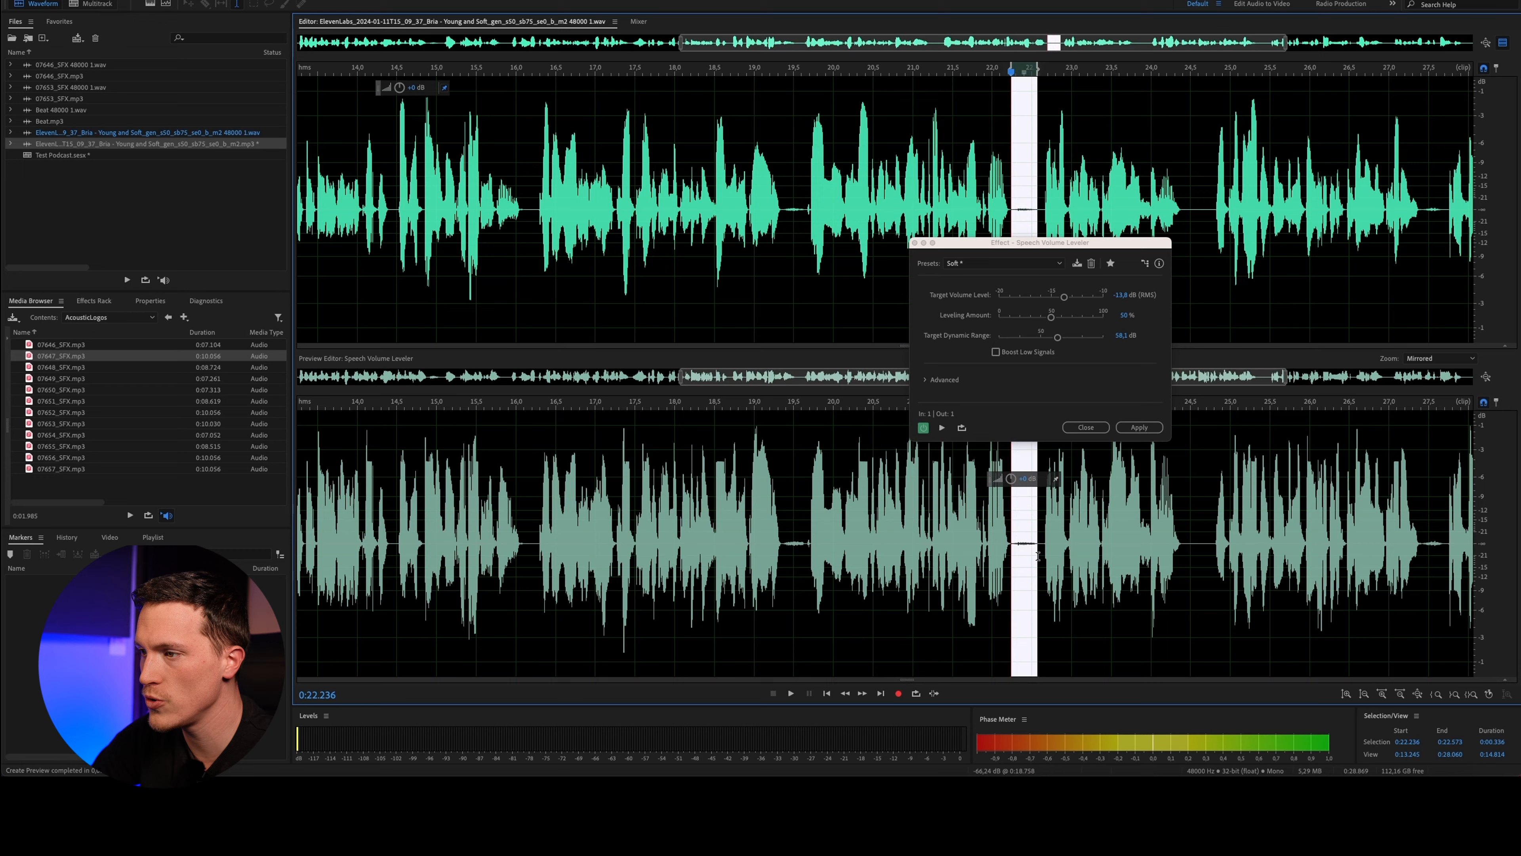
{"action": "left_click", "coordinate": [996, 544]}
{"action": "scroll", "coordinate": [997, 543], "scroll_direction": "down", "scroll_amount": 3}
{"action": "scroll", "coordinate": [997, 543], "scroll_direction": "down", "scroll_amount": 1}
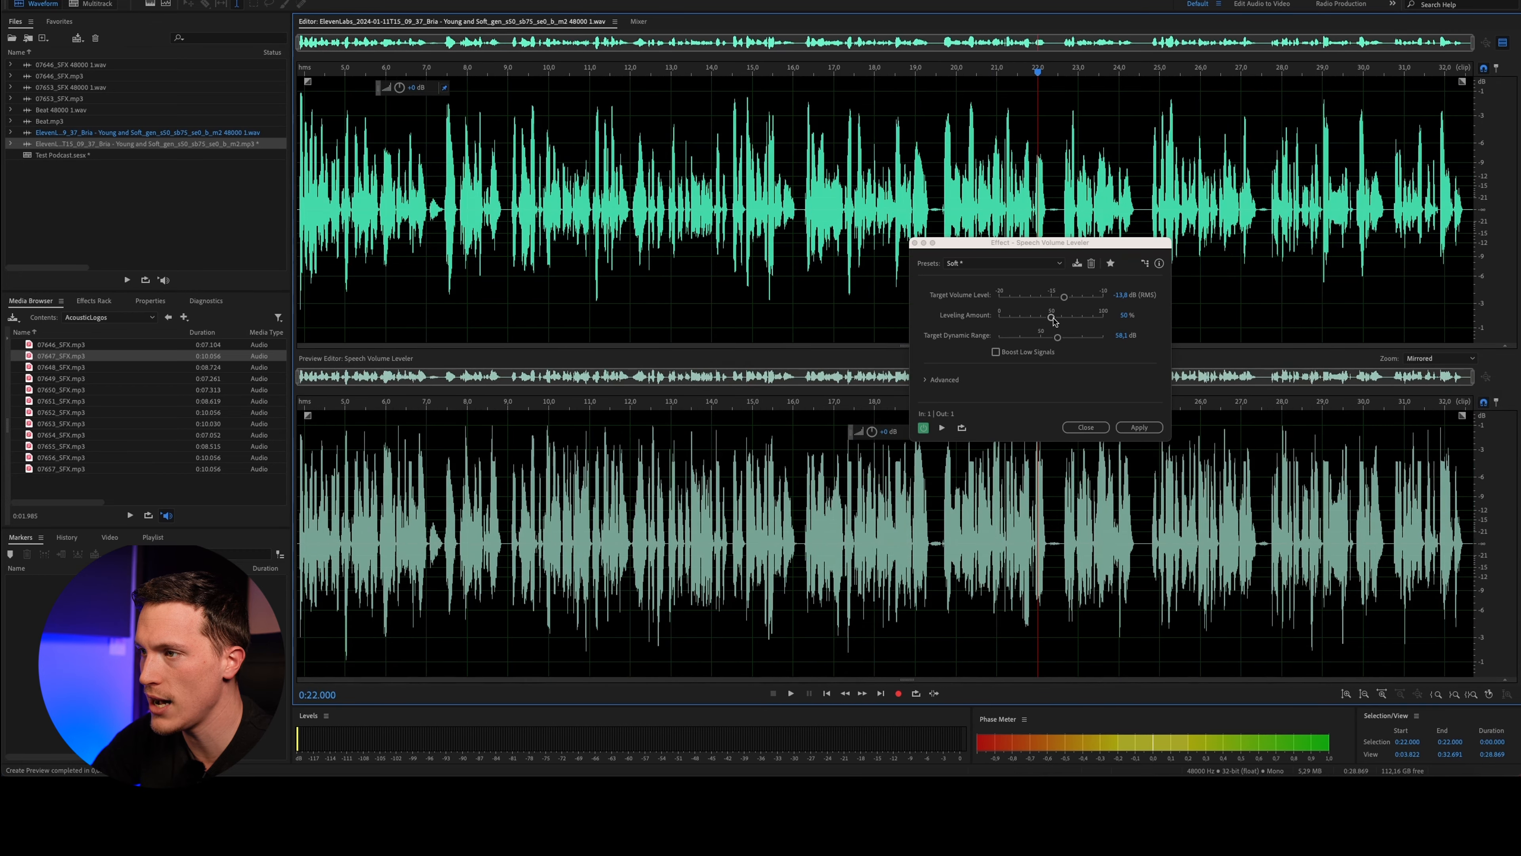
{"action": "scroll", "coordinate": [1043, 546], "scroll_direction": "up", "scroll_amount": 6}
{"action": "scroll", "coordinate": [1049, 539], "scroll_direction": "down", "scroll_amount": 4}
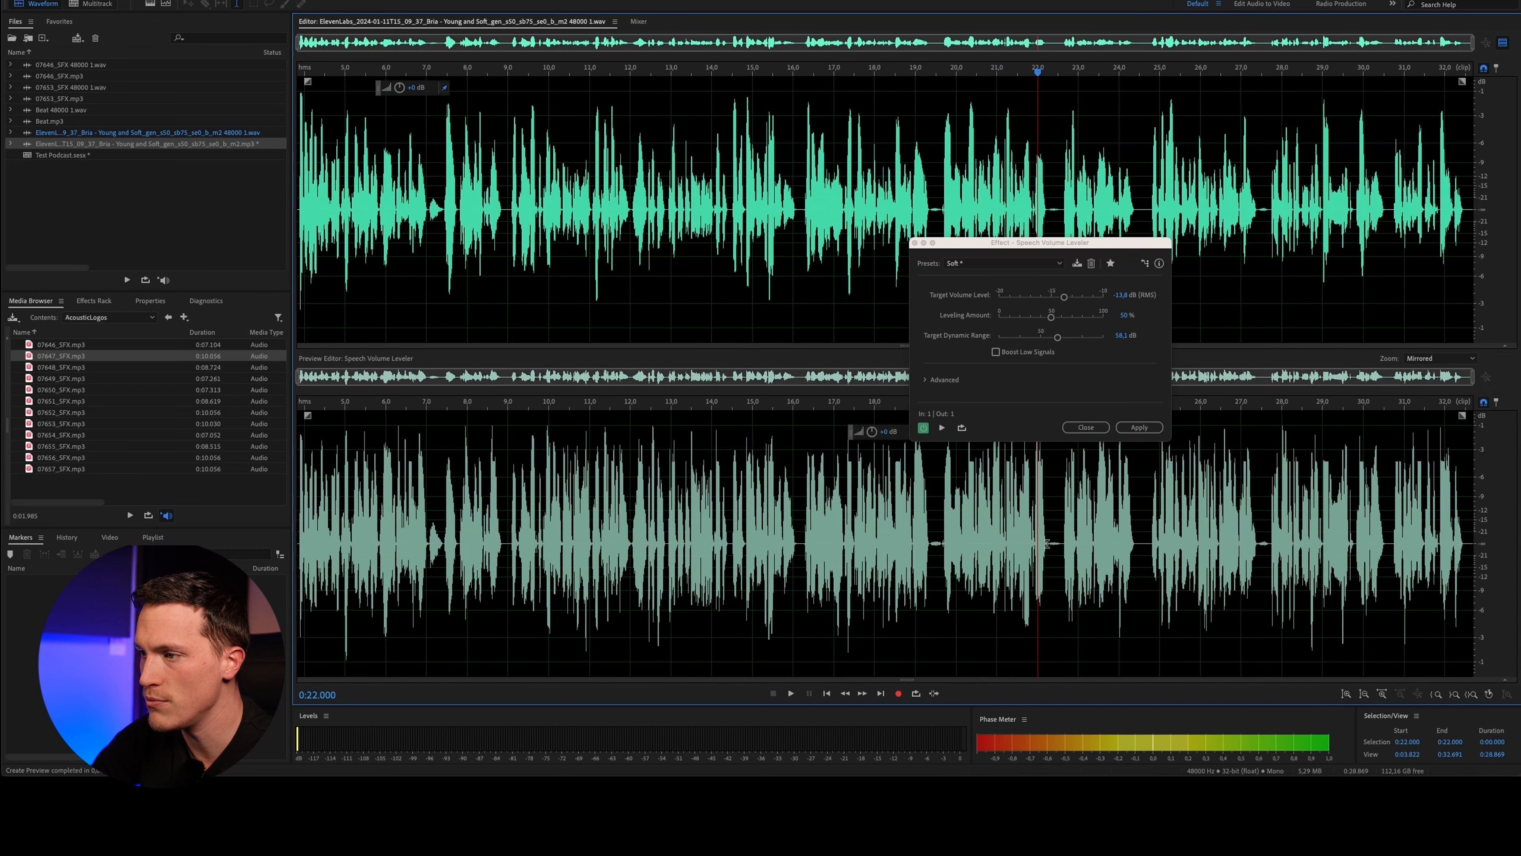
Set the Leveling Amount to 39.3 %, apply Speech Volume Leveler to the voice, and clear the selection
{"action": "left_click_drag", "start_coordinate": [1050, 318], "coordinate": [1038, 325]}
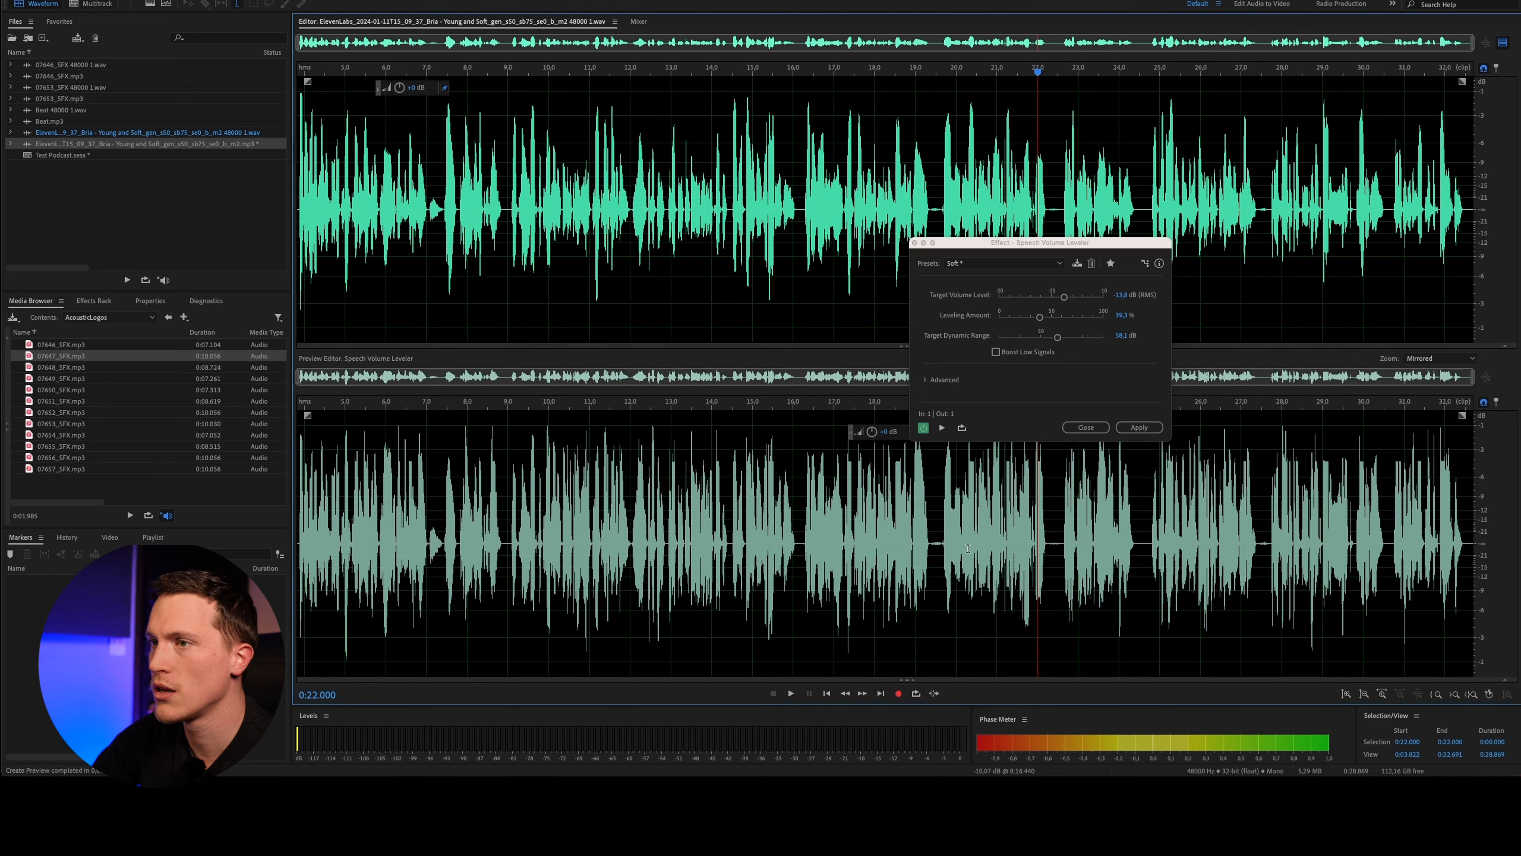
{"action": "left_click", "coordinate": [1140, 427]}
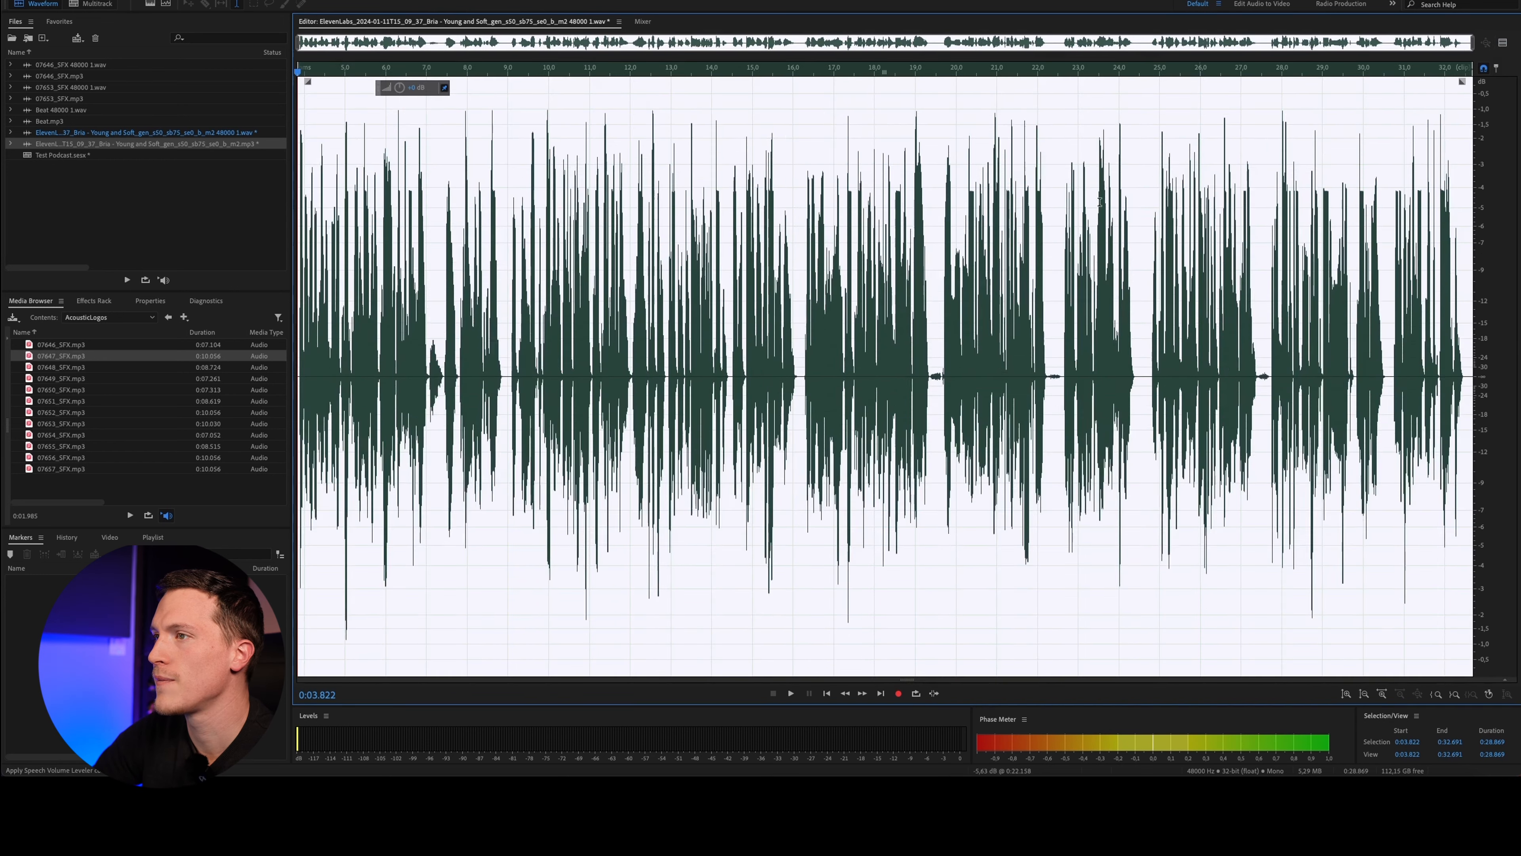
{"action": "left_click", "coordinate": [1019, 249]}
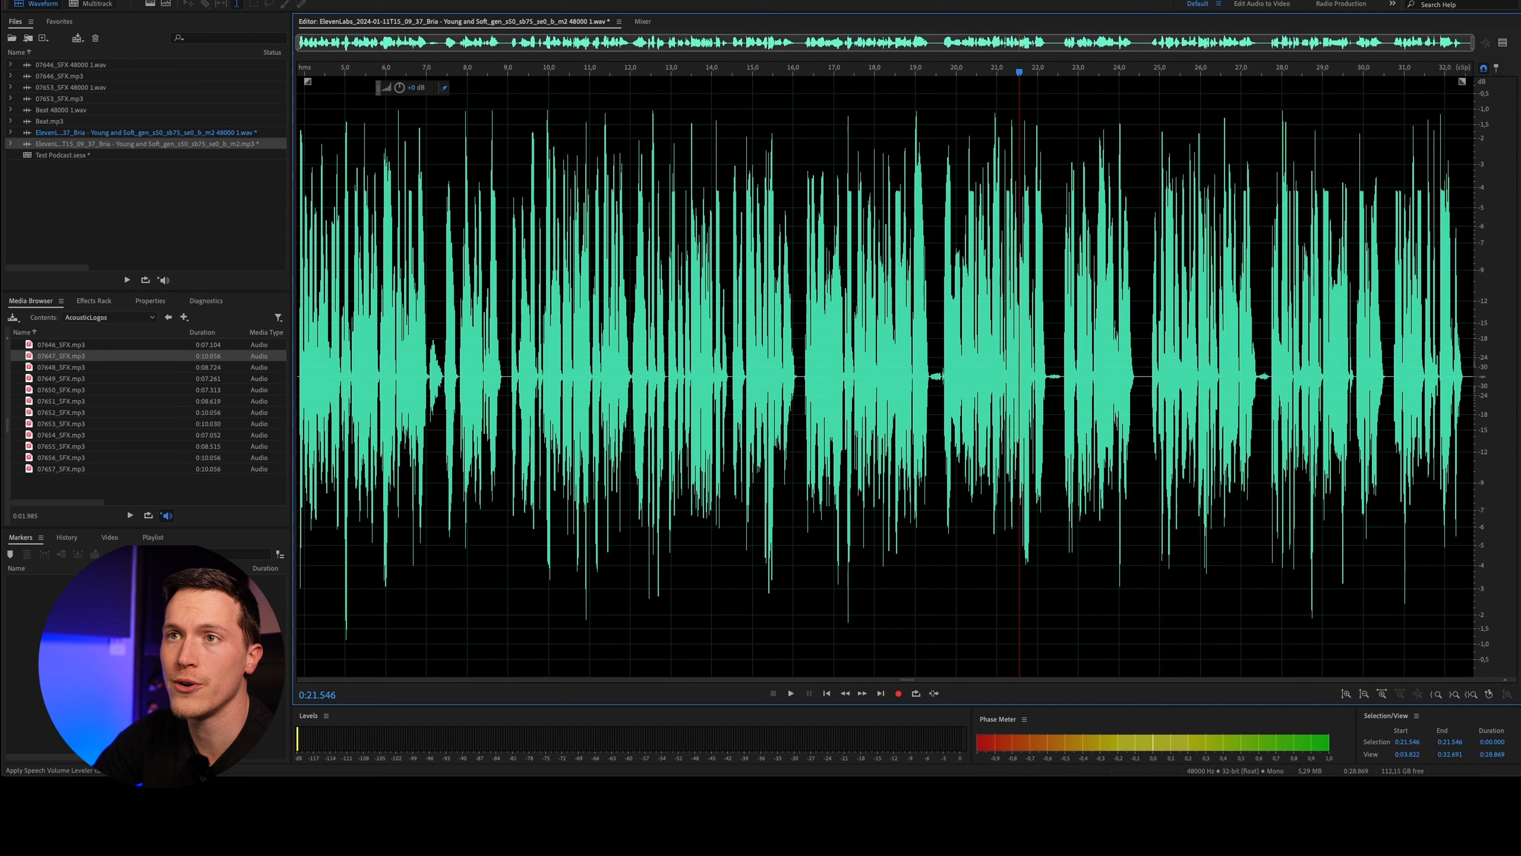
Start the Hard Limiter effect on the voice and set its Maximum Amplitude to -1 dB
{"action": "left_click", "coordinate": [240, 0]}
{"action": "mouse_move", "coordinate": [299, 131]}
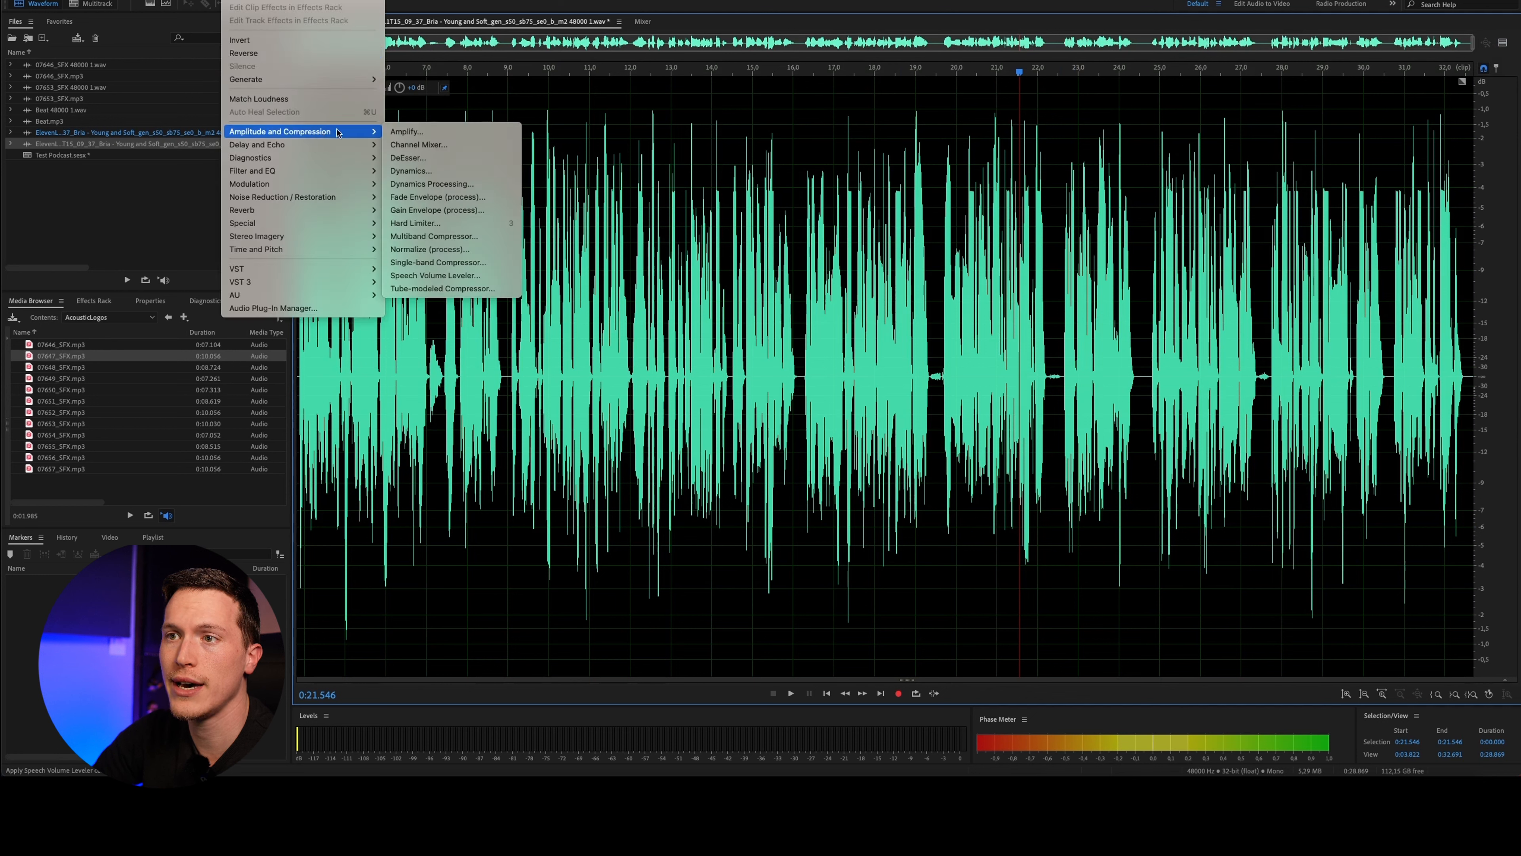
{"action": "left_click", "coordinate": [465, 224]}
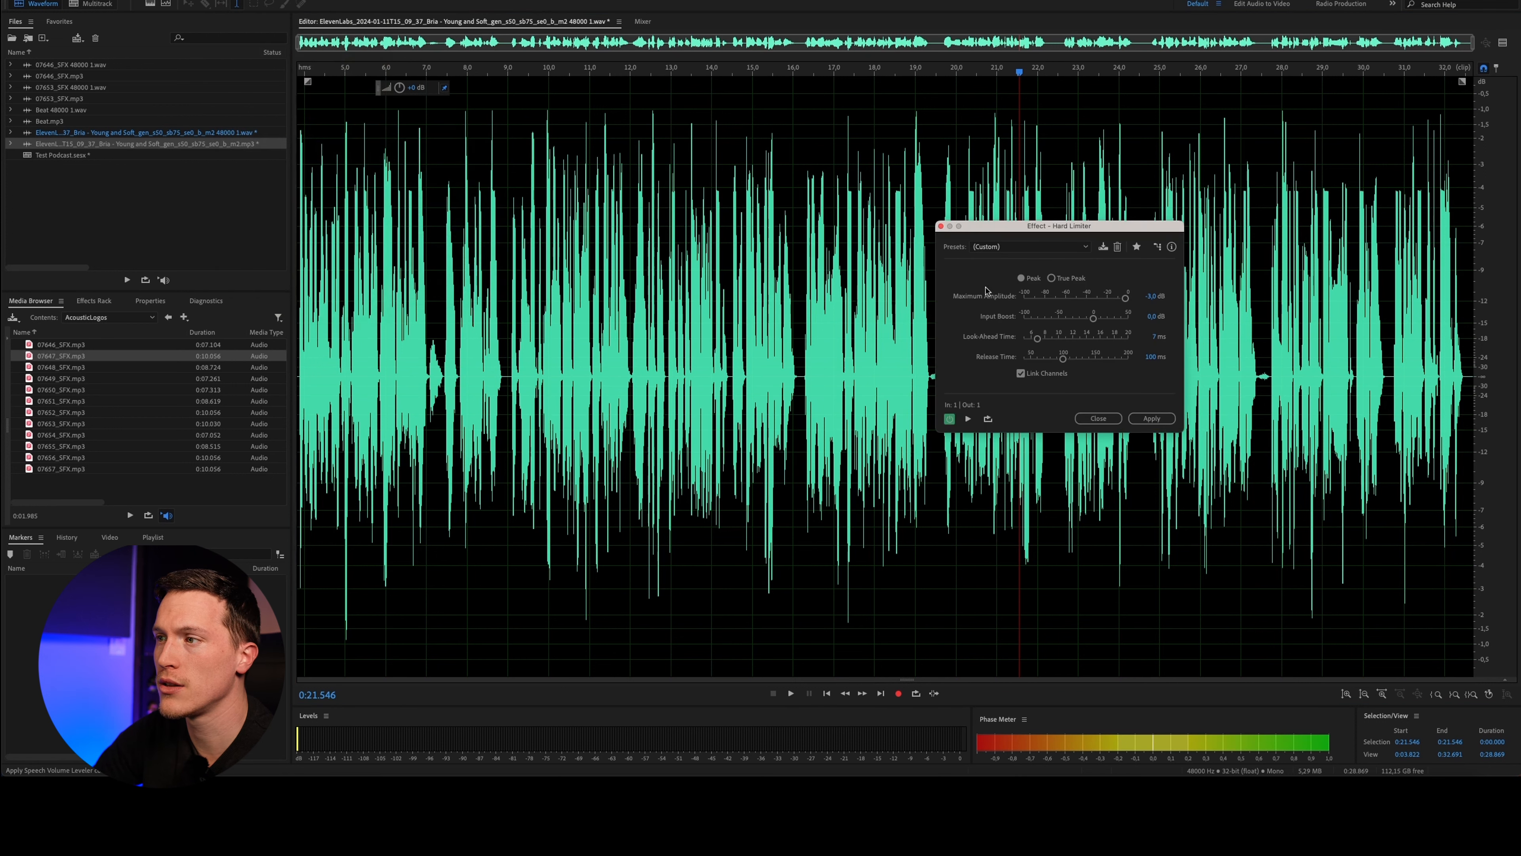
{"action": "left_click", "coordinate": [1151, 298]}
{"action": "type", "text": "-3"}
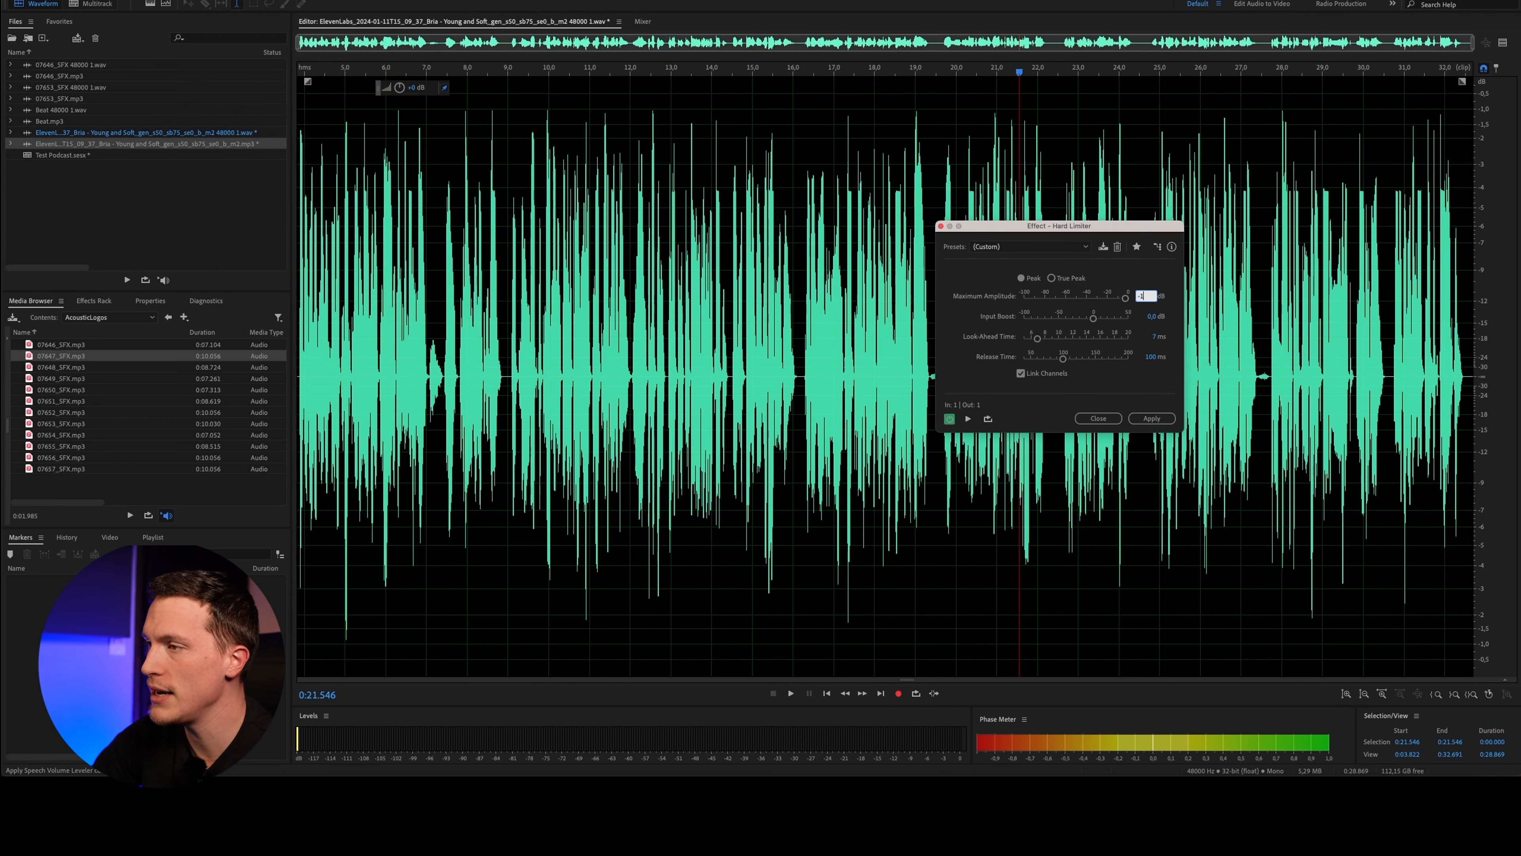
{"action": "key", "text": "Return"}
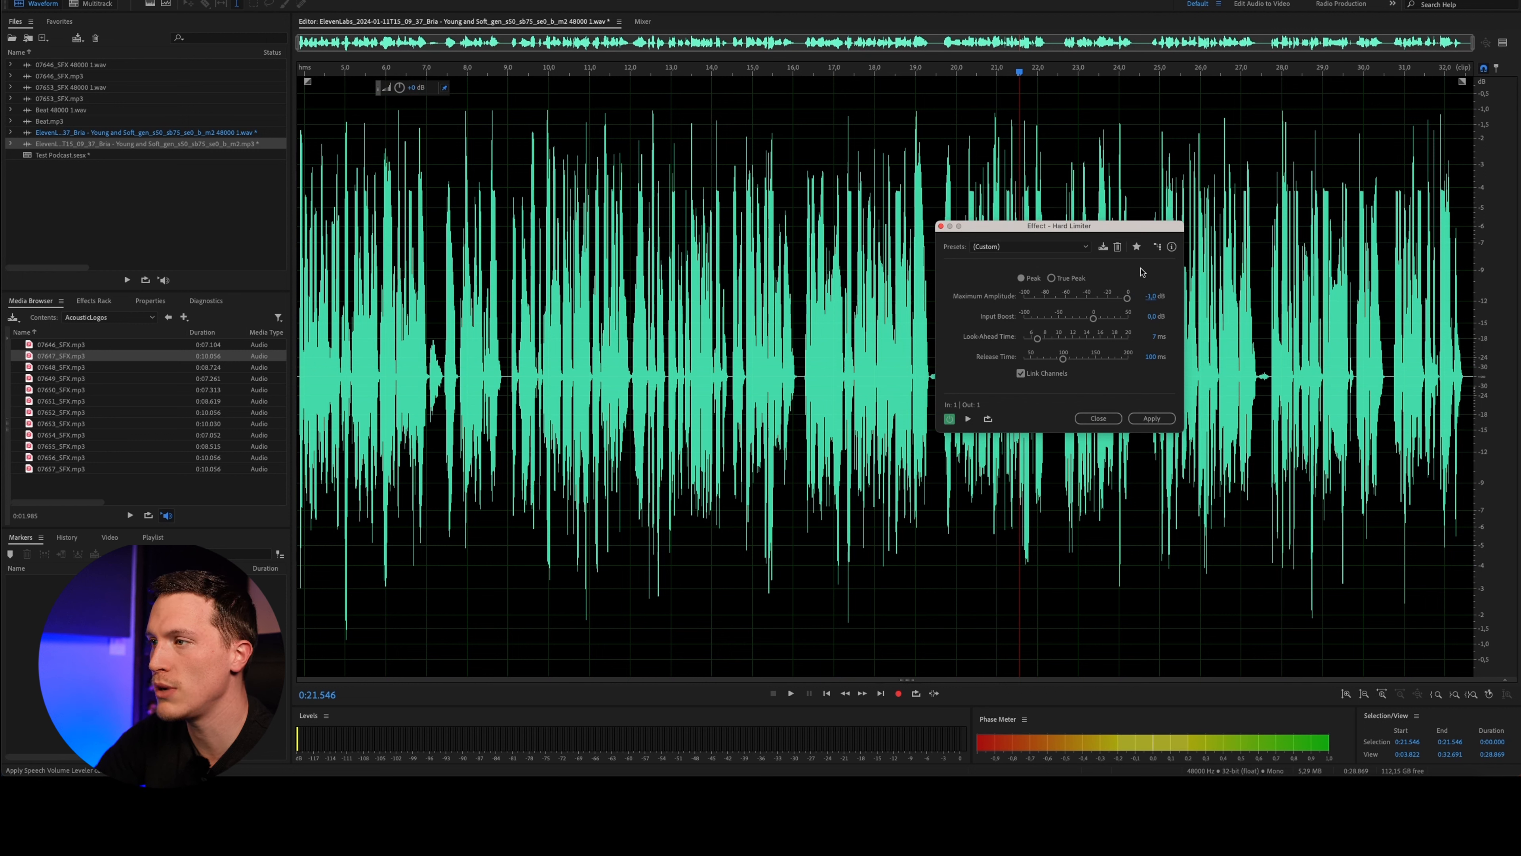
Set the Hard Limiter's Input Boost to 3 dB, apply it to the whole voice, and clear the selection
{"action": "left_click", "coordinate": [1151, 318]}
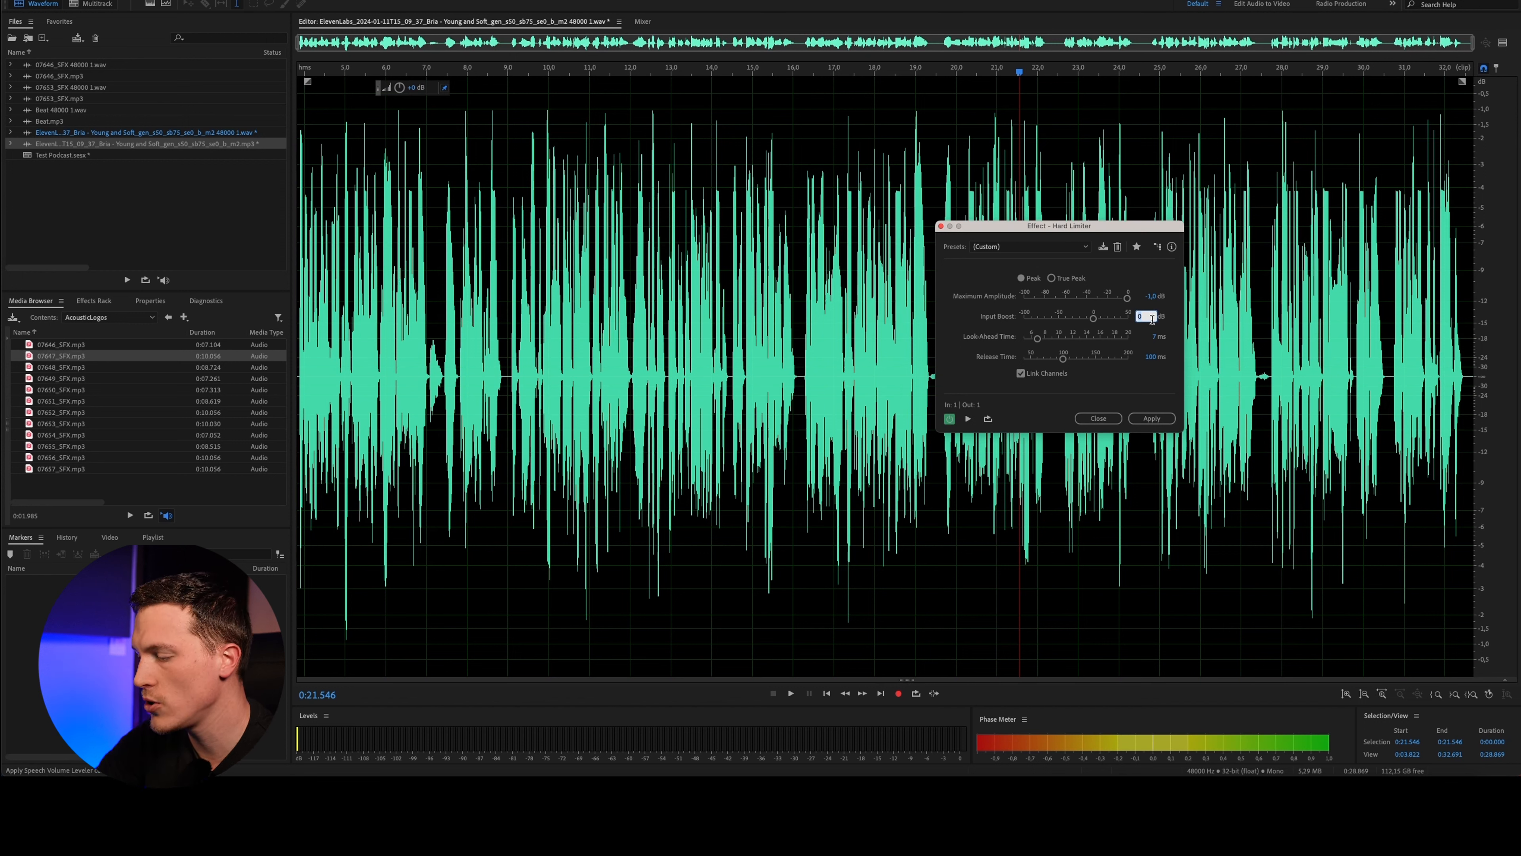
{"action": "key", "text": "Return"}
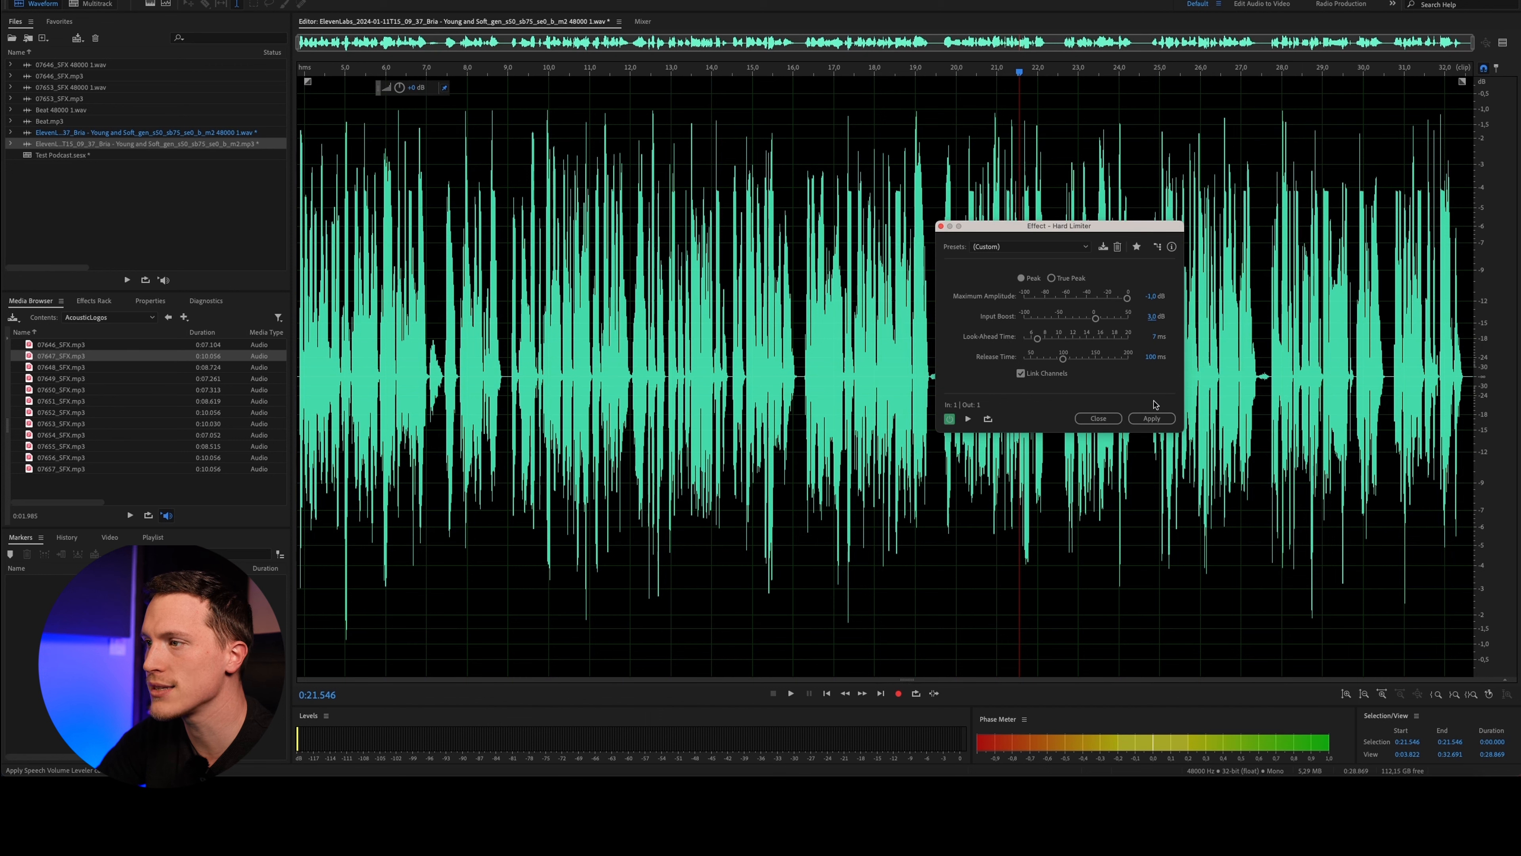
{"action": "left_click", "coordinate": [1152, 418]}
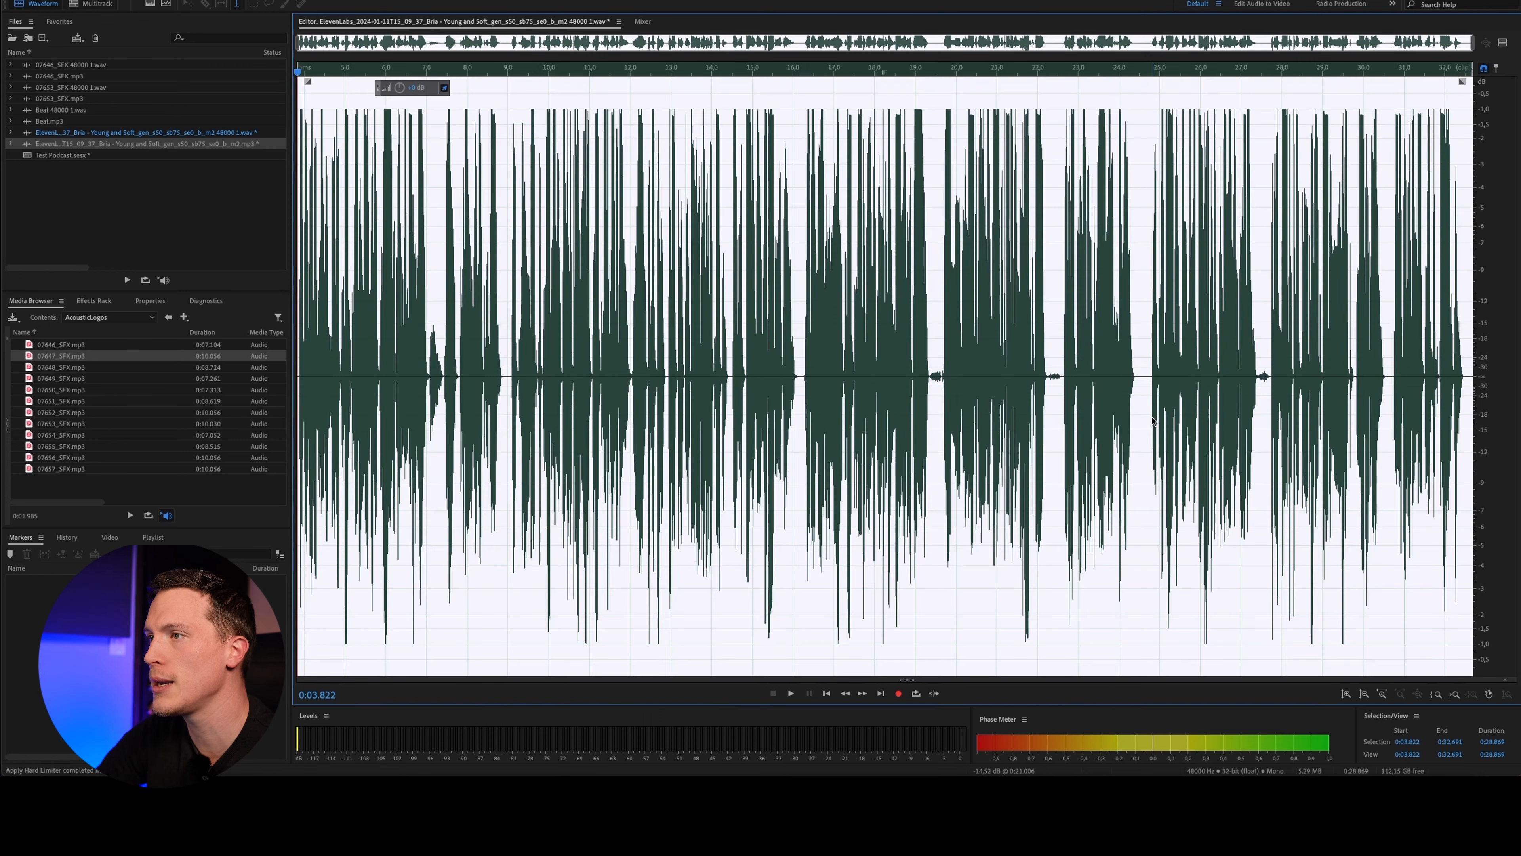
{"action": "left_click", "coordinate": [712, 311]}
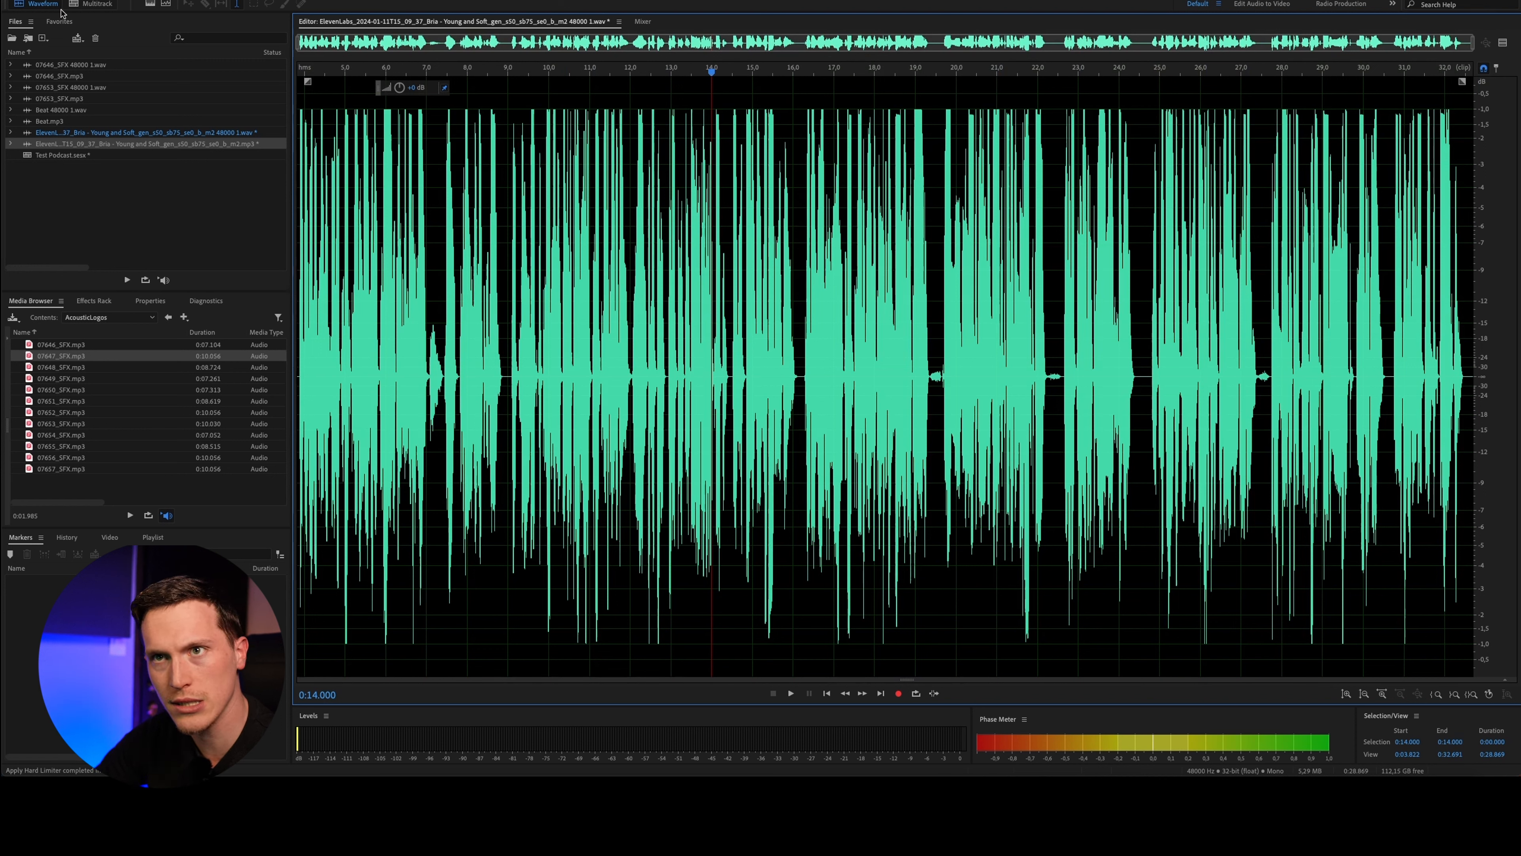
Return to the Test Podcast multitrack session and play the mix from about 2.4 seconds and from about 31.4 seconds
{"action": "key", "text": "0"}
{"action": "left_click", "coordinate": [480, 128]}
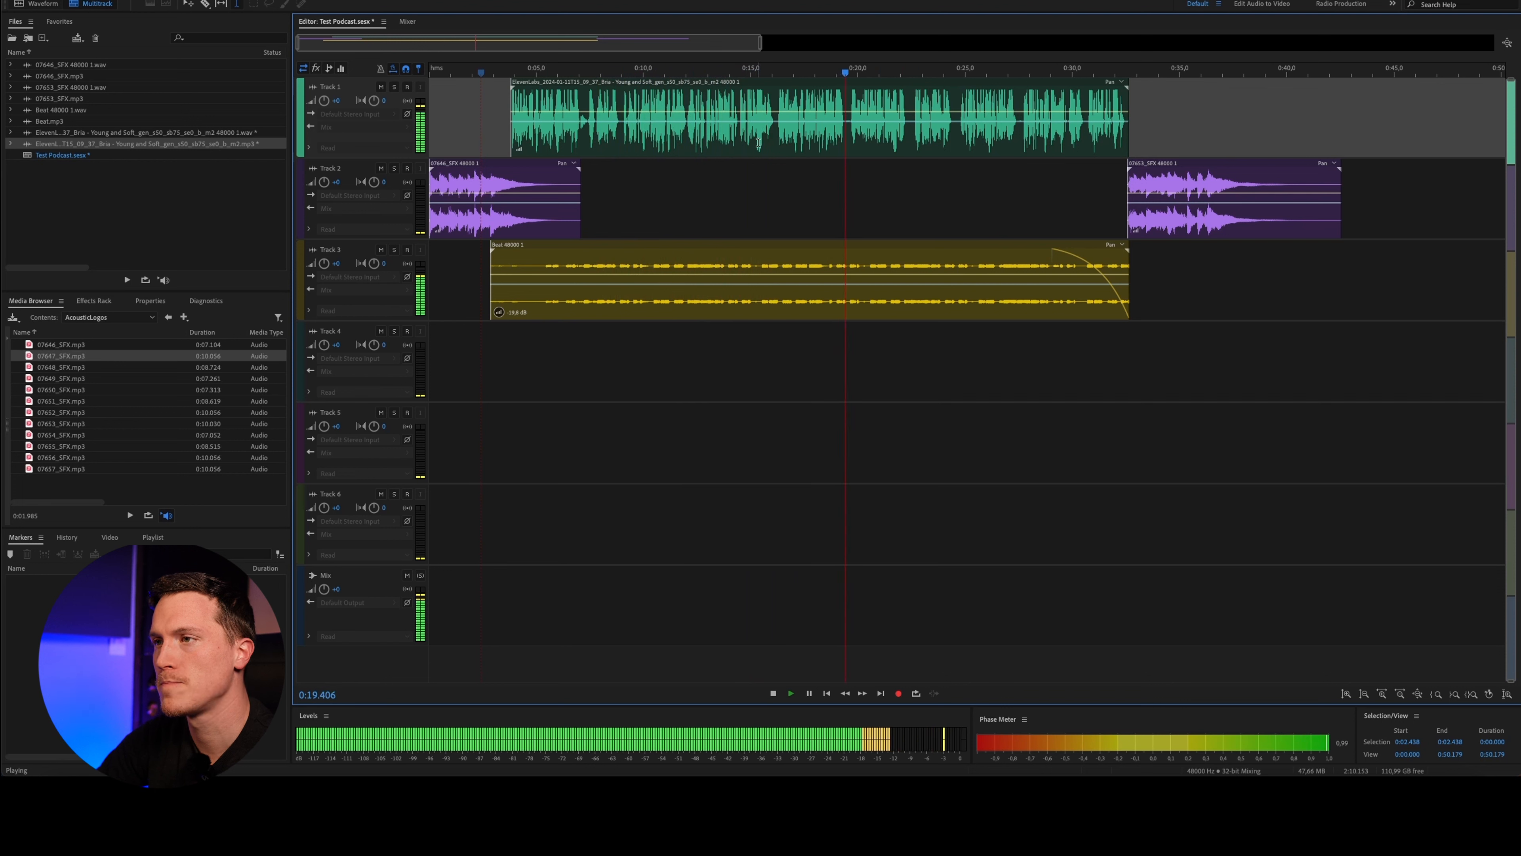
{"action": "left_click", "coordinate": [1103, 188]}
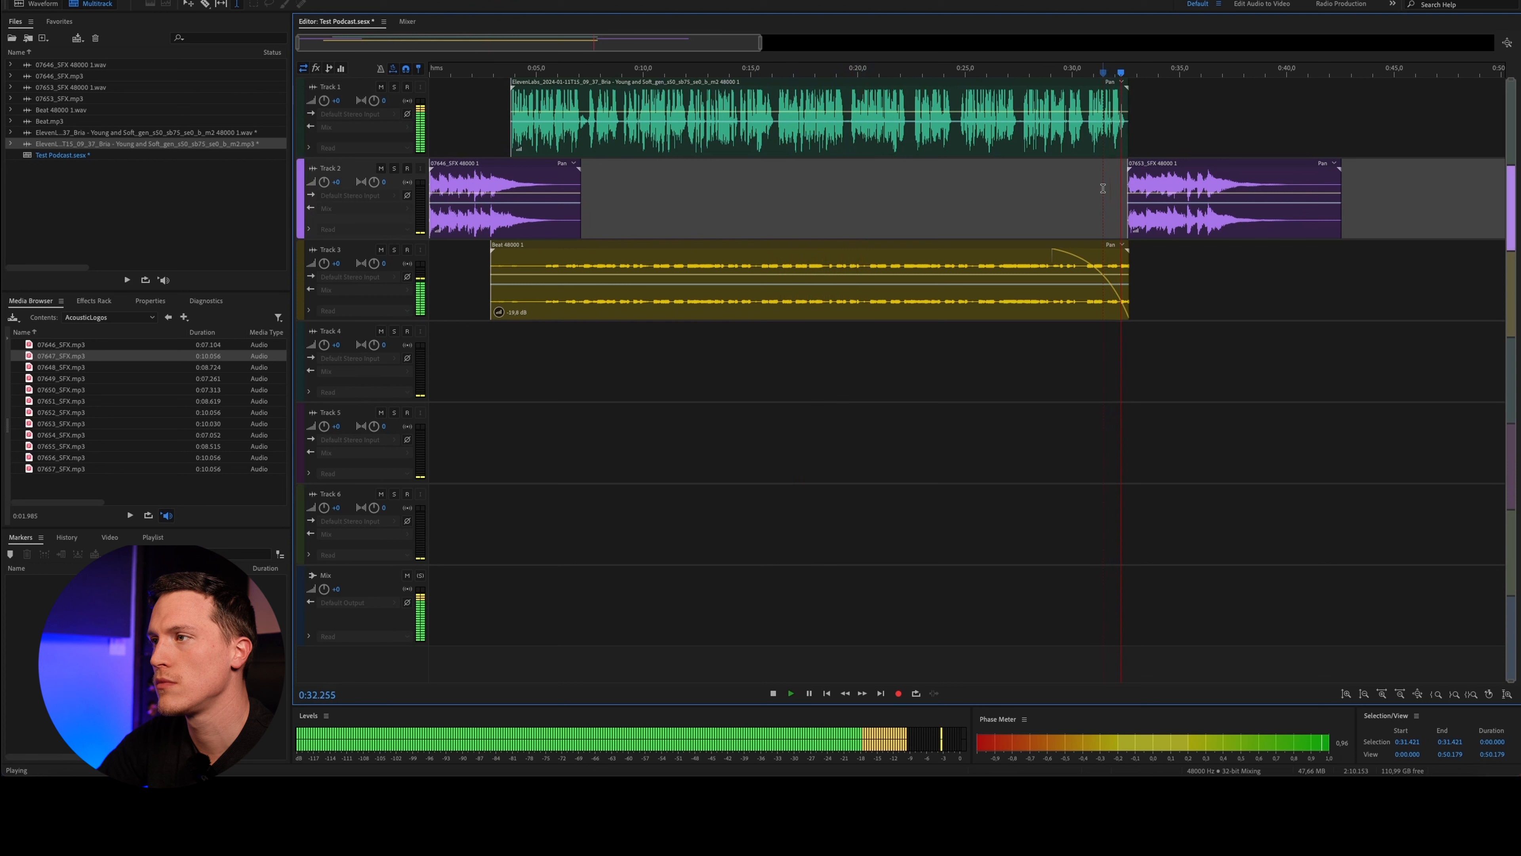
Mix the Test Podcast session down to a new file
{"action": "left_click", "coordinate": [690, 216]}
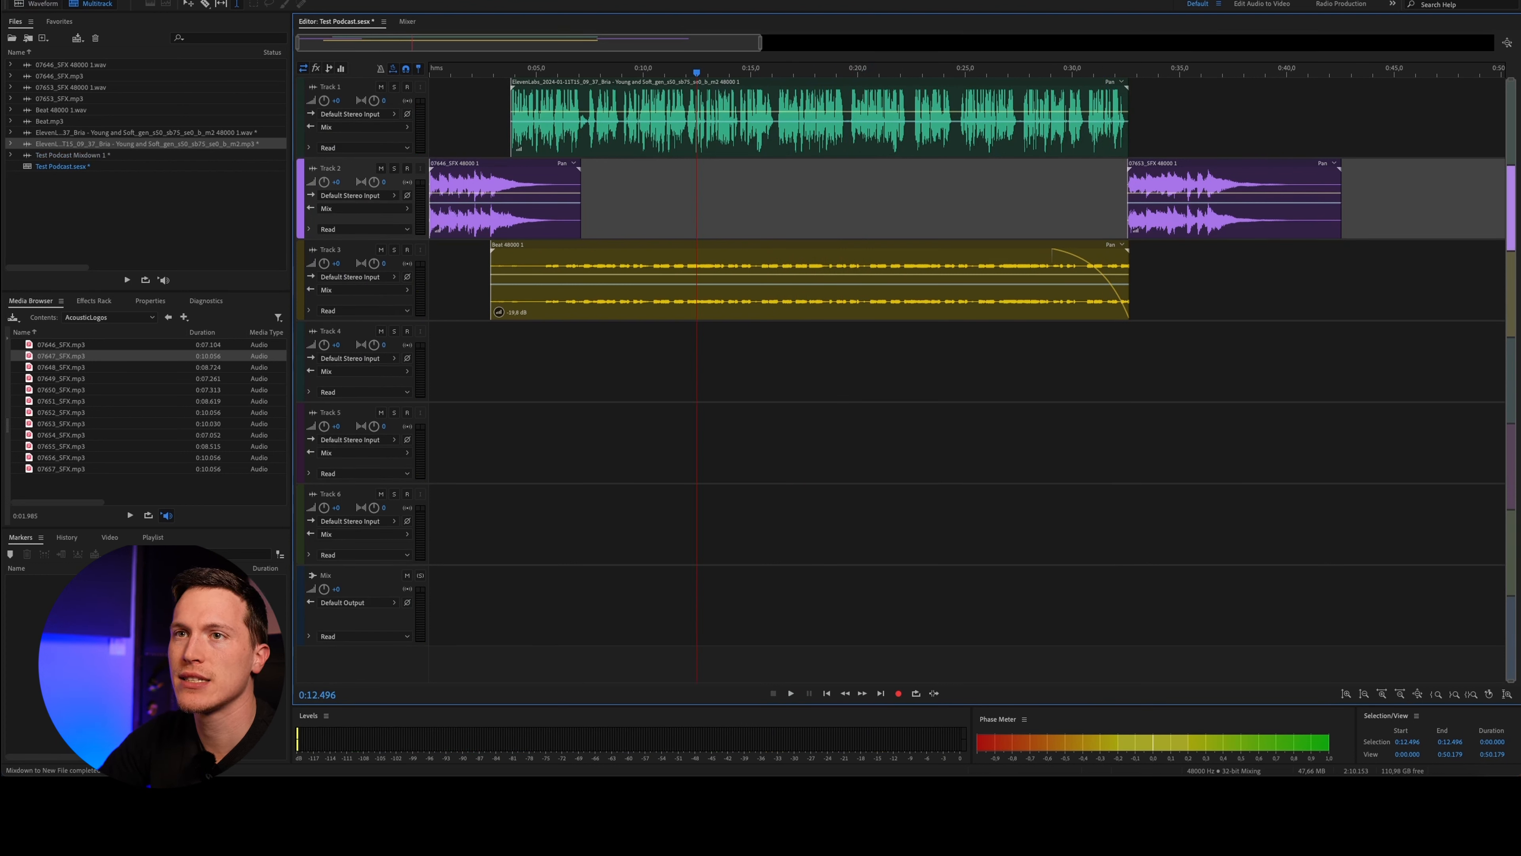
Mix the entire Test Podcast session down to a second new file
{"action": "left_click", "coordinate": [110, 1]}
{"action": "mouse_move", "coordinate": [174, 223]}
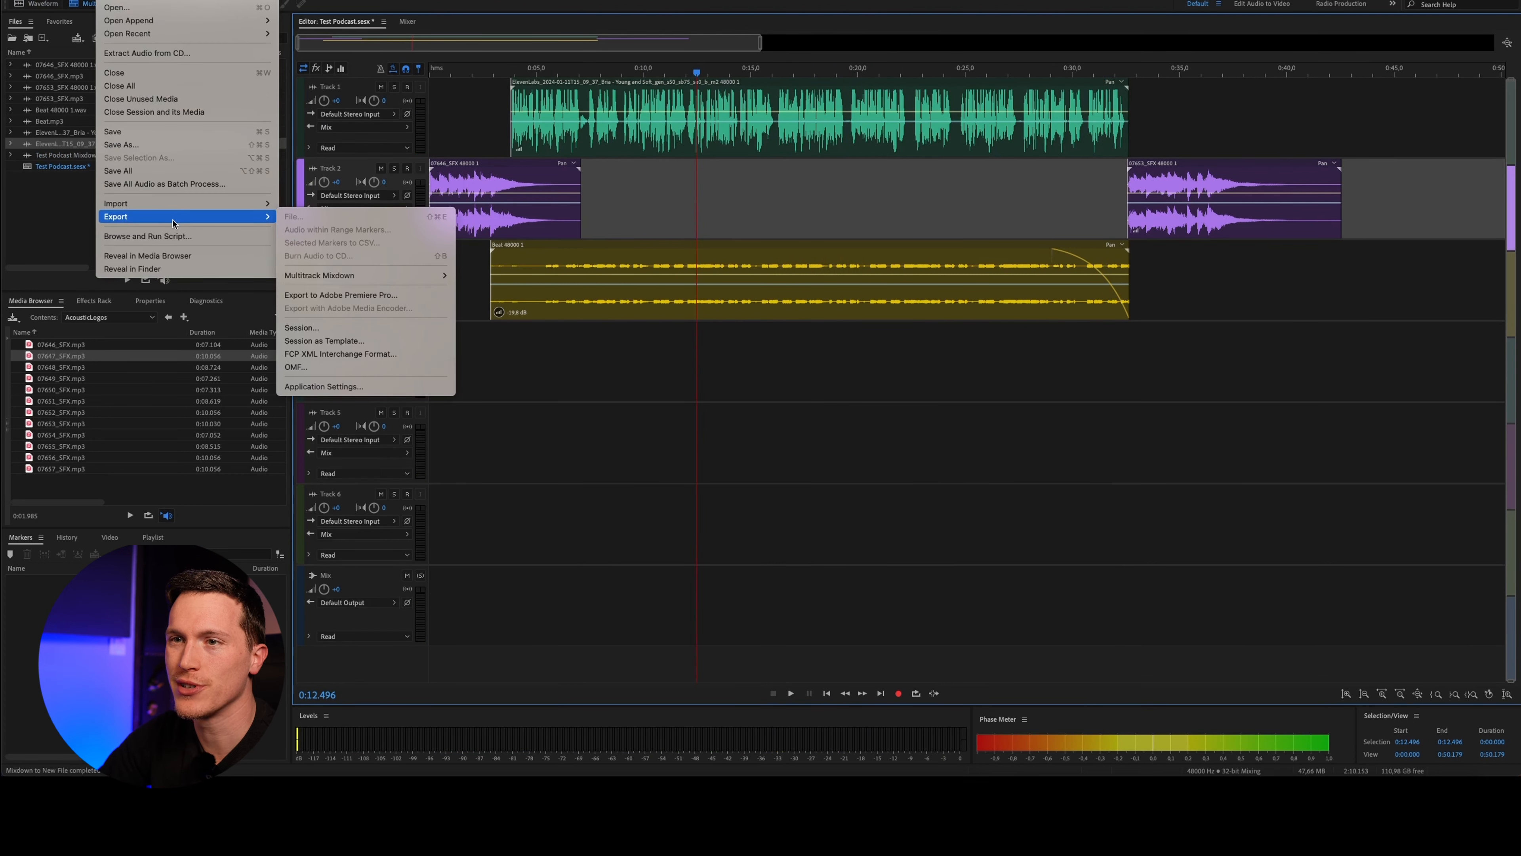
{"action": "mouse_move", "coordinate": [162, 0]}
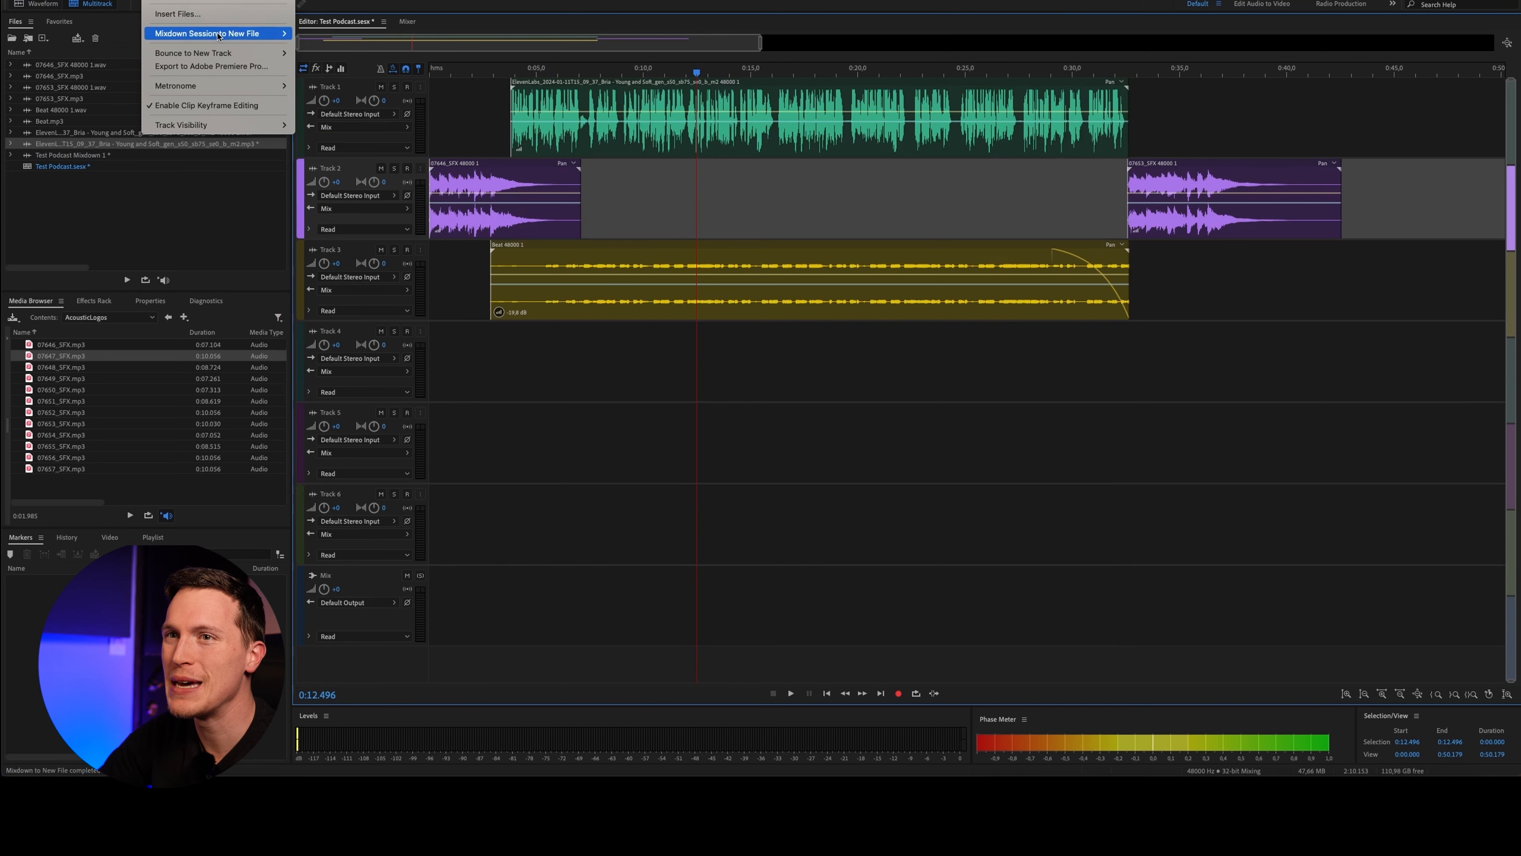
{"action": "mouse_move", "coordinate": [218, 36]}
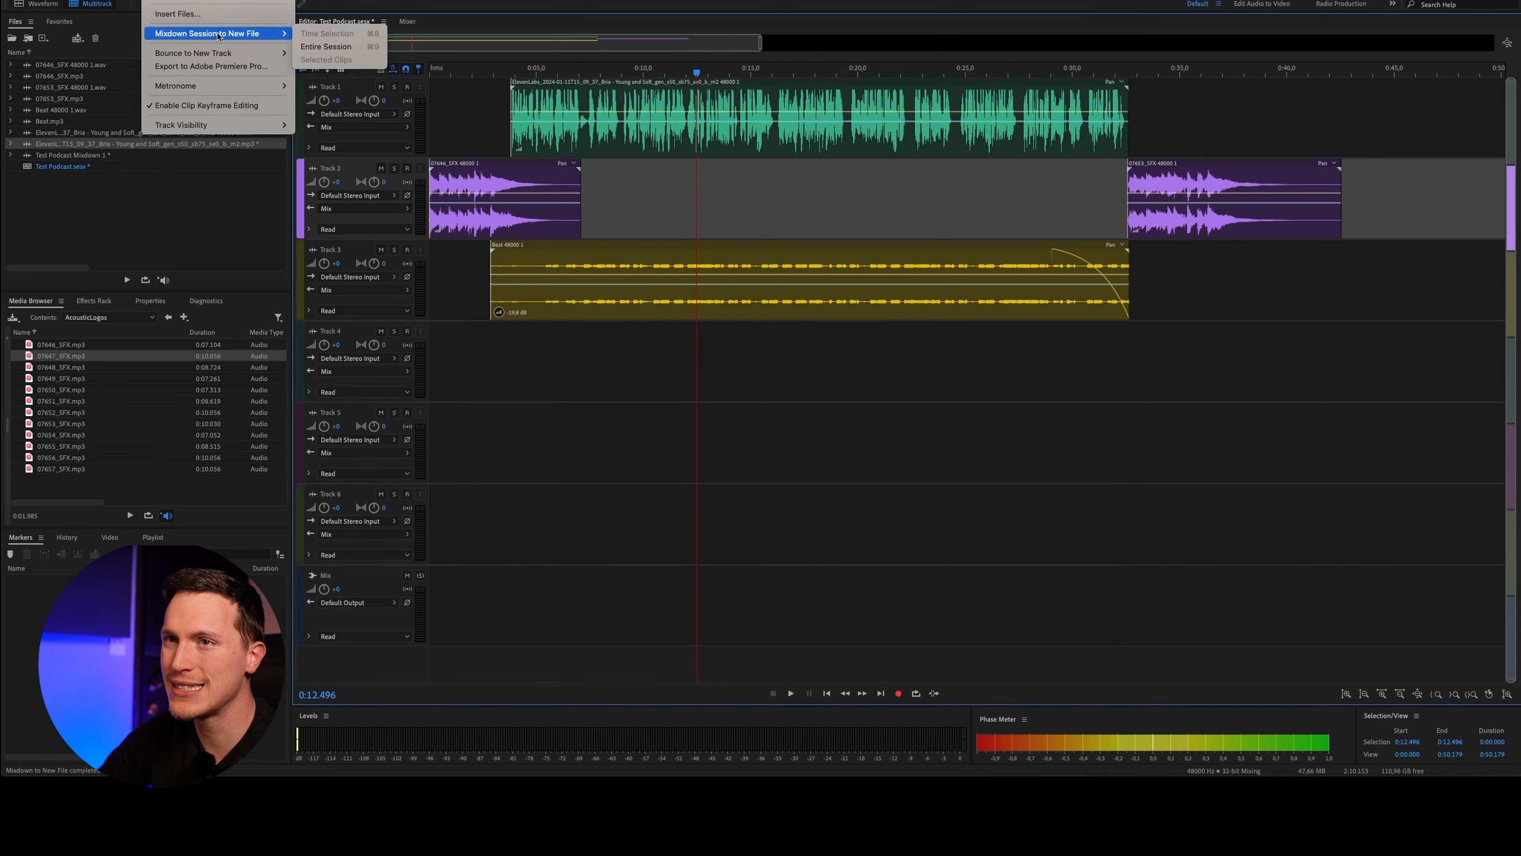
{"action": "left_click", "coordinate": [310, 47]}
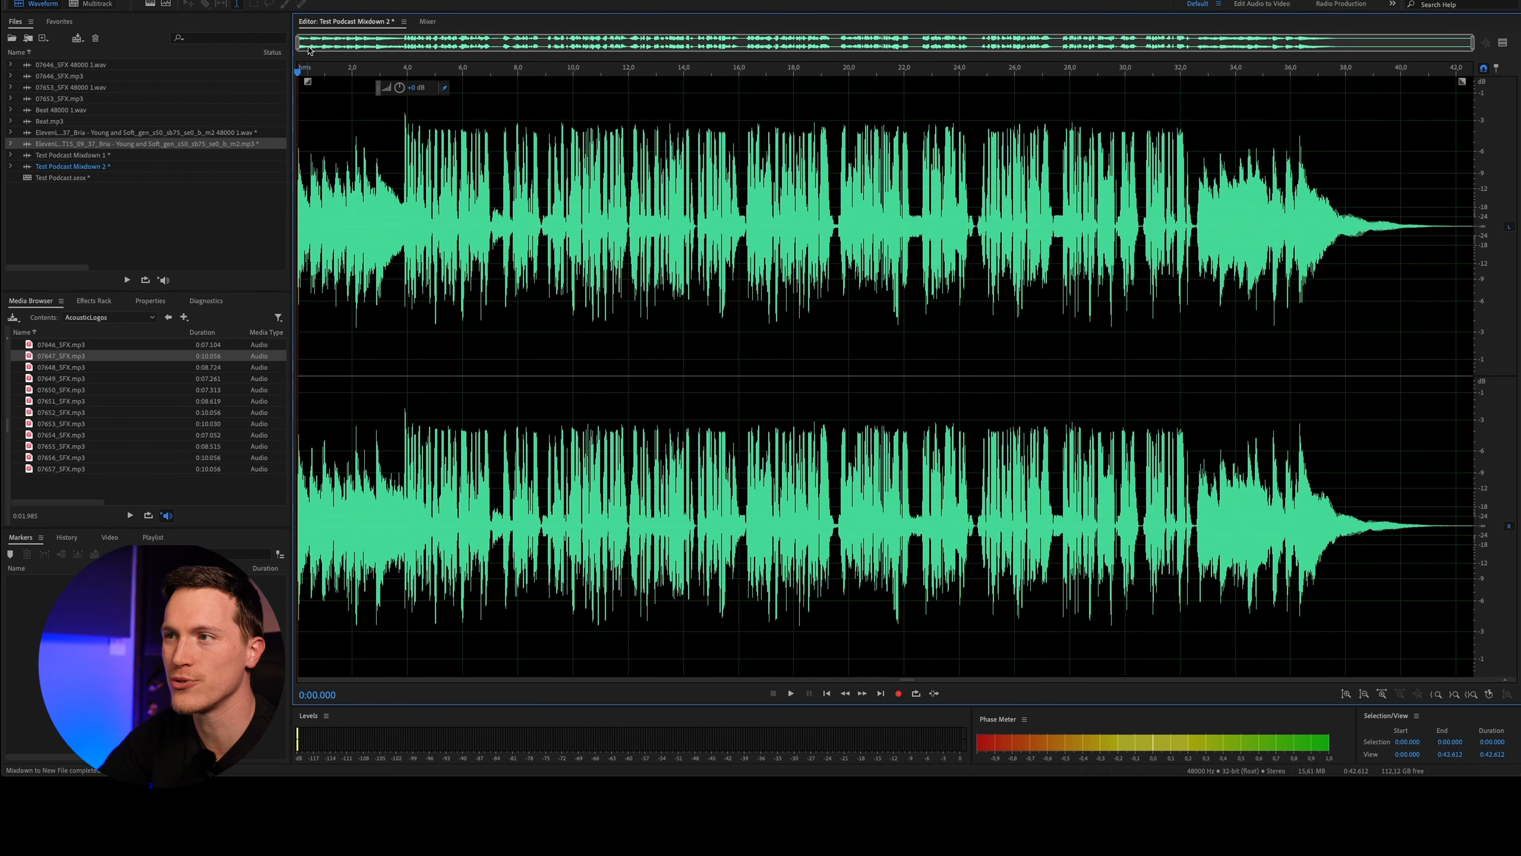
Select the whole mixdown waveform and start the Mastering effect on it
{"action": "double_click", "coordinate": [1148, 202]}
{"action": "left_click", "coordinate": [1148, 203]}
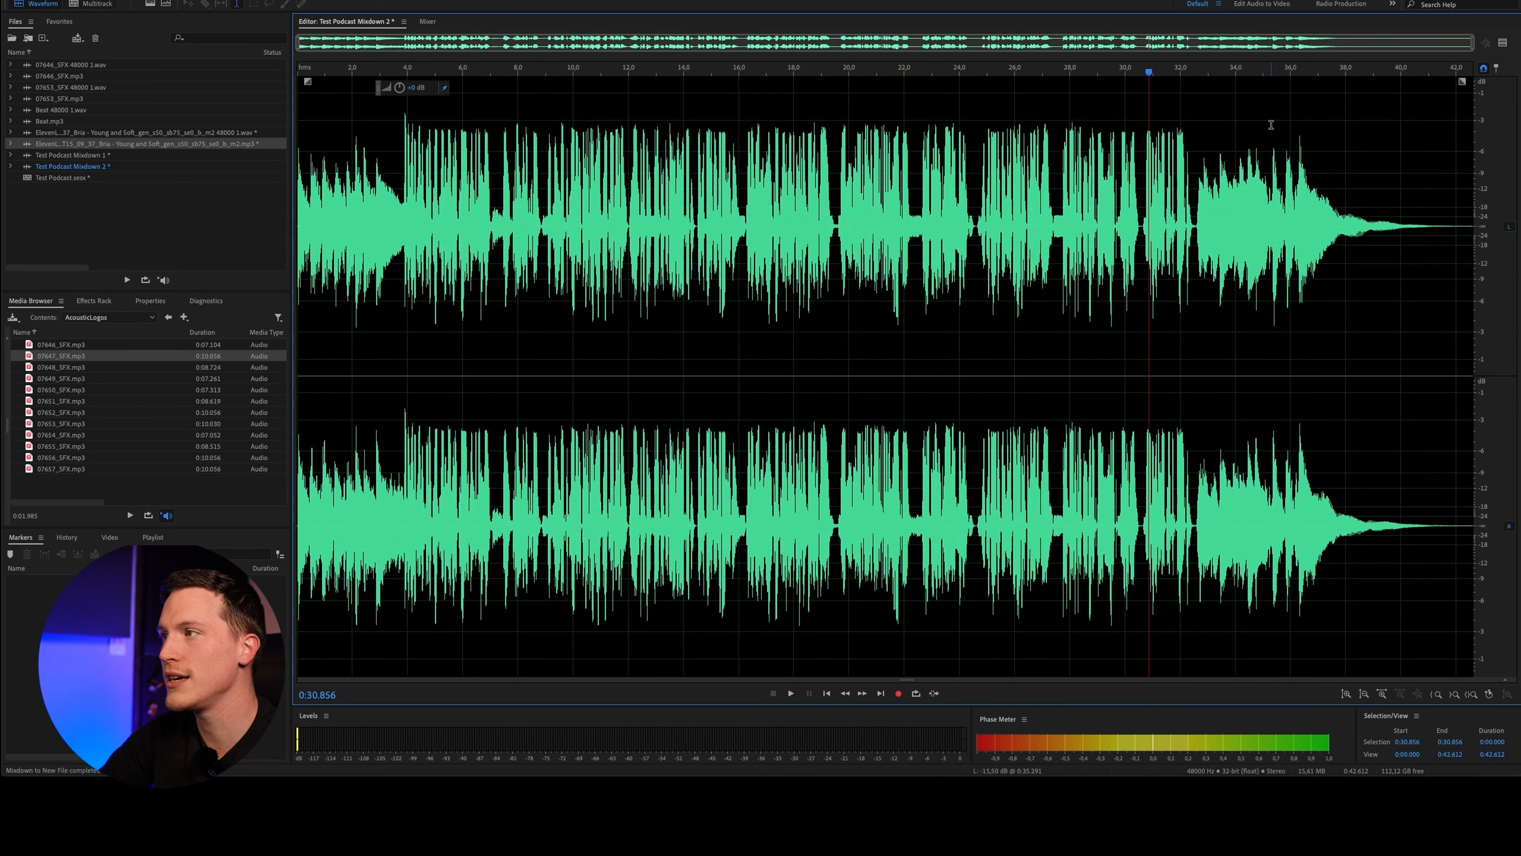
{"action": "key", "text": "ctrl+a"}
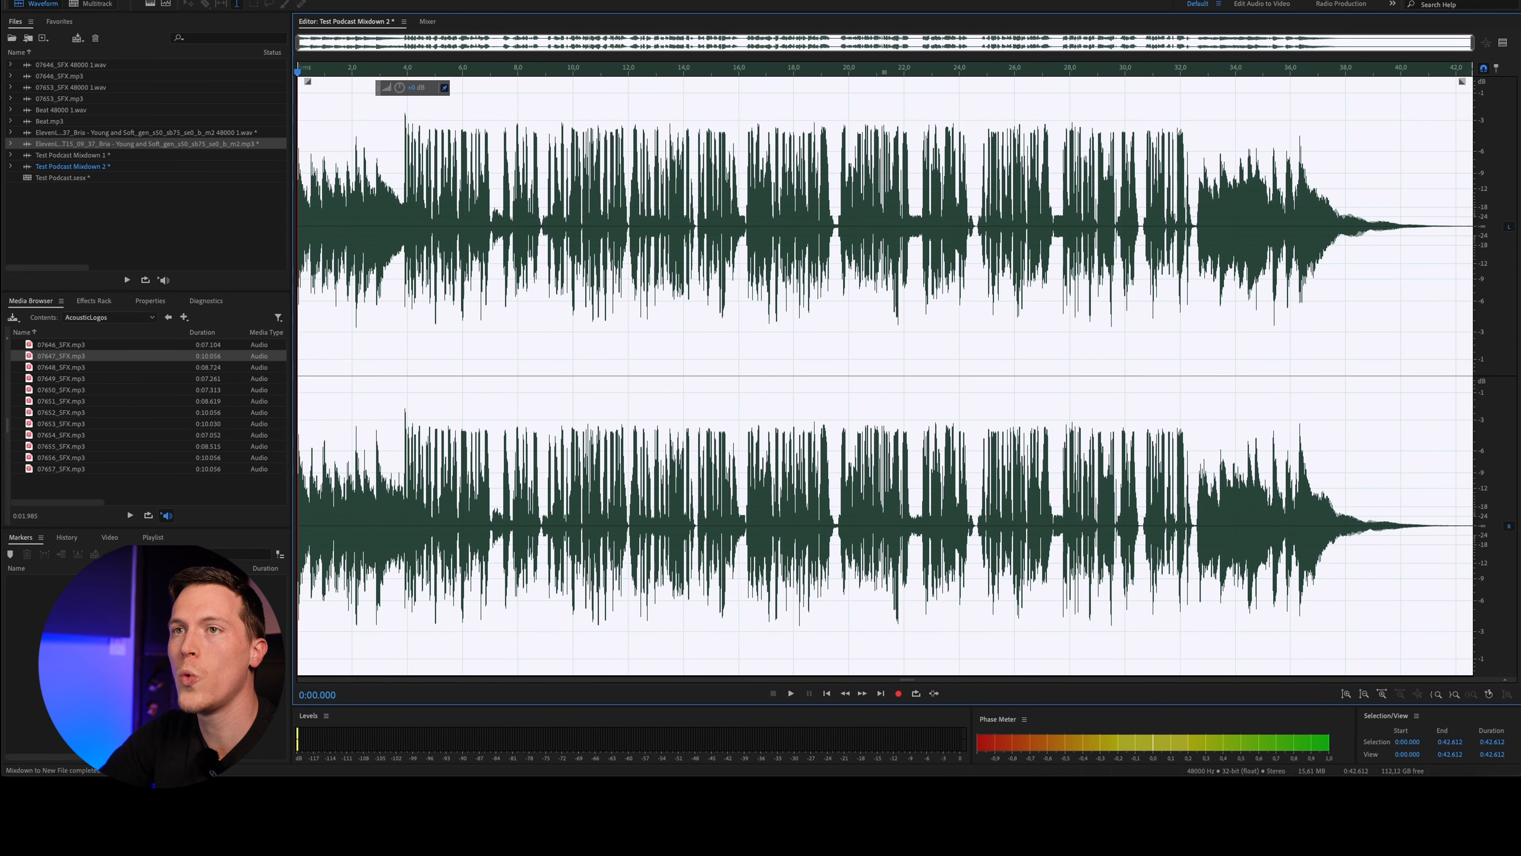
{"action": "left_click", "coordinate": [237, 1]}
{"action": "mouse_move", "coordinate": [288, 224]}
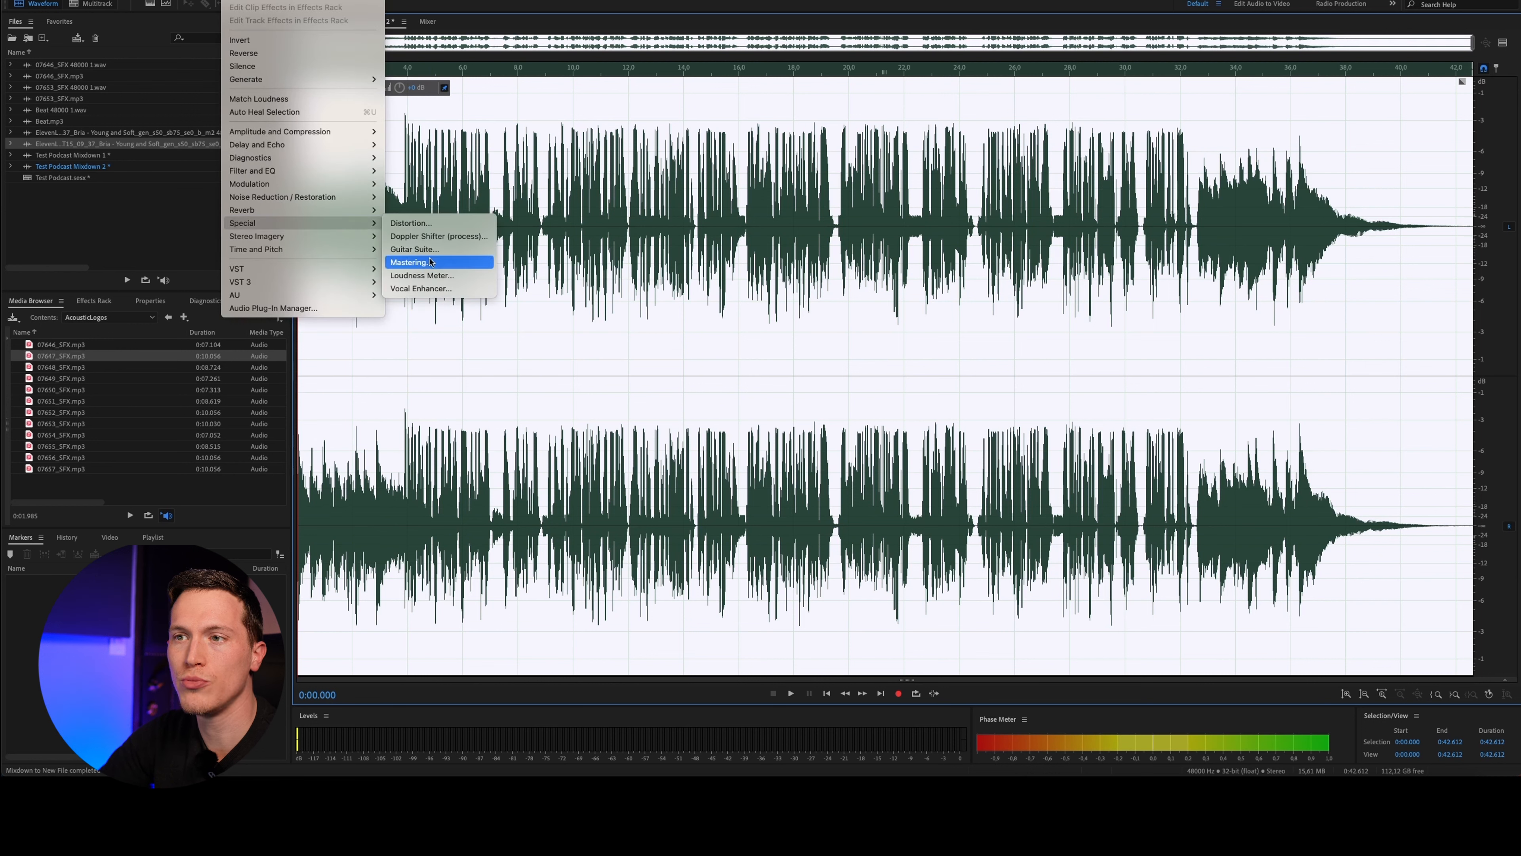
{"action": "left_click", "coordinate": [433, 265]}
Load the Default Mastering preset and set the Reverb and Exciter amounts to 0%
{"action": "left_click", "coordinate": [976, 234]}
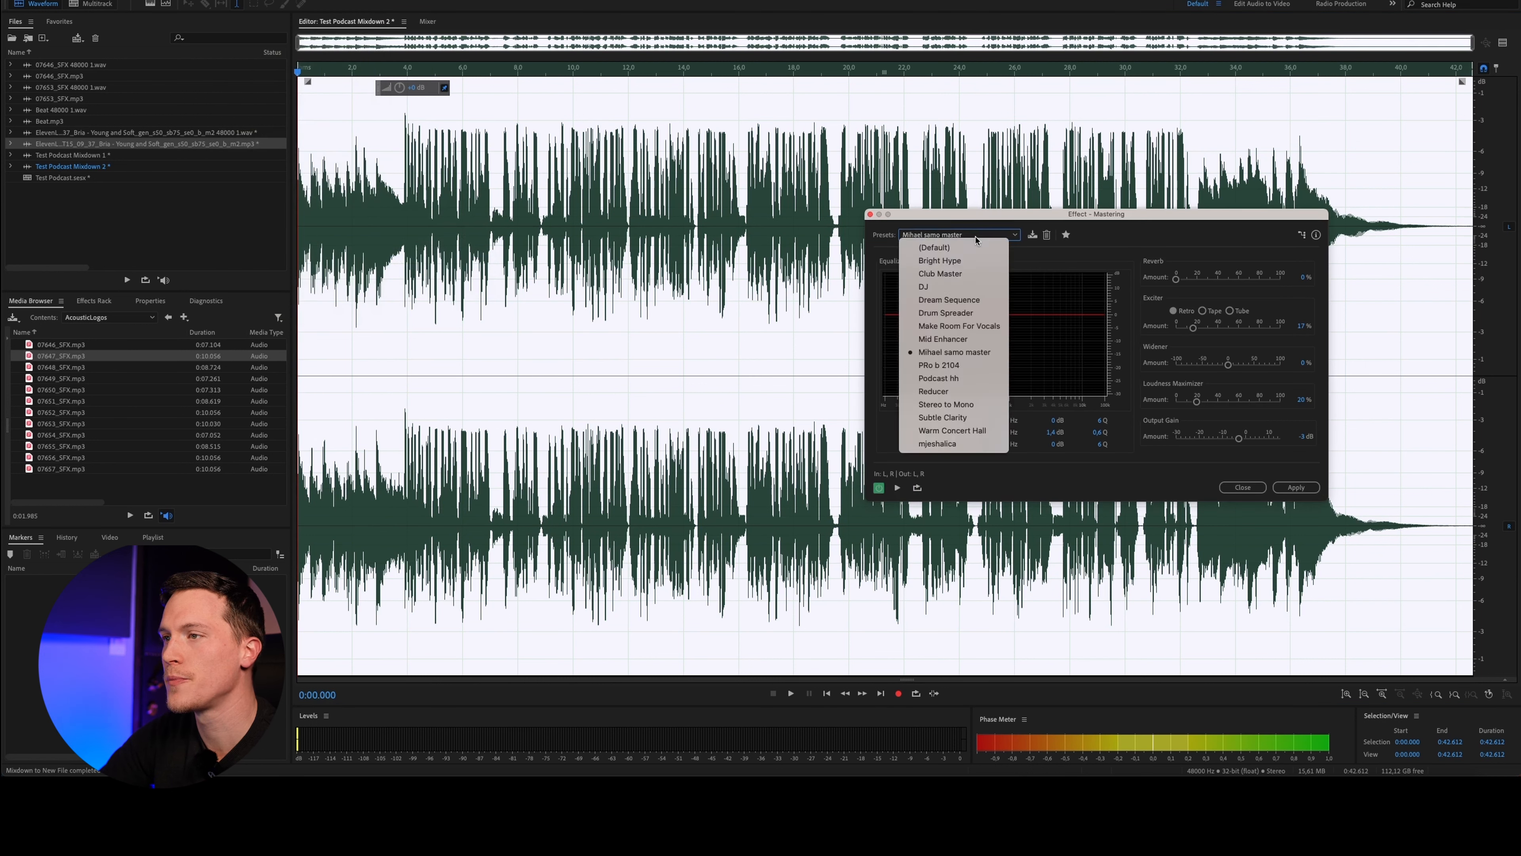
{"action": "left_click", "coordinate": [974, 250]}
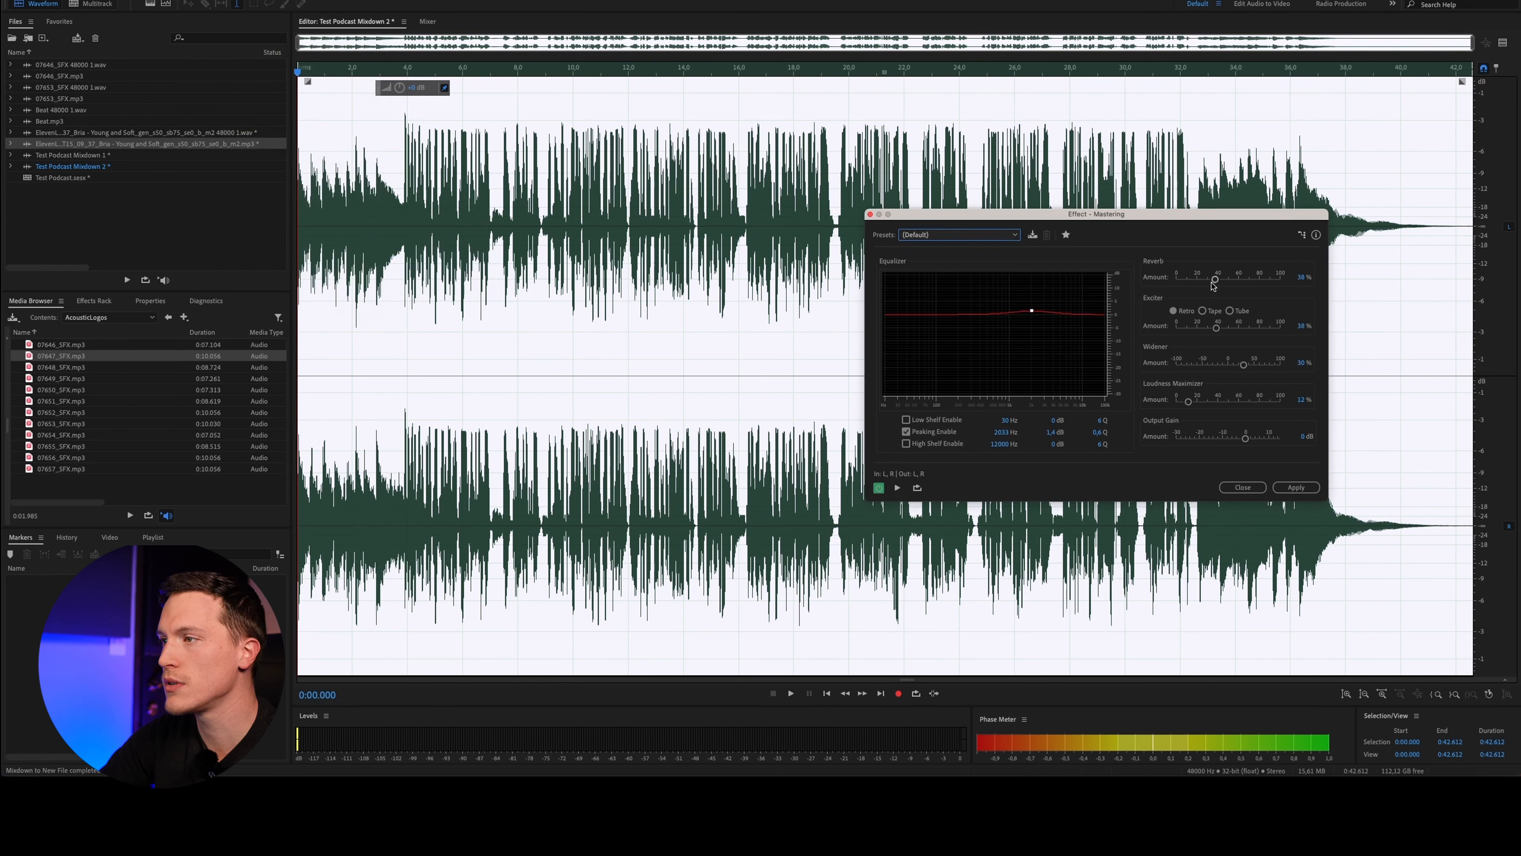
{"action": "left_click", "coordinate": [1295, 277]}
{"action": "type", "text": "0"}
{"action": "key", "text": "Return"}
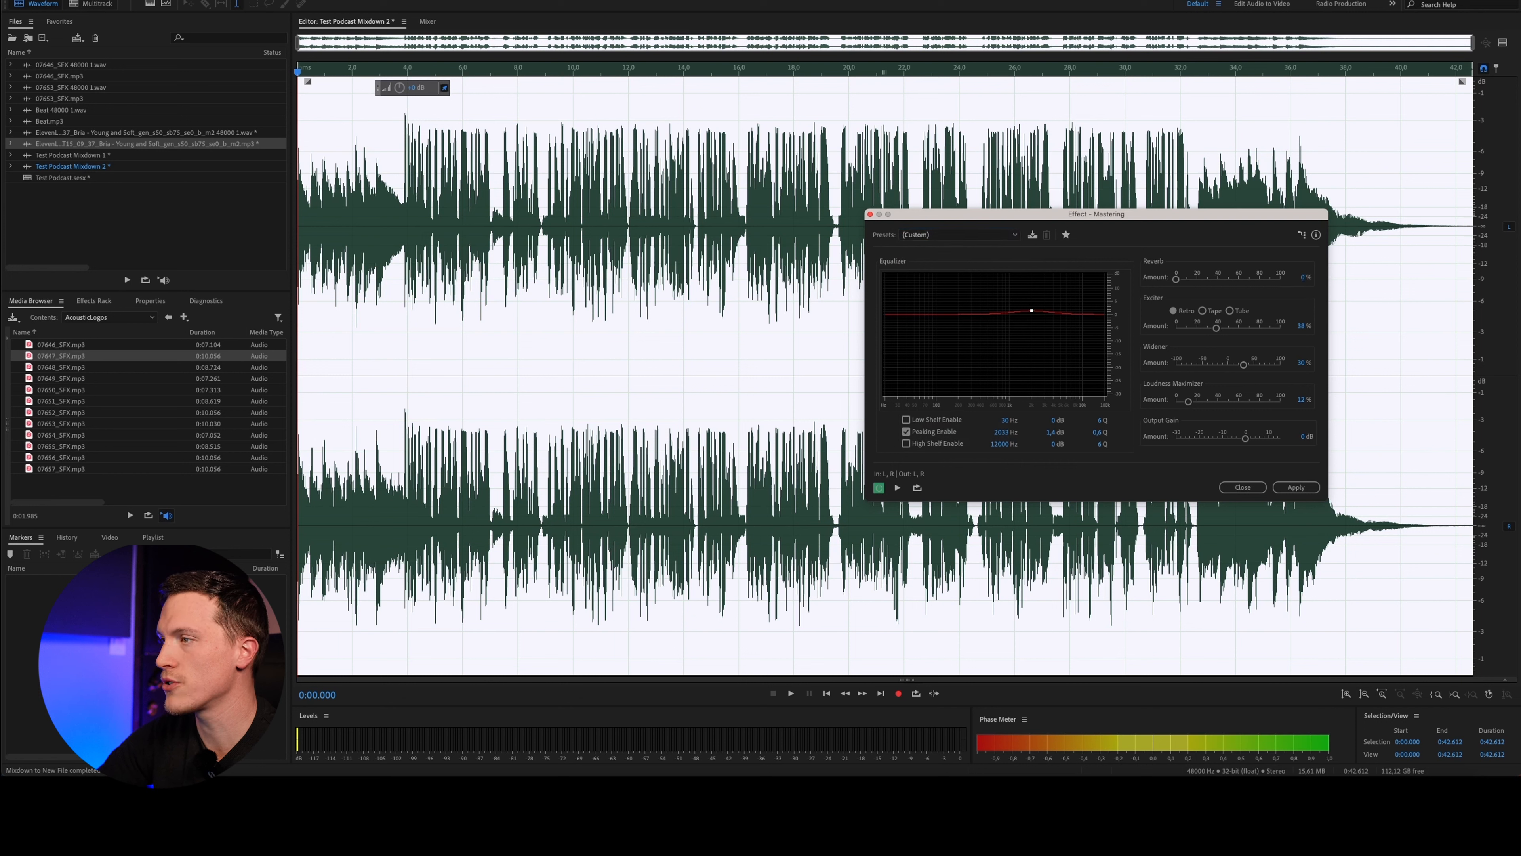
{"action": "left_click", "coordinate": [1301, 327]}
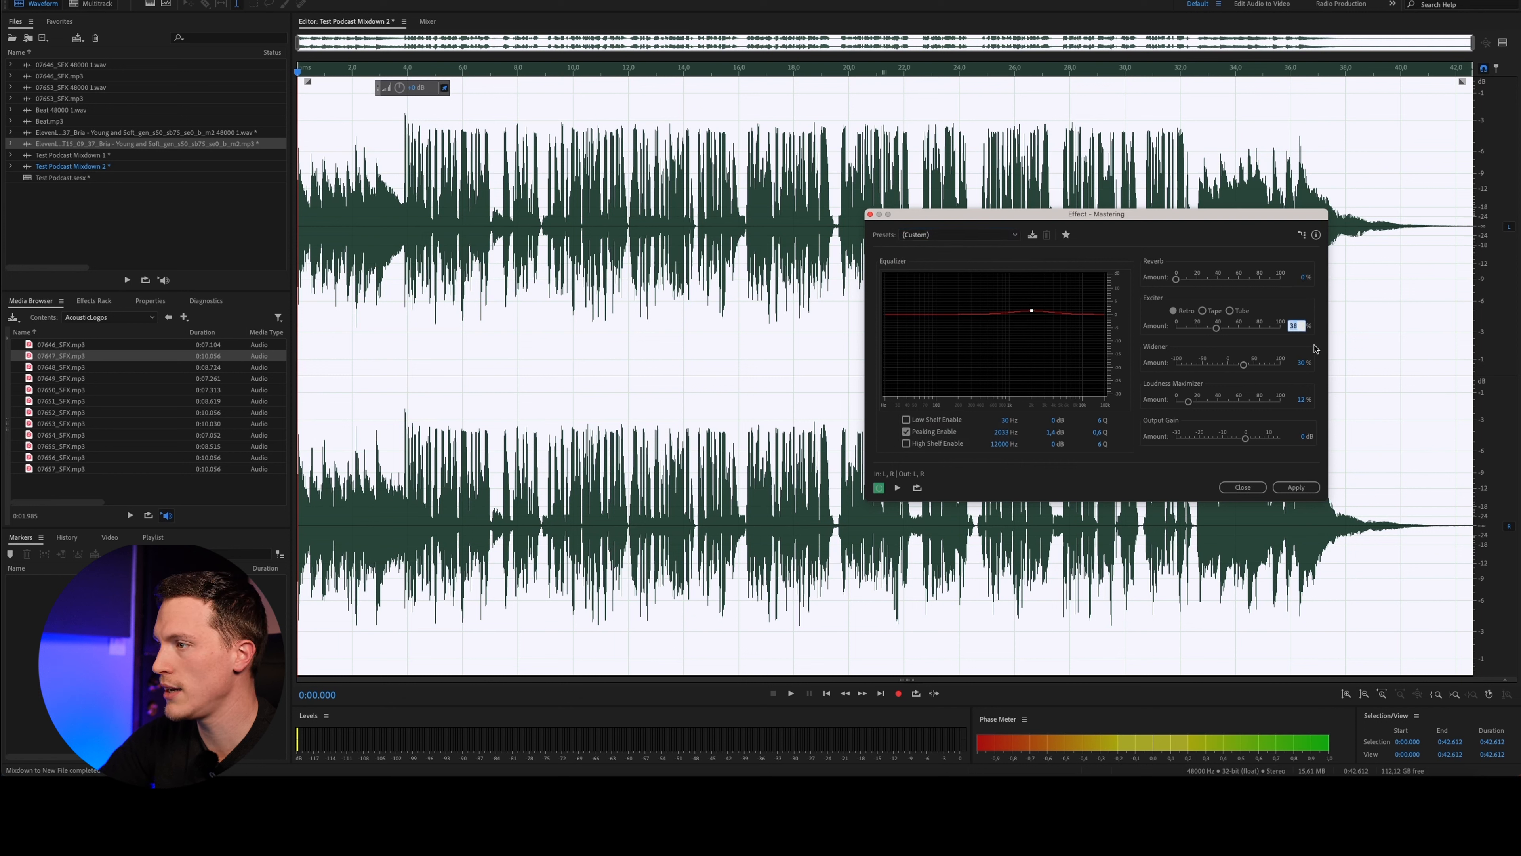
{"action": "type", "text": "0"}
{"action": "key", "text": "Return"}
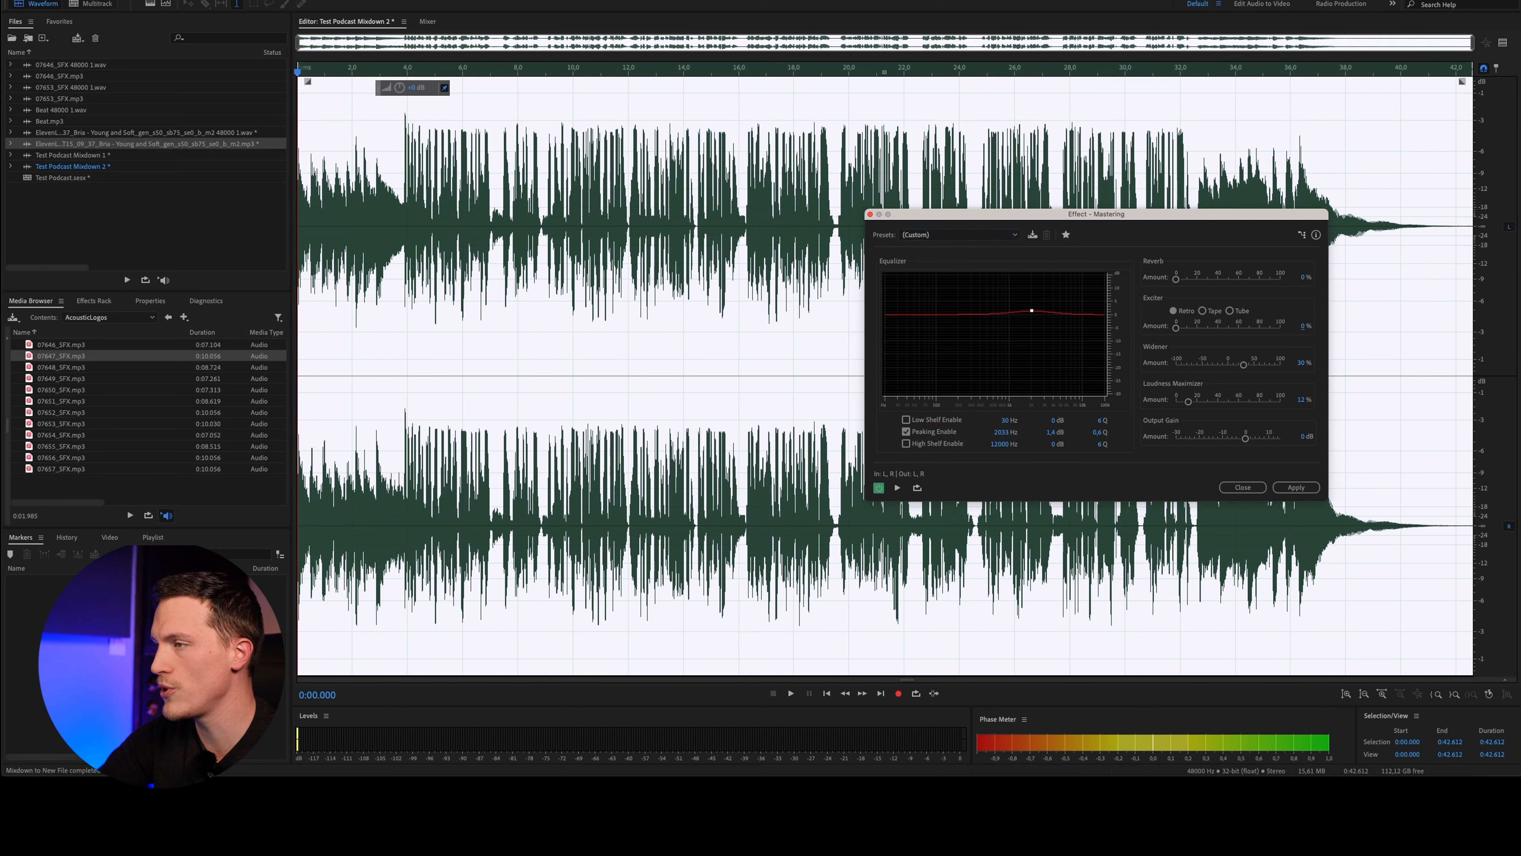
Set the Widener and Loudness Maximizer amounts to 0% and disable the equalizer's Peaking band
{"action": "left_click", "coordinate": [1297, 363]}
{"action": "type", "text": "0"}
{"action": "key", "text": "Return"}
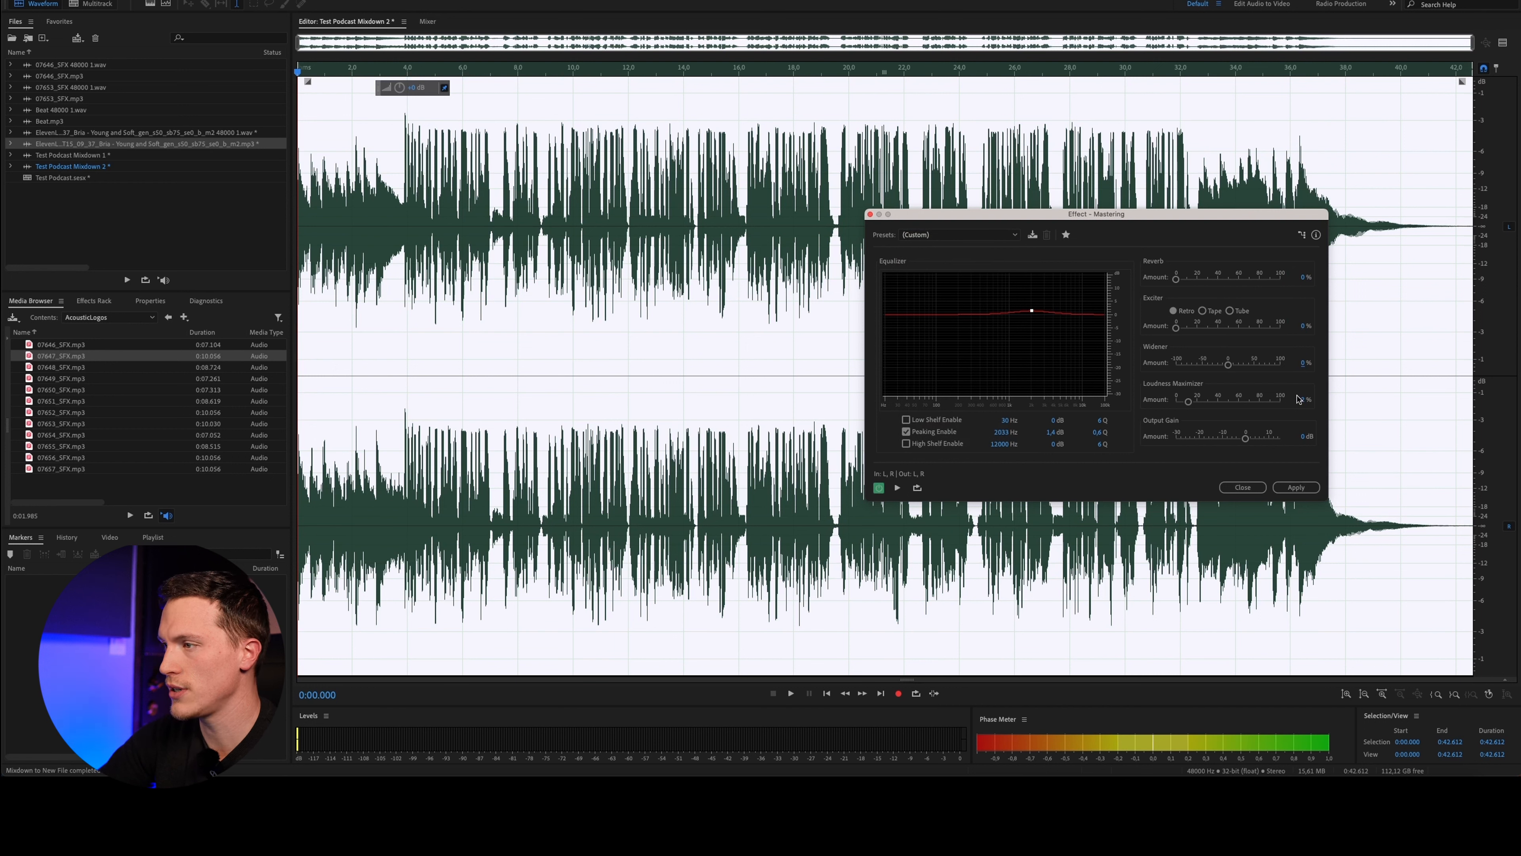
{"action": "left_click", "coordinate": [1298, 399]}
{"action": "type", "text": "0"}
{"action": "key", "text": "Return"}
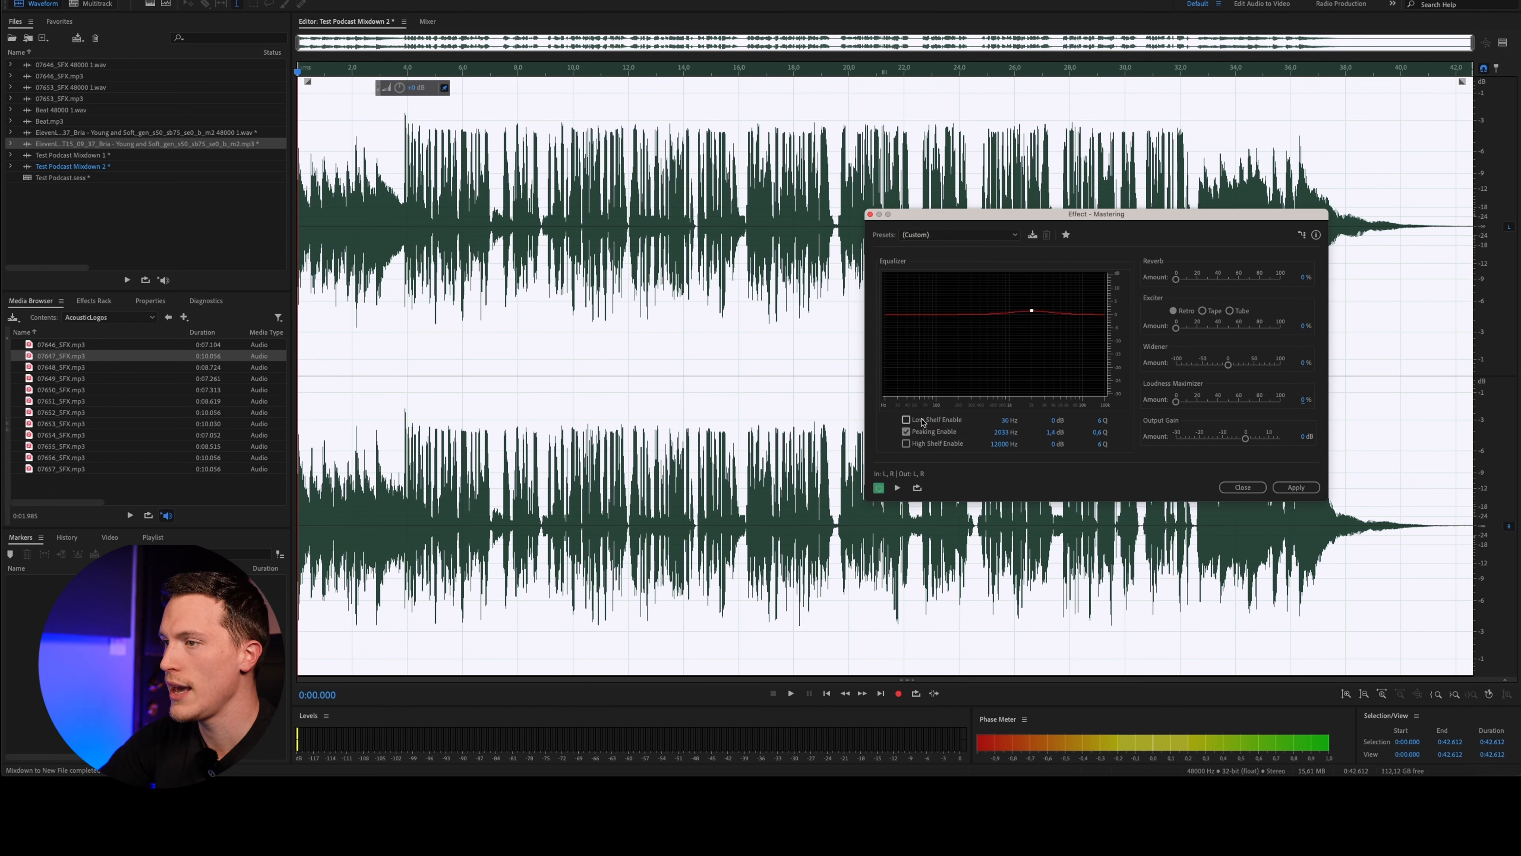
{"action": "left_click", "coordinate": [906, 431]}
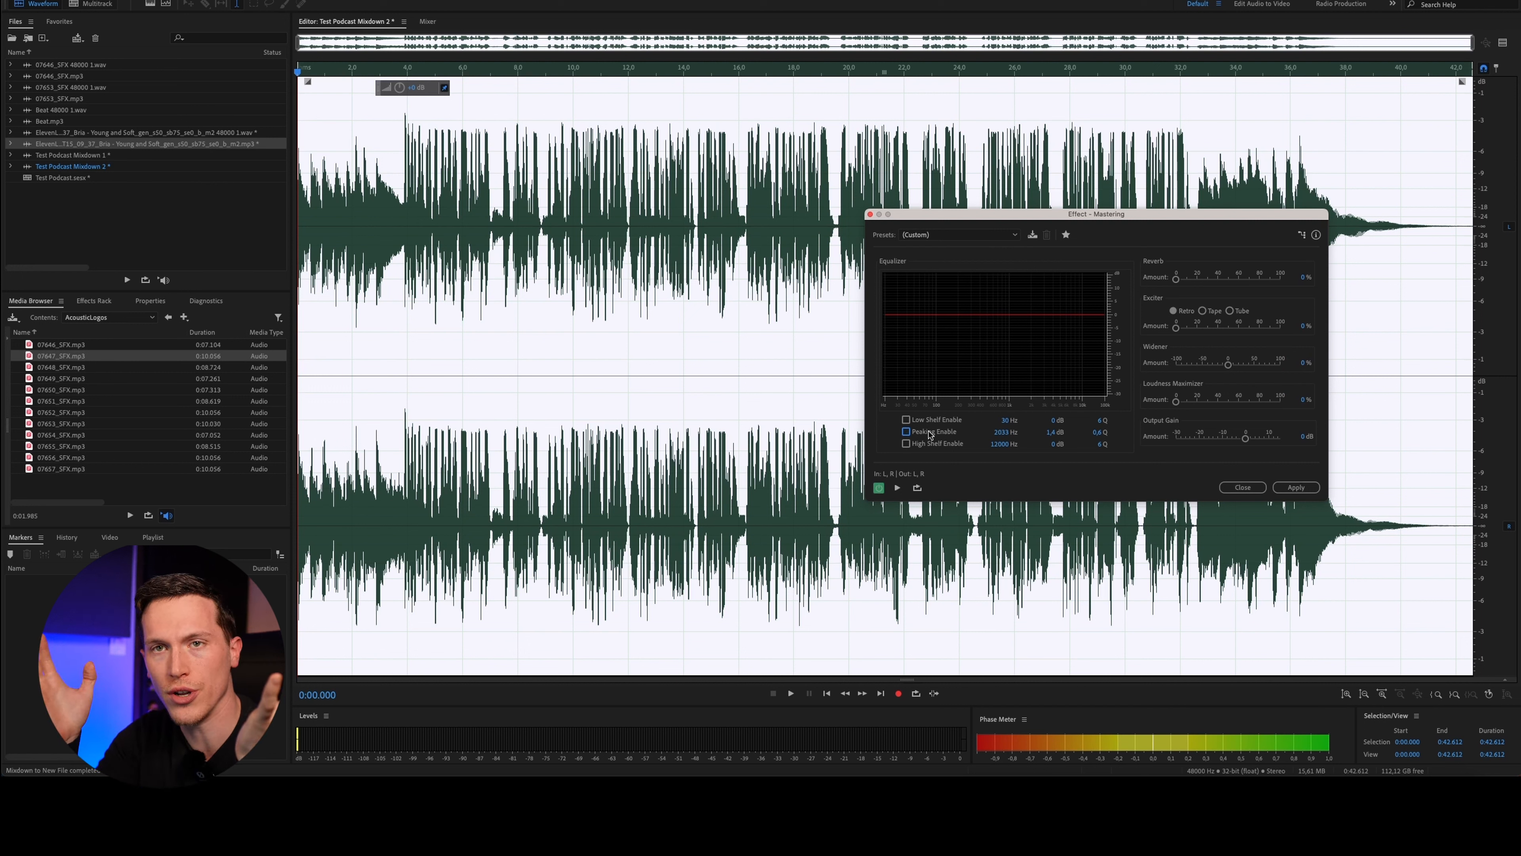
Load the Subtle Clarity preset in the Mastering effect and set its Output Gain to -1 dB
{"action": "left_click", "coordinate": [1012, 235]}
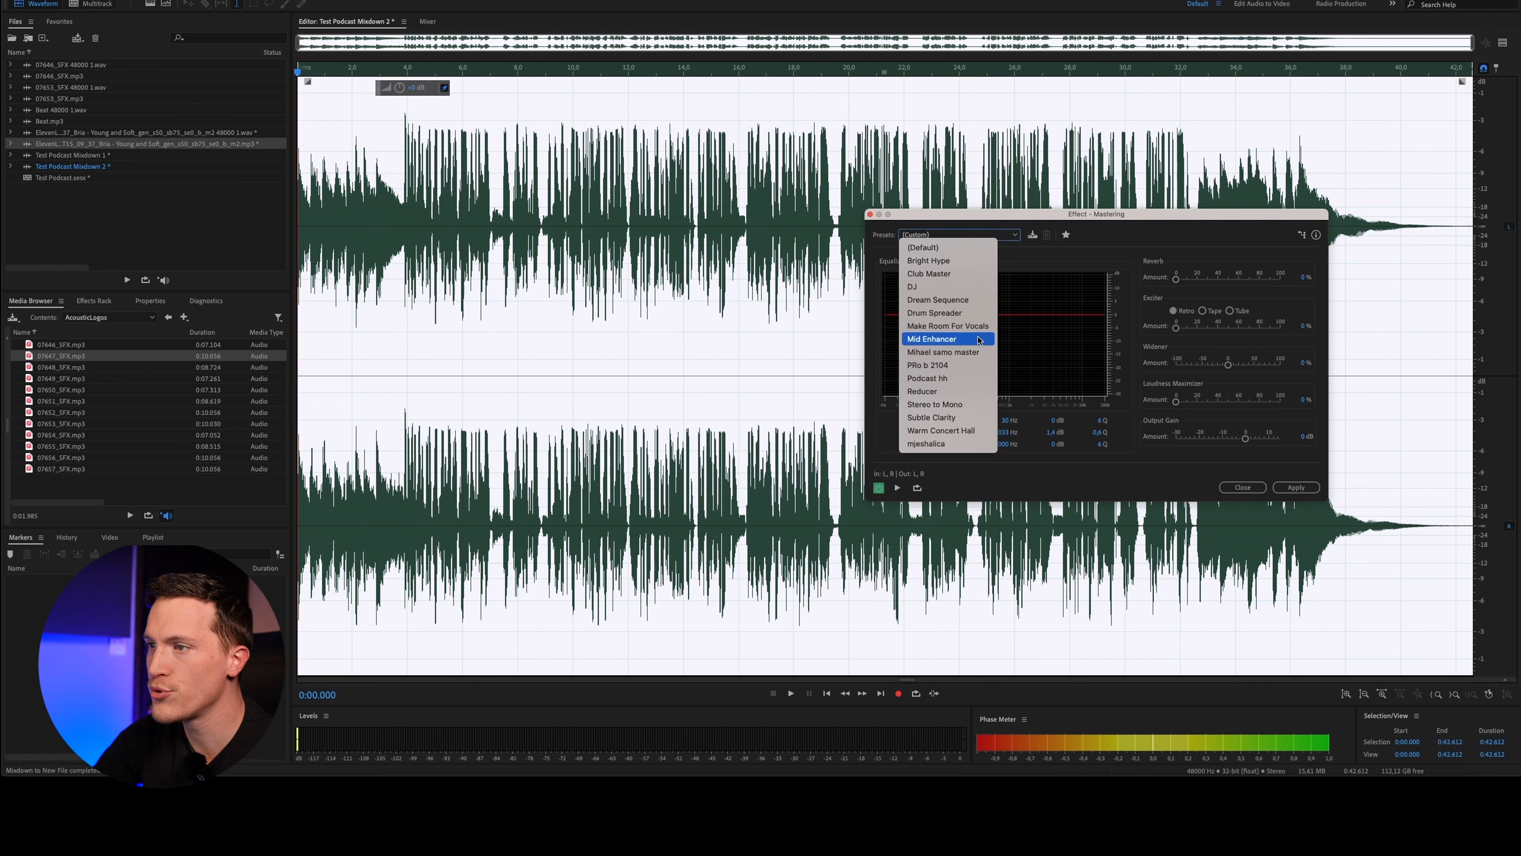
{"action": "left_click", "coordinate": [966, 419]}
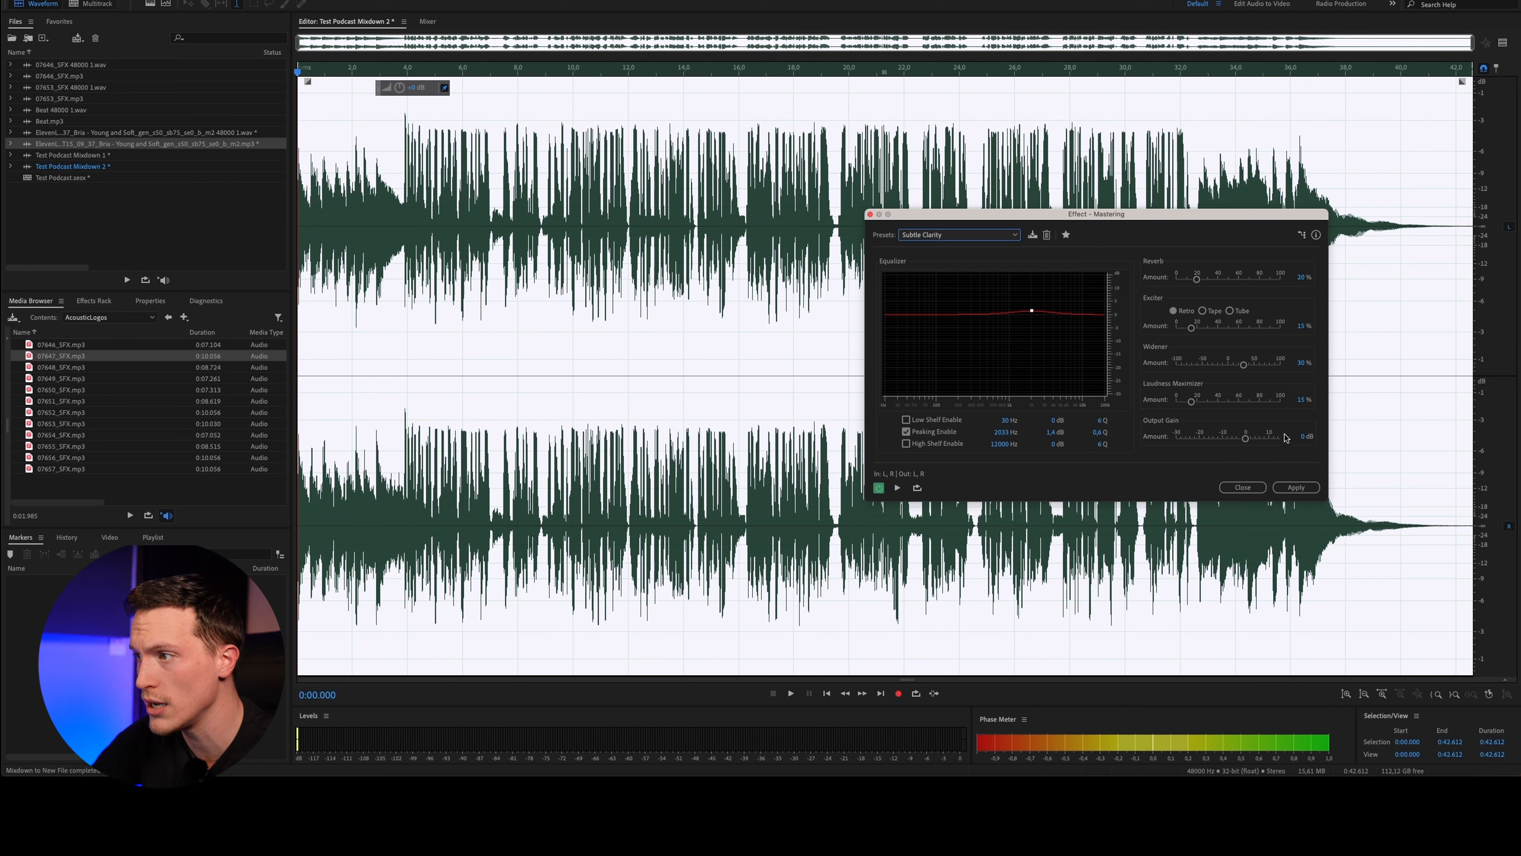
{"action": "left_click", "coordinate": [1304, 437]}
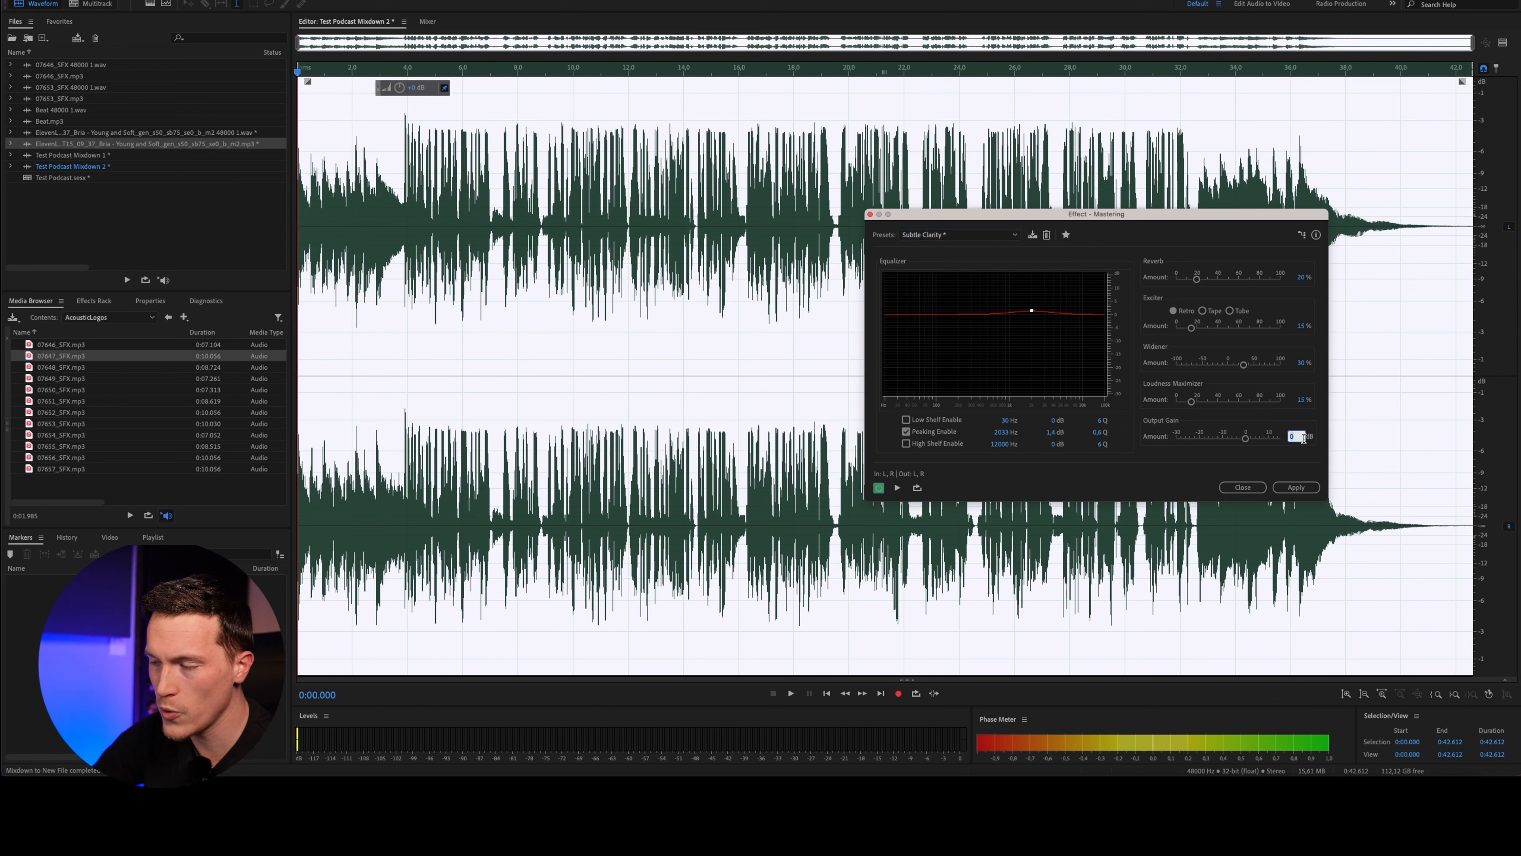
{"action": "key", "text": "Return"}
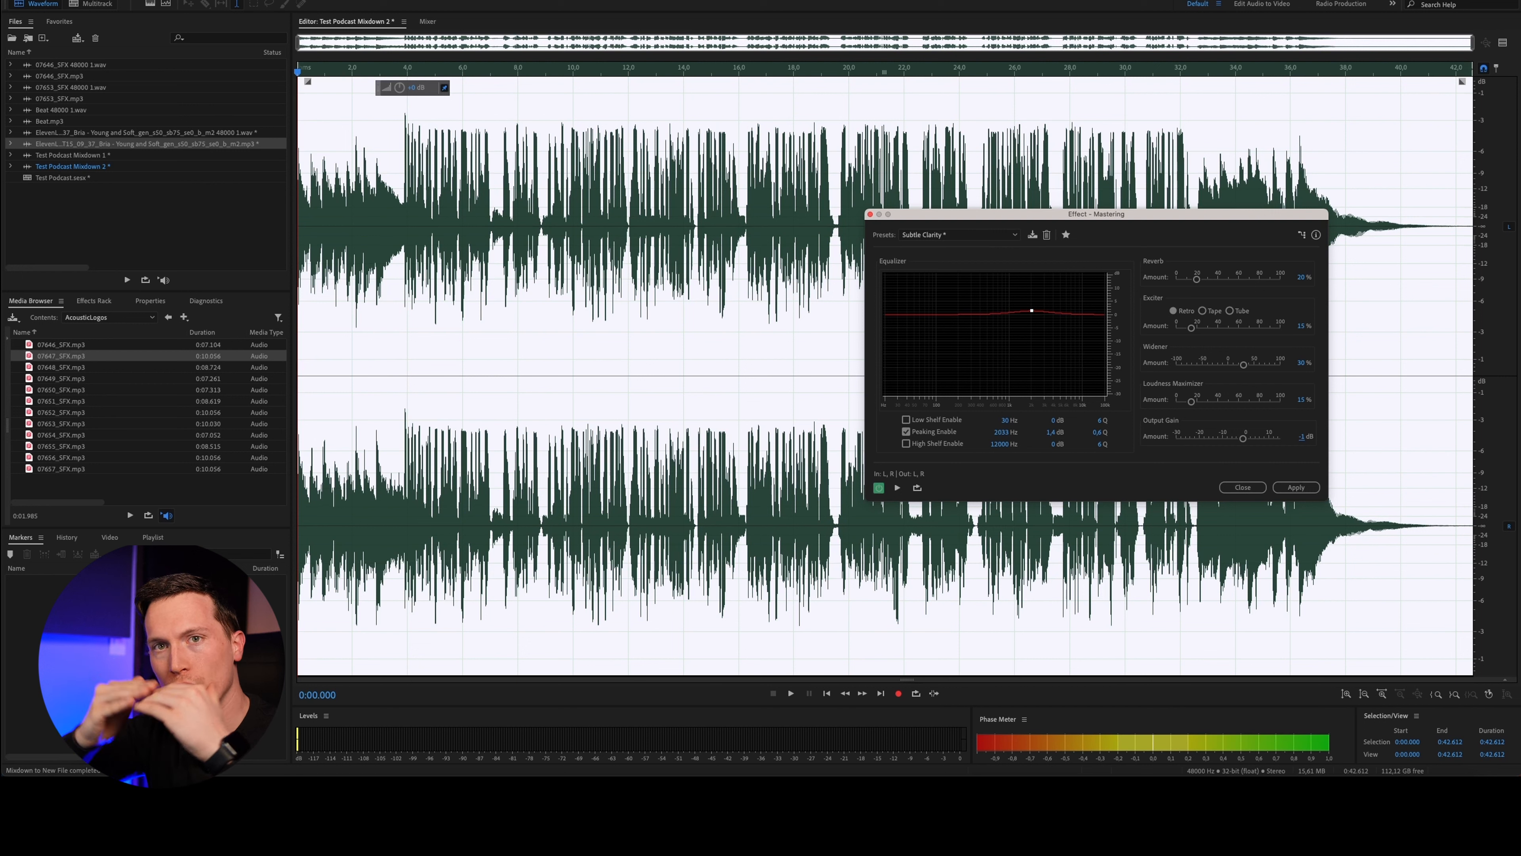
Preview the Mastering effect, set its Reverb amount to 0%, and apply it to the whole mixdown
{"action": "left_click", "coordinate": [898, 487]}
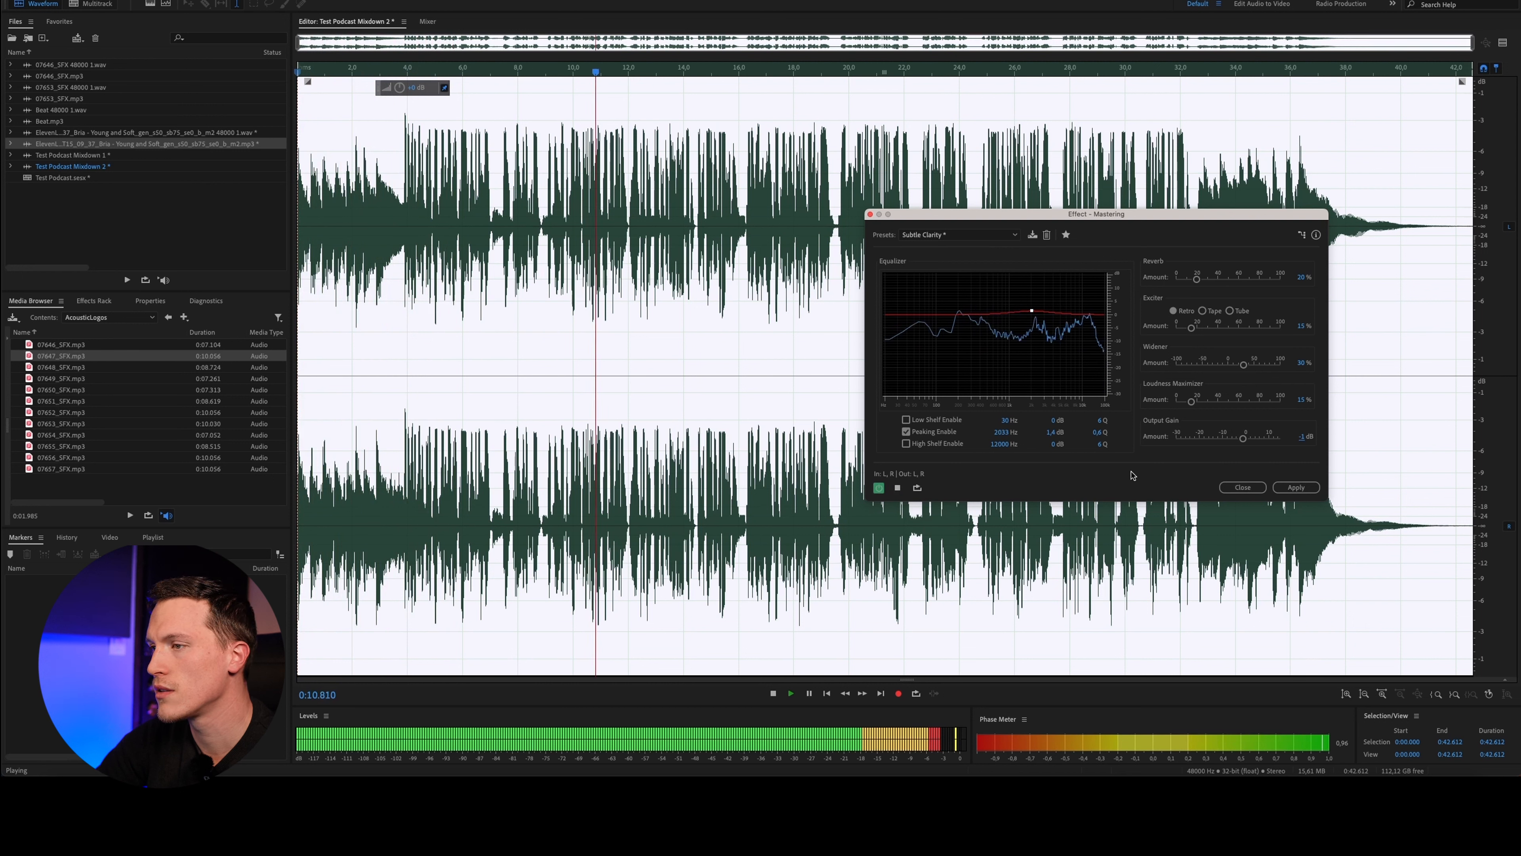
{"action": "key", "text": "space"}
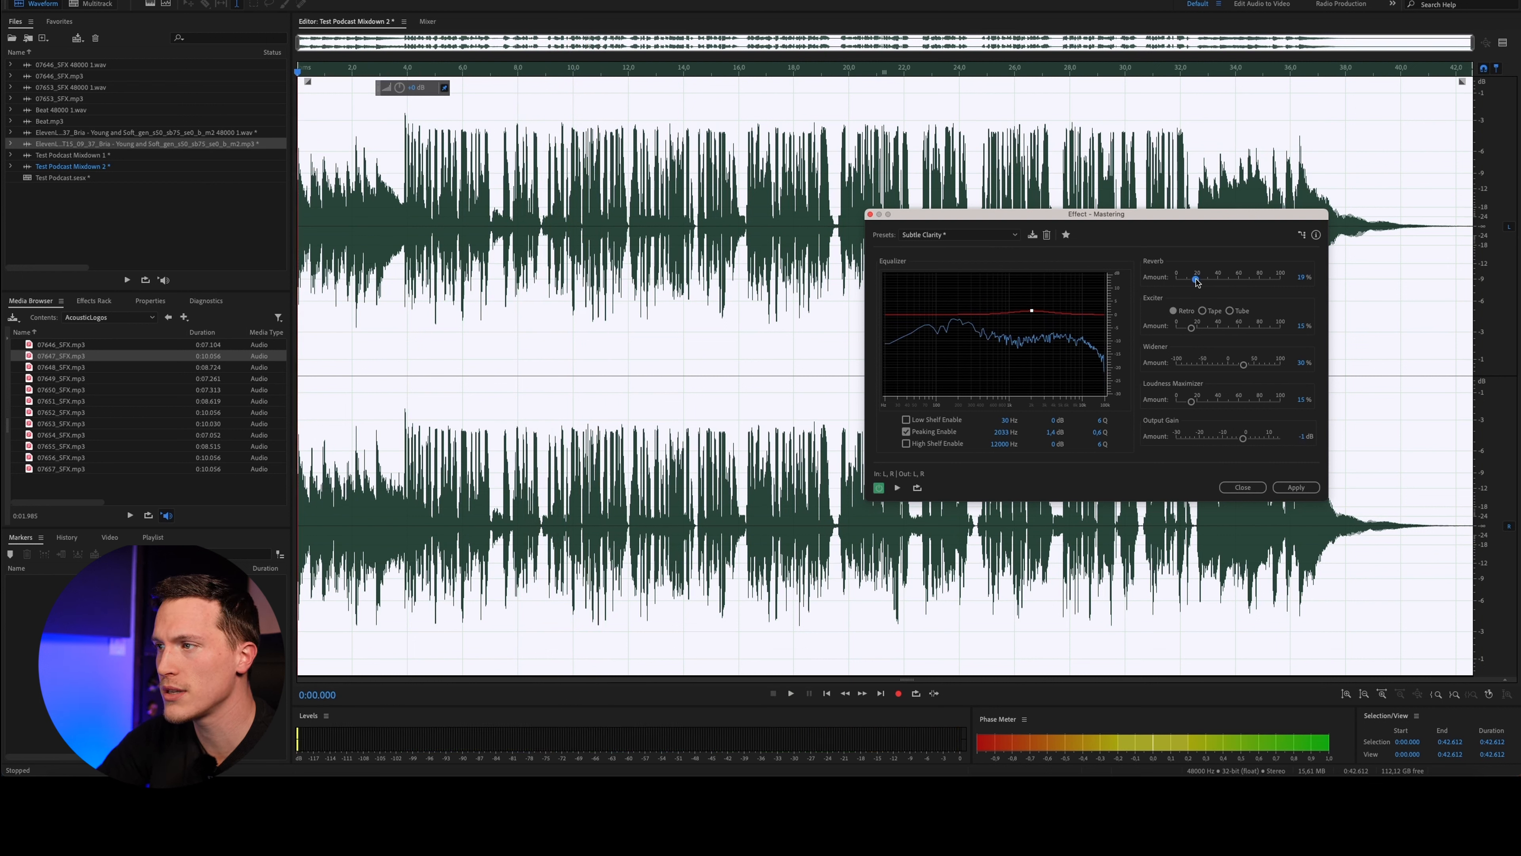
{"action": "left_click_drag", "start_coordinate": [1189, 279], "coordinate": [1176, 279]}
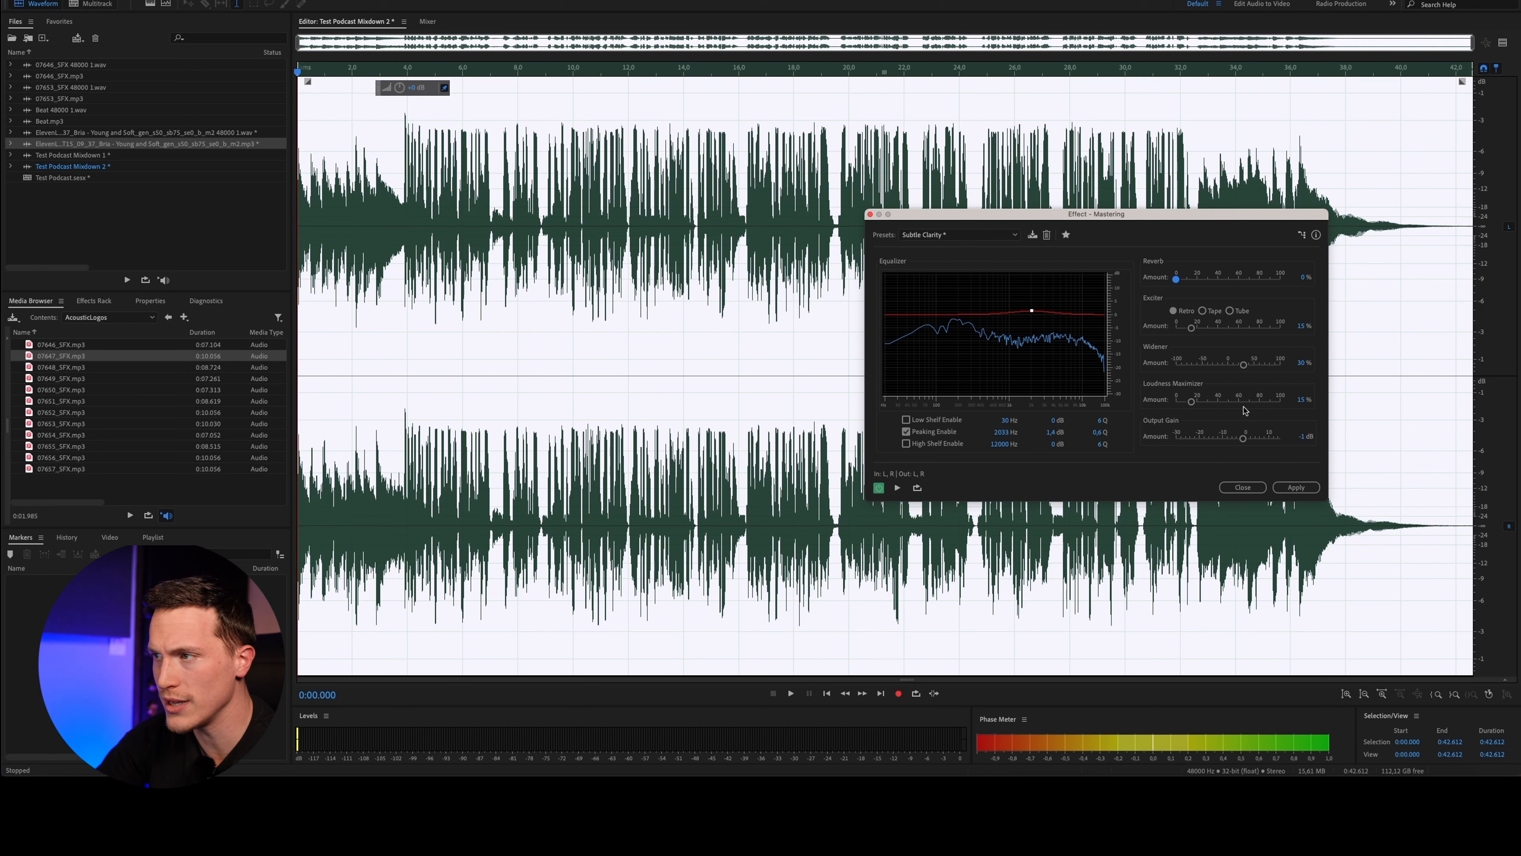
{"action": "left_click", "coordinate": [1296, 486]}
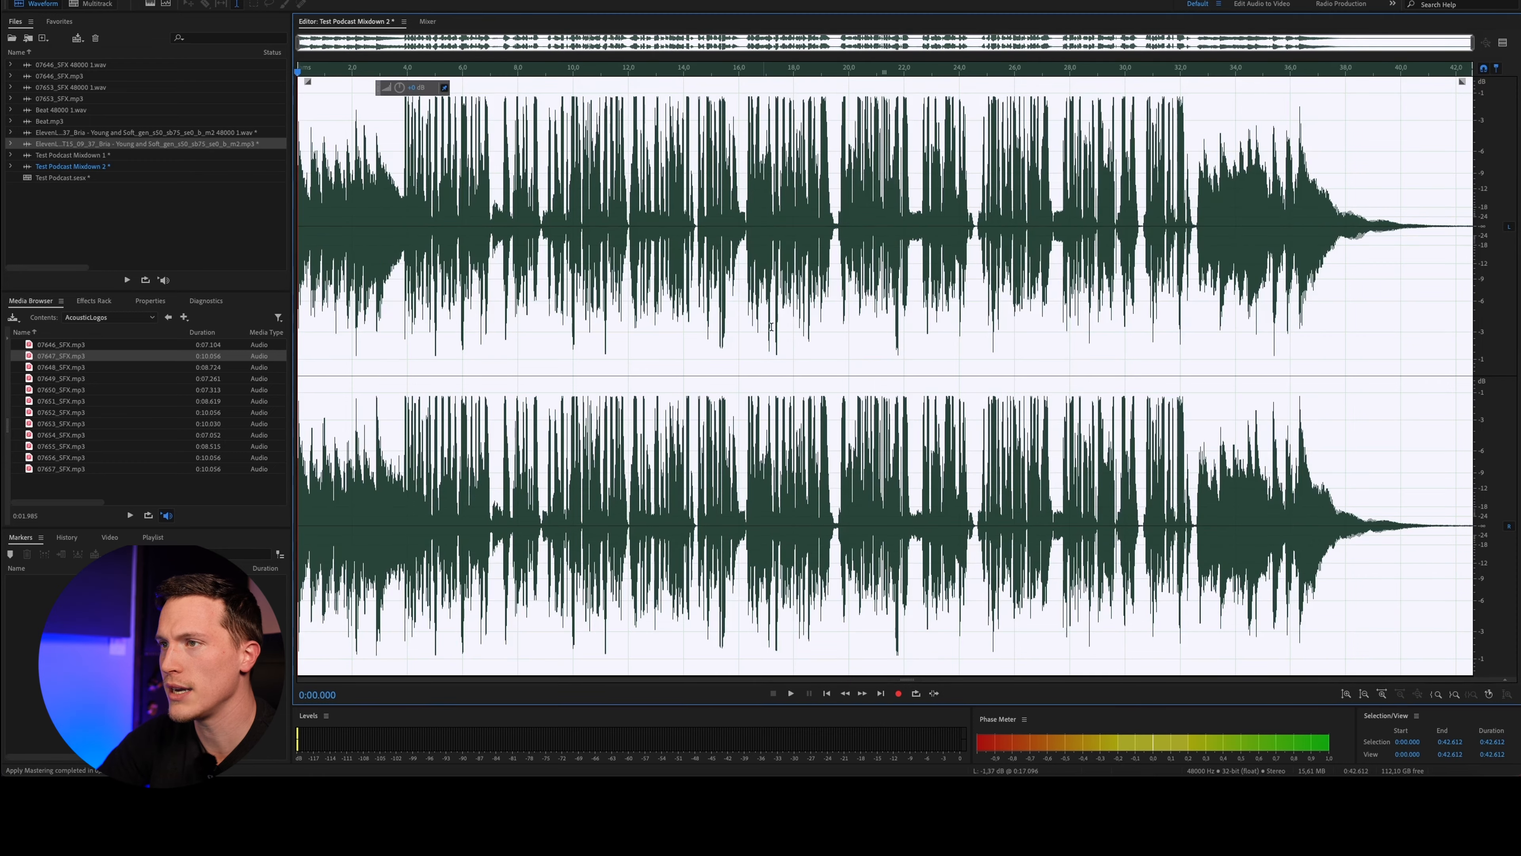
Clear the selection and examine the mastered waveform up close, placing the playhead at about 18.8 seconds
{"action": "left_click", "coordinate": [541, 174]}
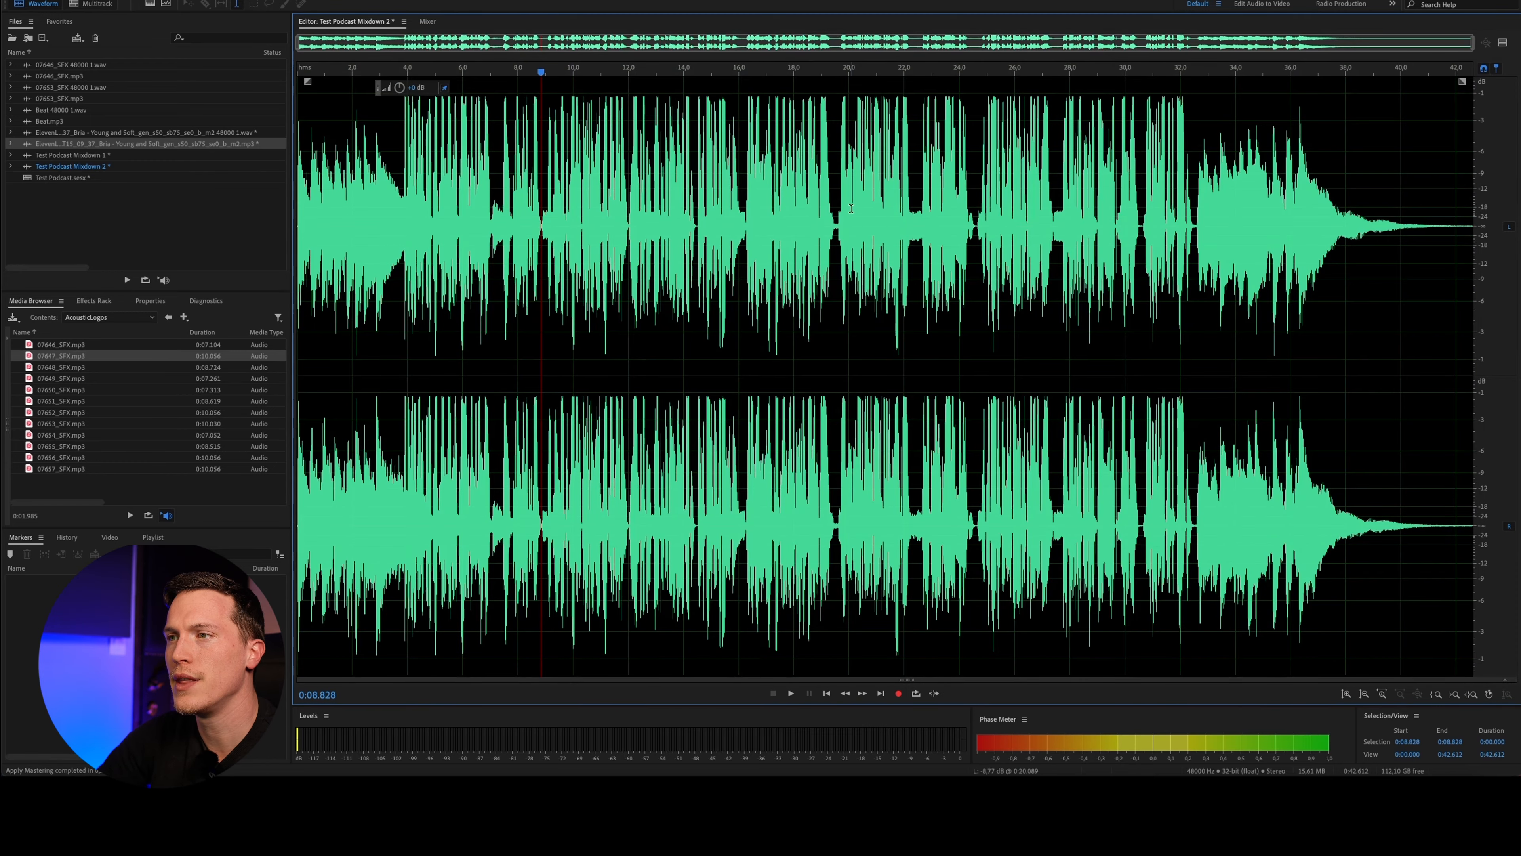
{"action": "scroll", "coordinate": [834, 210], "scroll_direction": "up", "scroll_amount": 3}
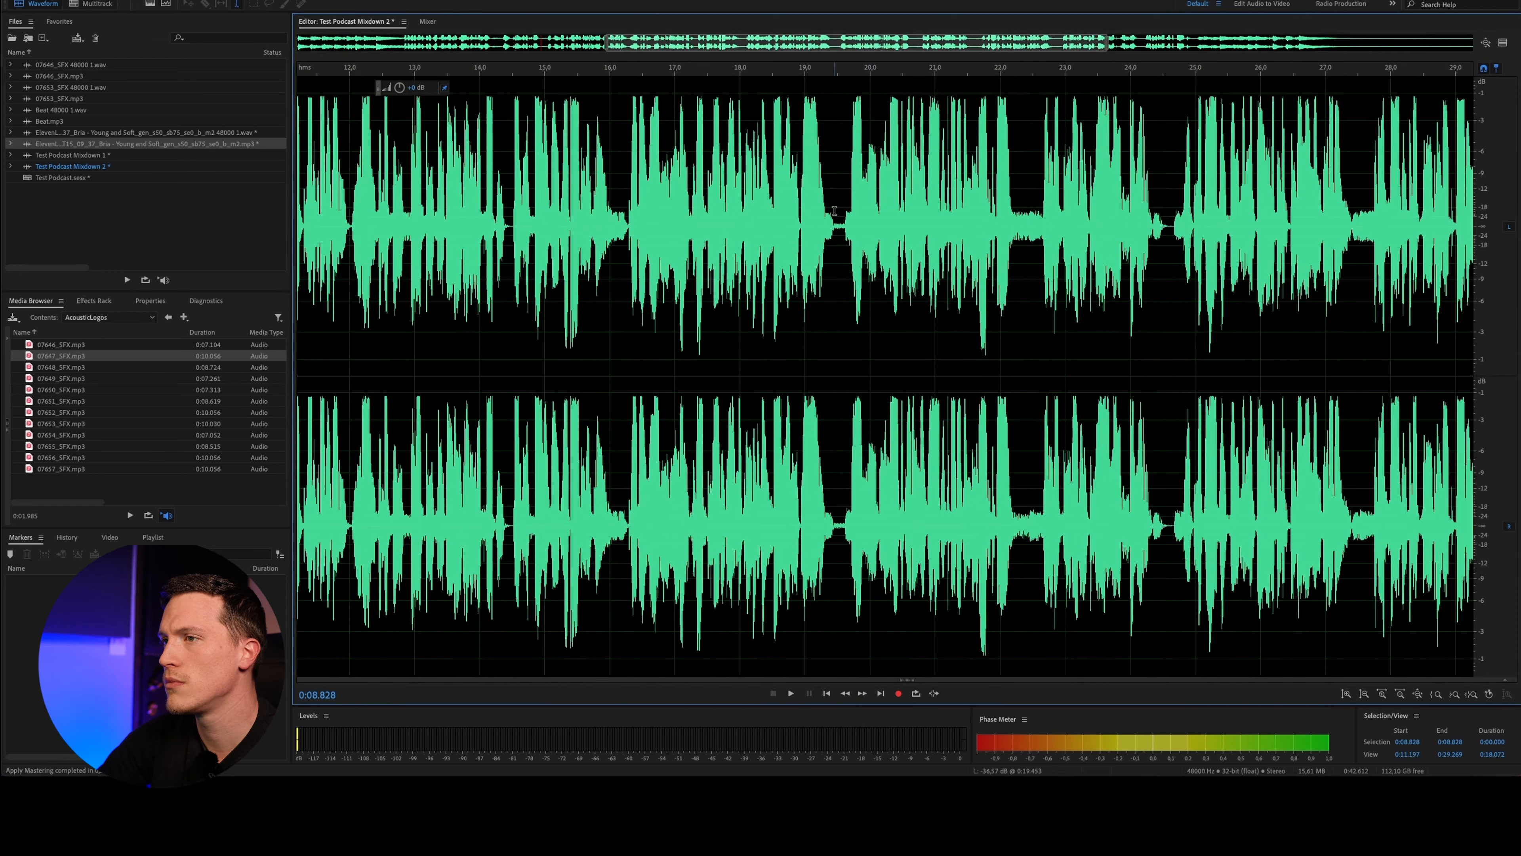
{"action": "scroll", "coordinate": [834, 211], "scroll_direction": "down", "scroll_amount": 3}
{"action": "left_click", "coordinate": [814, 191]}
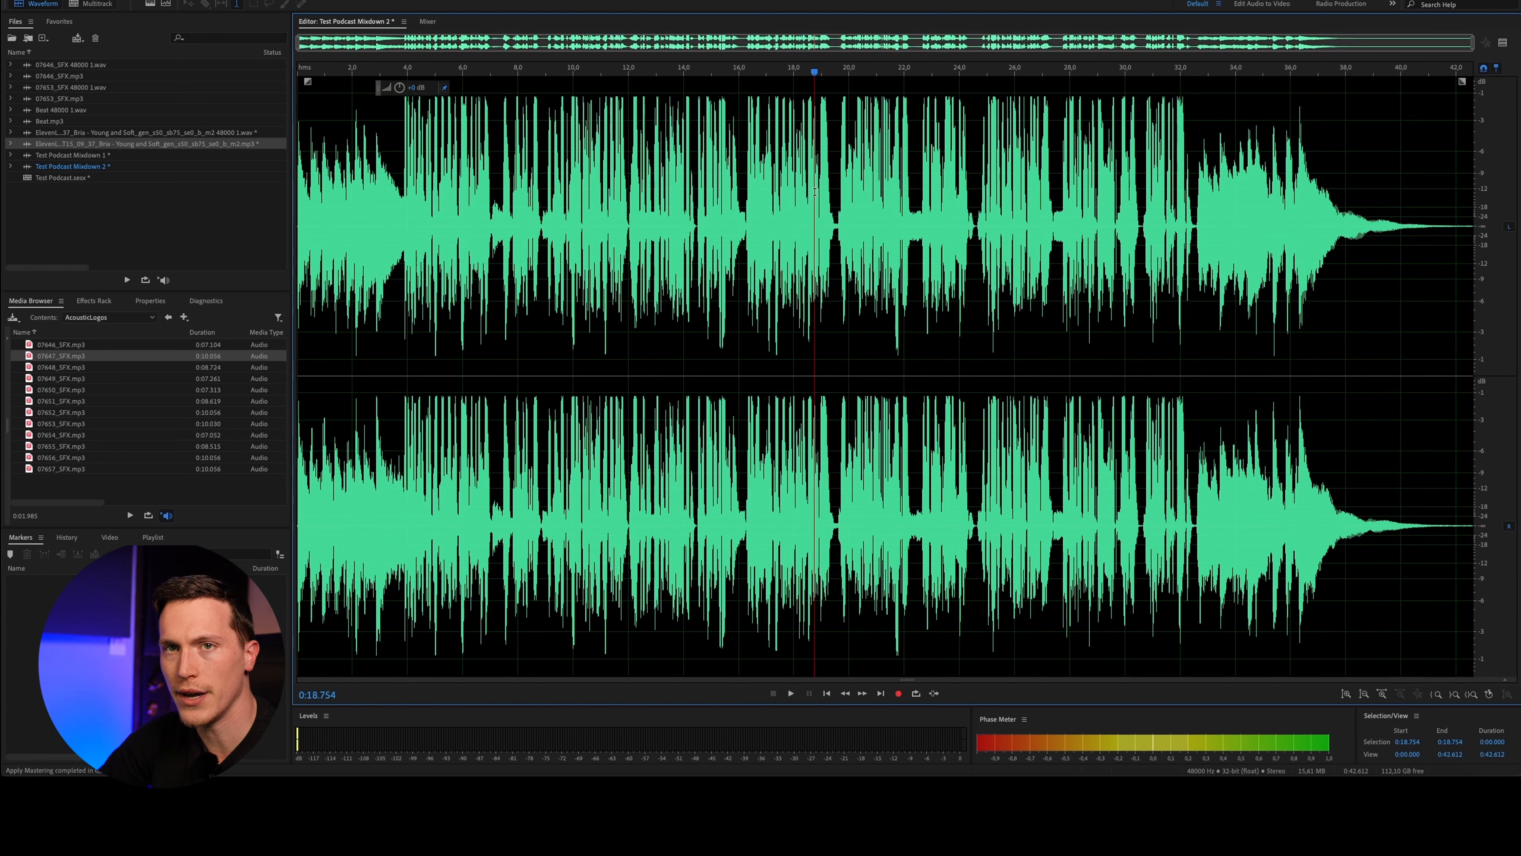